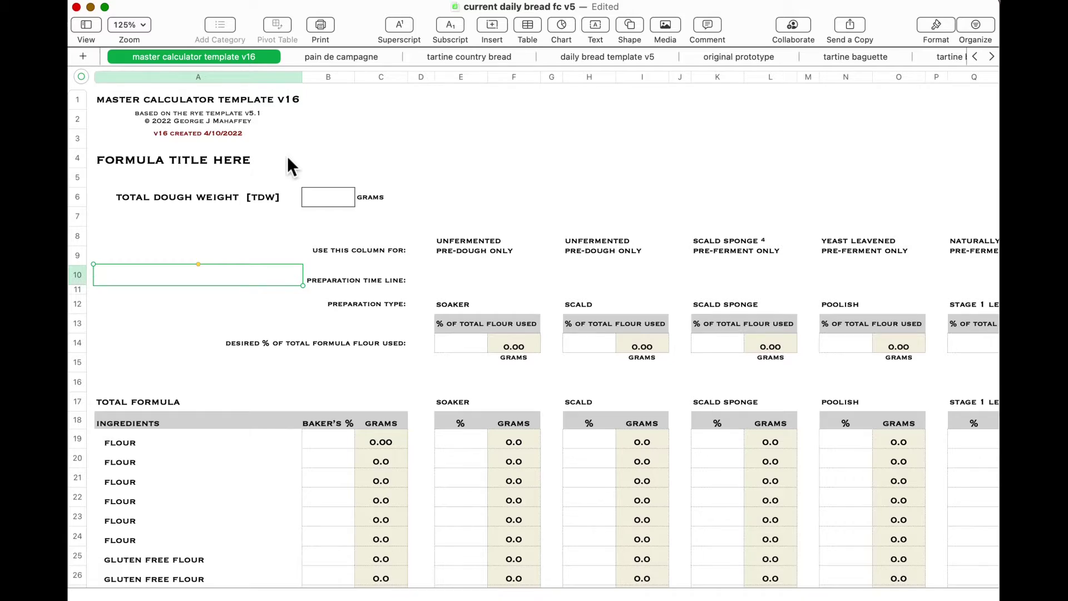
Step: Hide rows 23 to 27, the surplus flour and gluten free flour rows, in the master calculator template
scroll(287, 158, down, 5)
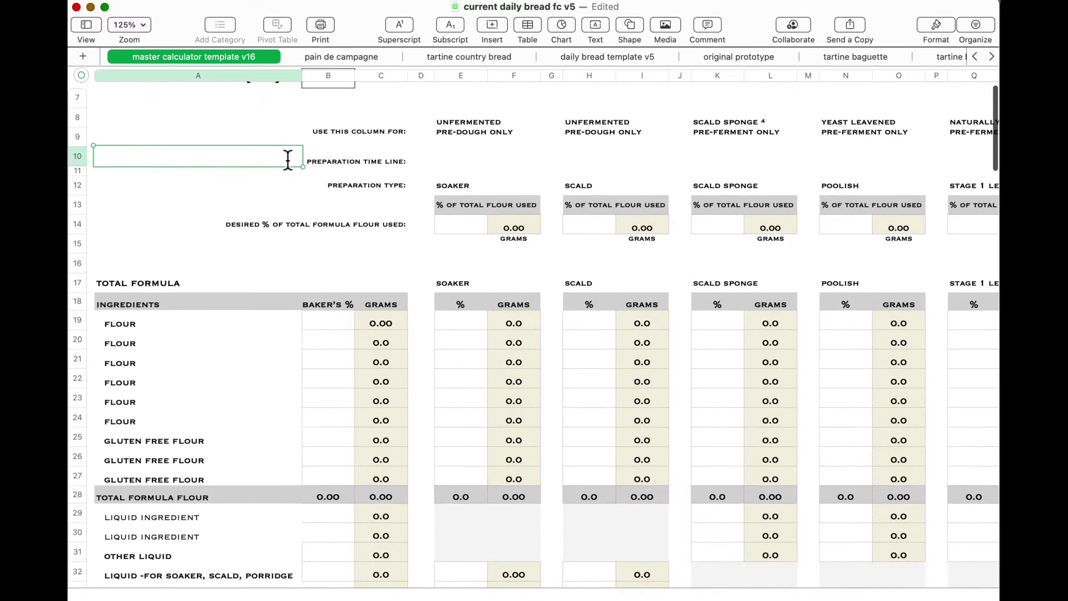
scroll(287, 161, down, 1)
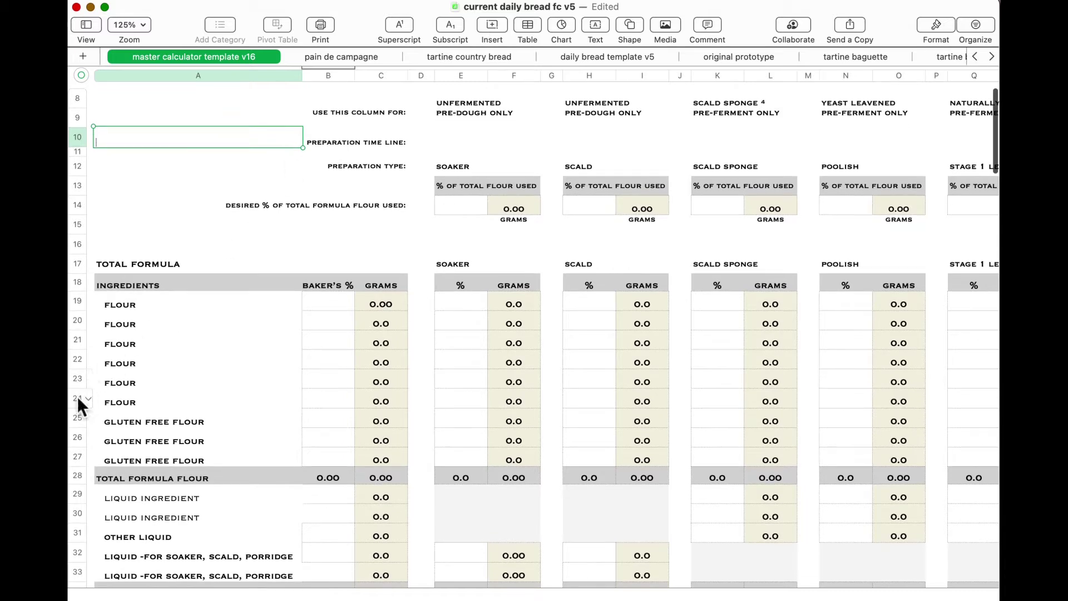
drag(83, 378, 79, 456)
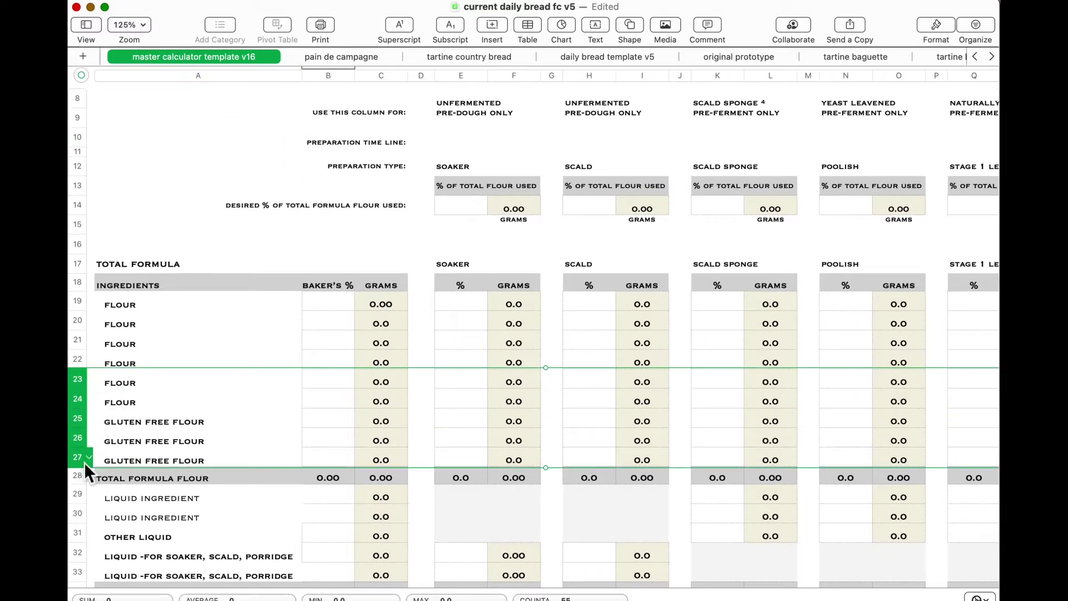
click(90, 456)
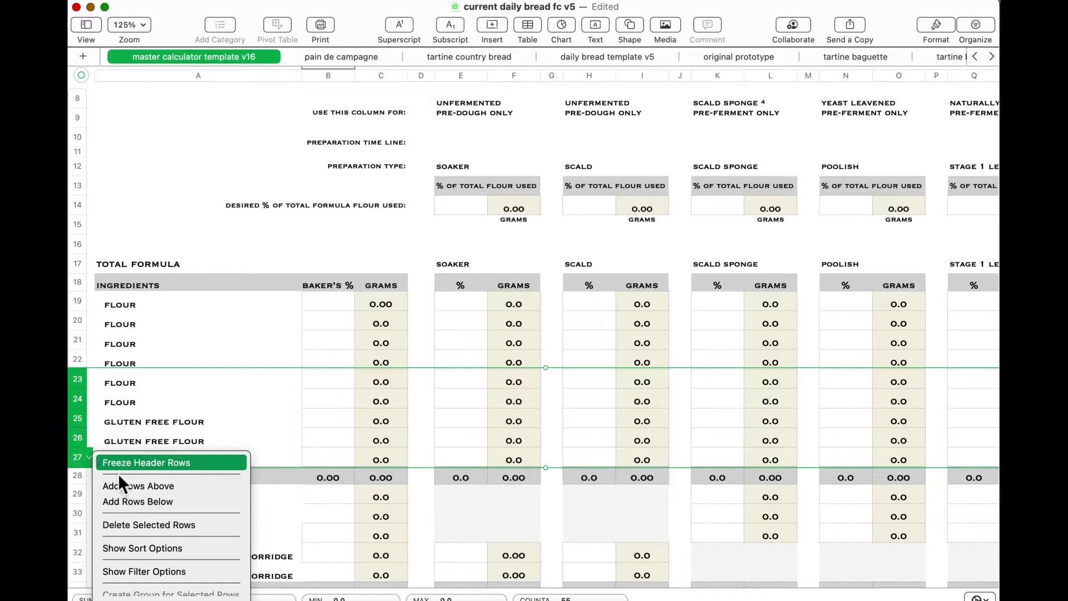
scroll(180, 576, down, 4)
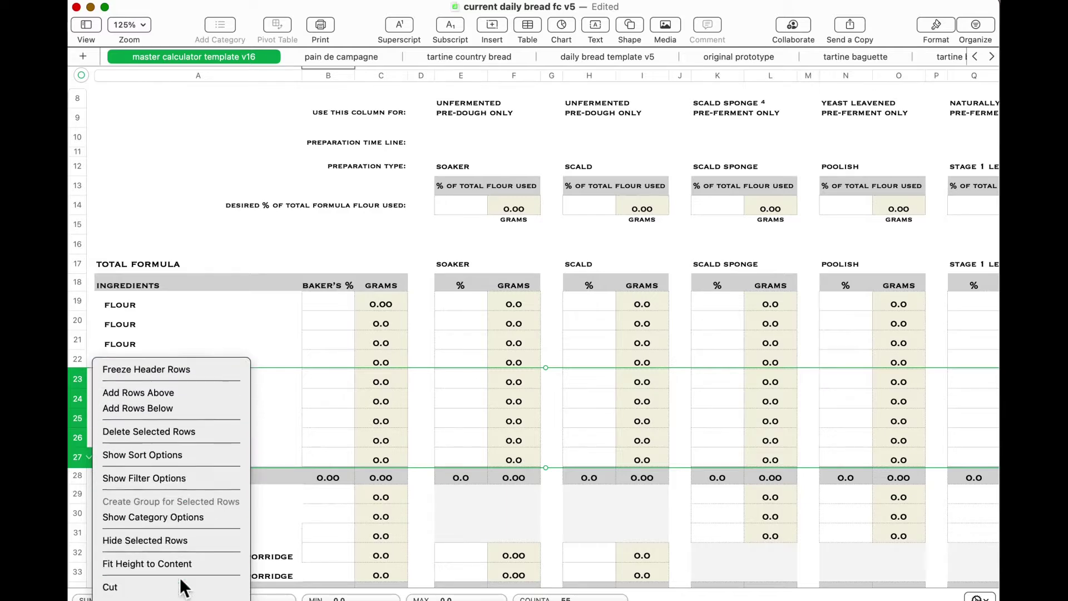
click(159, 452)
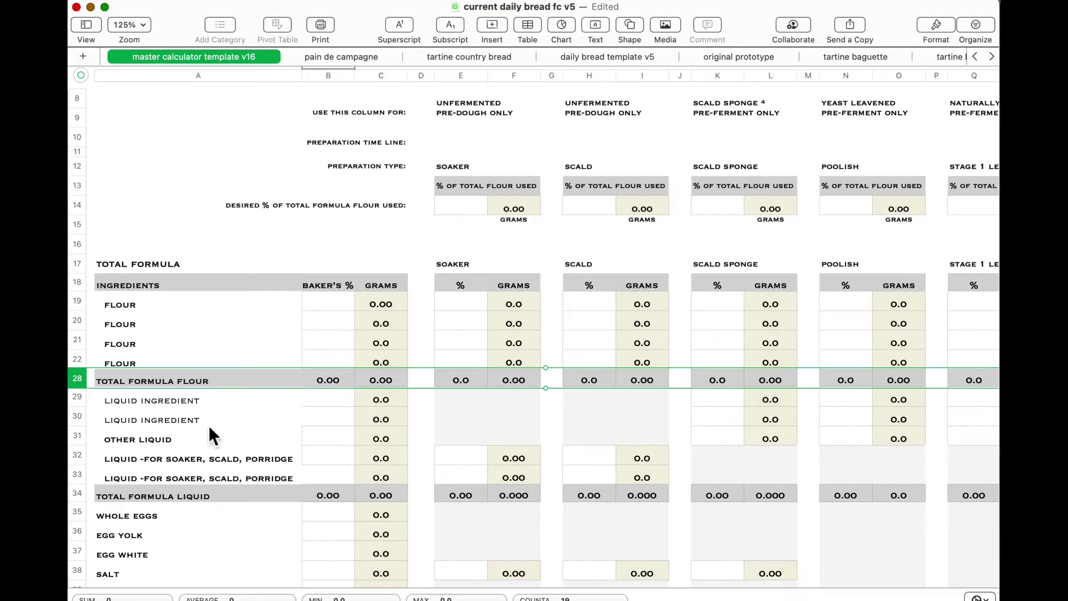
Step: Hide columns E through I, which hold the soaker and scald sections of the template
scroll(394, 339, up, 5)
scroll(393, 340, right, 3)
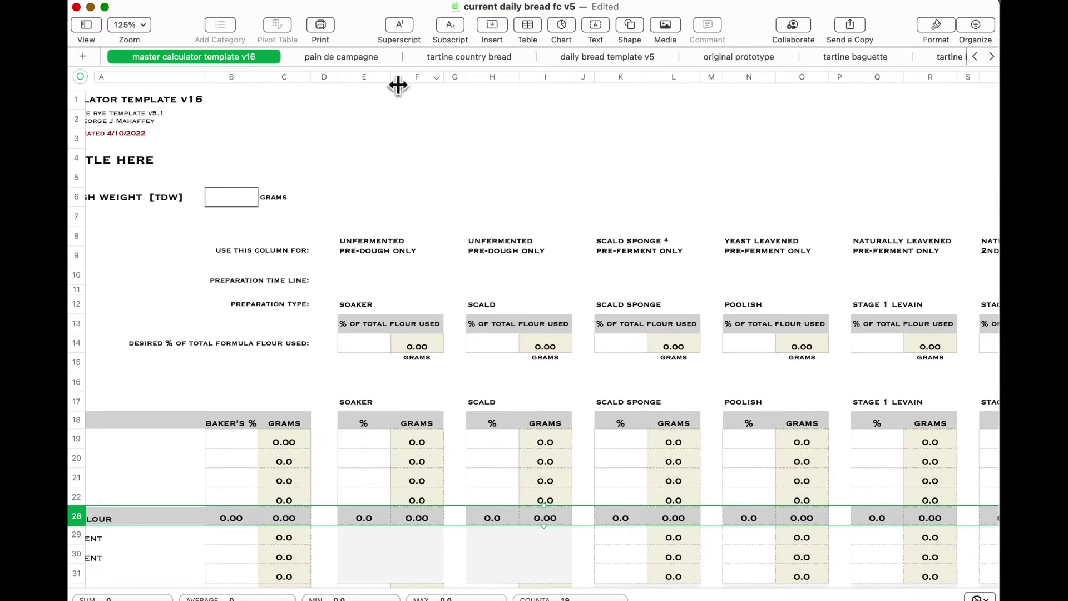
drag(368, 81, 556, 83)
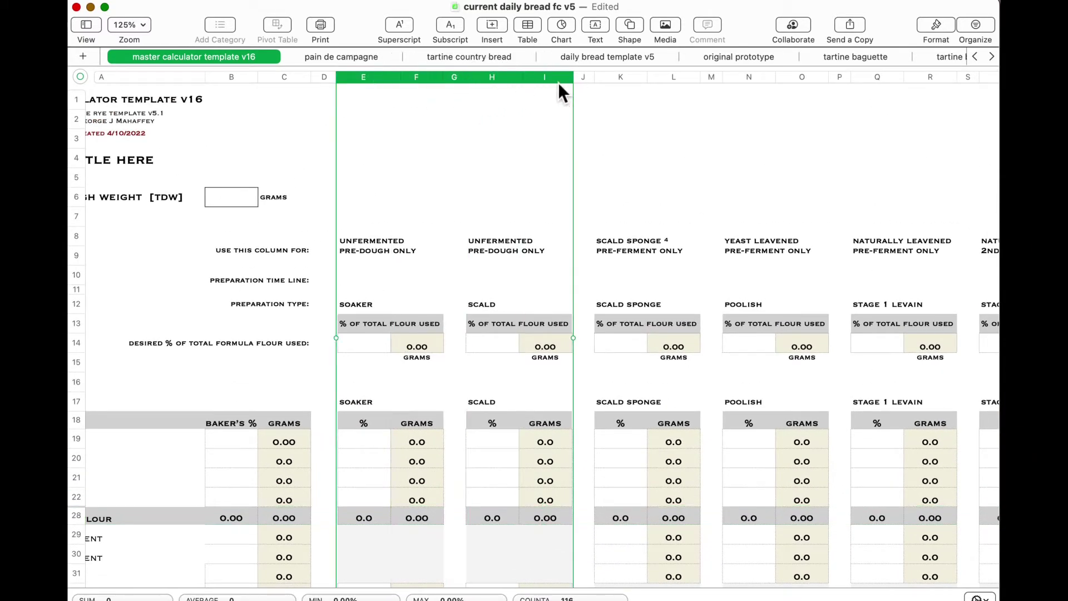
click(567, 78)
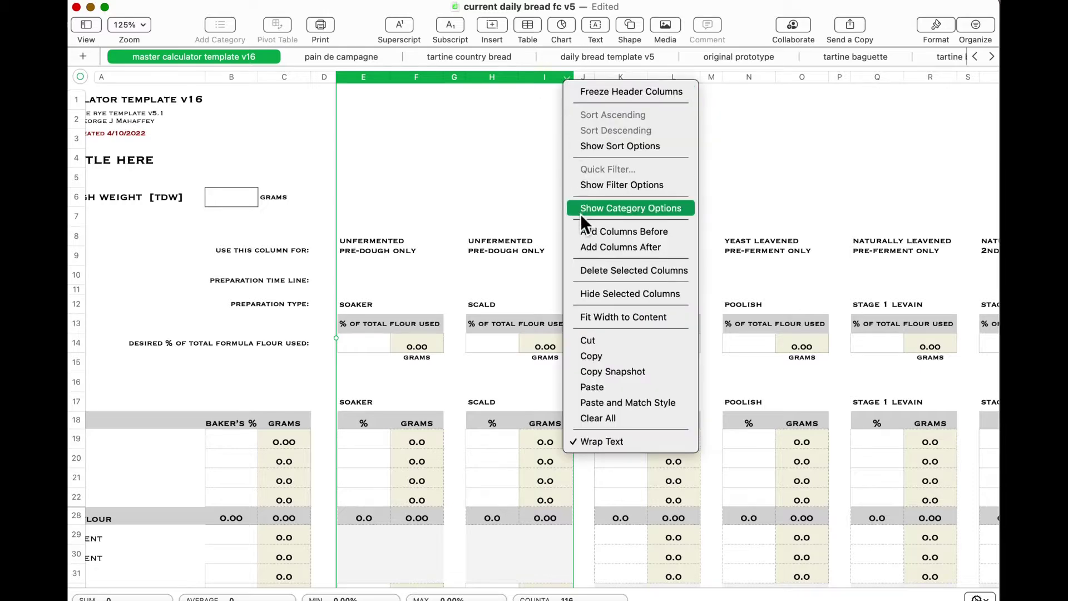
click(589, 292)
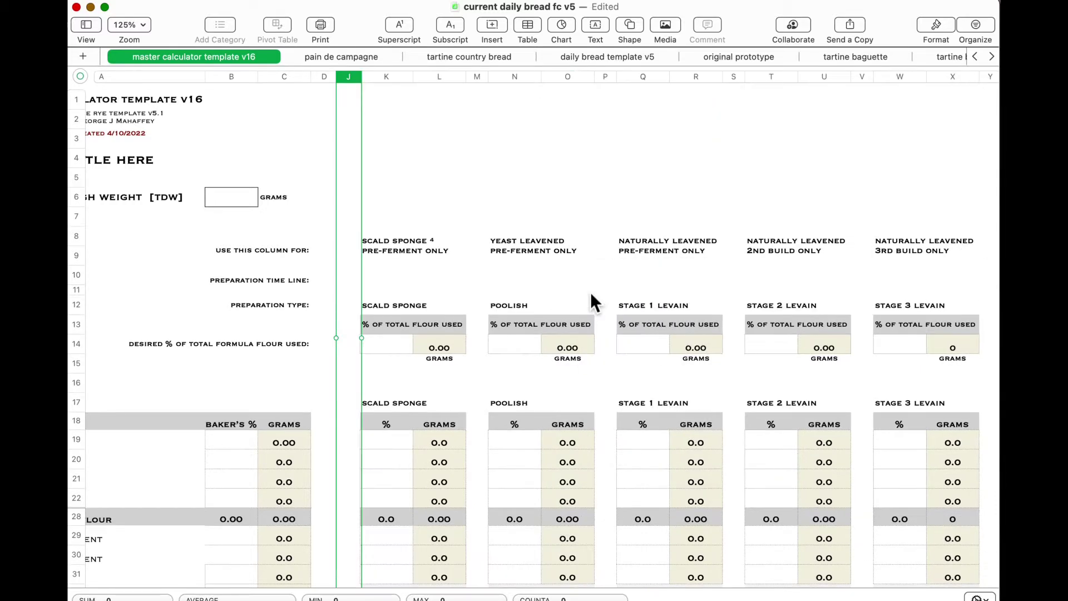
Step: Review the template's remaining preparation columns and examine the formula layout on the pain de campagne sheet
scroll(590, 295, left, 3)
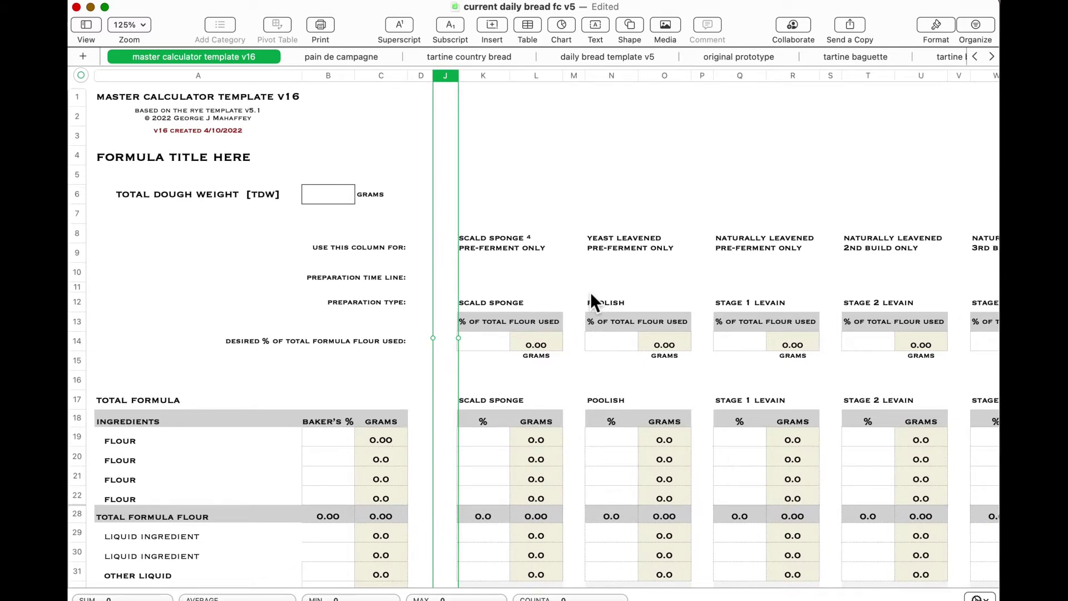
scroll(589, 292, right, 10)
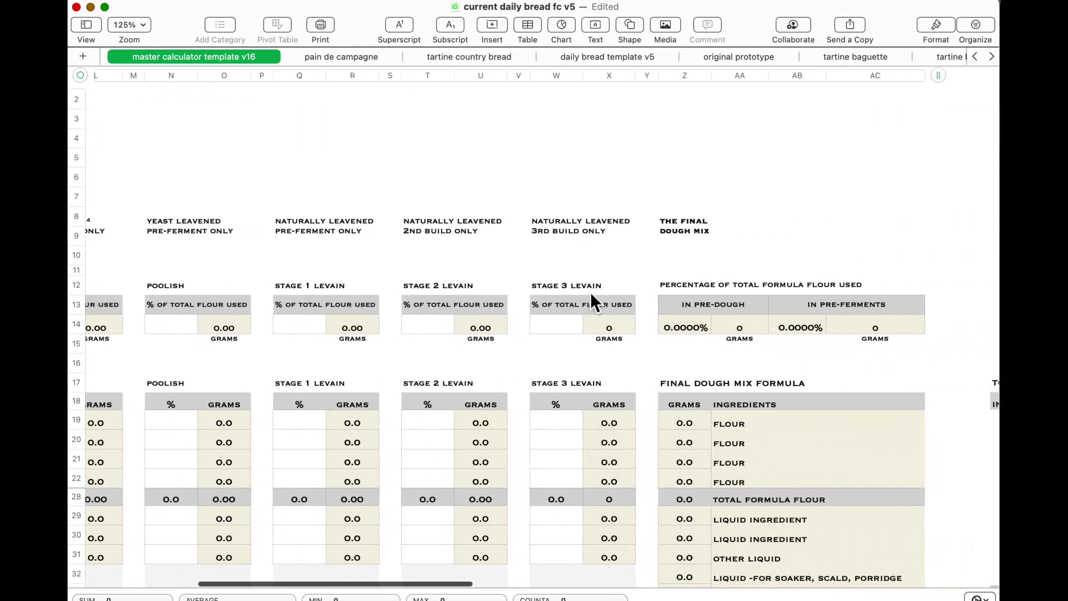
scroll(590, 292, left, 10)
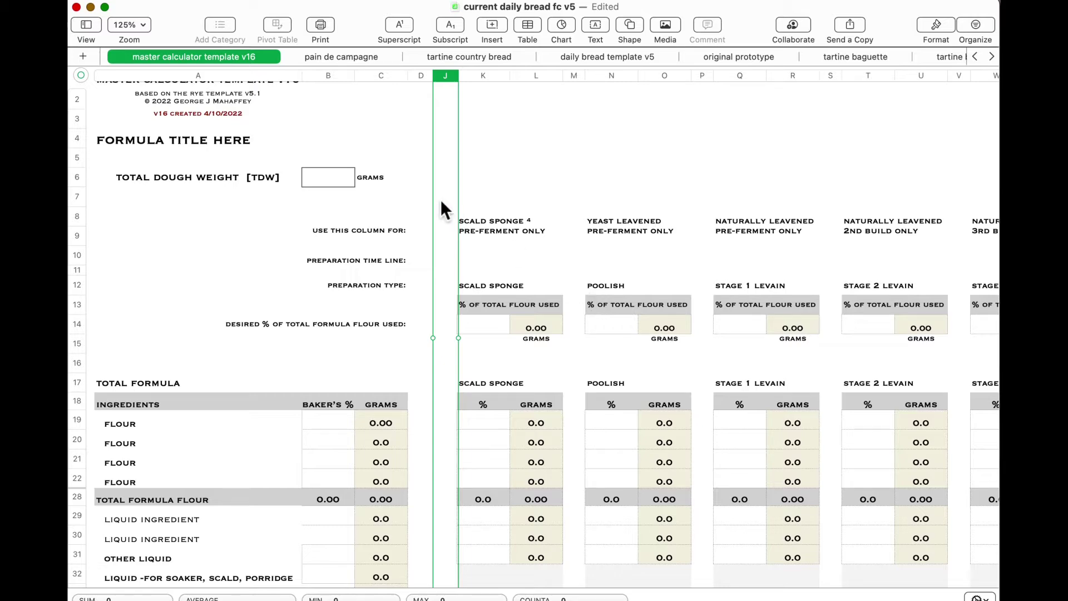
click(368, 57)
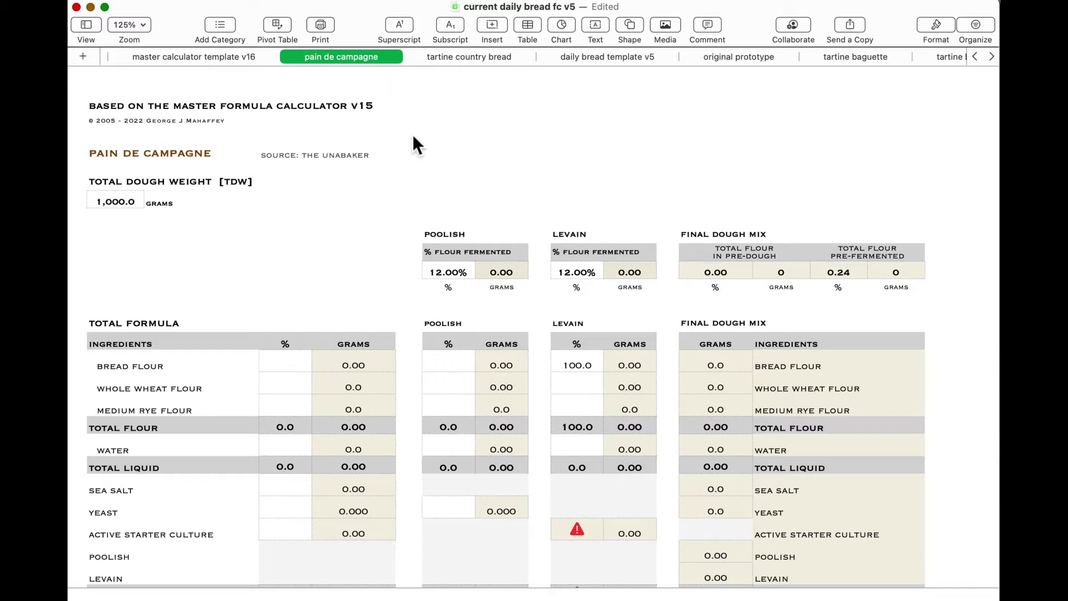
scroll(413, 144, down, 5)
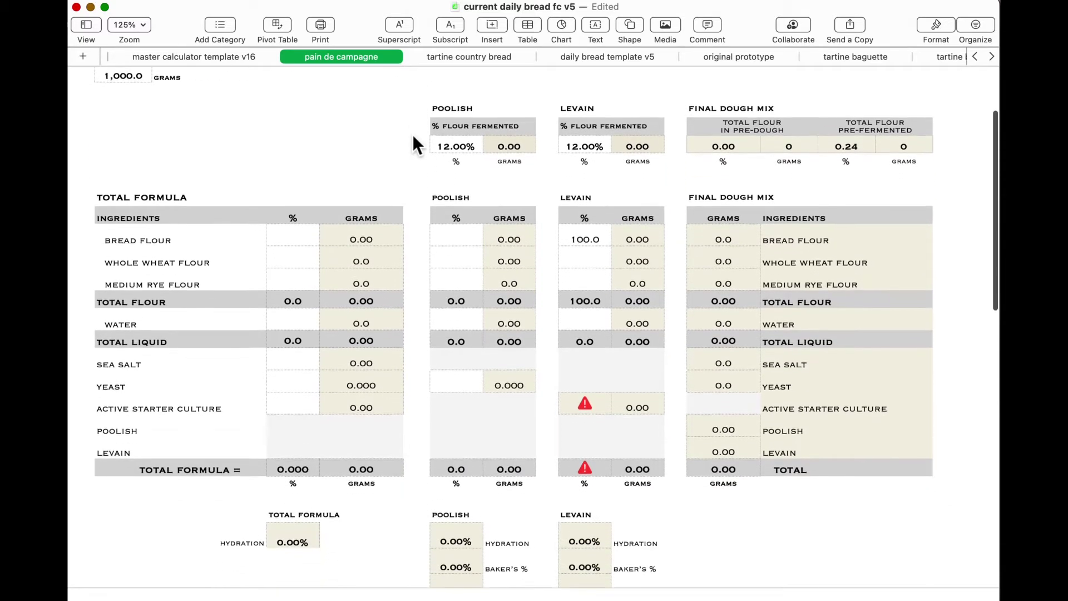
scroll(418, 146, up, 1)
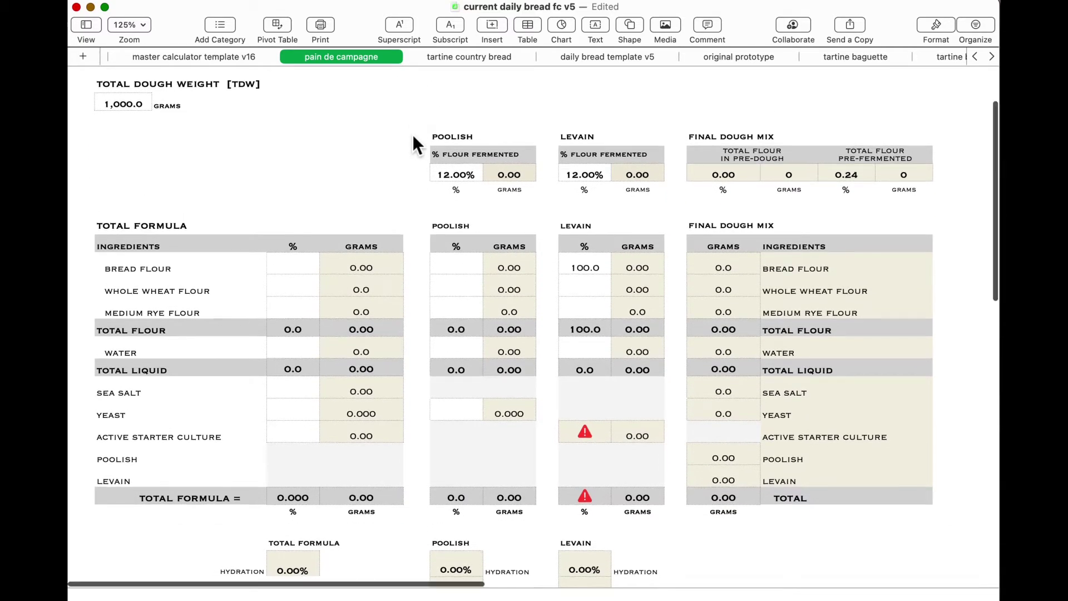
scroll(414, 146, up, 1)
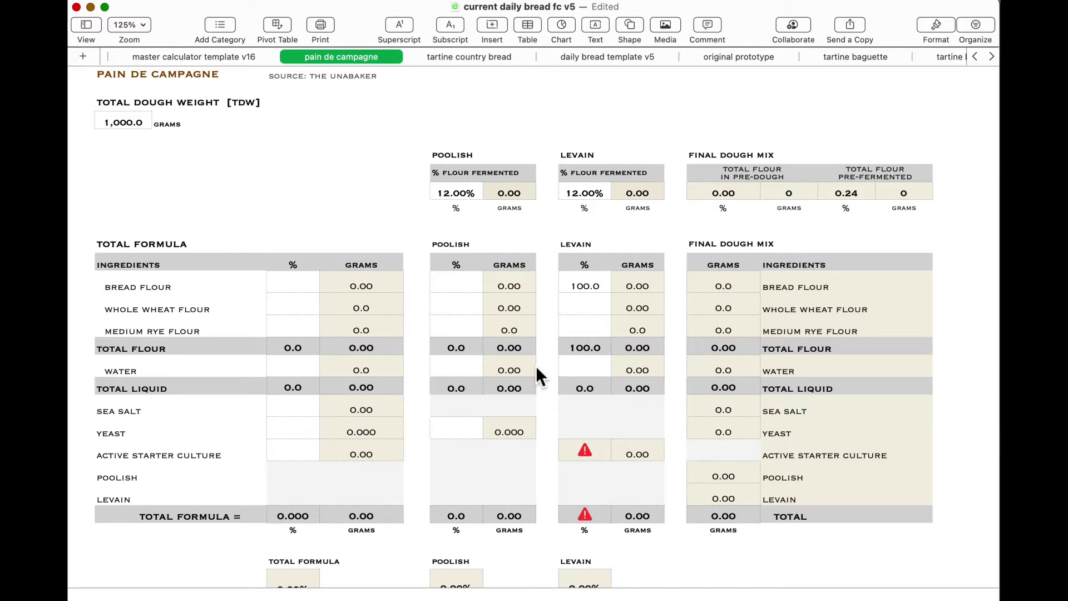
scroll(535, 365, up, 3)
scroll(535, 365, down, 2)
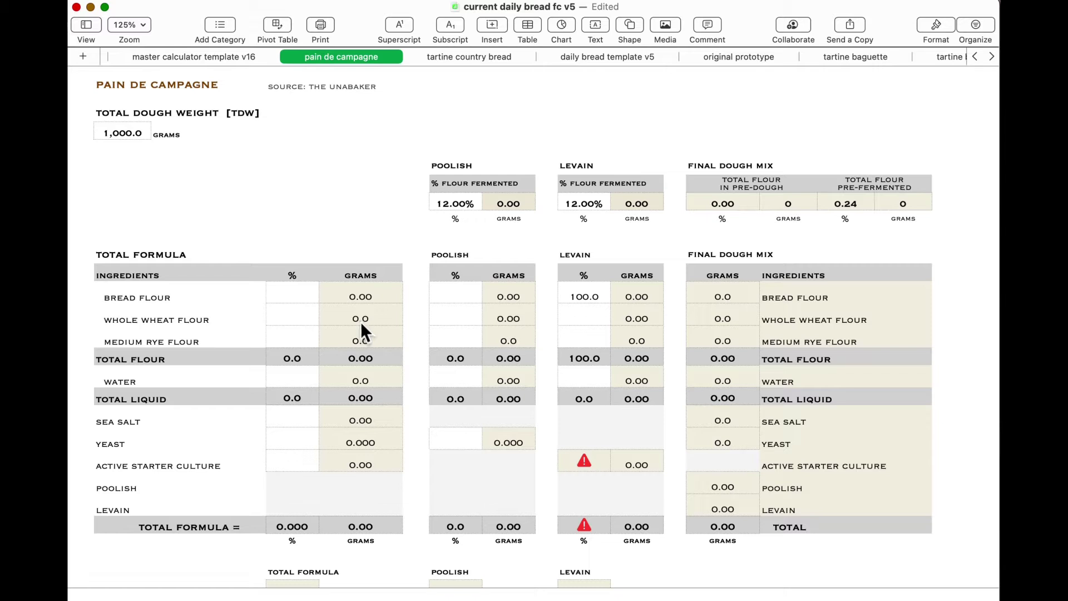
Step: Try total dough weights of 75000 and 750 grams for the pain de campagne, and return it to 1000 grams
click(128, 139)
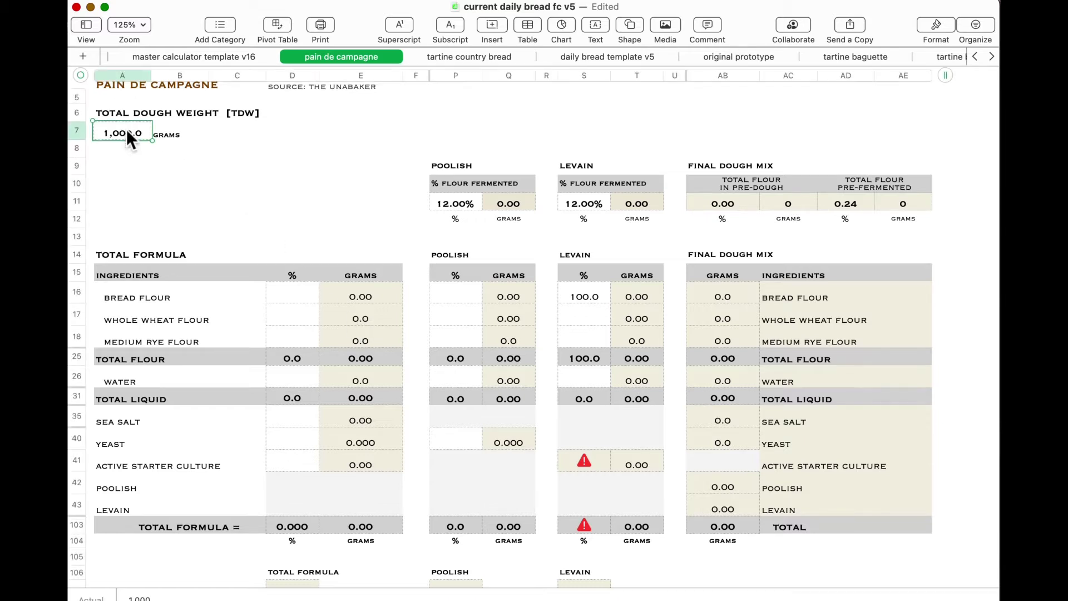
key(BackSpace)
text(75000)
key(Return)
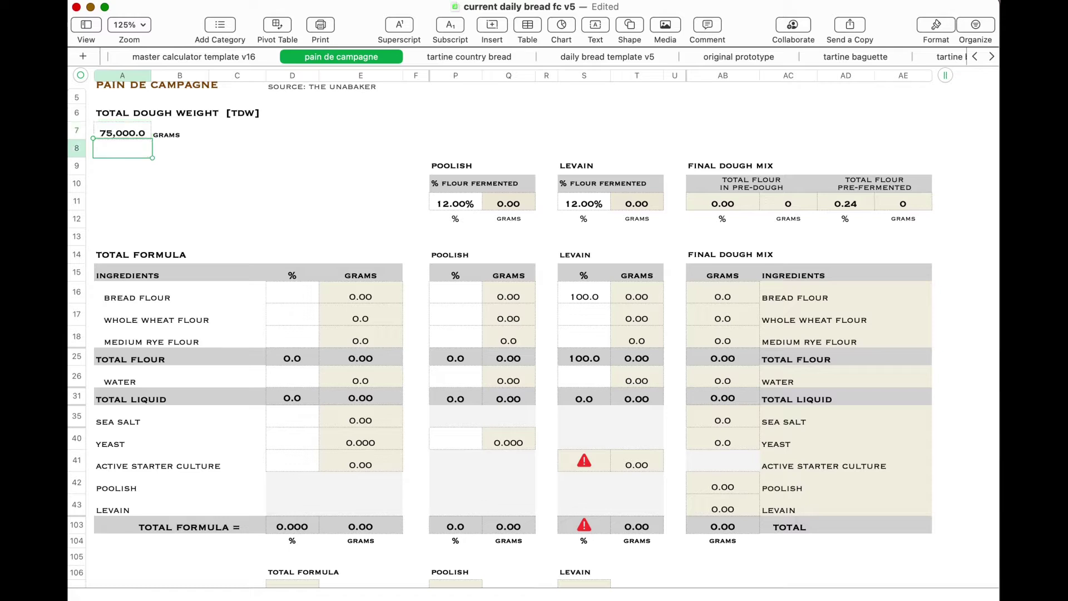
click(140, 135)
text(750)
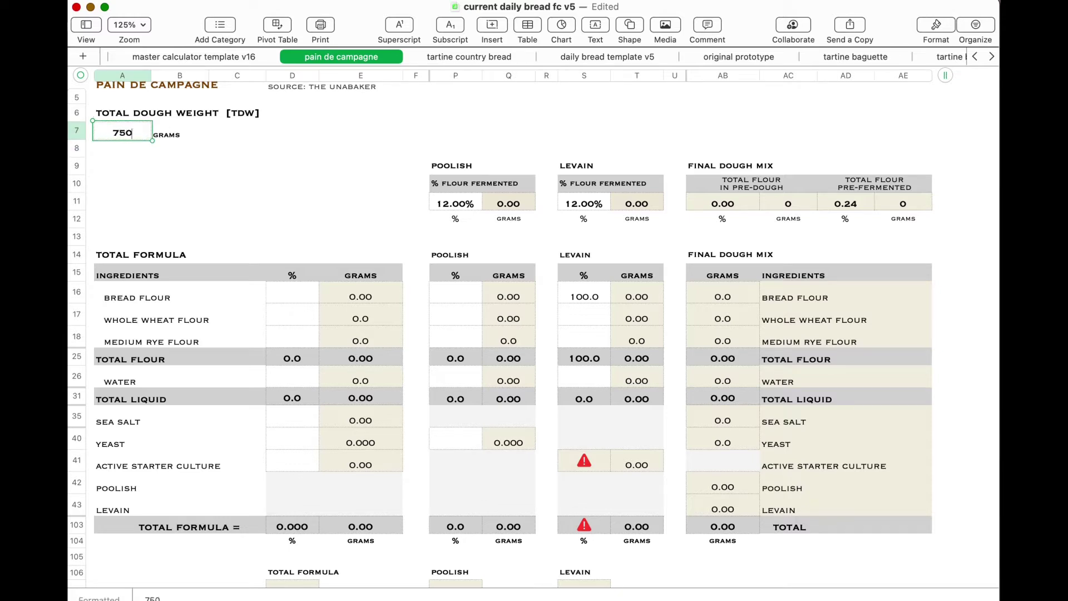
key(Return)
click(123, 133)
text(1000)
key(Return)
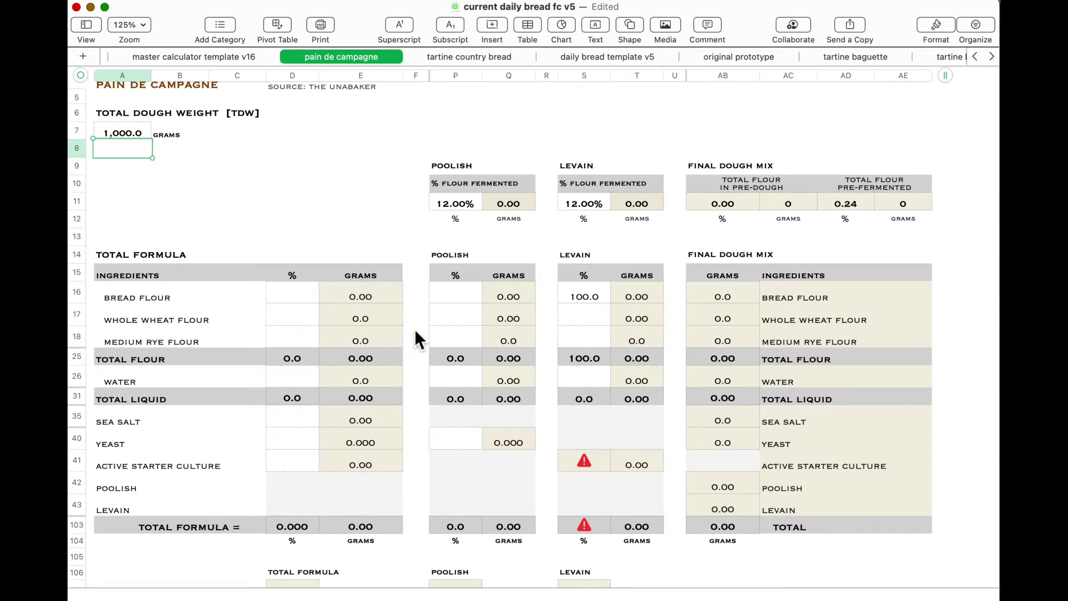
Step: Clear the flour fermented percentages for both the poolish and the levain
click(462, 210)
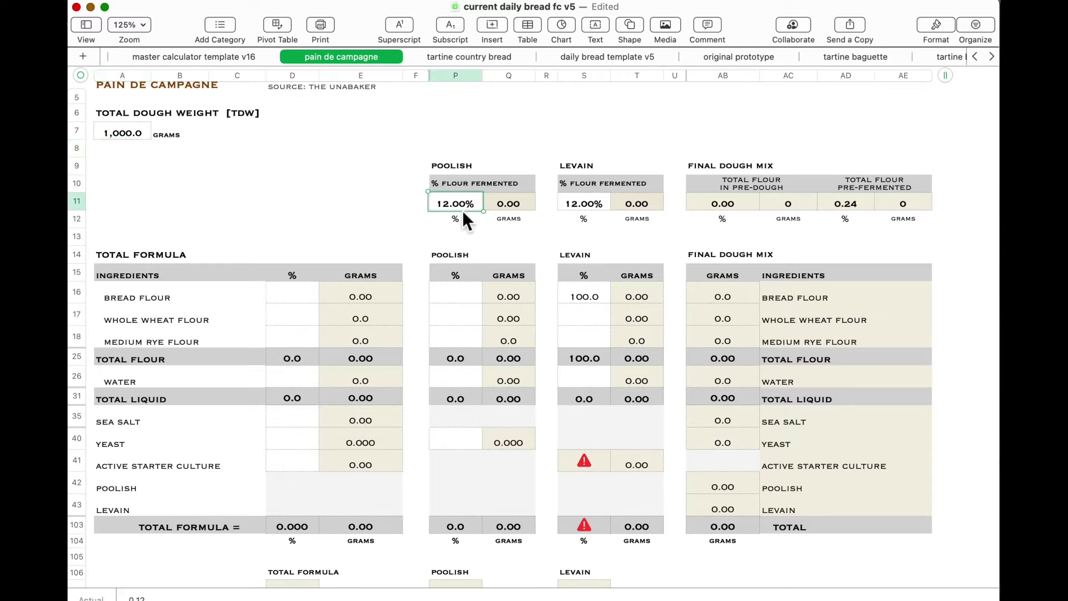
key(Delete)
click(599, 207)
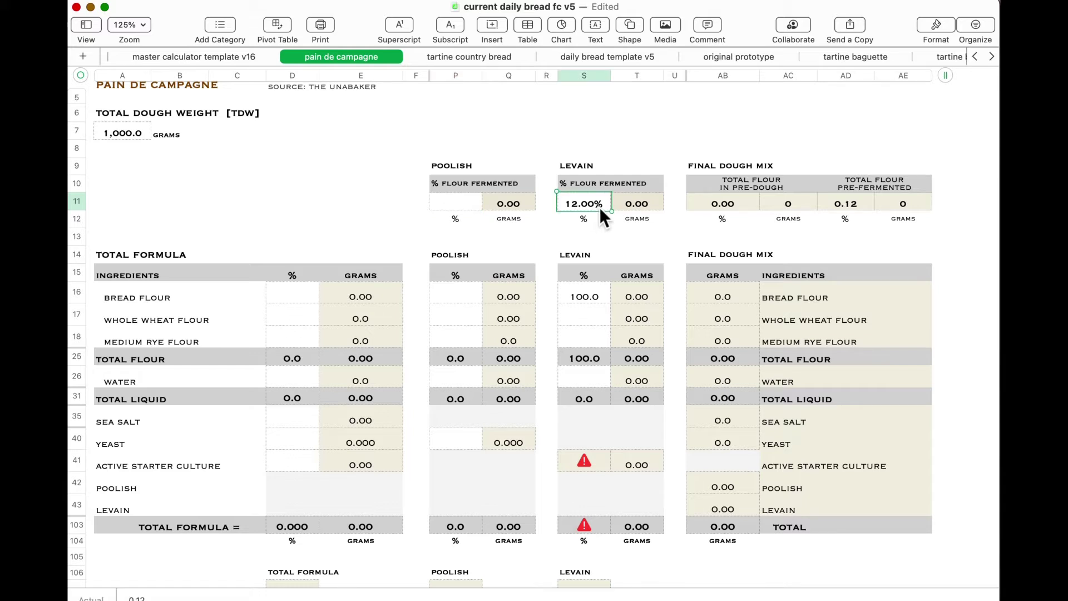
key(Delete)
Step: Browse the flour choices available for the bread flour ingredient in row 16, keeping the current selection
scroll(613, 393, down, 2)
scroll(612, 394, up, 4)
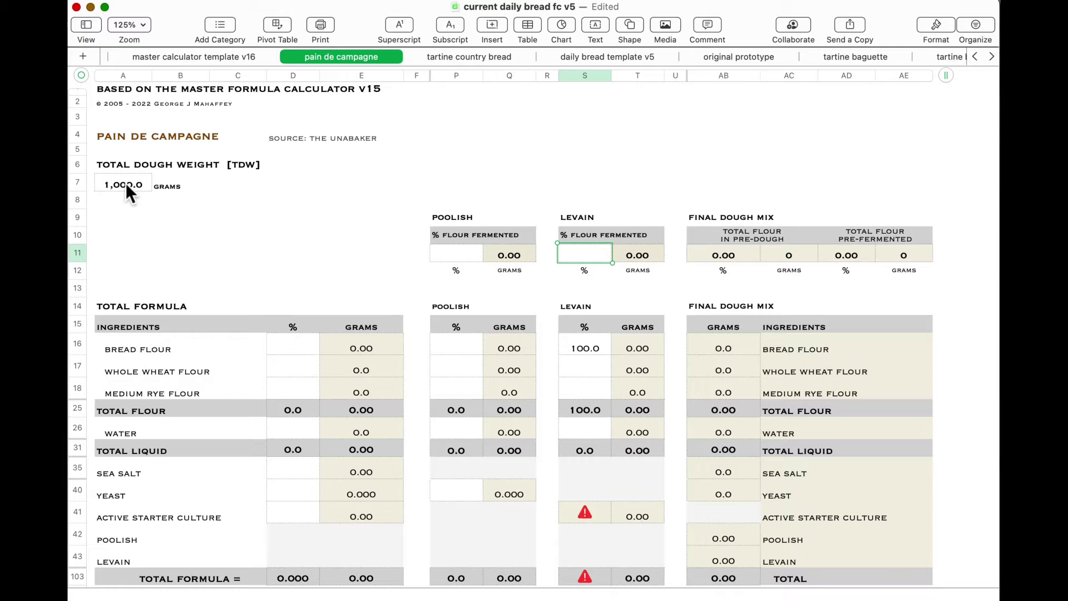
click(189, 354)
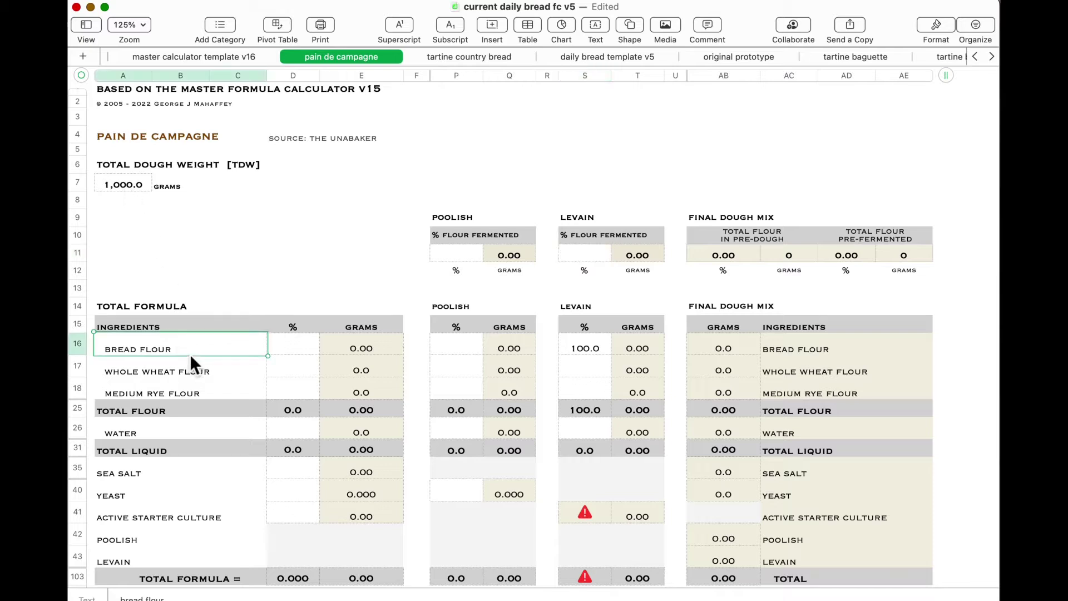
click(276, 341)
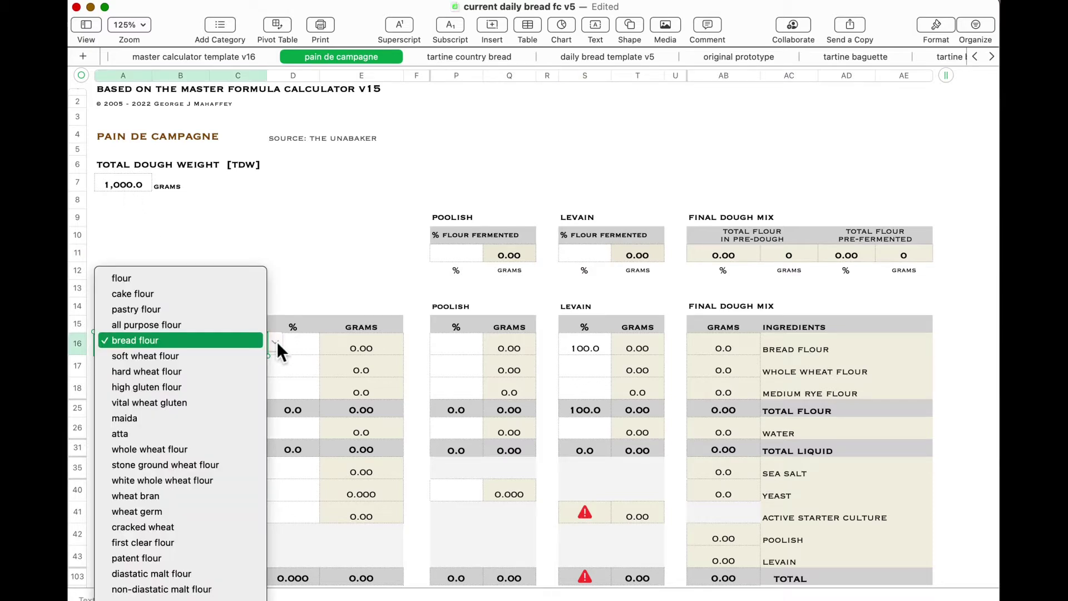
scroll(244, 369, down, 10)
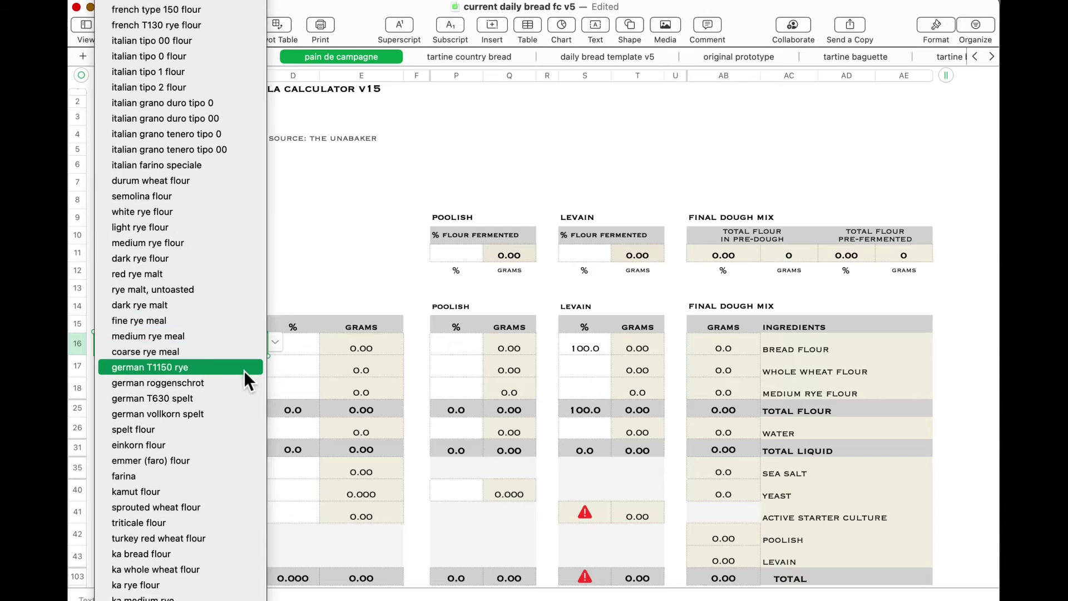
scroll(244, 370, up, 8)
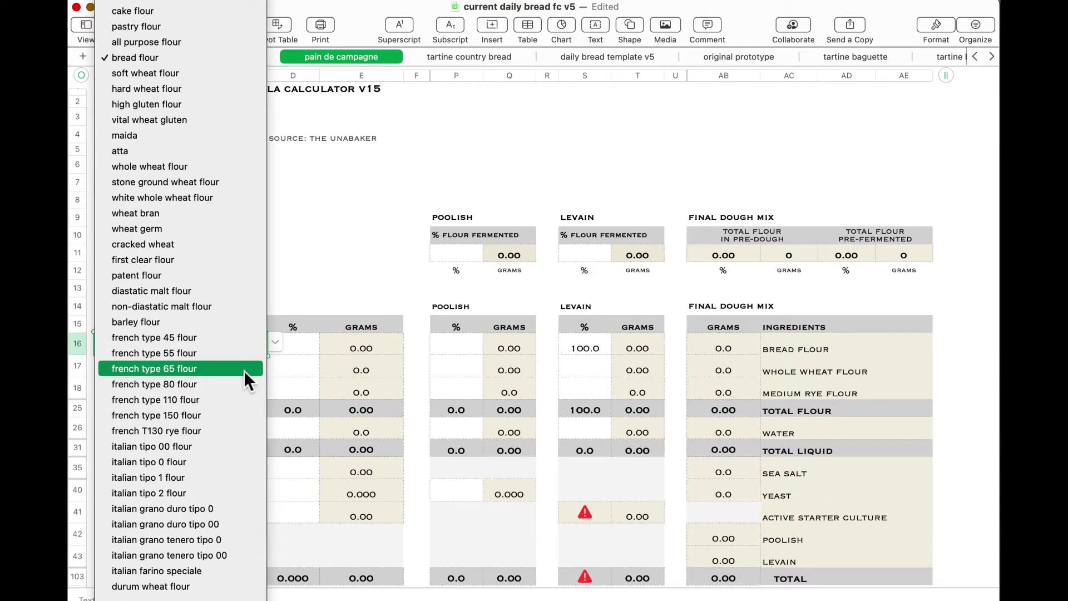
click(298, 369)
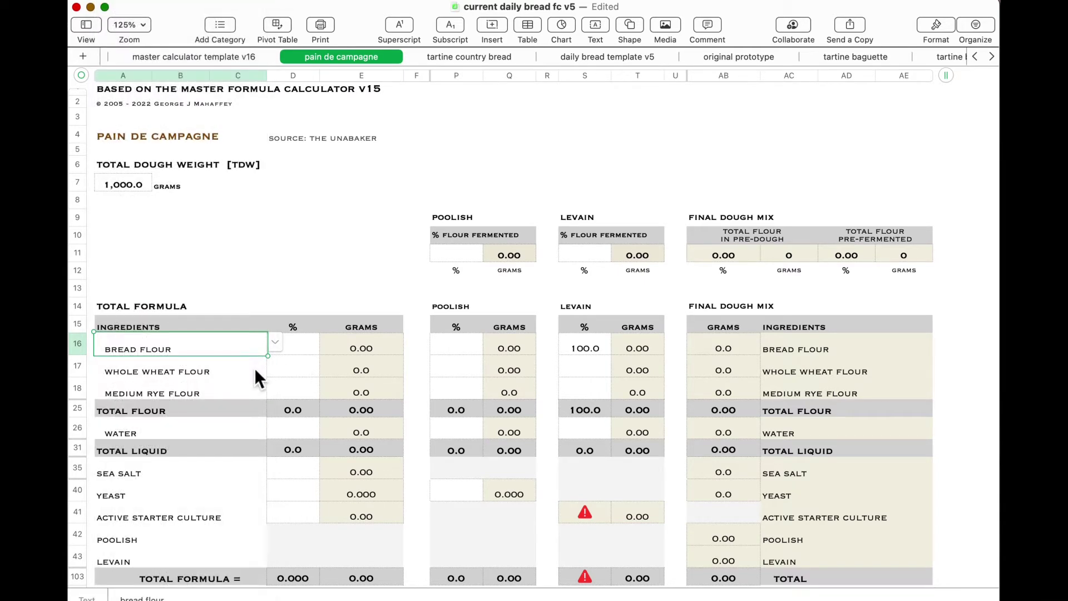
Step: Browse the flour choices available for the whole wheat flour ingredient in row 17, keeping the current selection
click(256, 370)
click(273, 365)
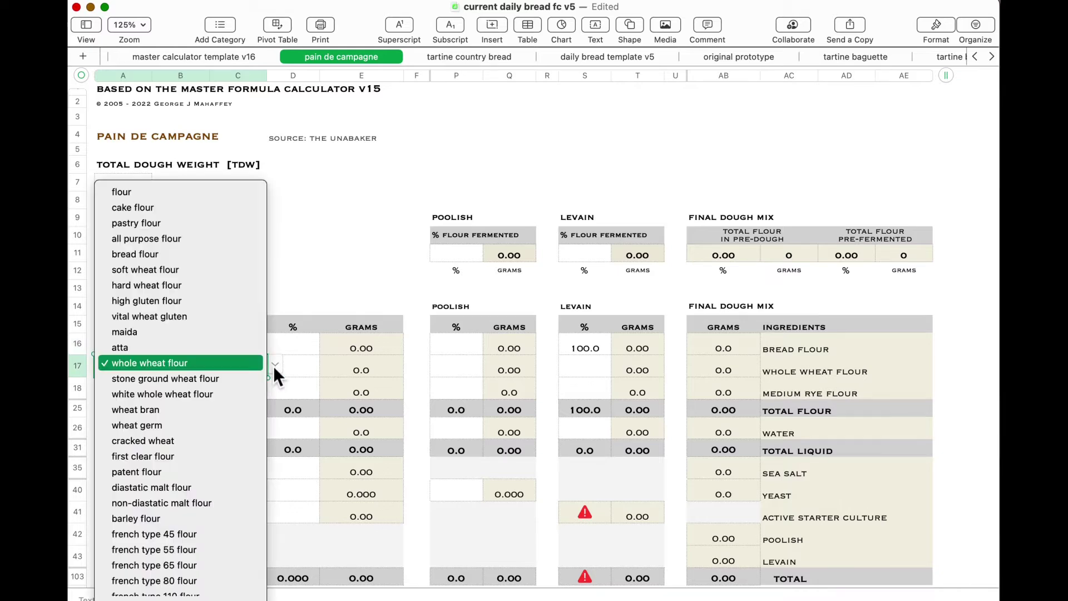
scroll(206, 463, down, 10)
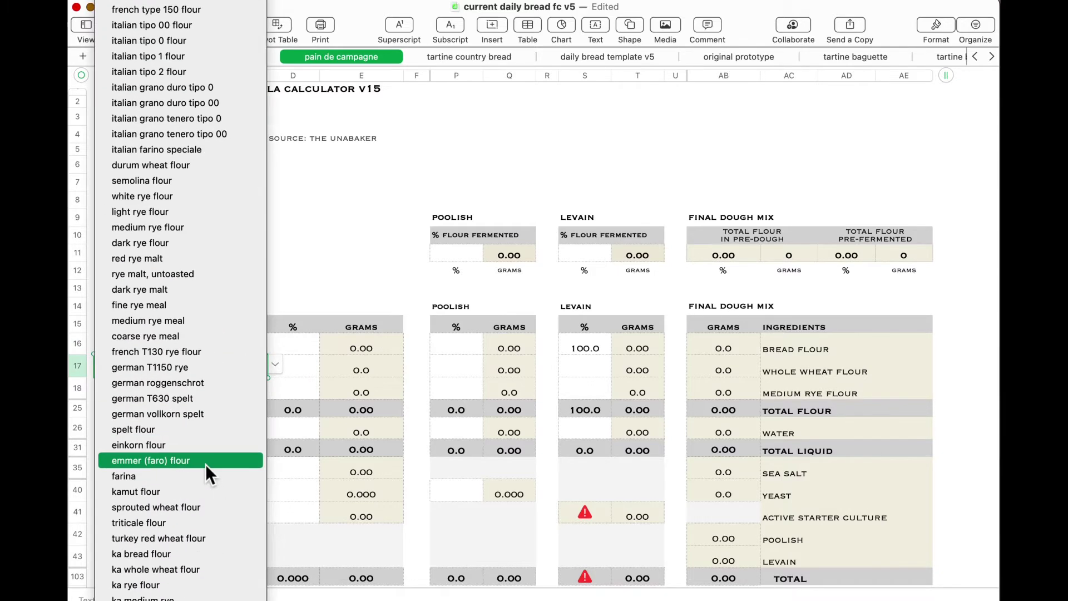
click(306, 383)
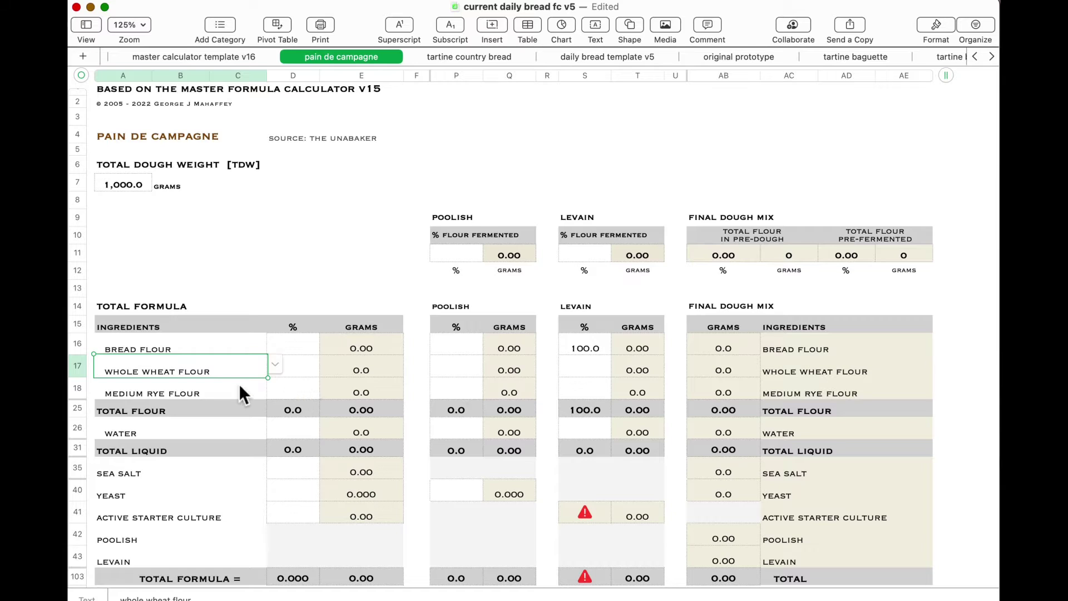
Step: Browse the liquid choices available for the water ingredient in row 26, keeping the current selection
click(226, 433)
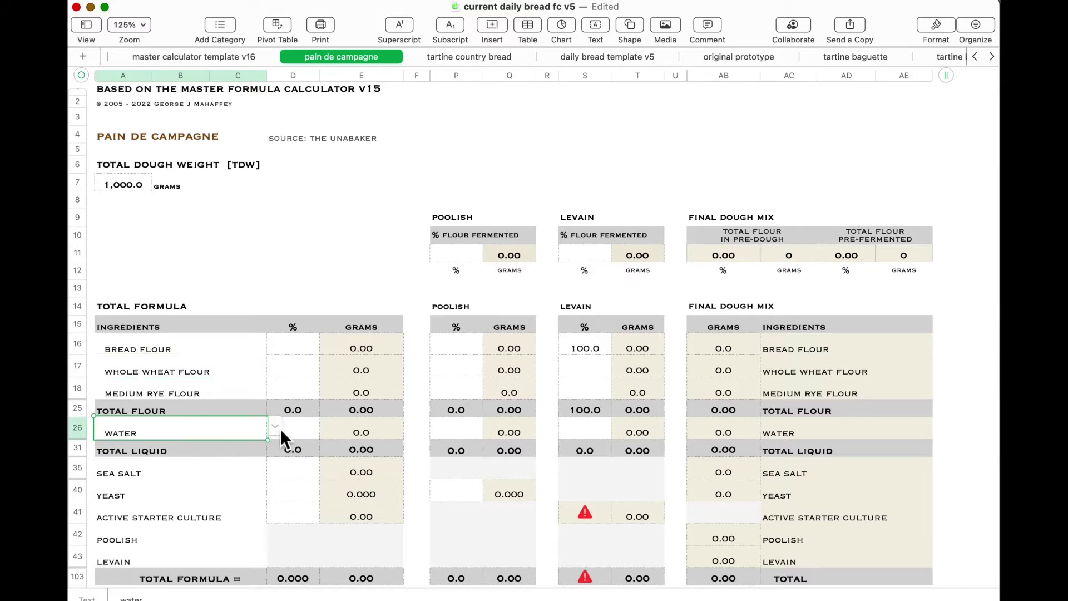
click(281, 428)
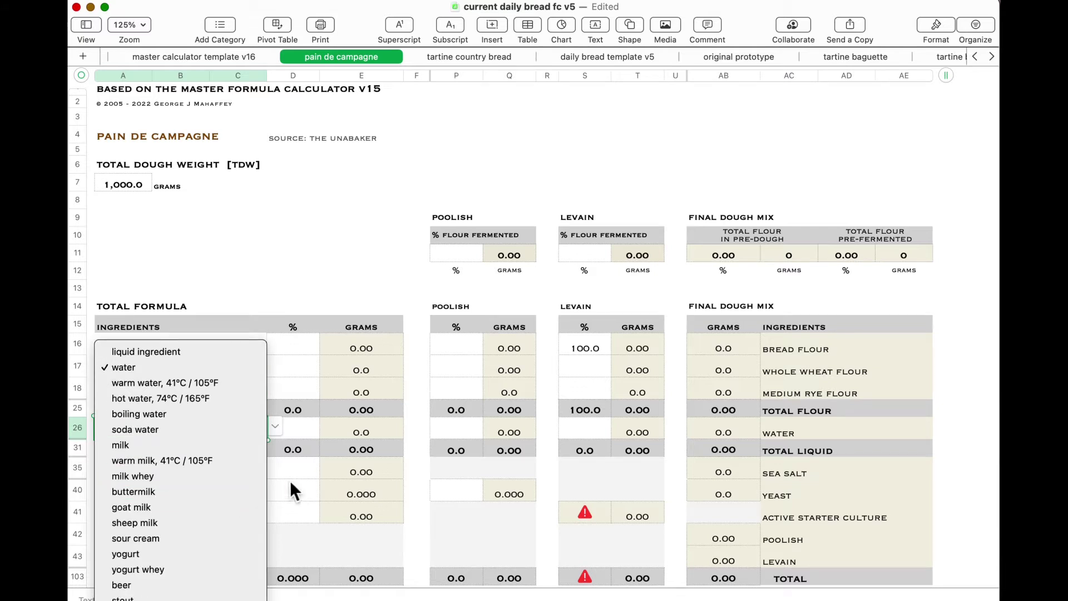
click(309, 483)
Step: Browse the salt choices available for the sea salt ingredient in row 35, keeping the current selection
click(200, 476)
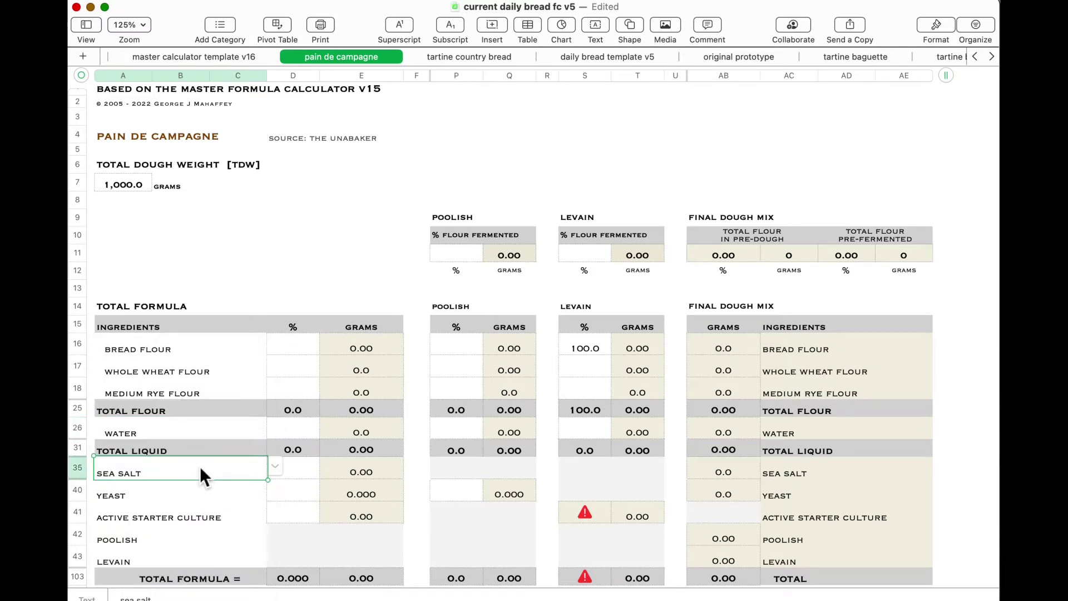
click(272, 477)
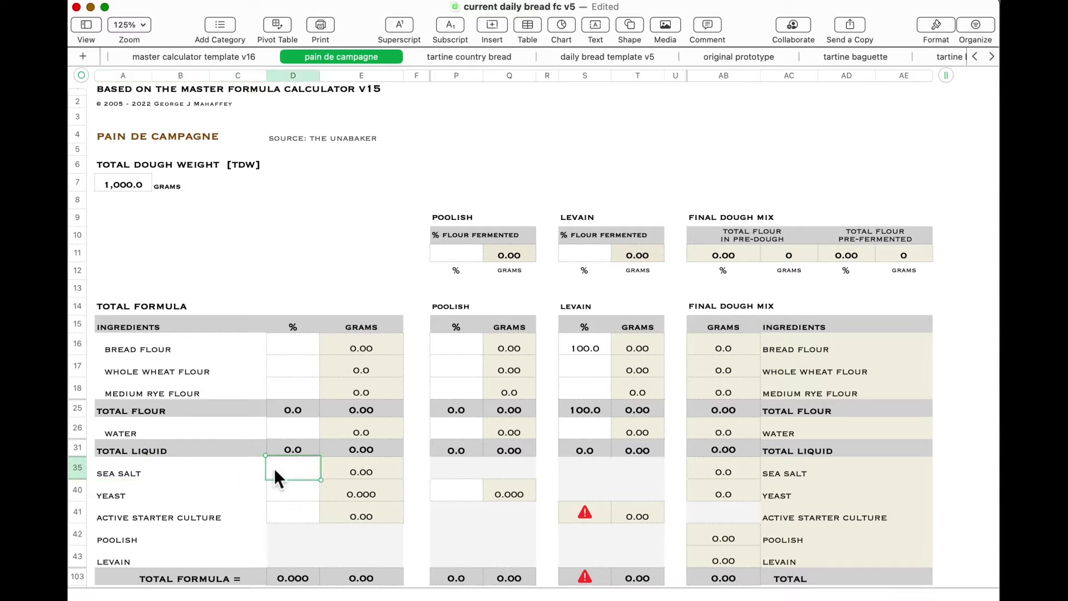
click(225, 471)
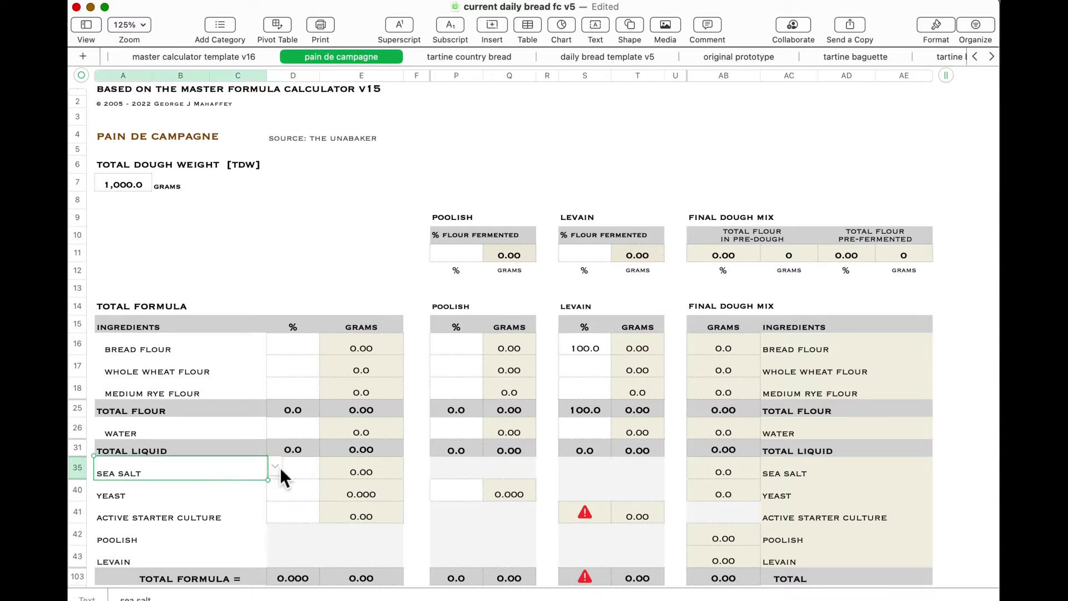
click(279, 467)
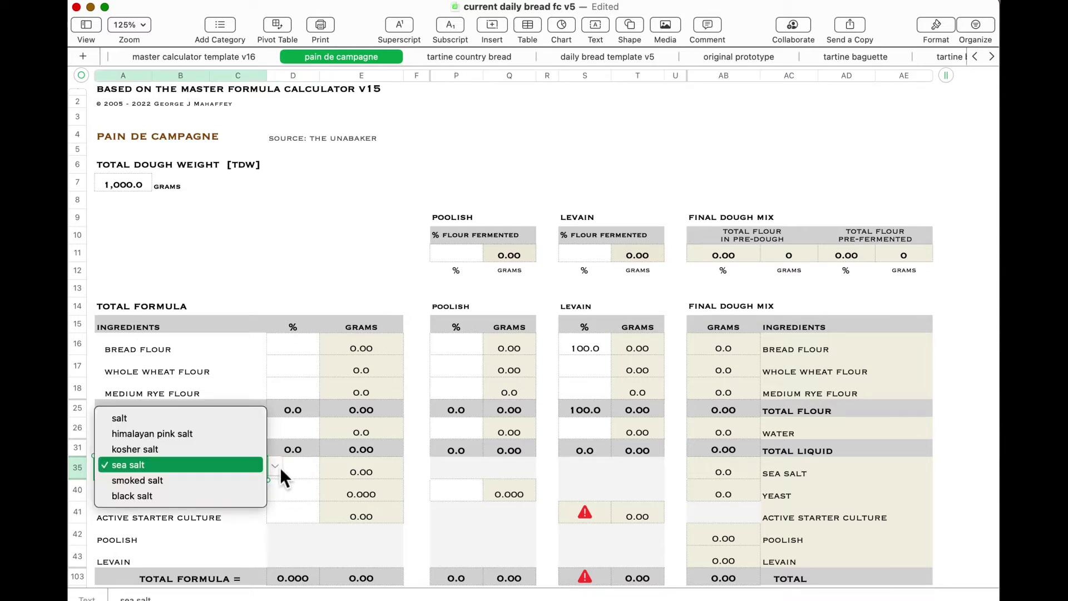
click(219, 529)
Step: Browse the yeast choices available for the yeast ingredient in row 40, keeping the current selection
click(219, 493)
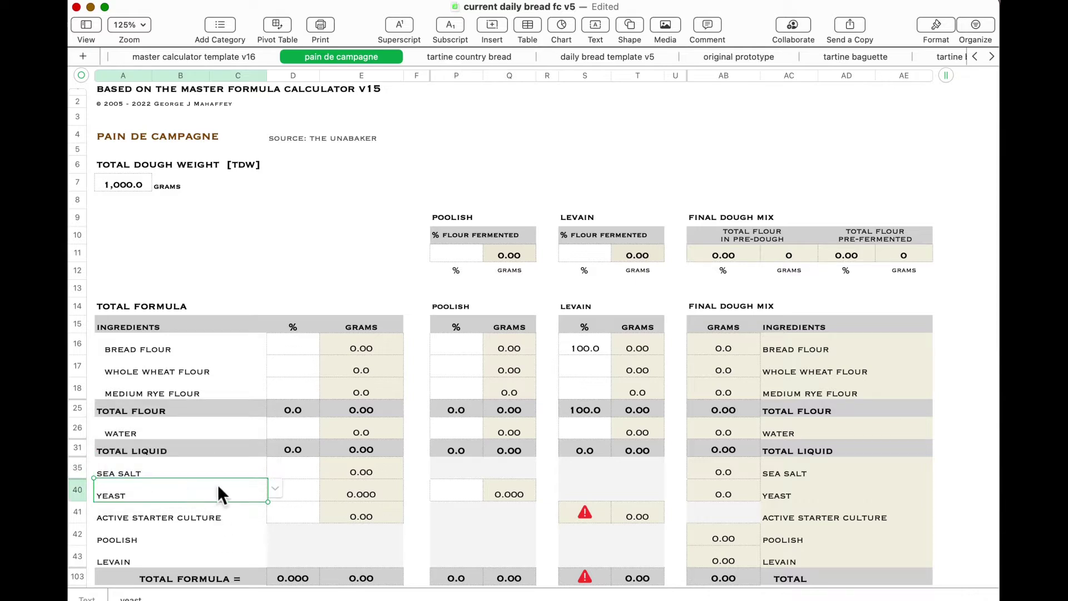
click(285, 492)
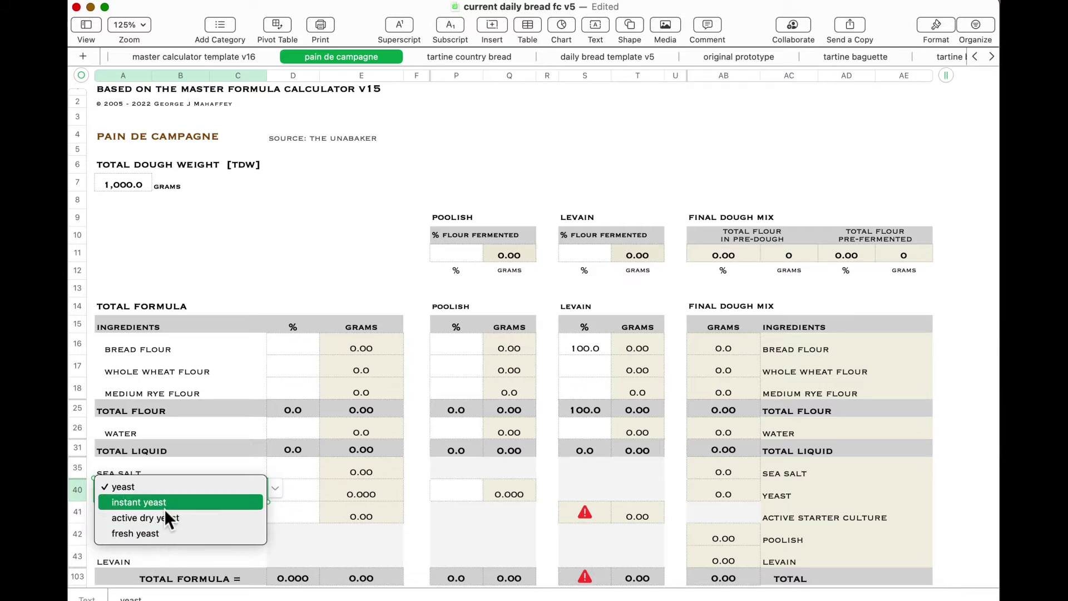
click(205, 469)
Step: Try biga in place of poolish as the preferment in row 42
click(188, 540)
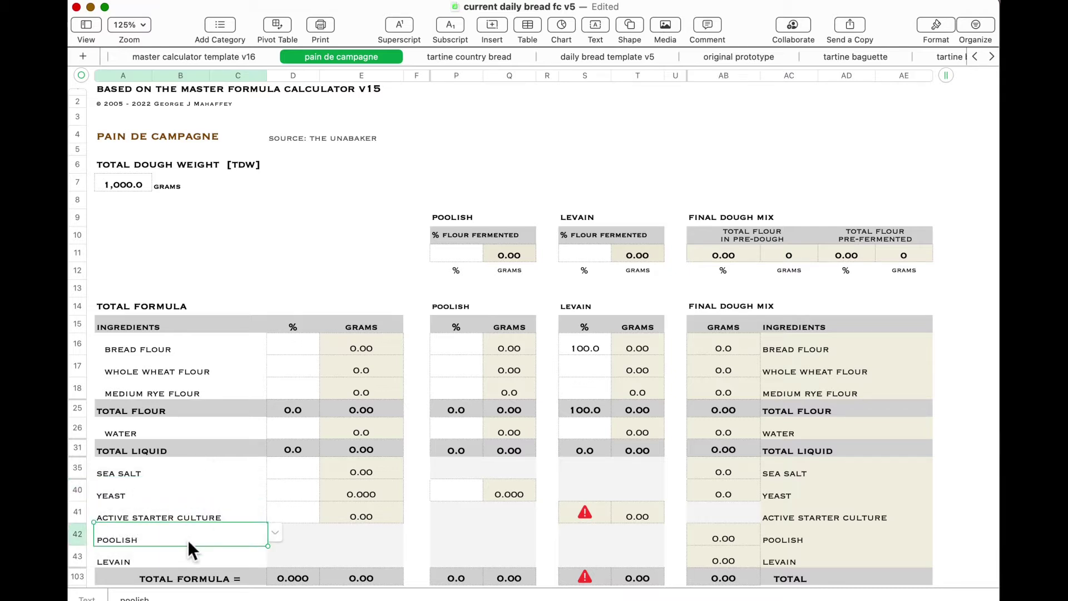
click(277, 533)
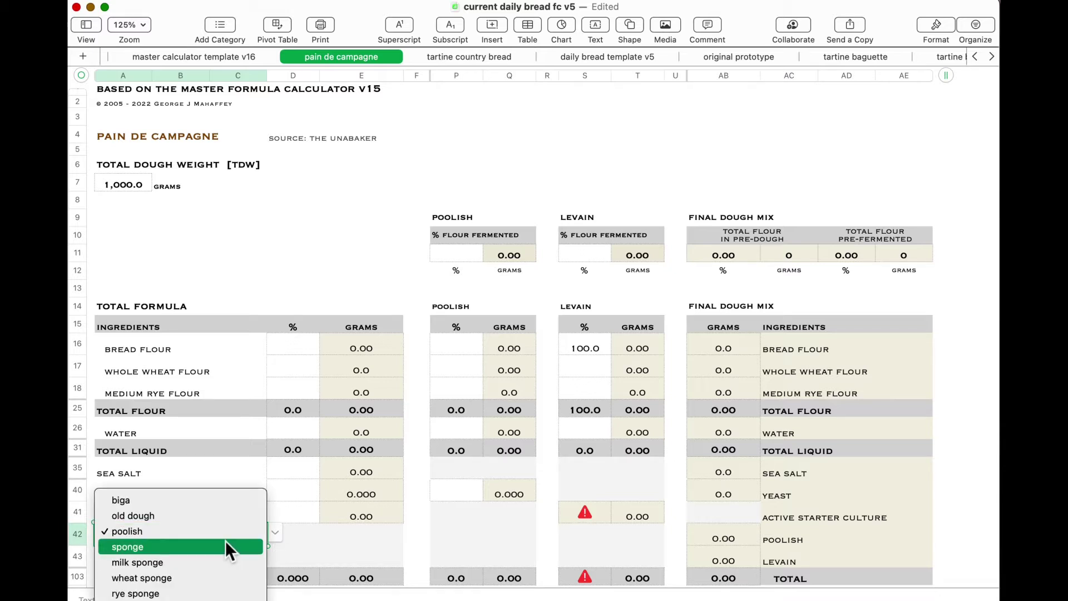
click(142, 504)
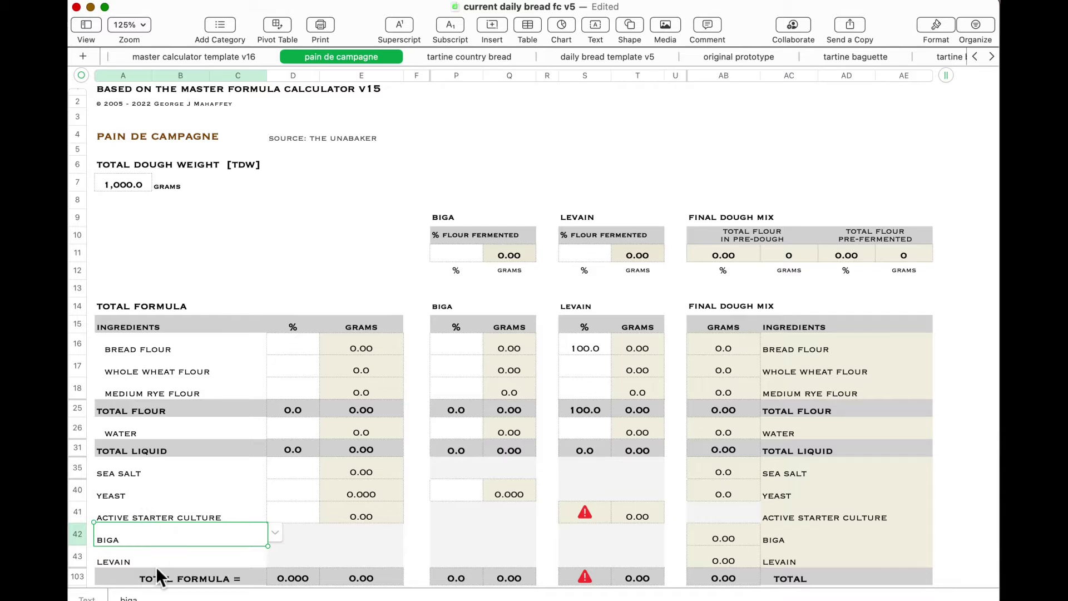
Step: Try barm in place of levain as the preferment in row 43
click(191, 554)
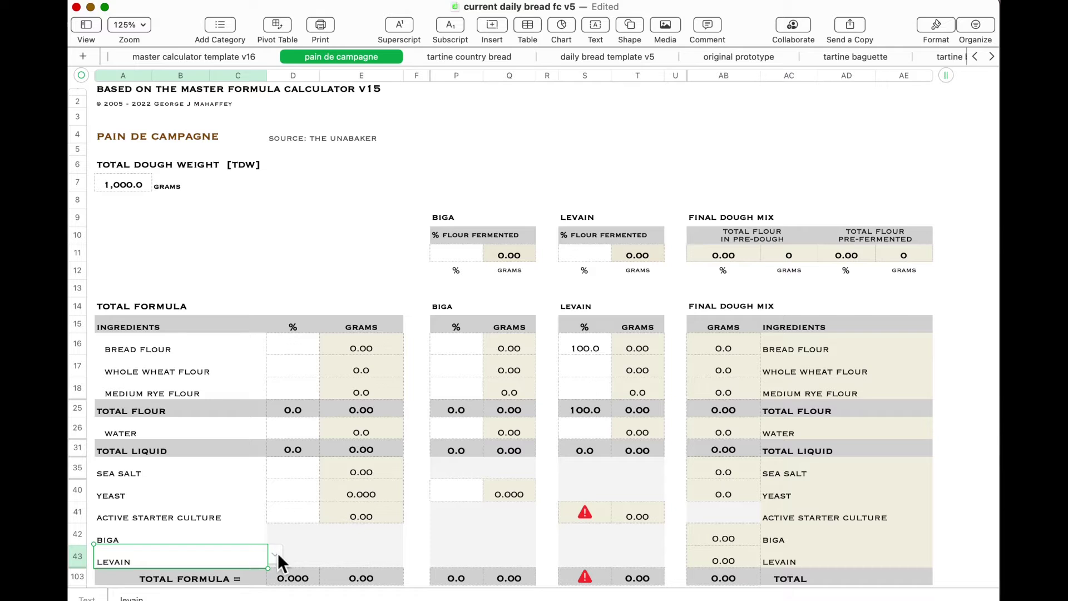
click(277, 552)
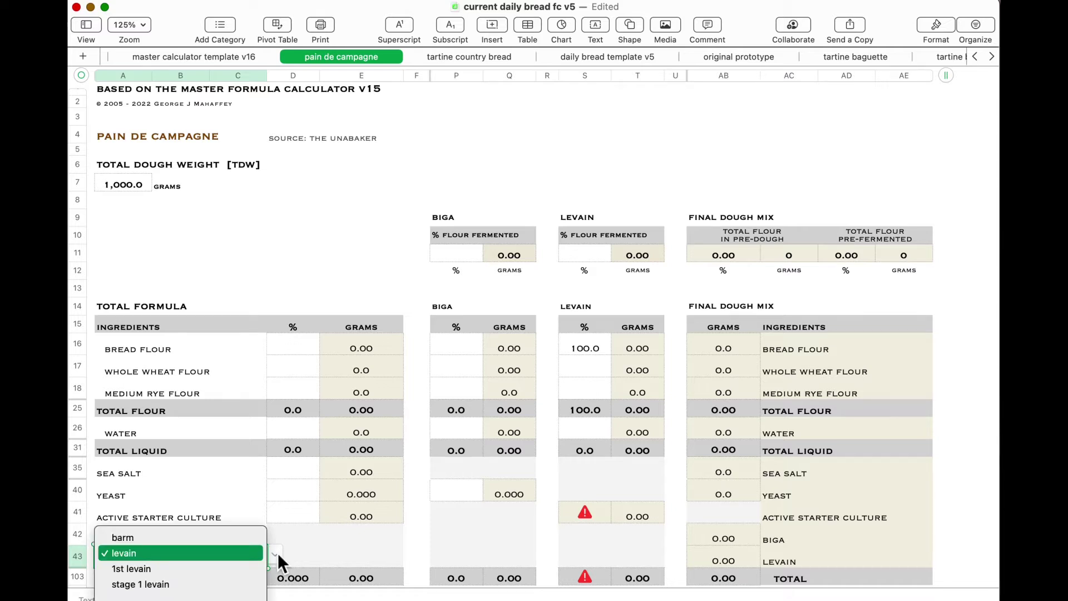
scroll(212, 563, down, 3)
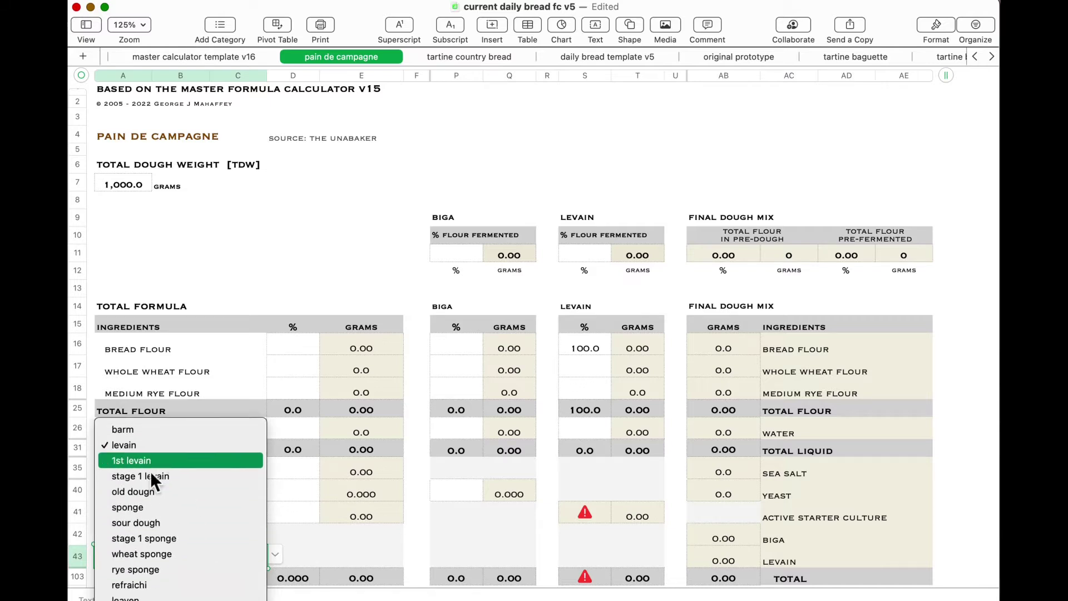
click(140, 428)
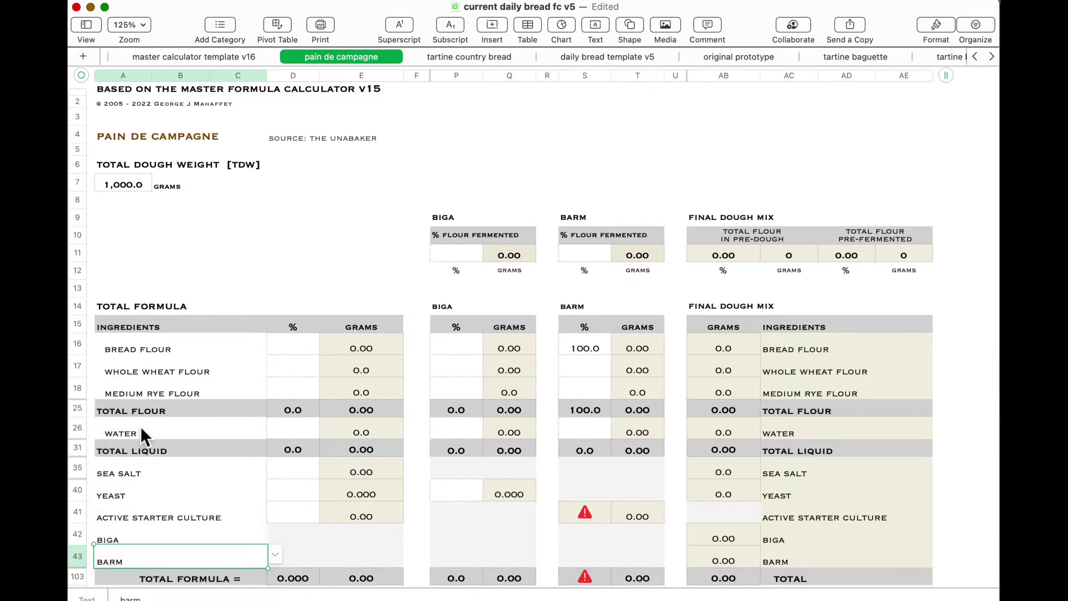
Step: Try sour dough and leaven in turn as the preferment name in row 43
click(278, 555)
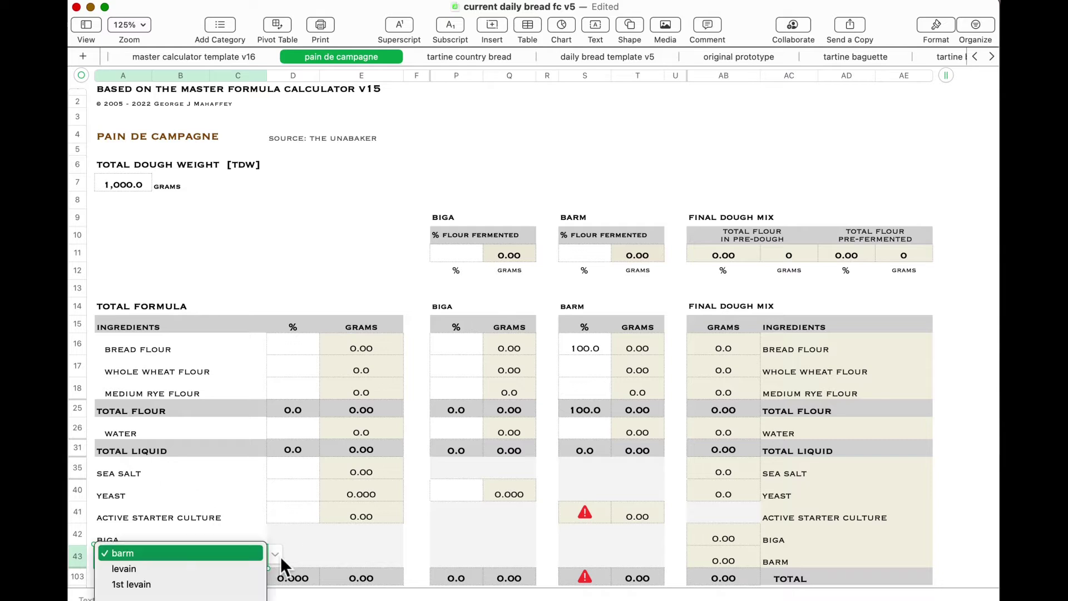
scroll(205, 590, down, 3)
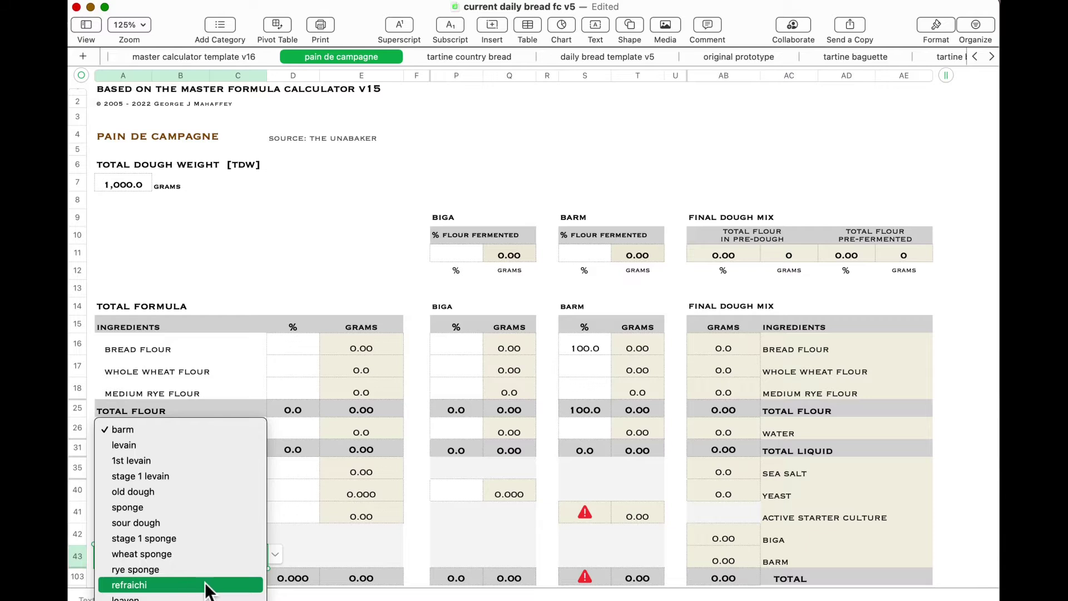
click(152, 526)
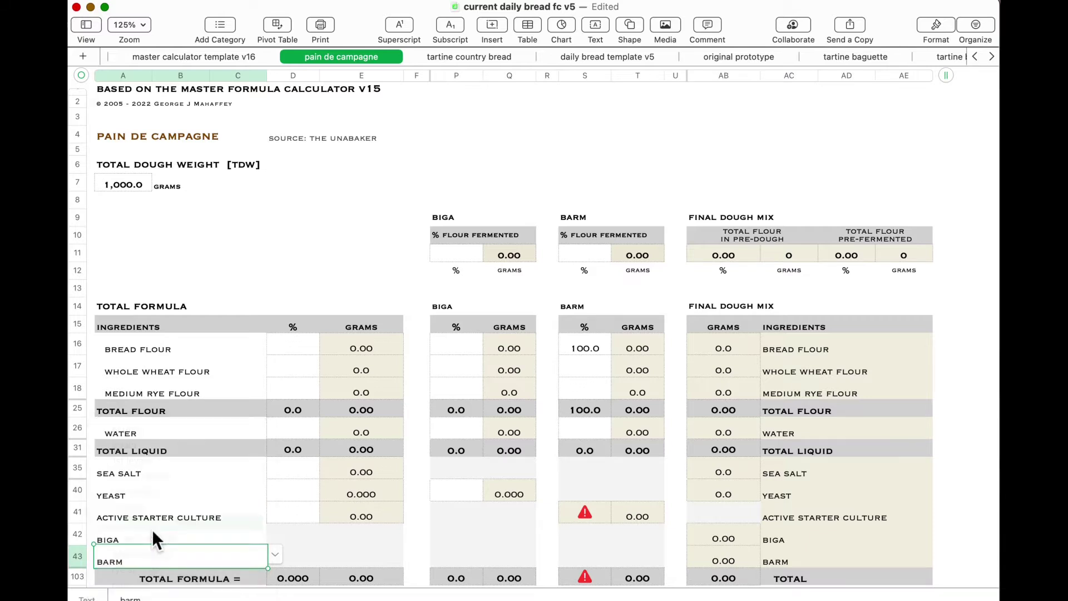
click(275, 554)
scroll(171, 537, down, 2)
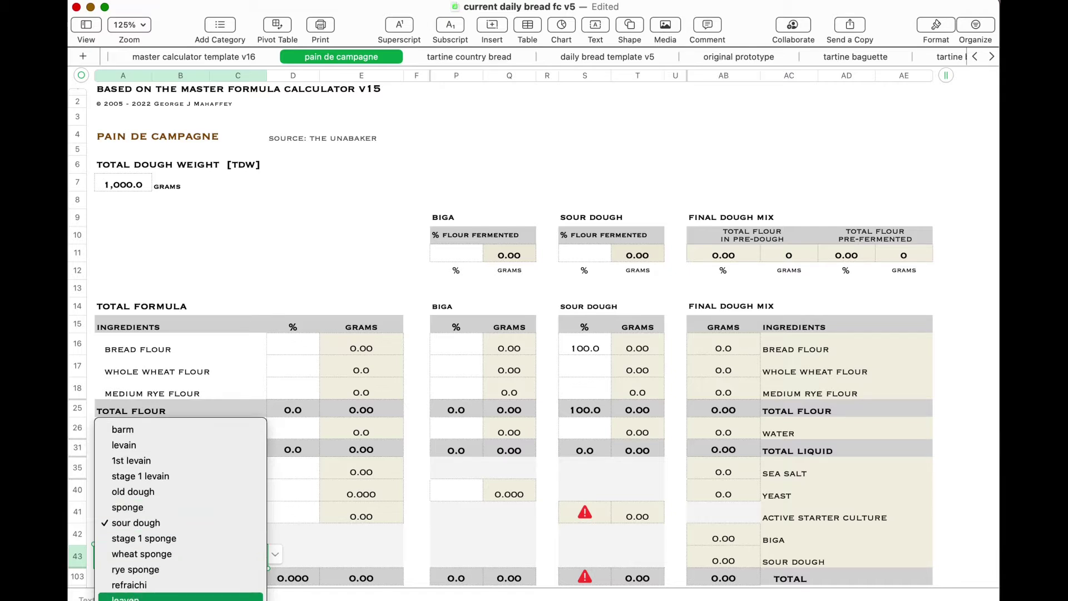
click(126, 596)
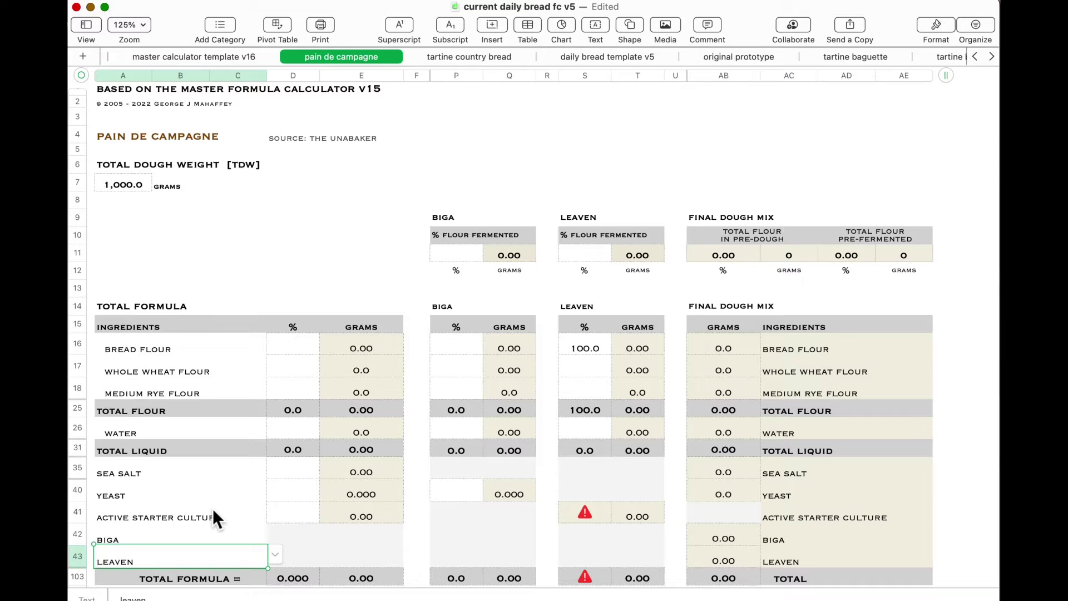
Step: Return the preferment in row 43 to levain and the one in row 42 to poolish
click(279, 558)
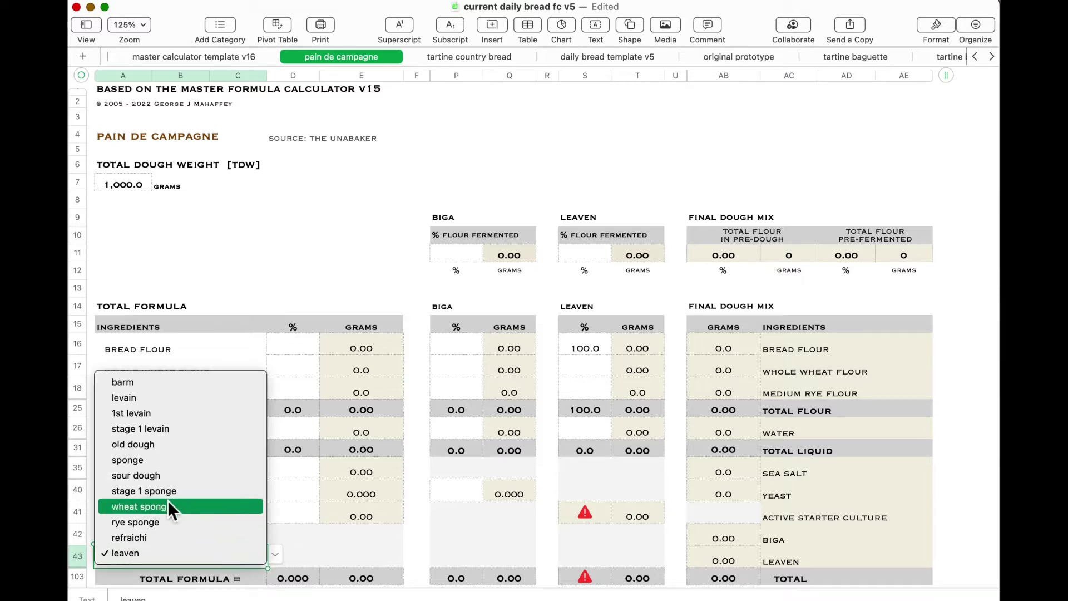
click(118, 398)
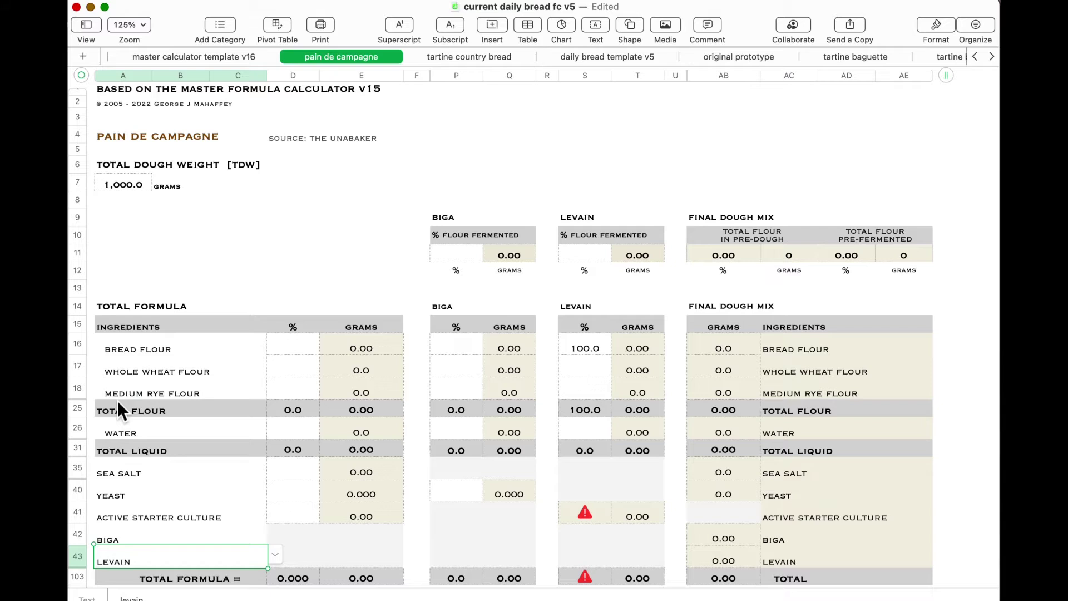
click(231, 536)
click(275, 533)
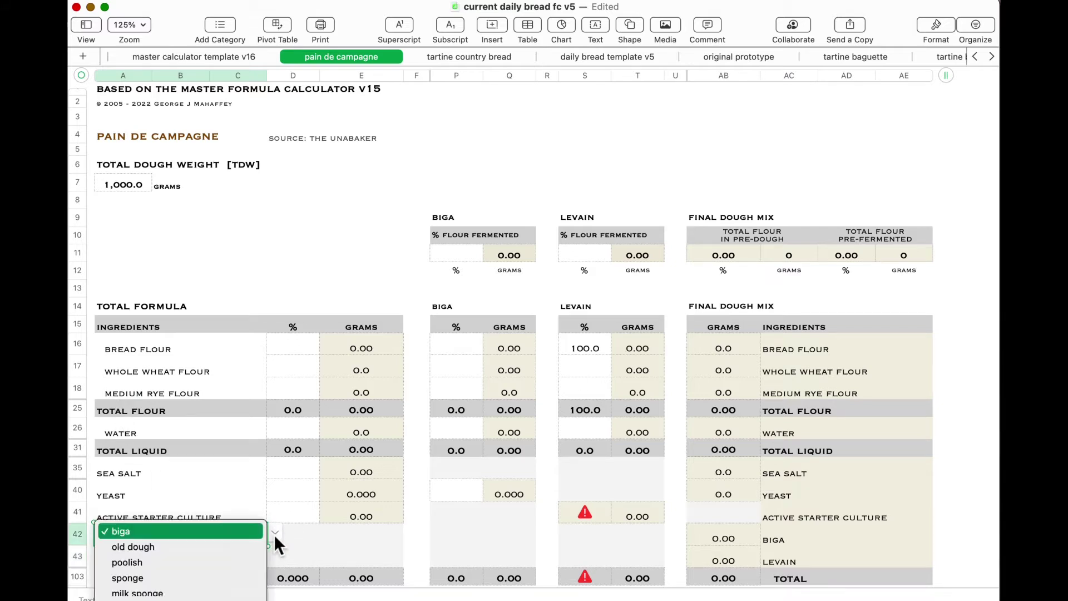
click(160, 563)
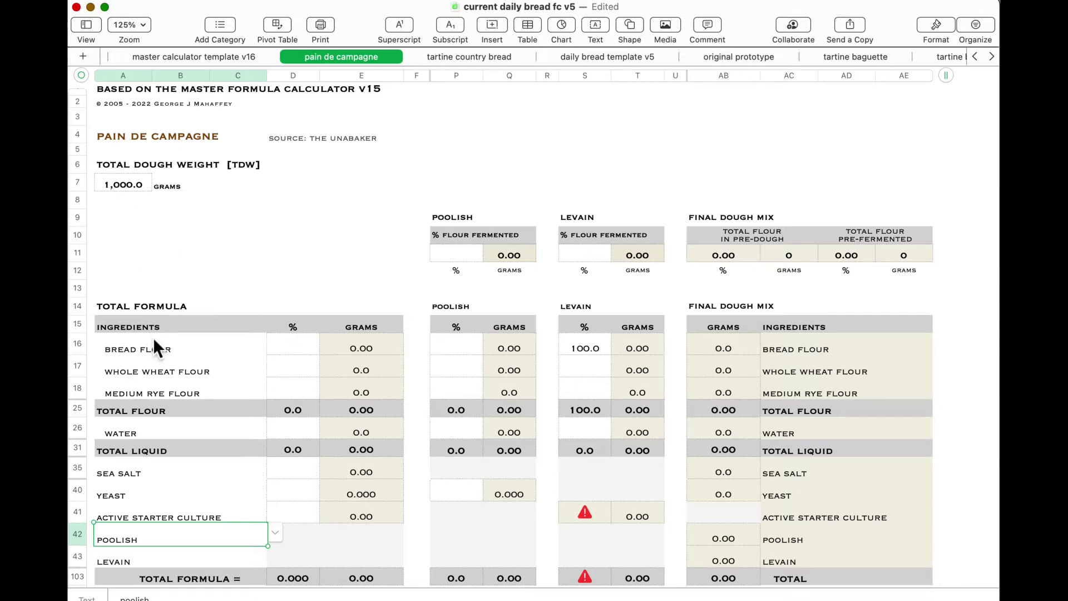
Step: Set the total formula percentages to 75 for bread flour and 25 for whole wheat flour
scroll(154, 339, down, 3)
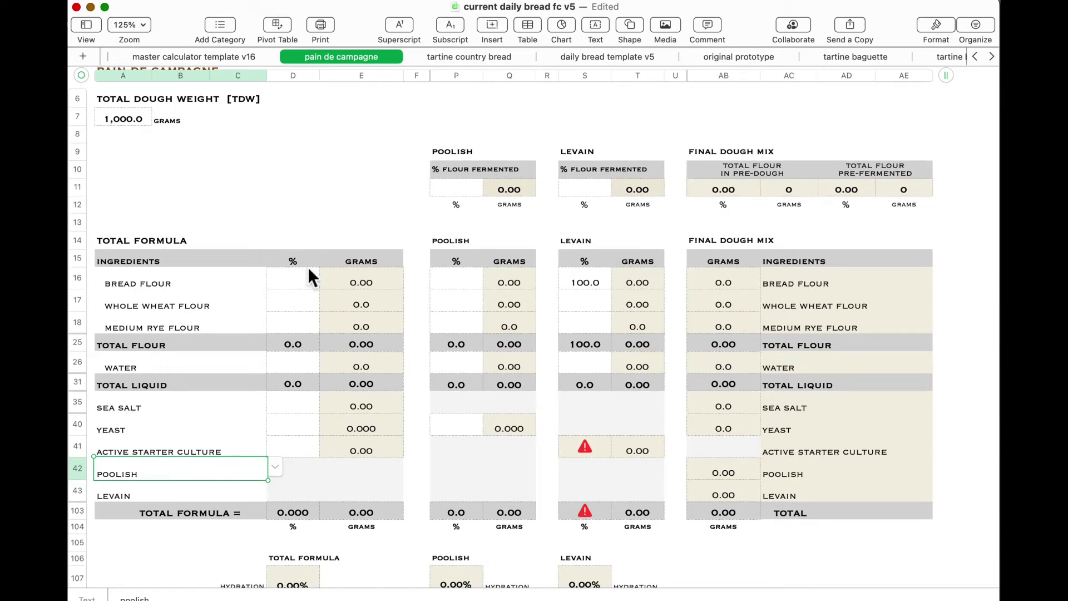
click(297, 281)
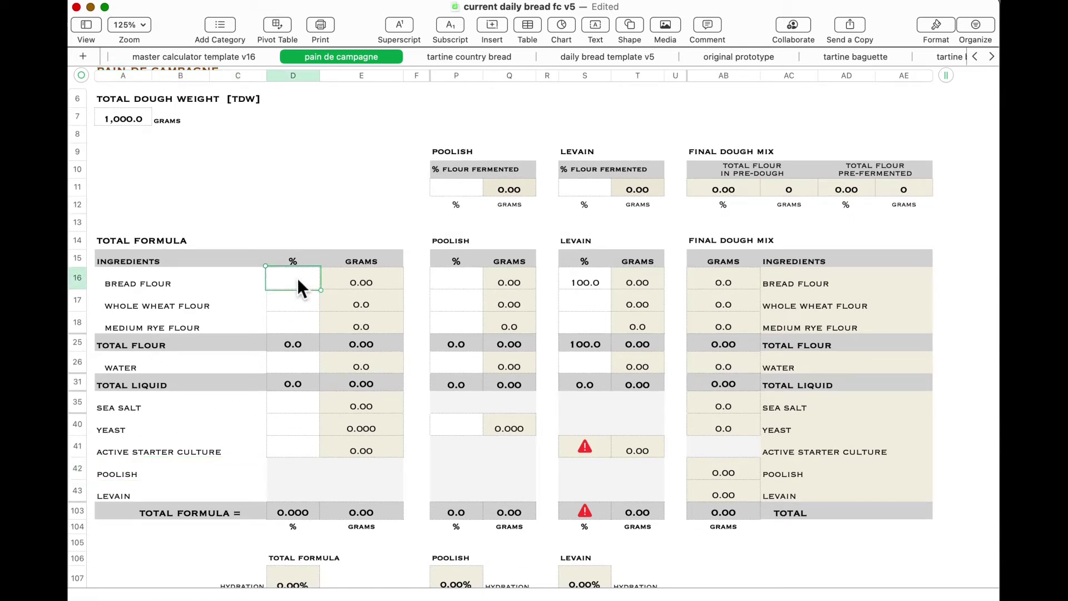
text(75)
key(Return)
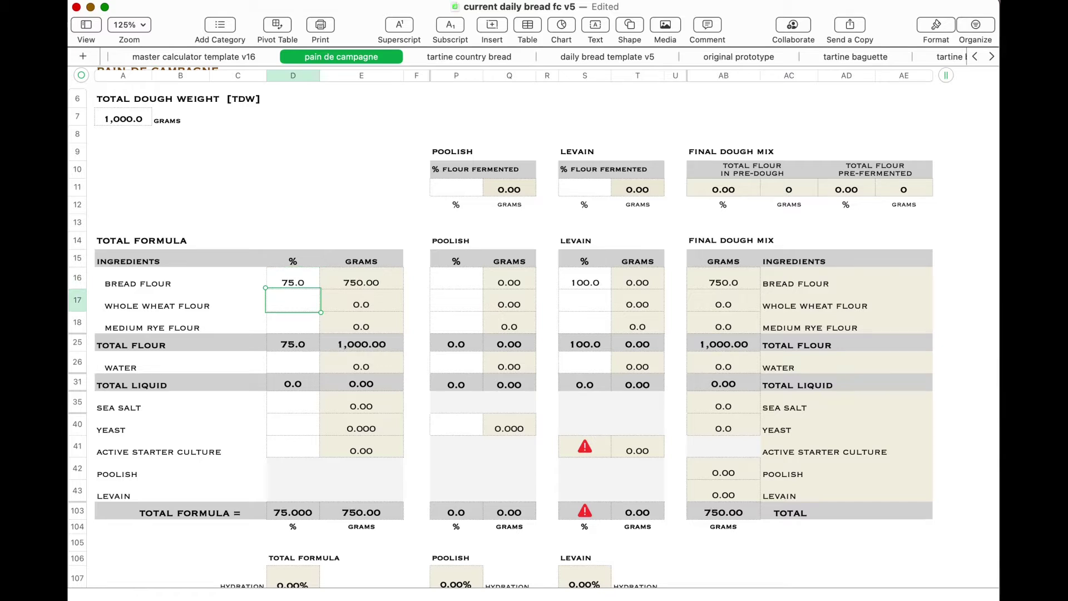
text(25)
key(Return)
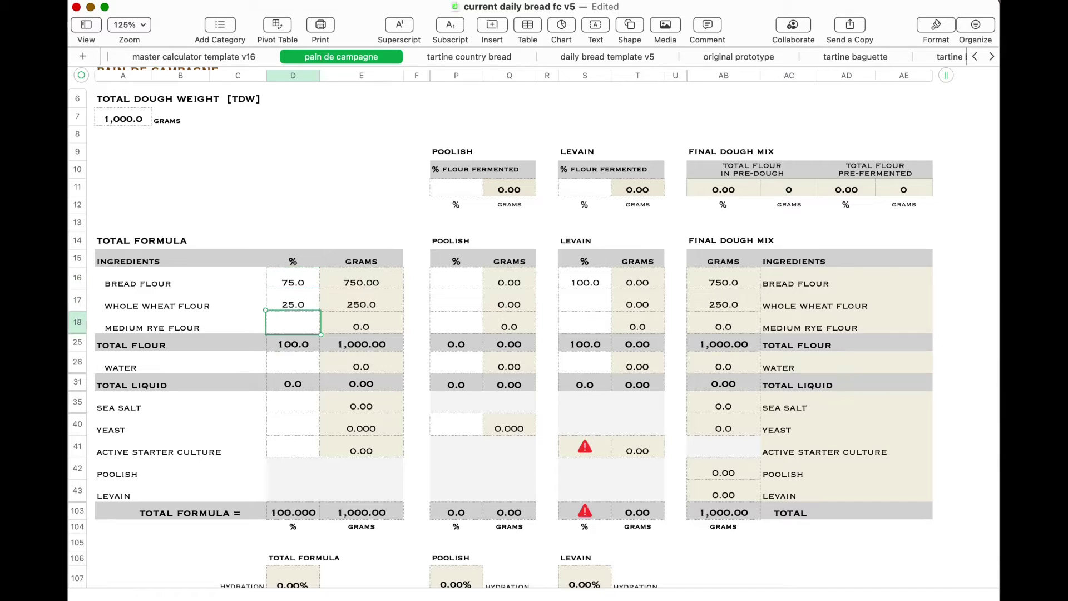
Step: Change the whole wheat flour percentage to 20 and set medium rye flour to 5 in the total formula
click(301, 295)
text(20)
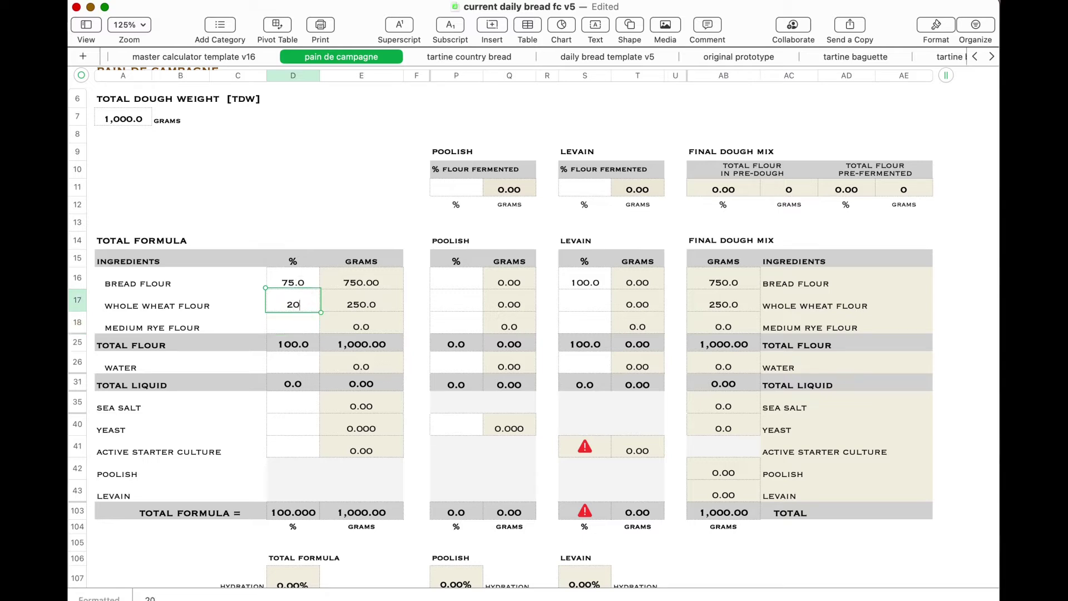
key(Return)
text(5)
key(Return)
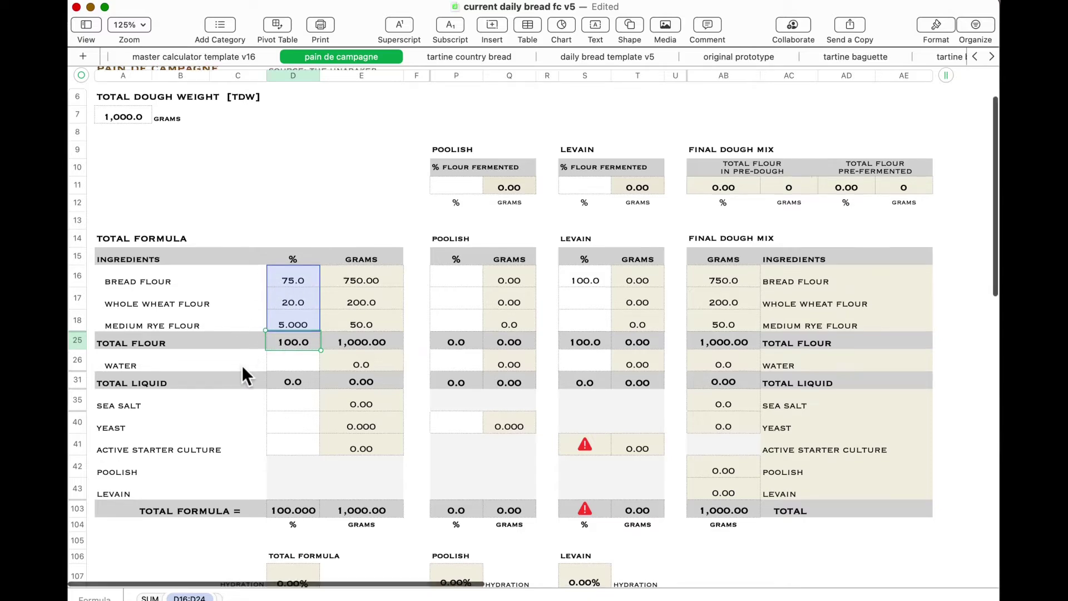
Step: Set the total formula percentages to 70 for water and 2 for sea salt
scroll(242, 369, down, 1)
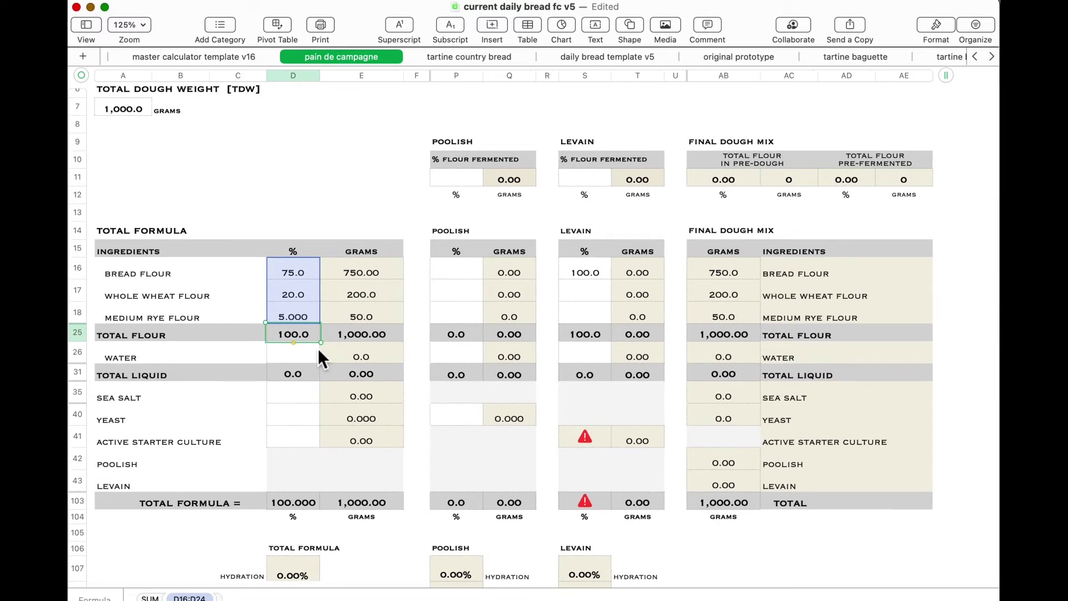
click(297, 355)
text(70)
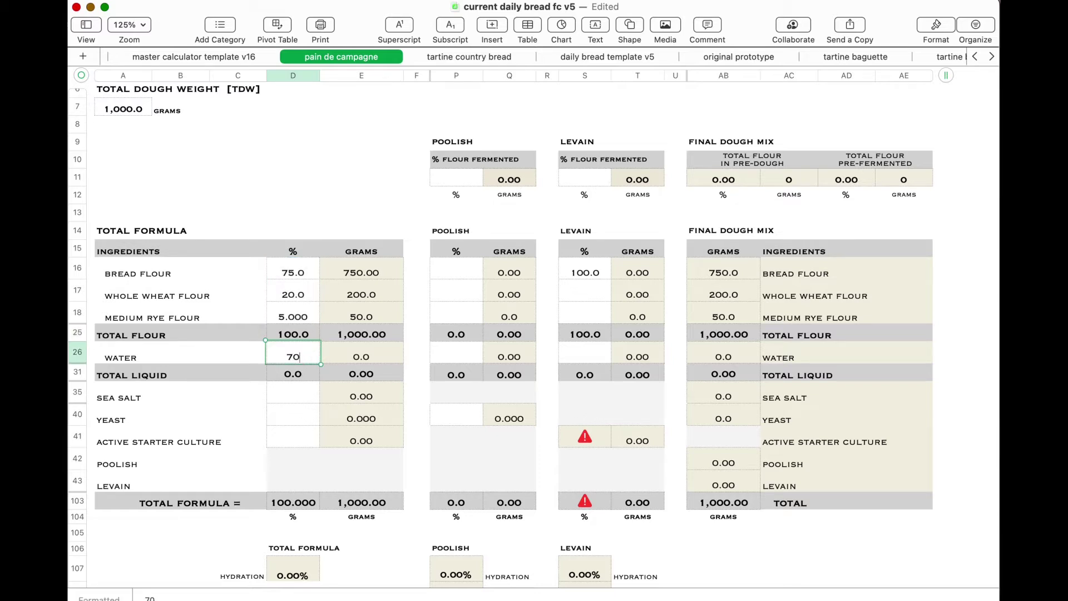
key(Return)
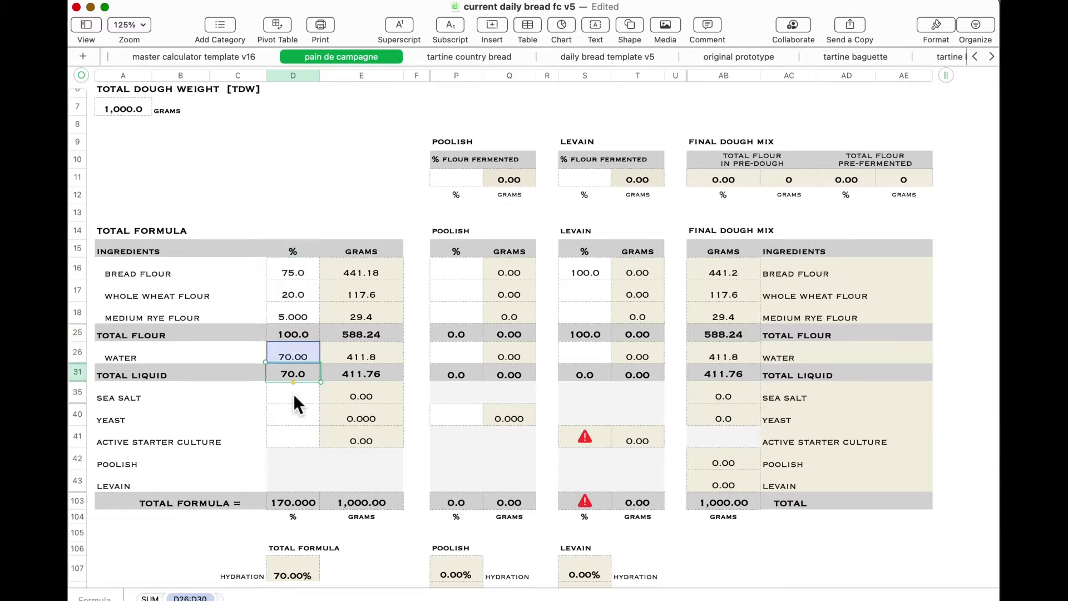
click(292, 393)
text(2)
key(Return)
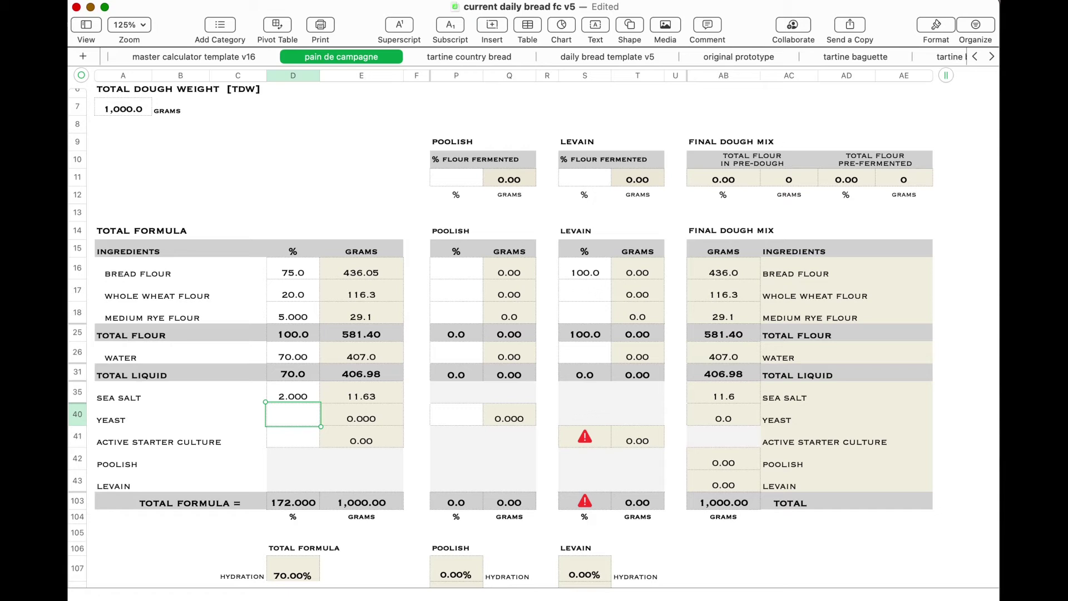
Step: Set the sea salt percentage in the total formula to 1.8
click(298, 400)
text(1.)
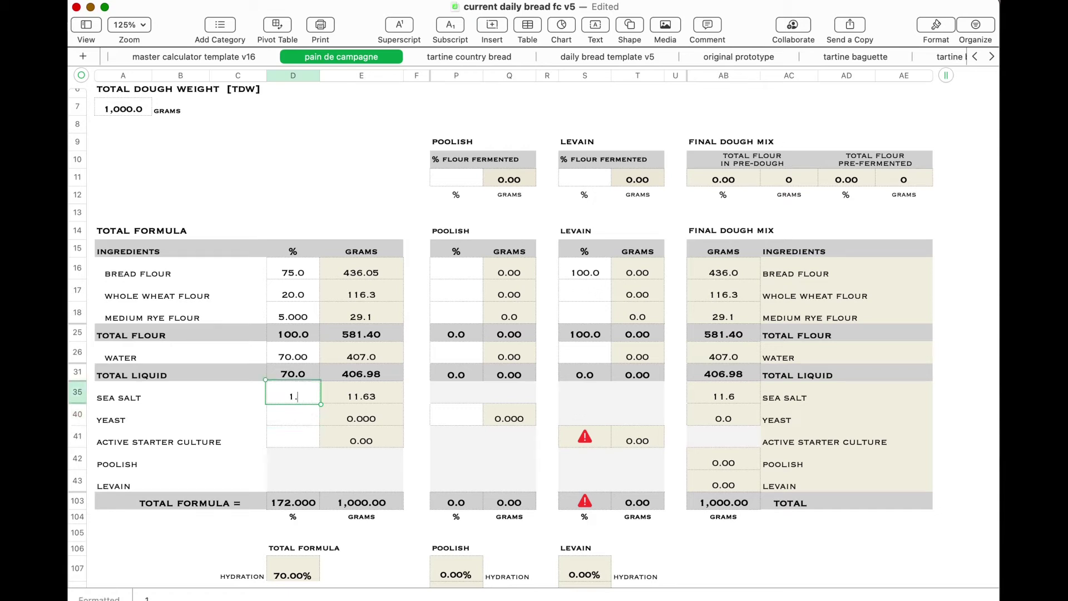
text(8)
key(Return)
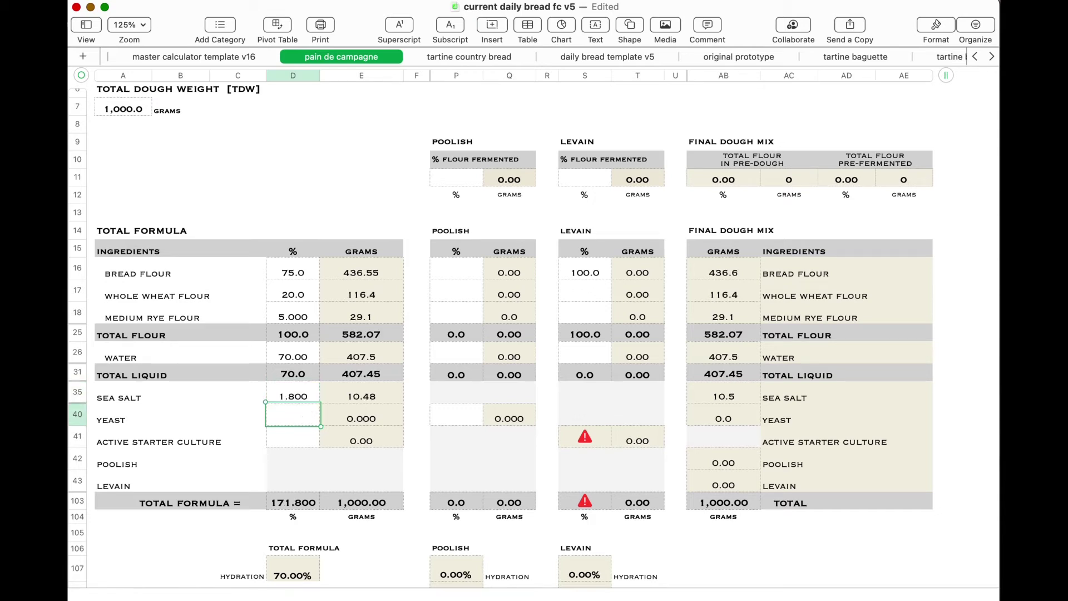
Step: Try sea salt percentages of 0 and 1.5 in the total formula and return it to 1.8
click(298, 399)
text(0)
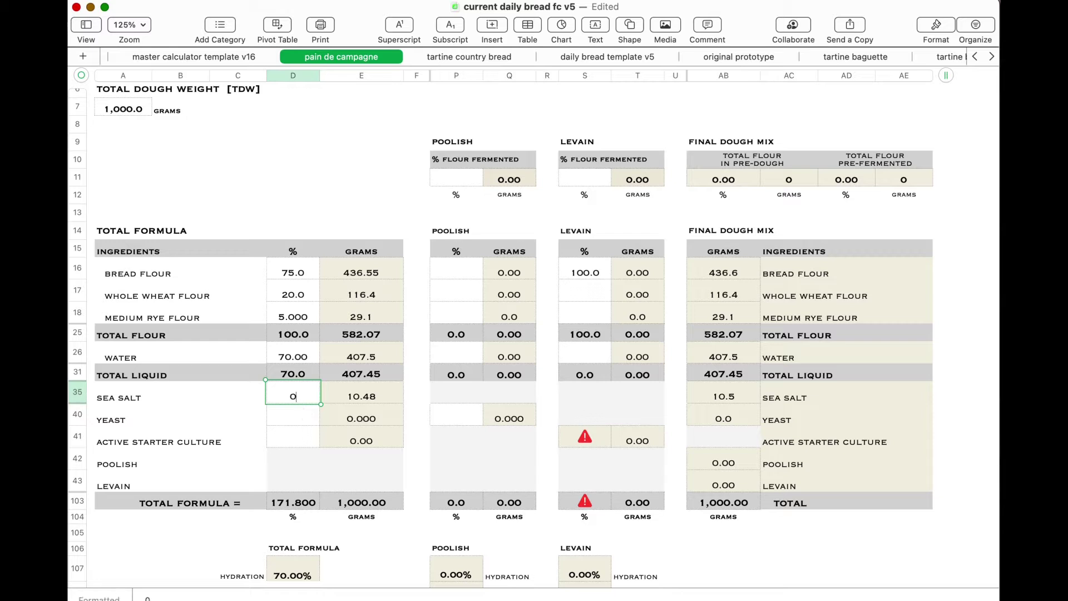
key(Return)
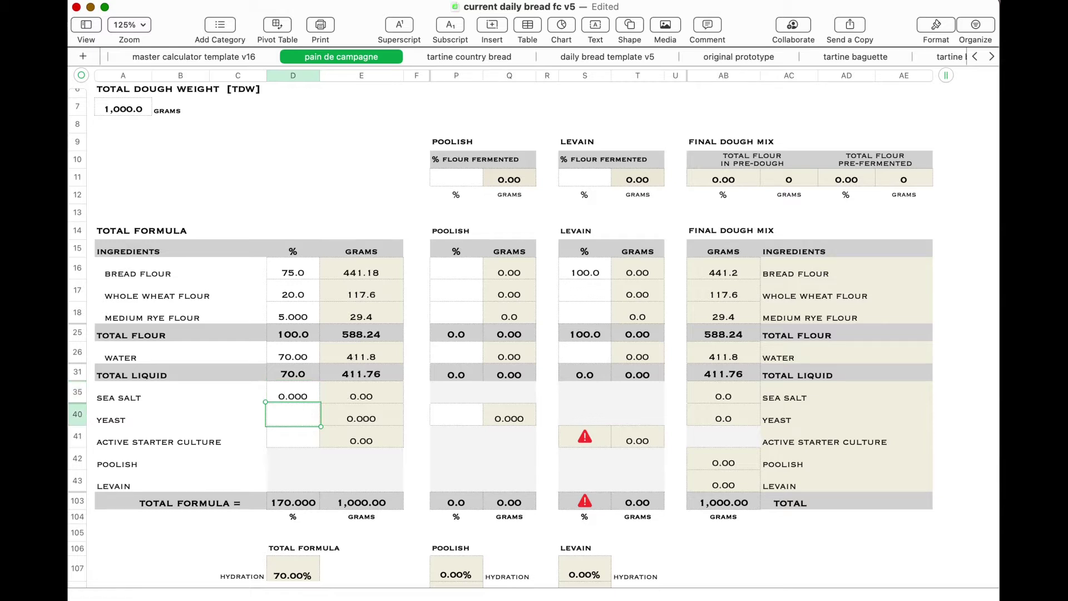
click(298, 395)
text(1.5)
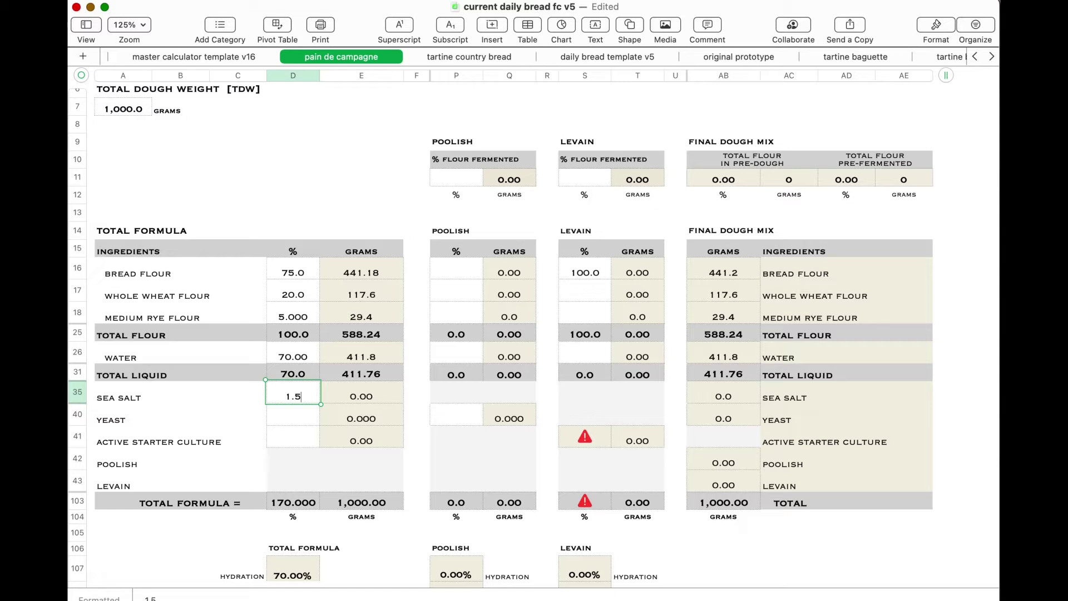
key(Return)
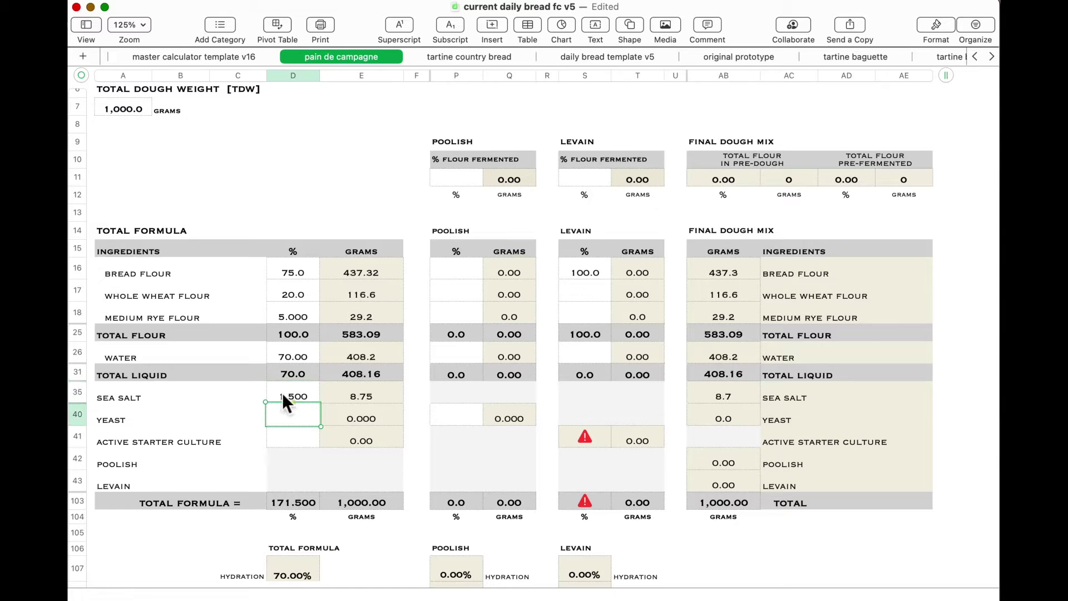
click(305, 395)
text(1)
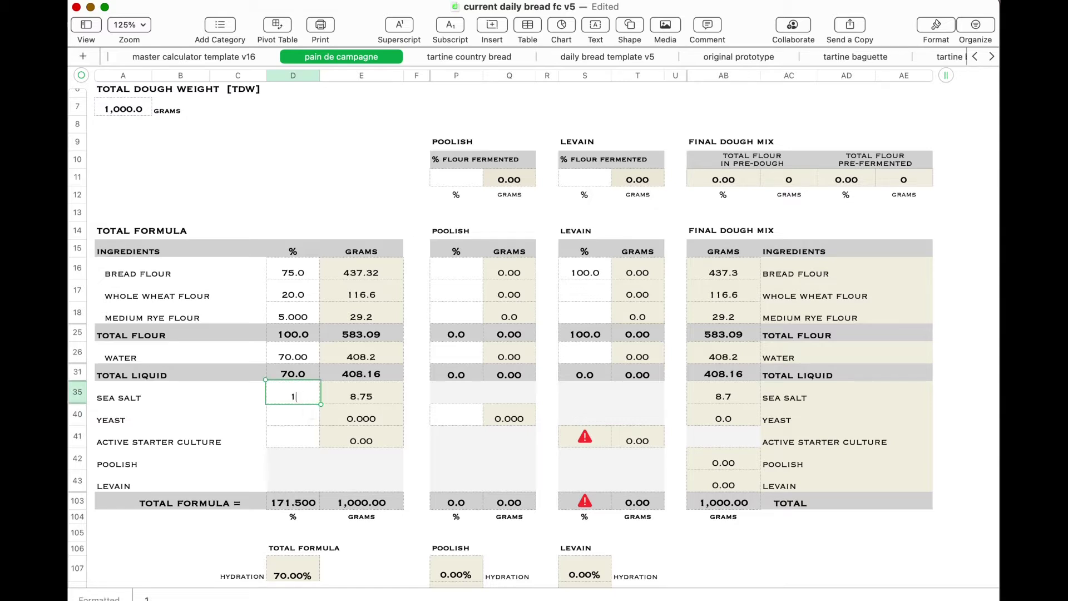
text(.8)
key(Return)
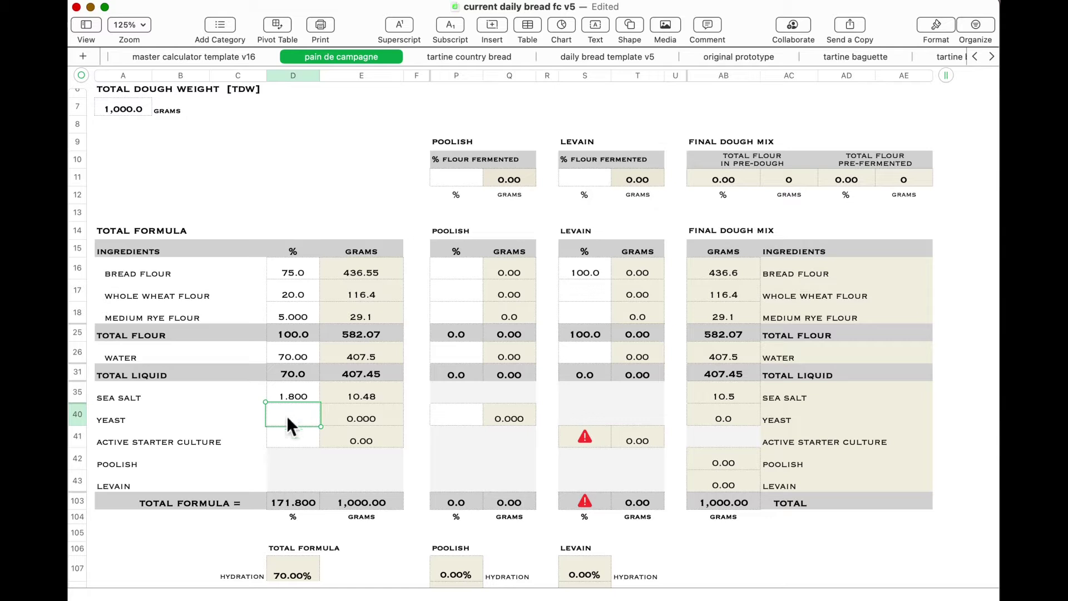
Step: Try 0.1 and 1 as the yeast percentage in the total formula
text(.1)
key(Return)
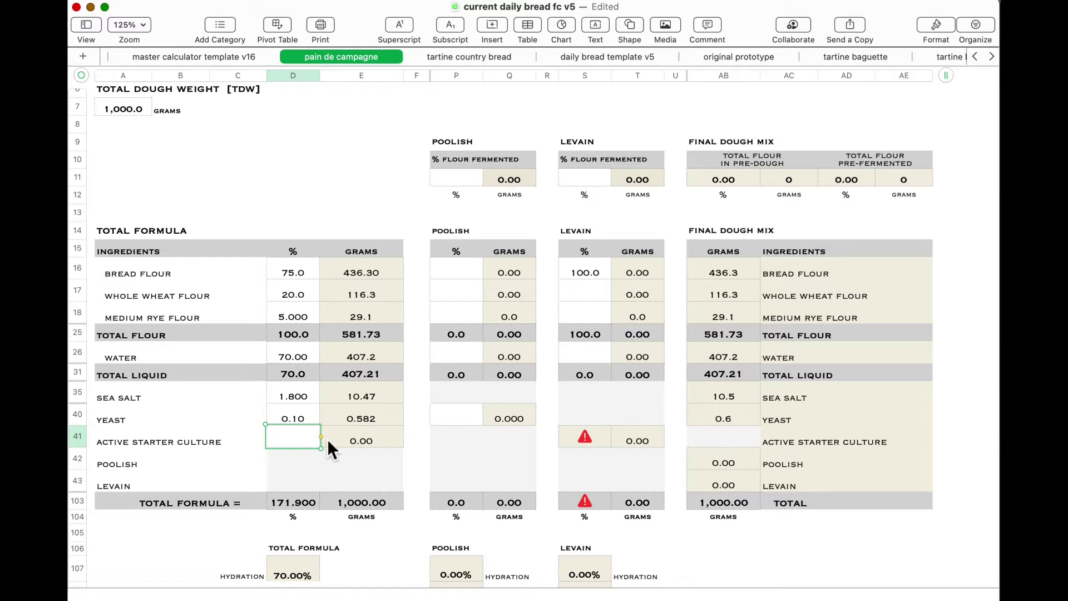
click(301, 419)
text(1)
key(Return)
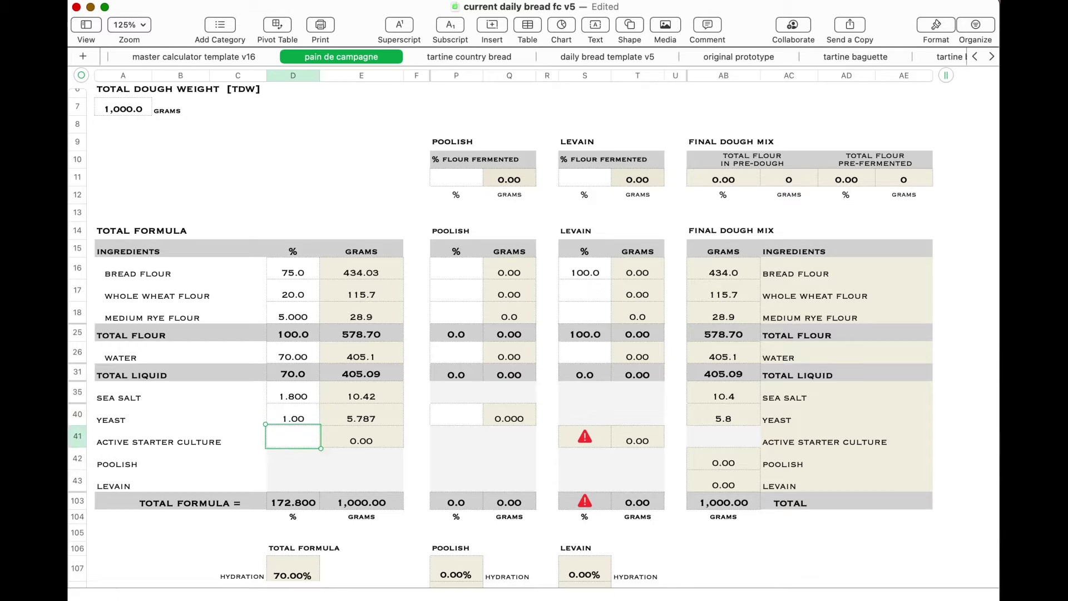
Step: Set the total formula percentages to 0.1 for yeast and 1.5 for active starter culture
click(301, 422)
text(.1)
key(Return)
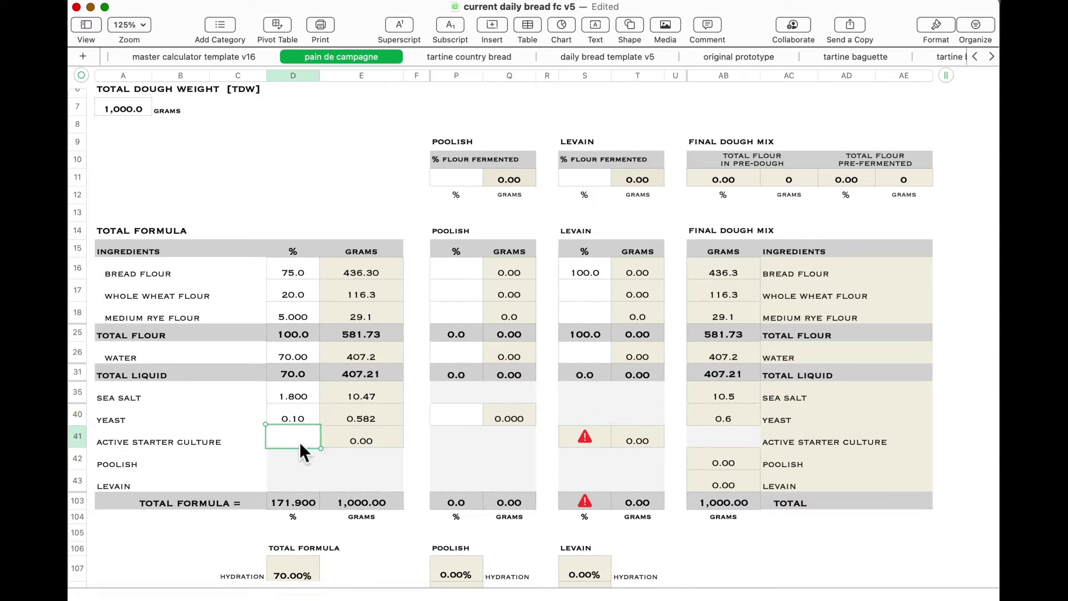
text(1.5)
key(Return)
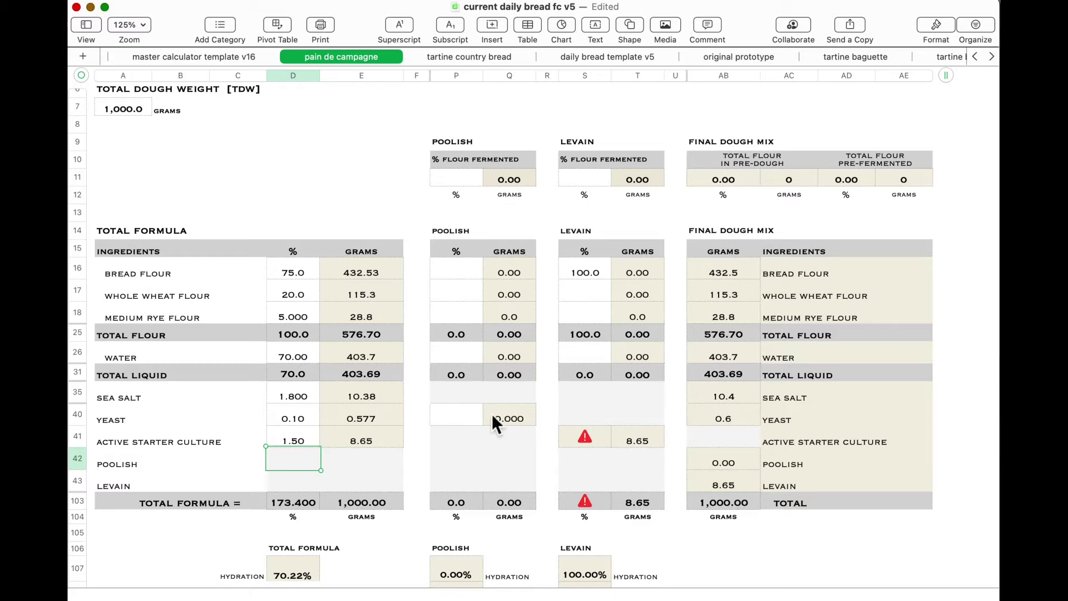
Step: Set the percentage of flour fermented to 10 for both the poolish and the levain
scroll(487, 417, down, 5)
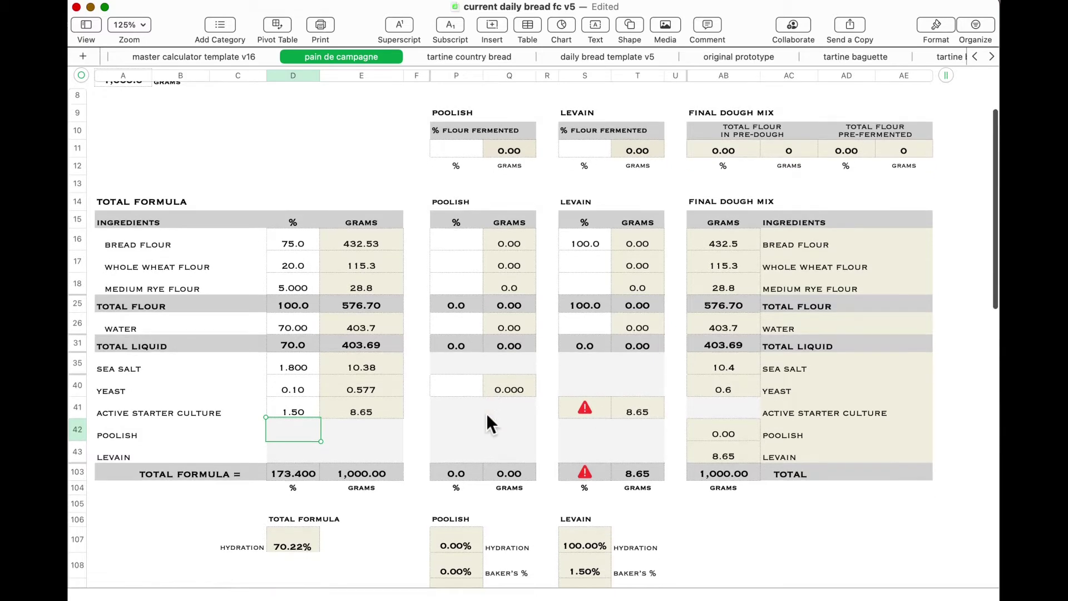
scroll(473, 351, up, 5)
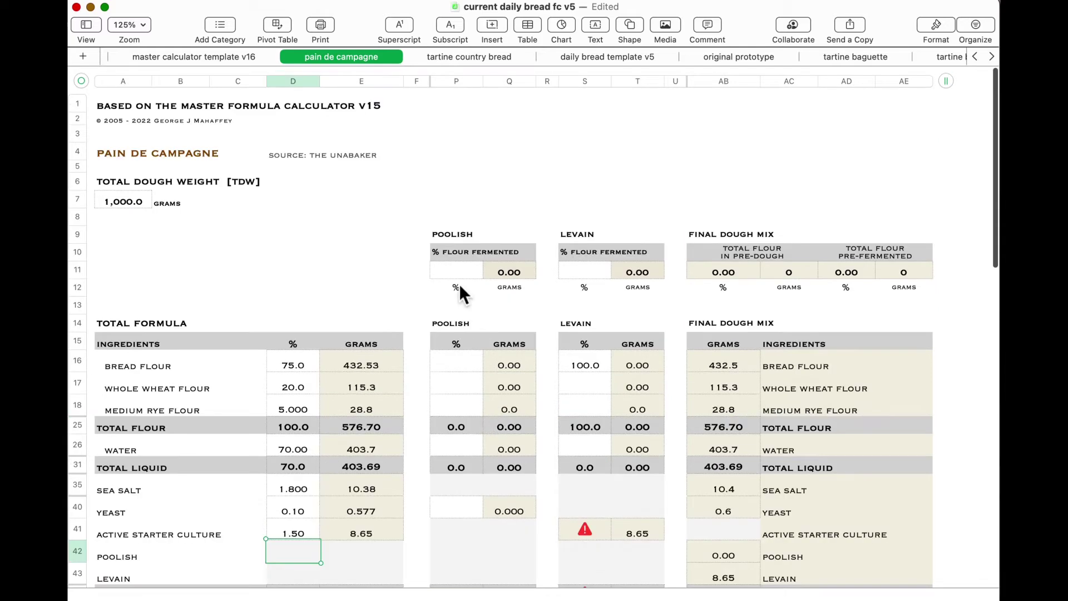
click(449, 277)
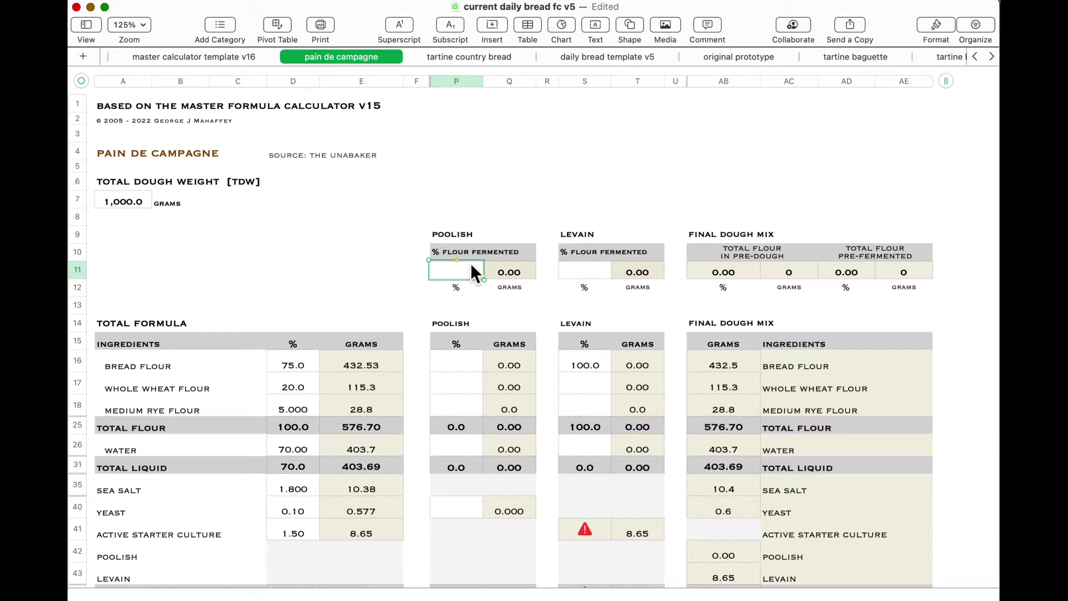
text(10)
key(Return)
scroll(471, 354, down, 10)
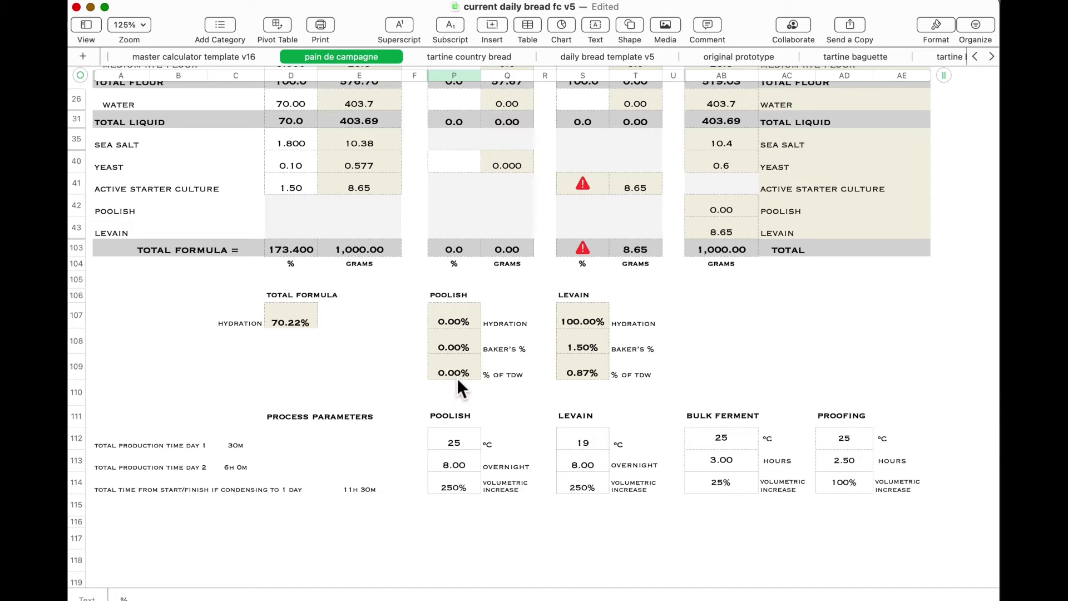
scroll(456, 378, up, 10)
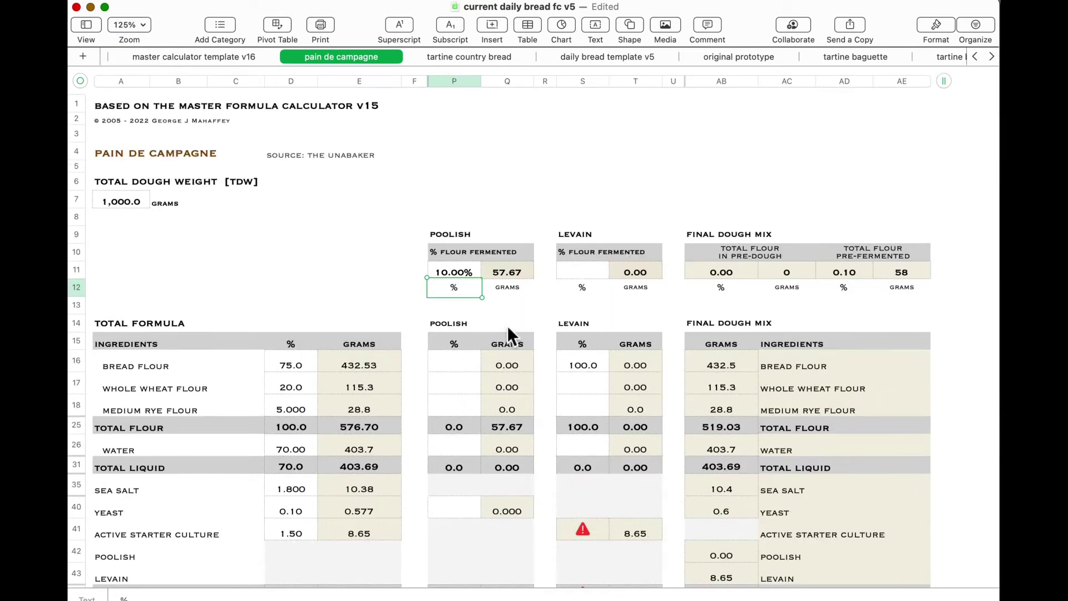
click(594, 266)
text(10)
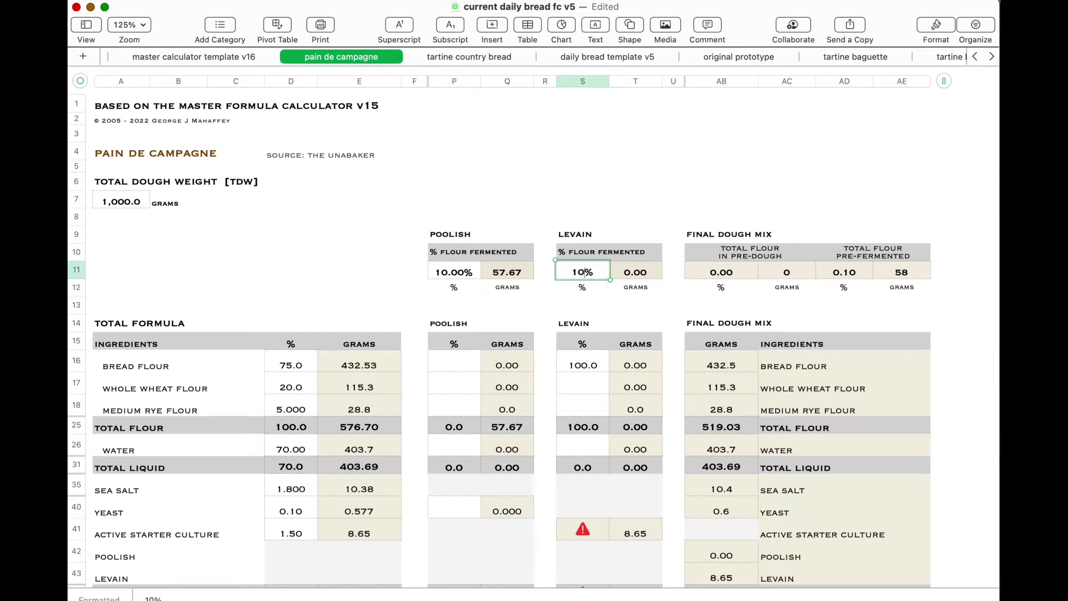
key(Return)
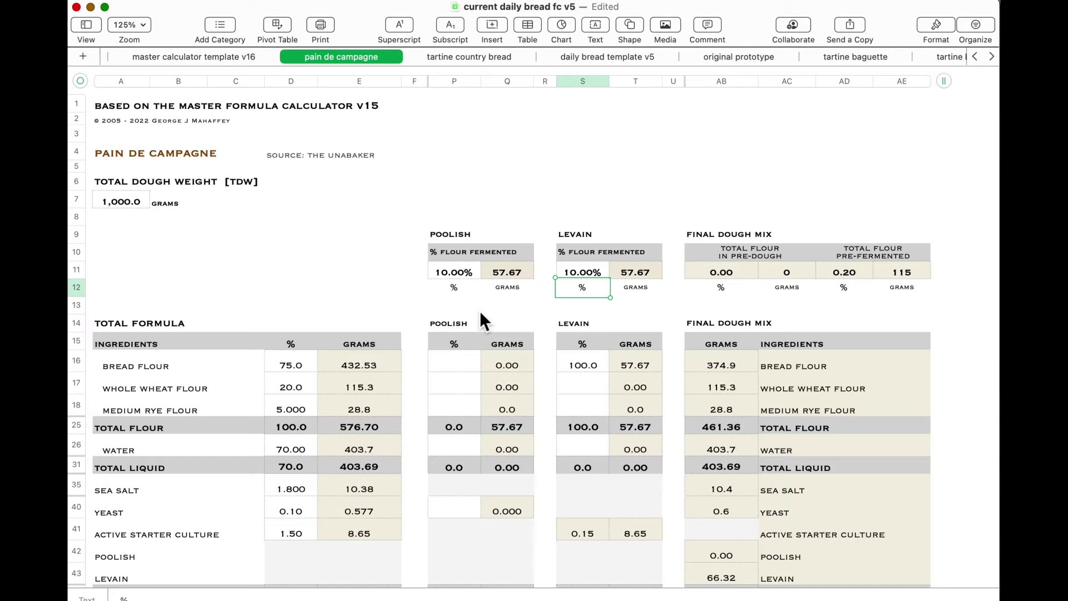
Step: Set the poolish flour percentages to 100 for bread flour and 0 for whole wheat and medium rye flour
scroll(480, 314, down, 2)
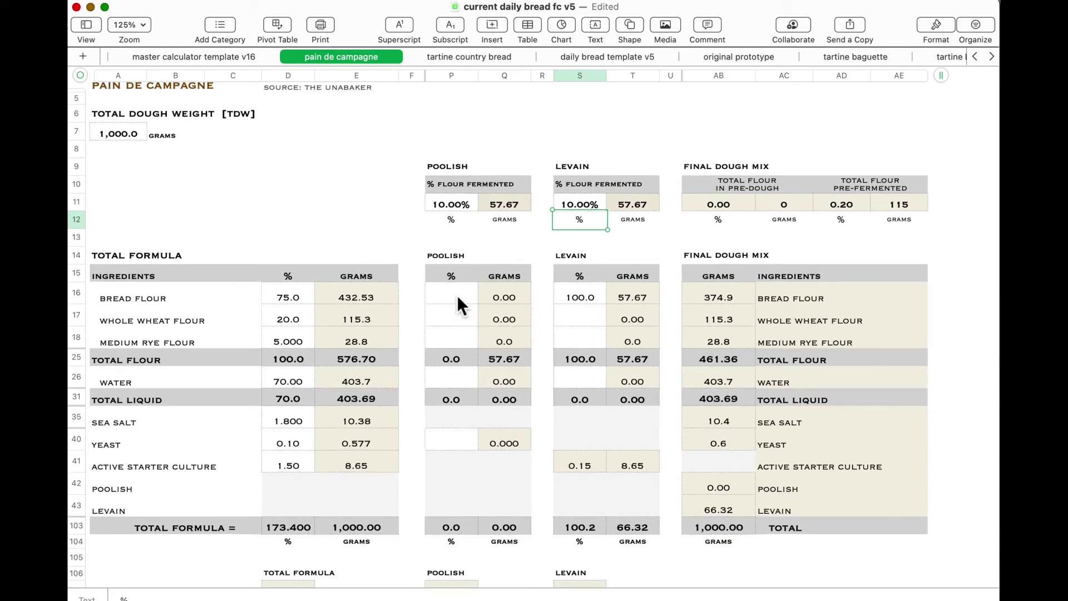
click(459, 305)
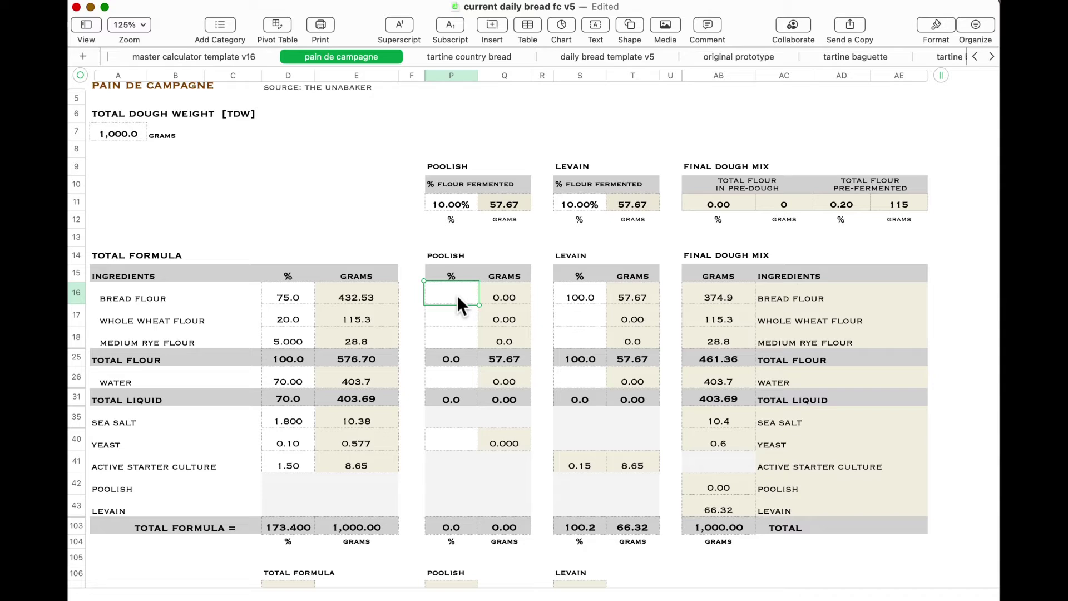
text(100)
key(Return)
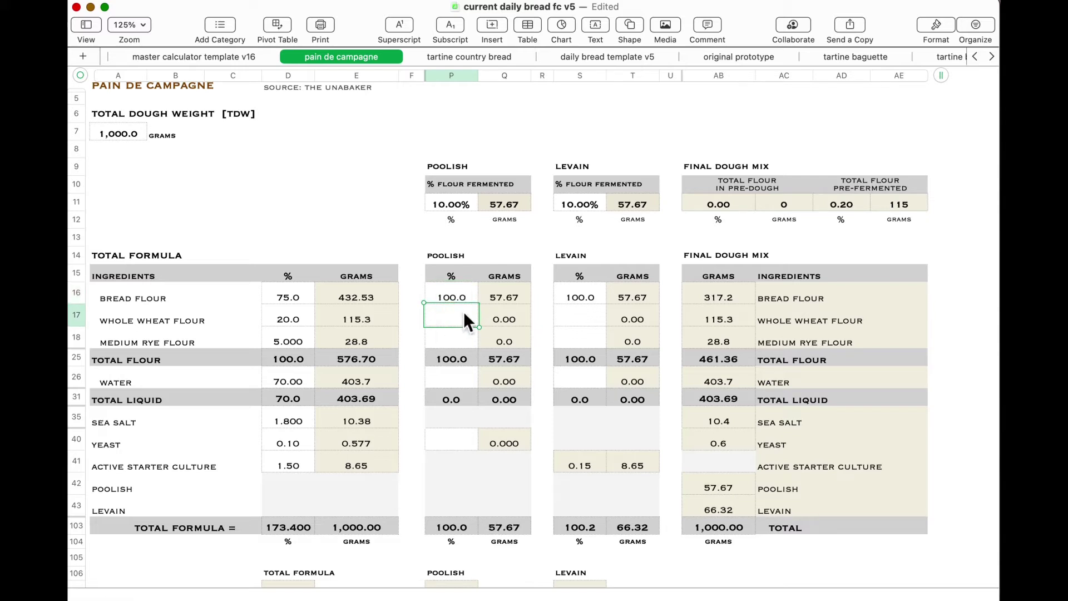
text(0)
key(Return)
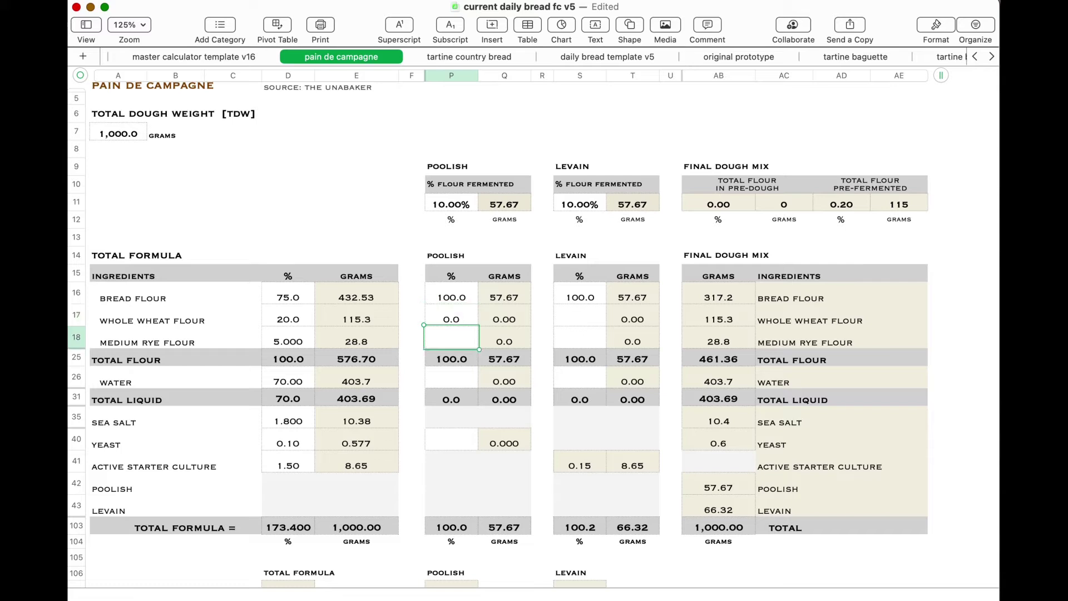
text(0)
double_click(459, 356)
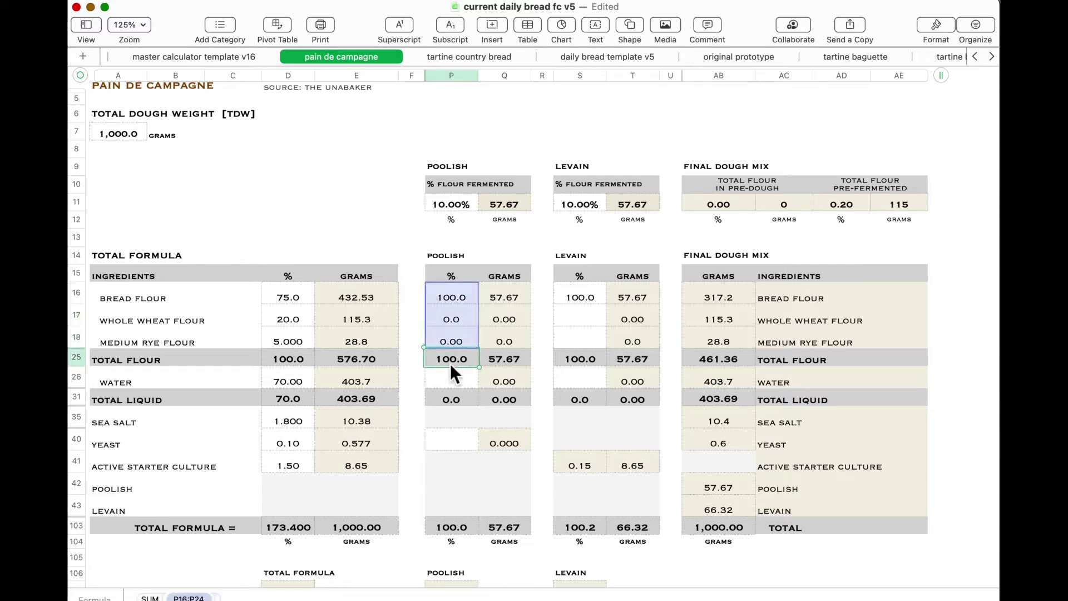
Step: Set the poolish percentages to 100 for water and 0.1 for yeast
key(Return)
text(100)
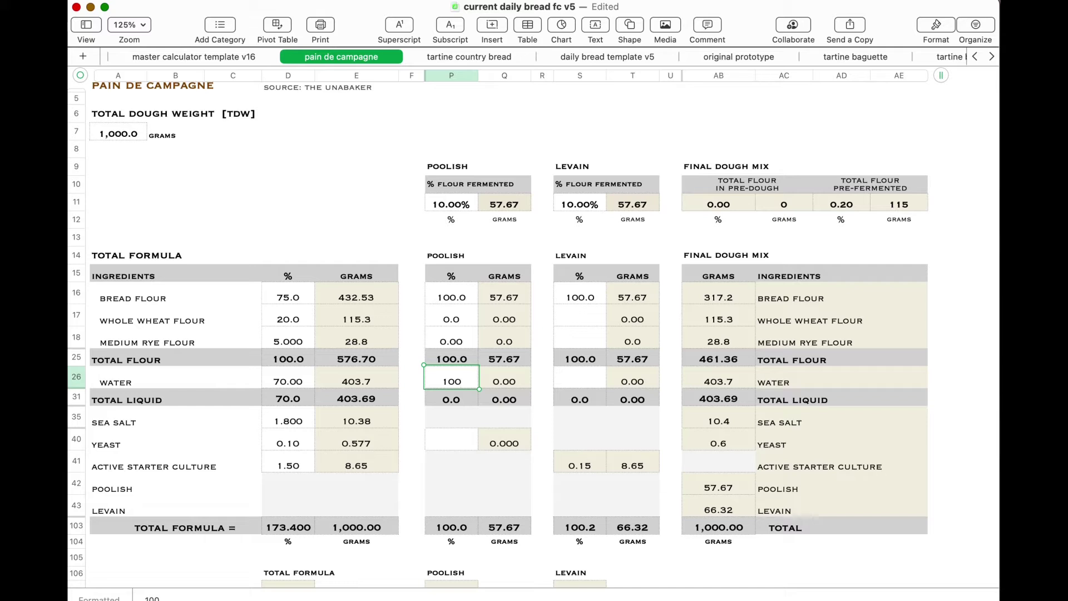
key(Return)
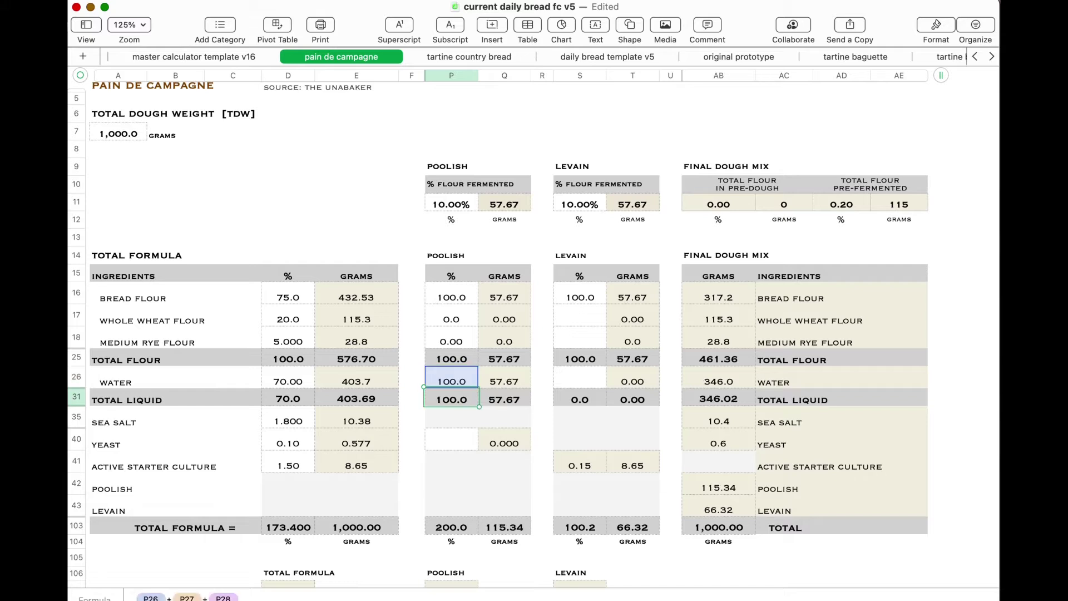
click(453, 441)
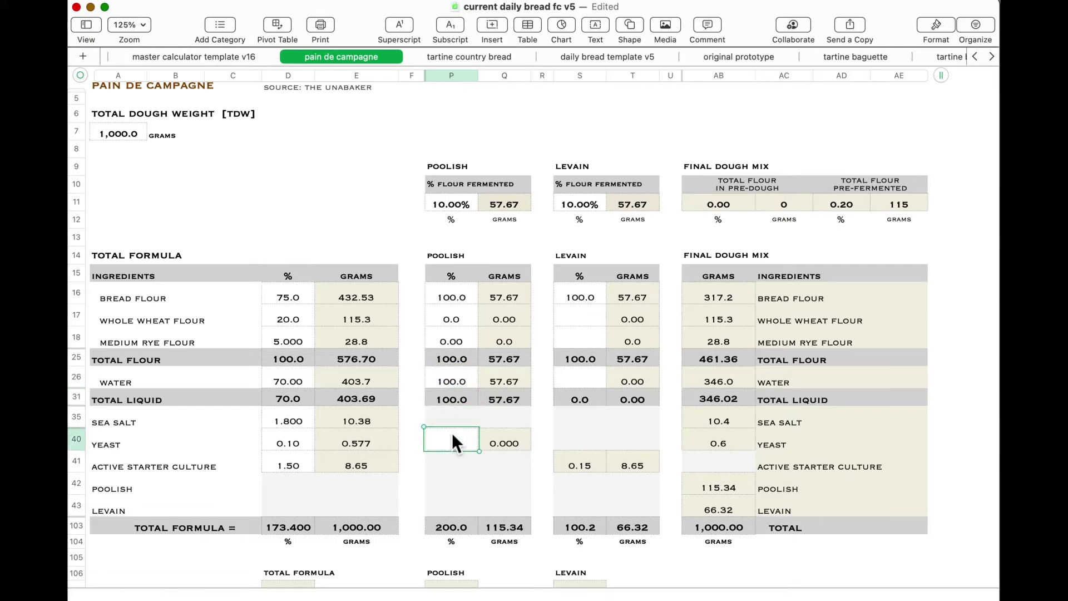
text(0.1)
key(Return)
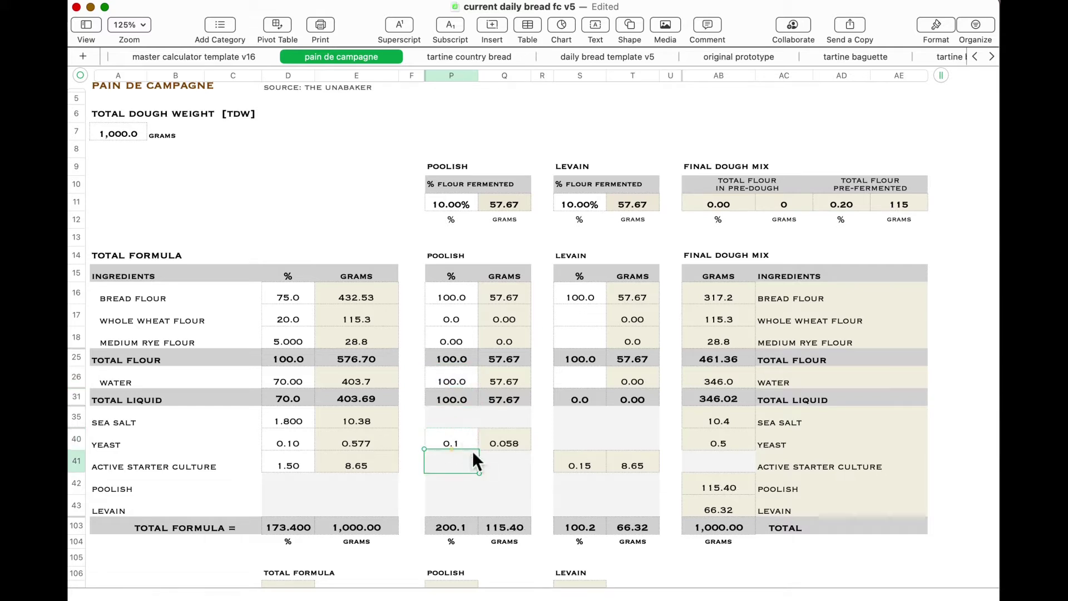
Step: Try a poolish yeast percentage of 1 and return it to 0.1
click(333, 452)
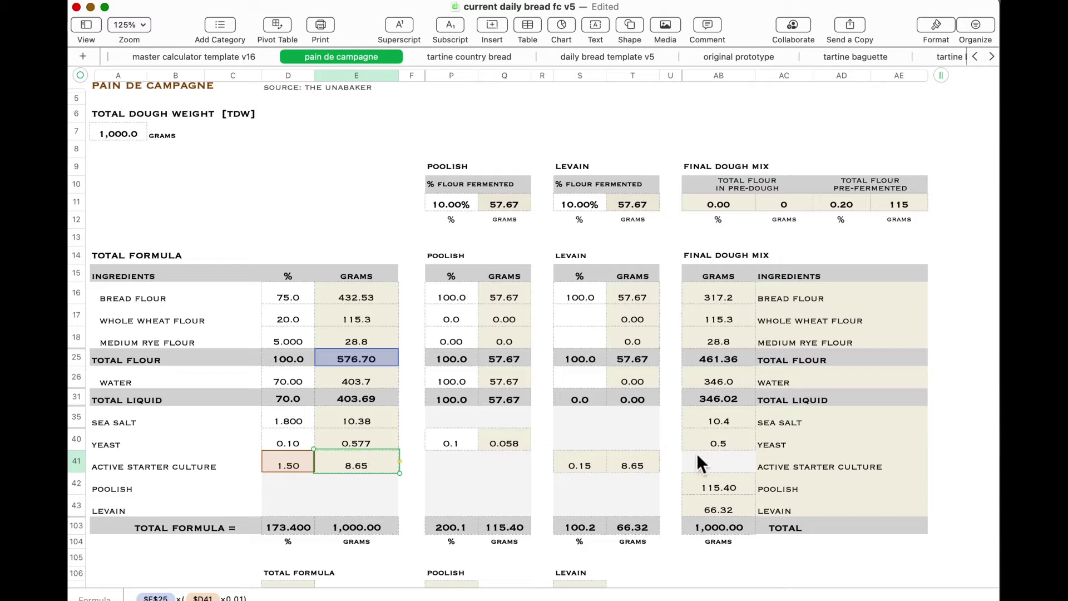
scroll(478, 431, down, 1)
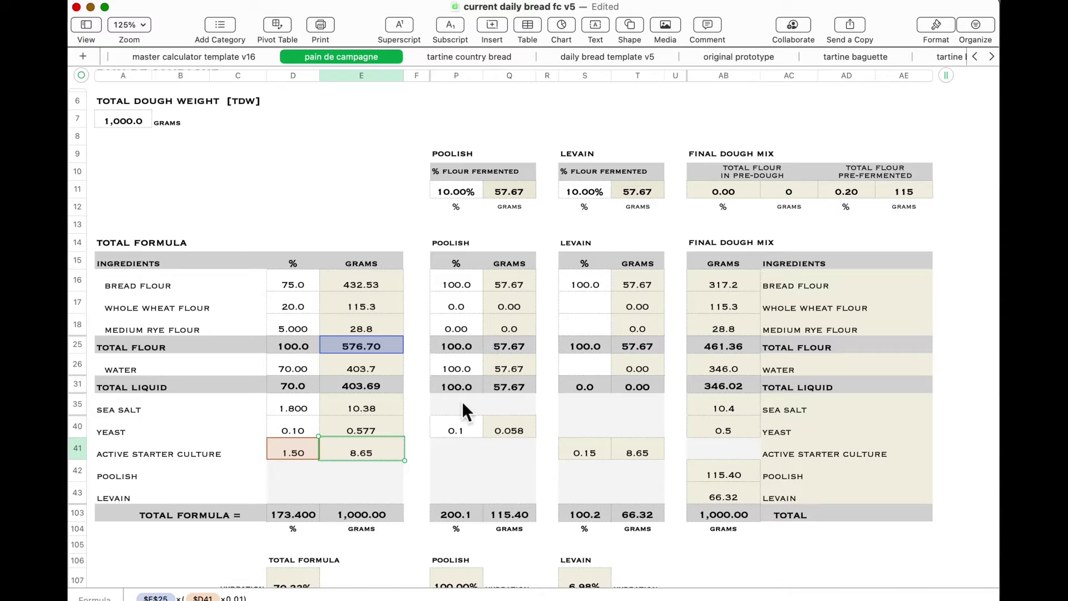
click(466, 429)
text(1)
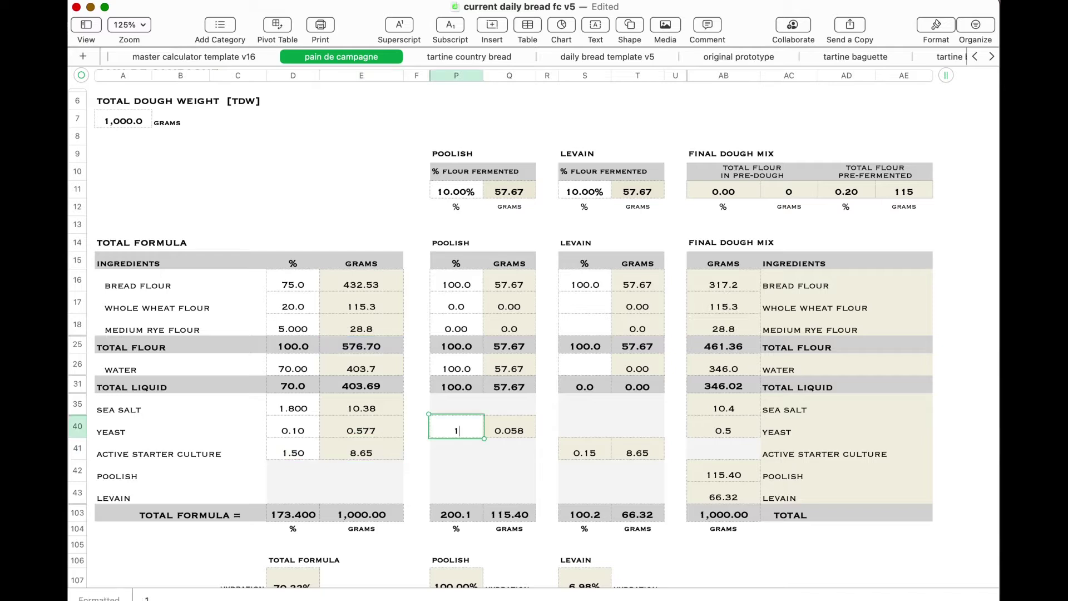
key(Return)
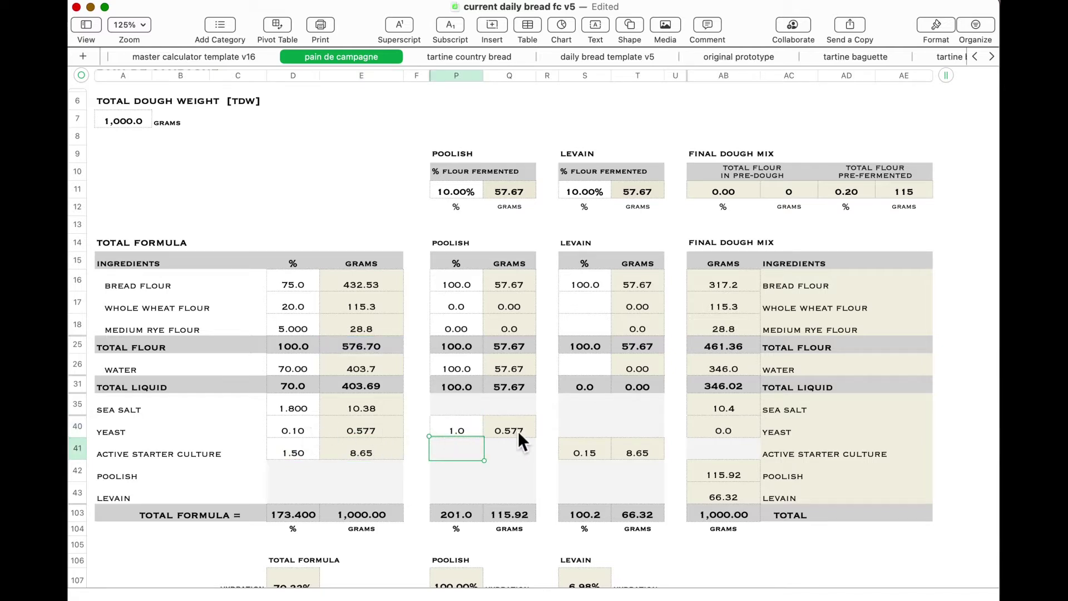
click(472, 429)
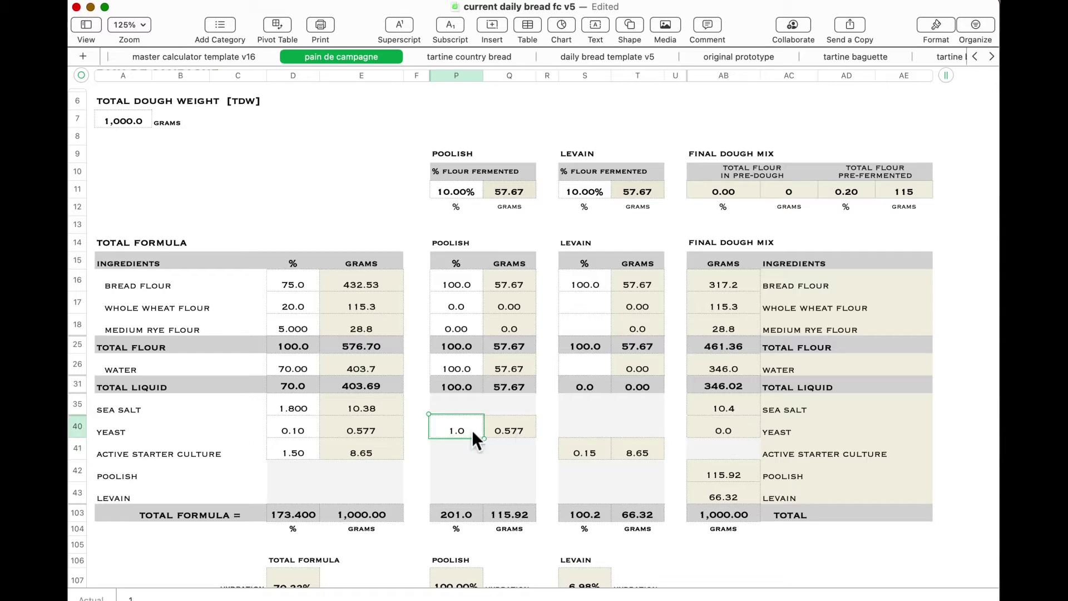
text(0.1)
key(Return)
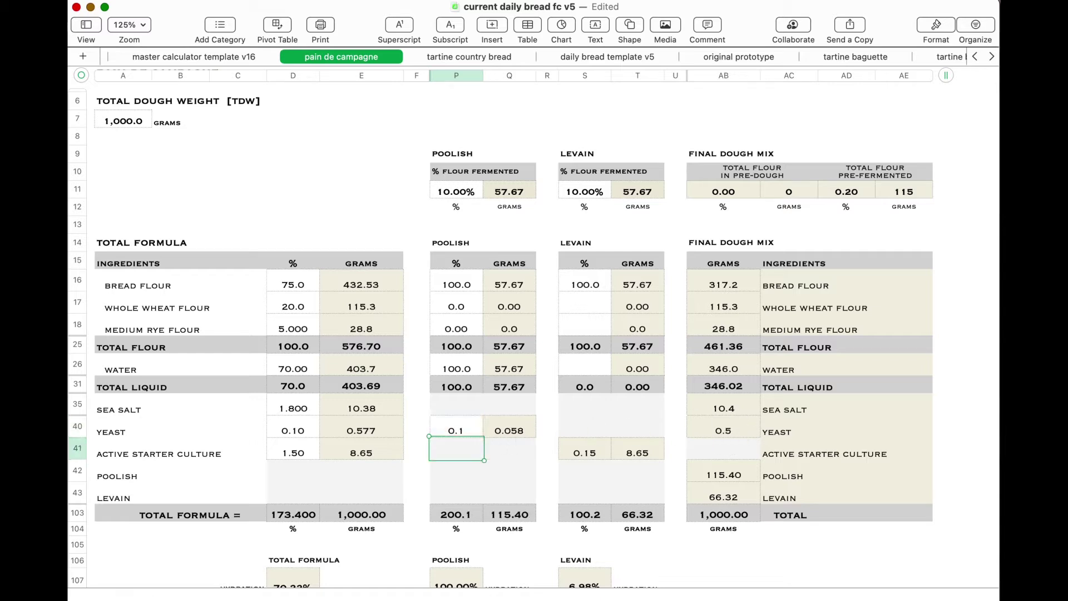
Step: Set the yeast percentage in the total formula to 0.01
click(289, 424)
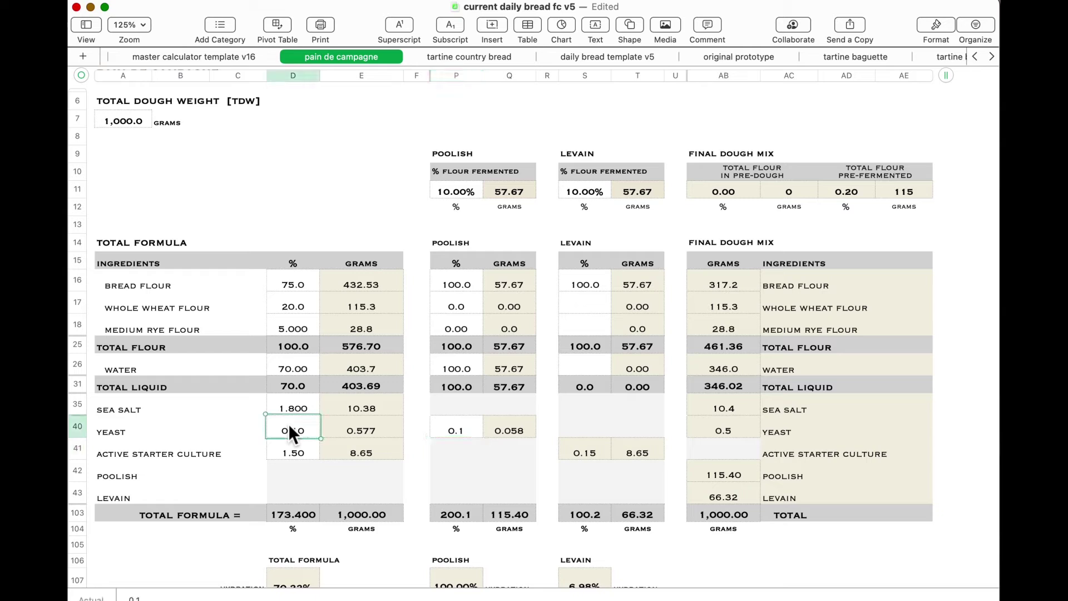
text(.01)
key(Return)
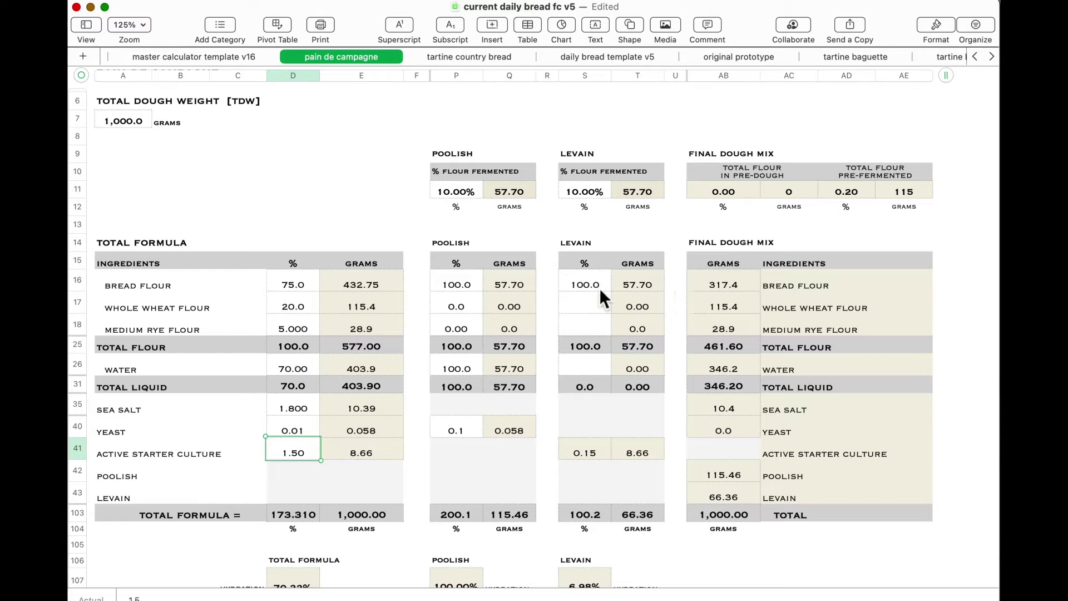
Step: Try 8 and 15 as the levain's percentage of flour fermented, and 15 for the poolish
click(573, 198)
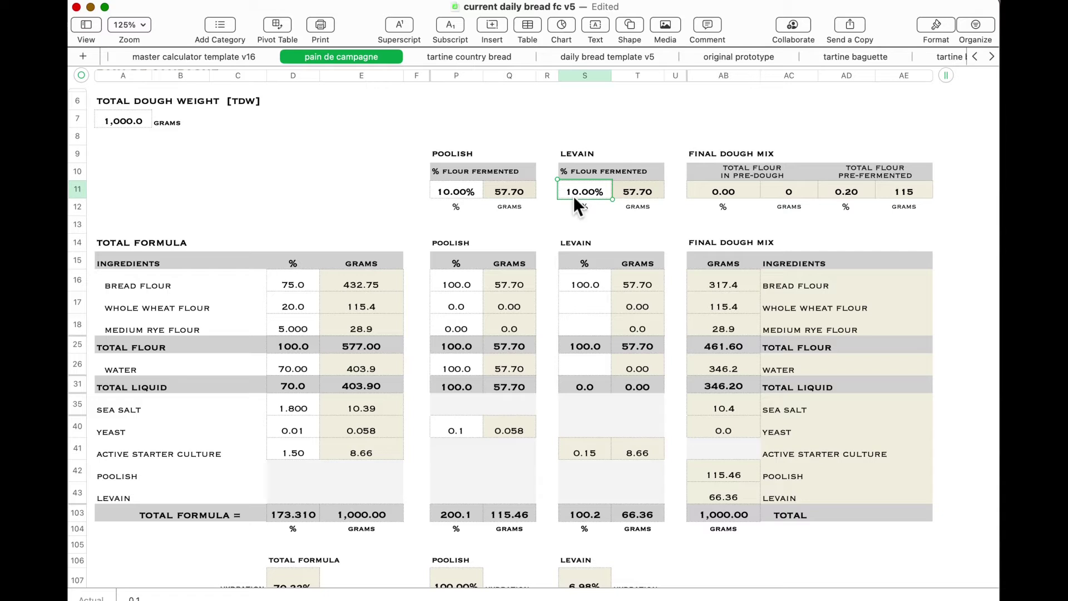
text(8)
key(Return)
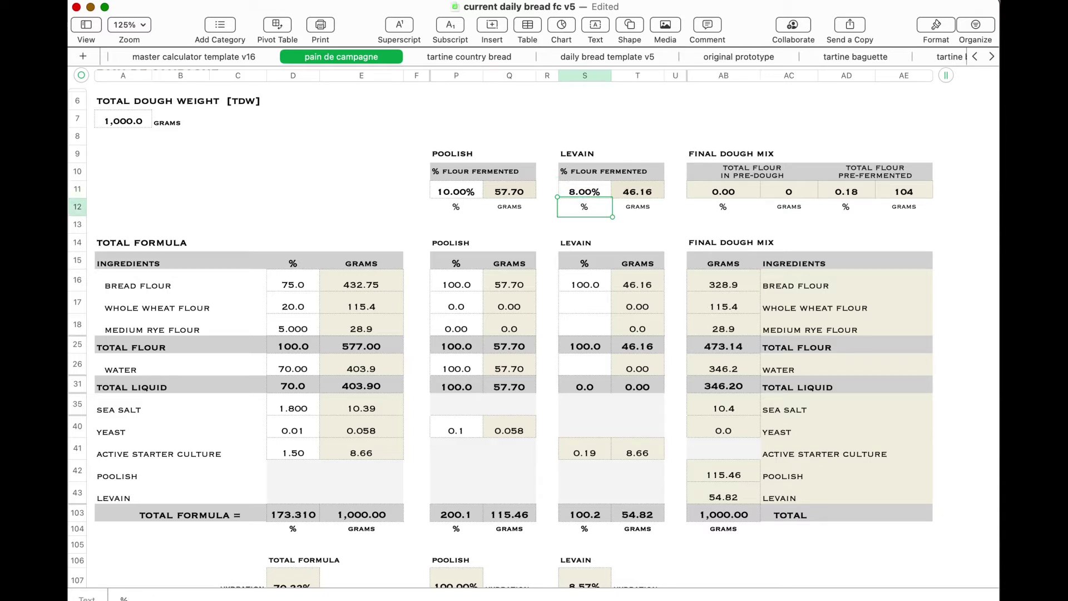
click(583, 197)
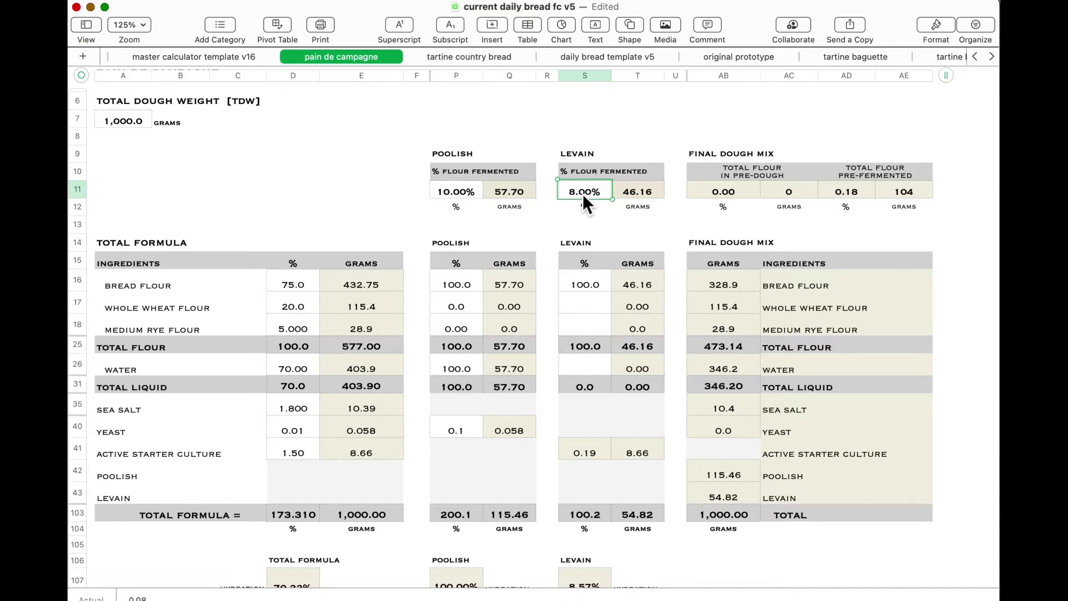
text(15)
key(Return)
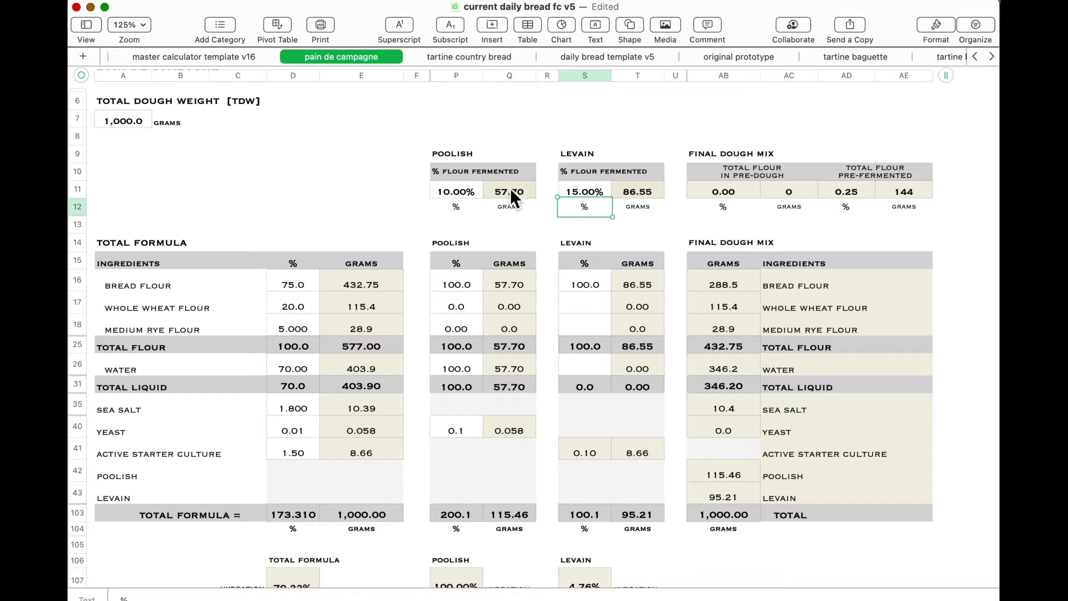
click(466, 193)
text(15)
key(Return)
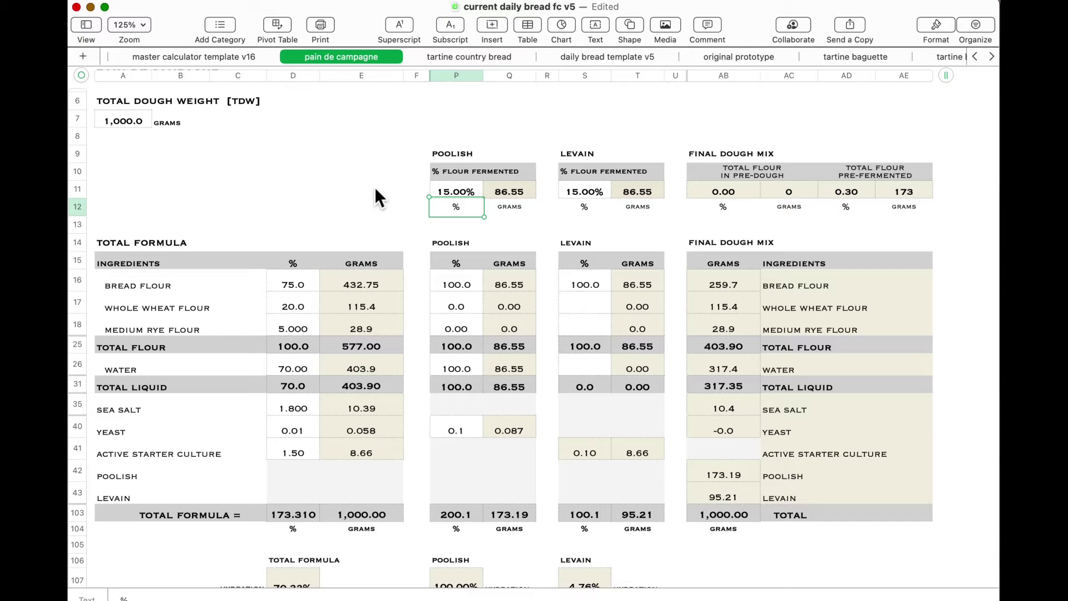
Step: Return the percentage of flour fermented to 10 for both the poolish and the levain
click(462, 194)
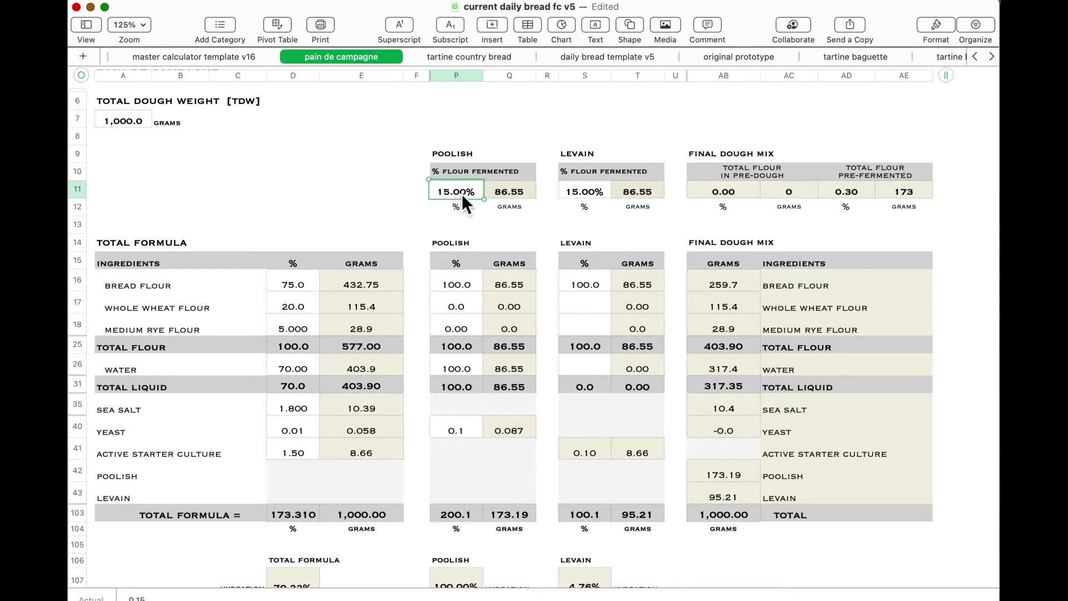
text(10)
key(Return)
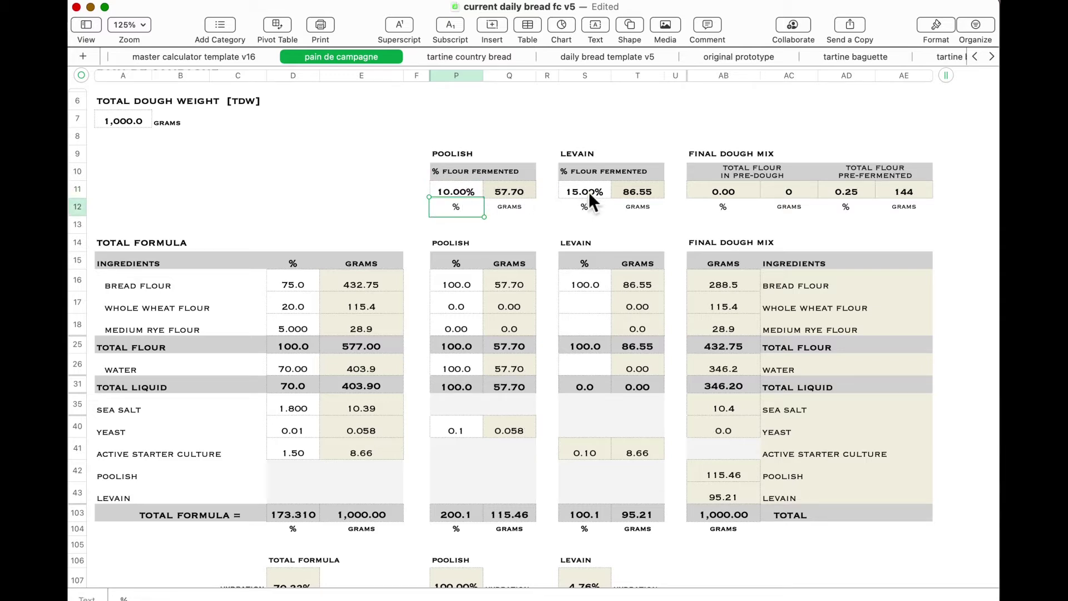
click(588, 191)
text(10)
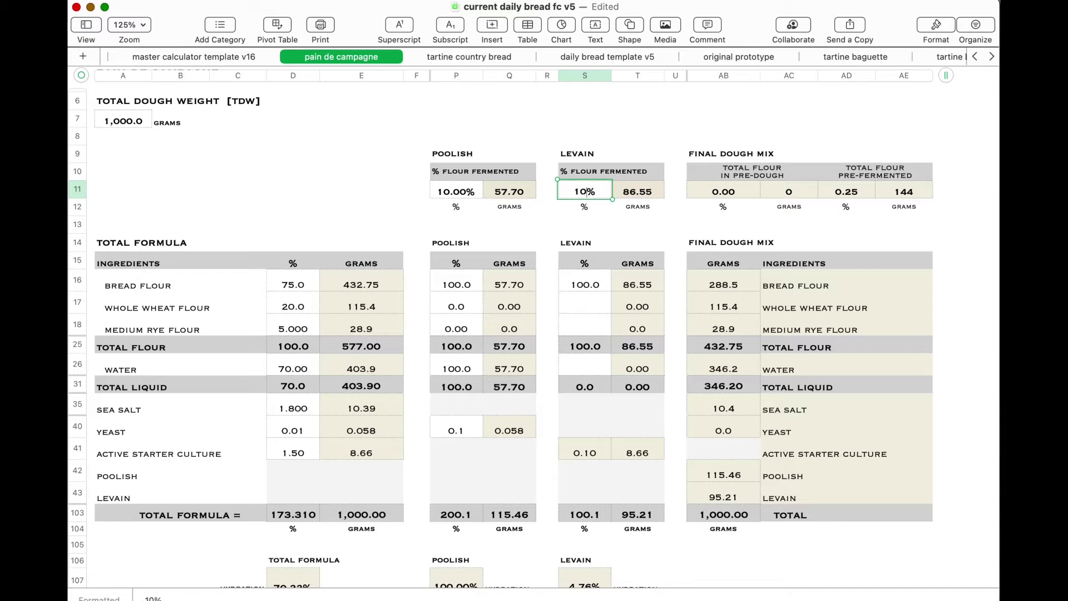
key(Return)
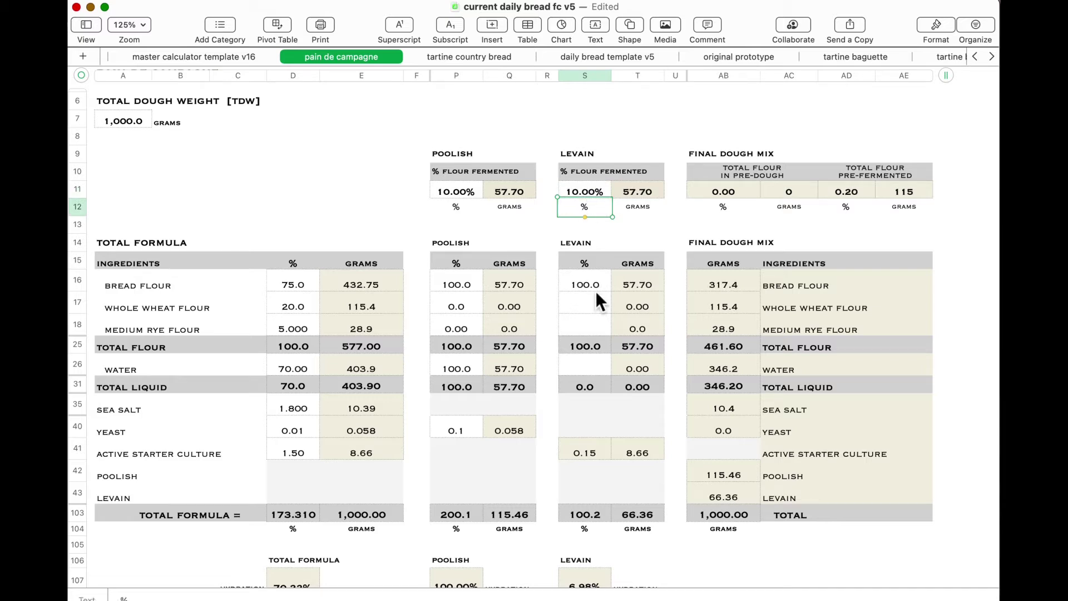
Step: Set the levain flour percentages to 50 for bread flour, 40 for whole wheat flour and 10 for medium rye flour
click(592, 299)
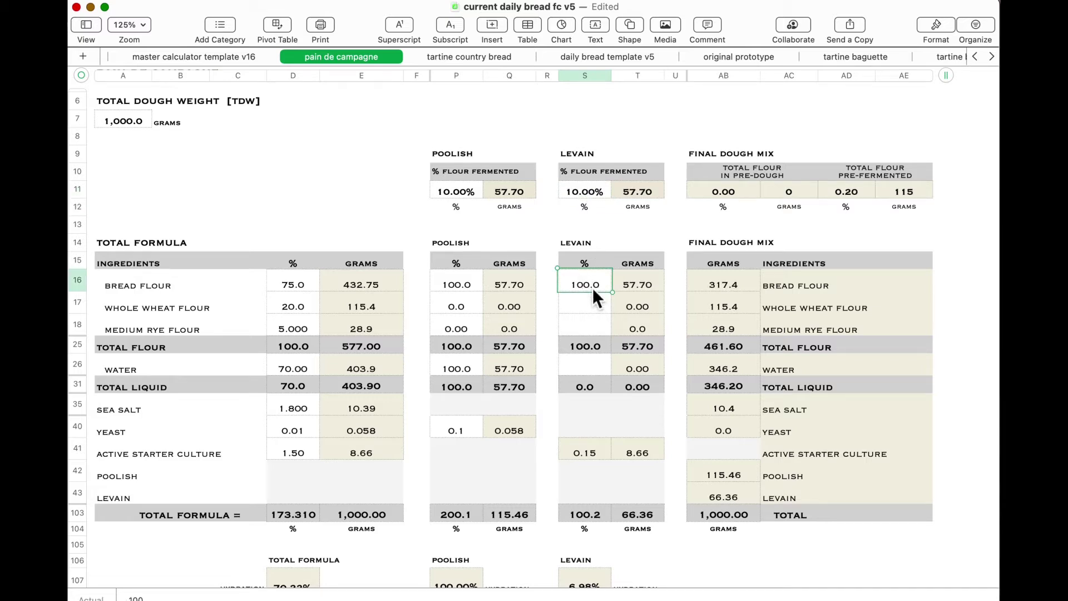
text(50)
key(Return)
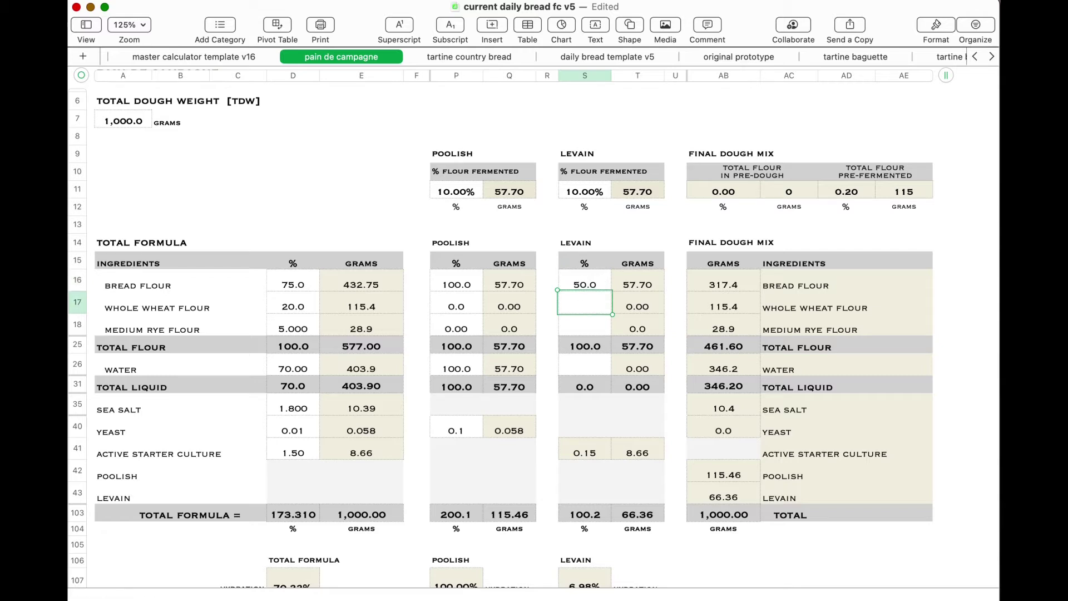
text(40)
key(Return)
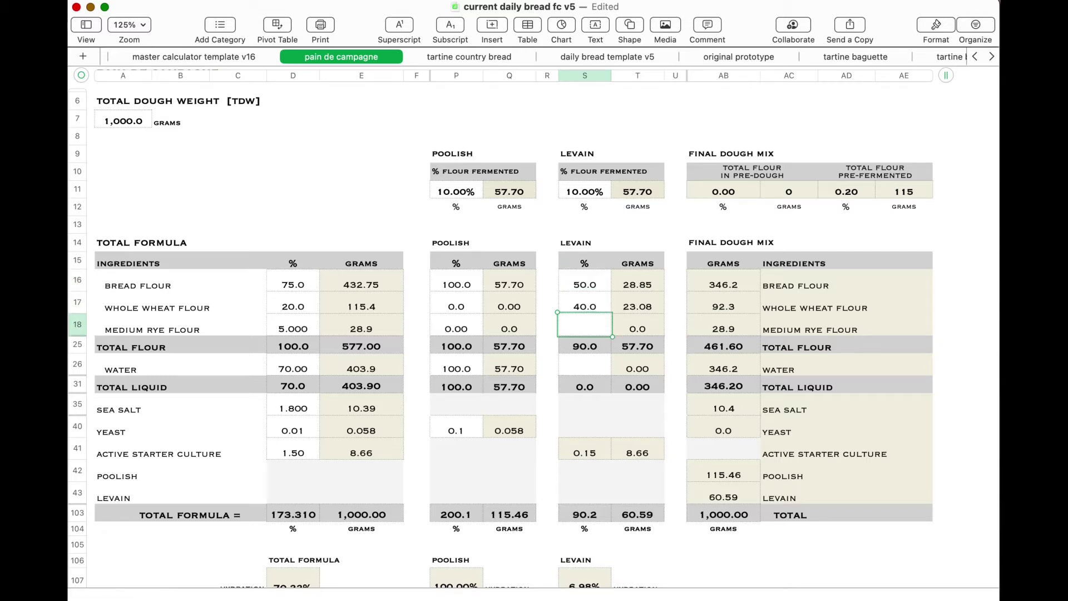
text(10)
key(Return)
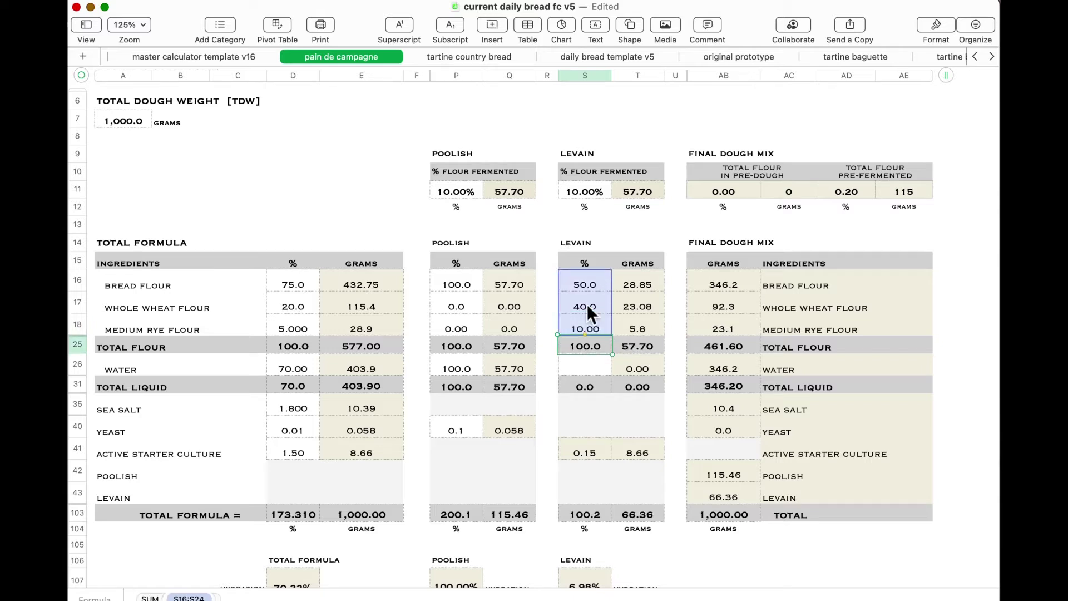
Step: Set the levain's water percentage to 100
click(567, 371)
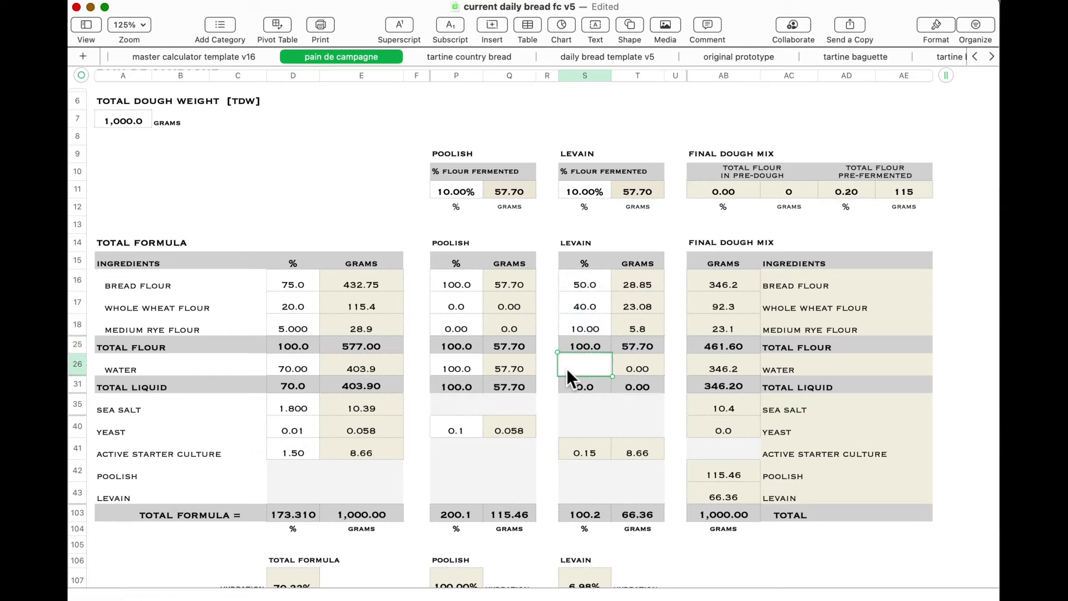
text(100)
key(Return)
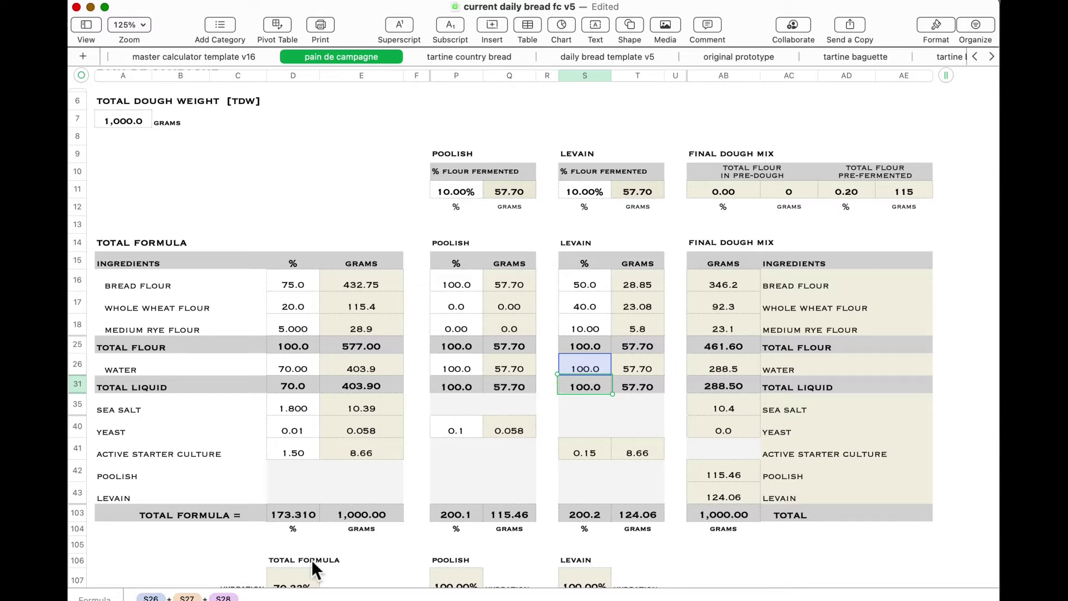
Step: Try poolish water percentages of 90 and 130, and return the value to 100
scroll(313, 564, down, 2)
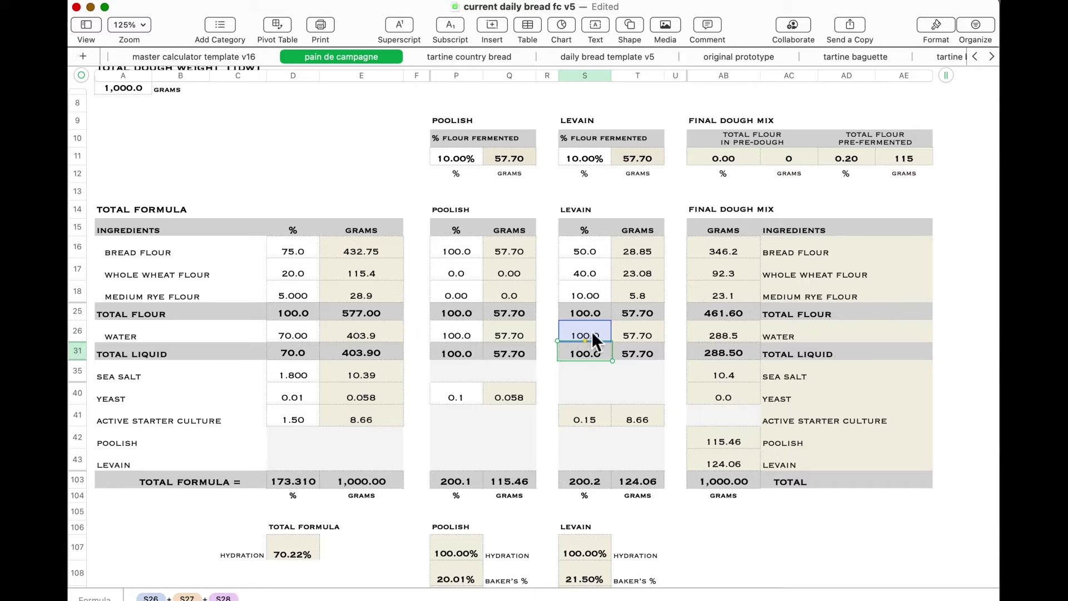
click(466, 335)
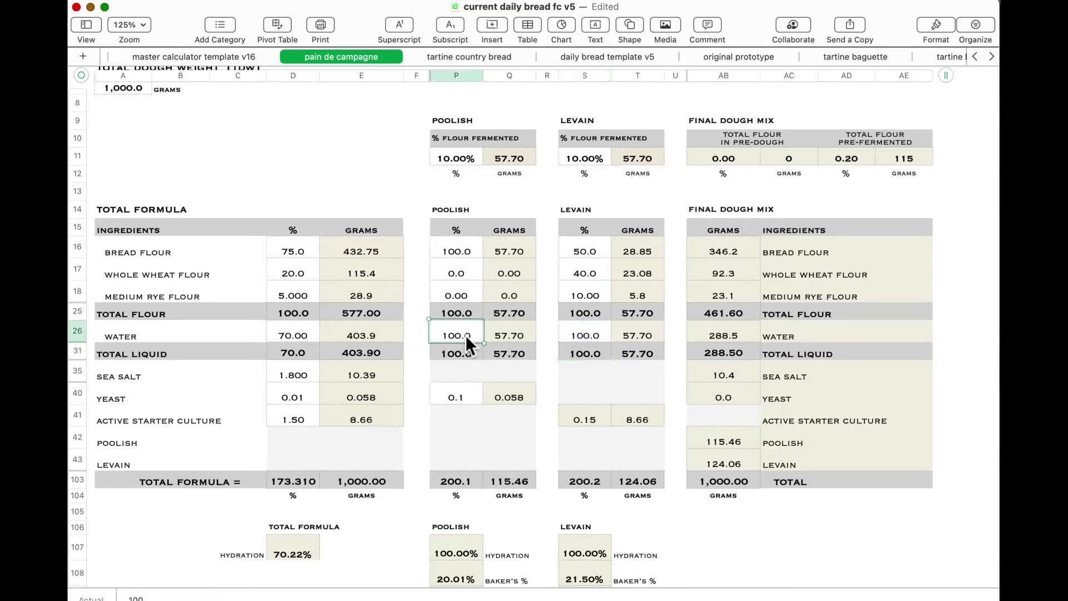
text(90)
key(Return)
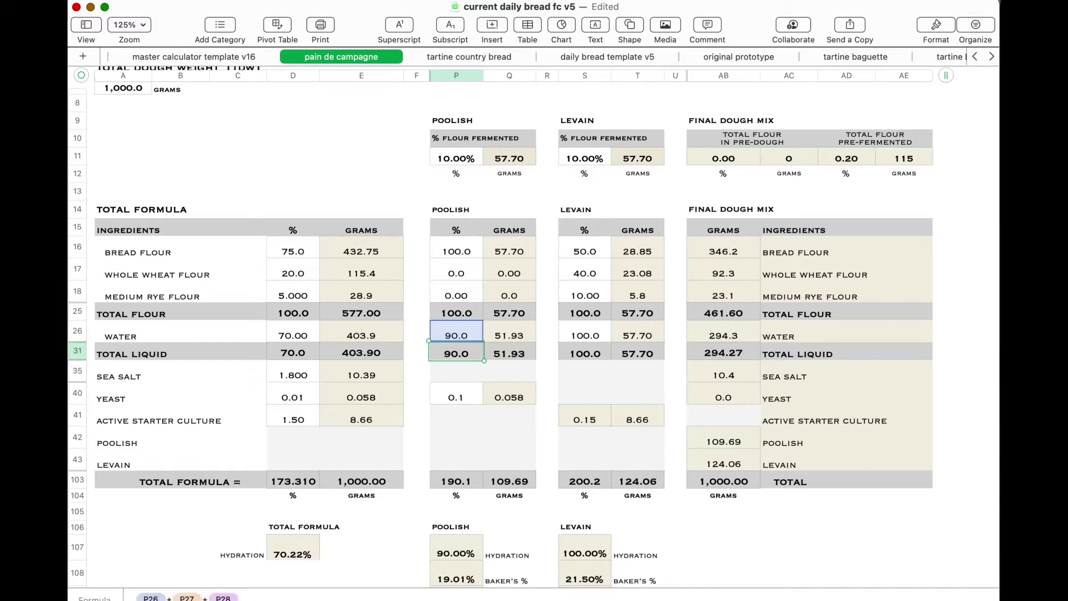
click(465, 332)
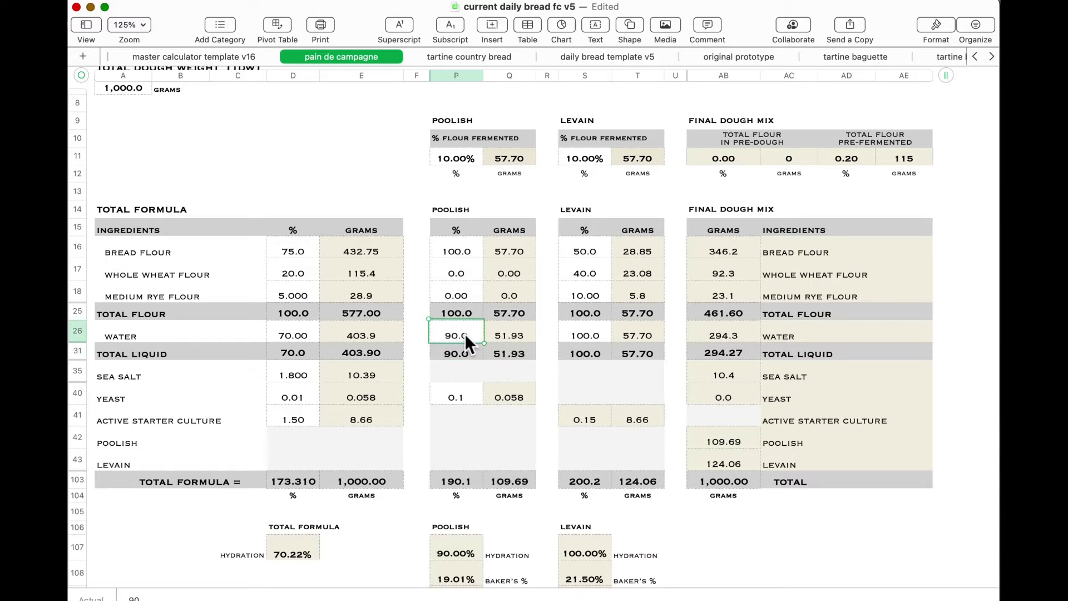
text(130)
key(Return)
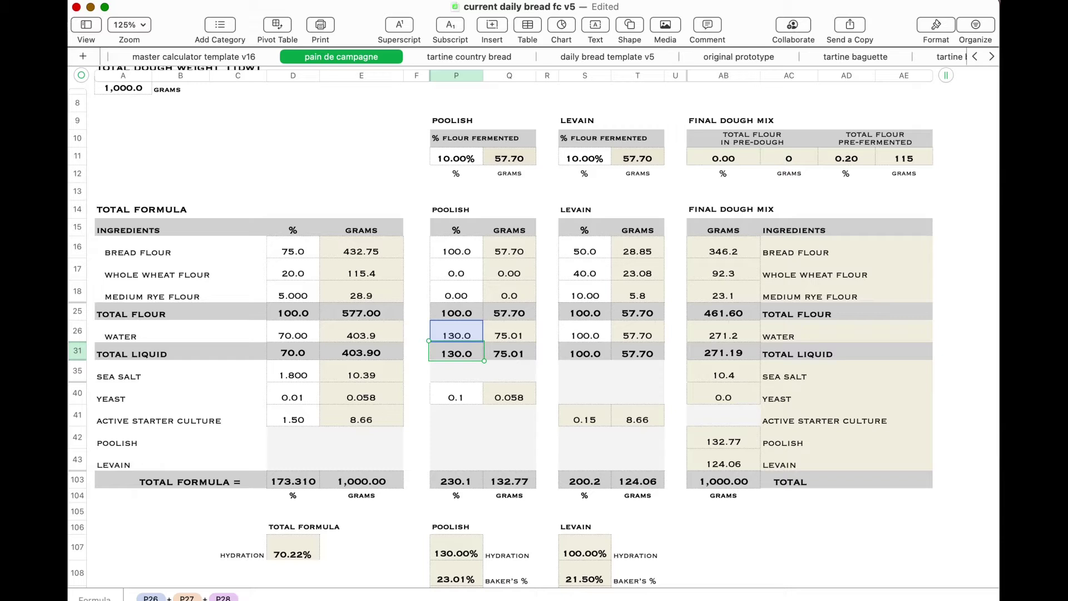
click(445, 332)
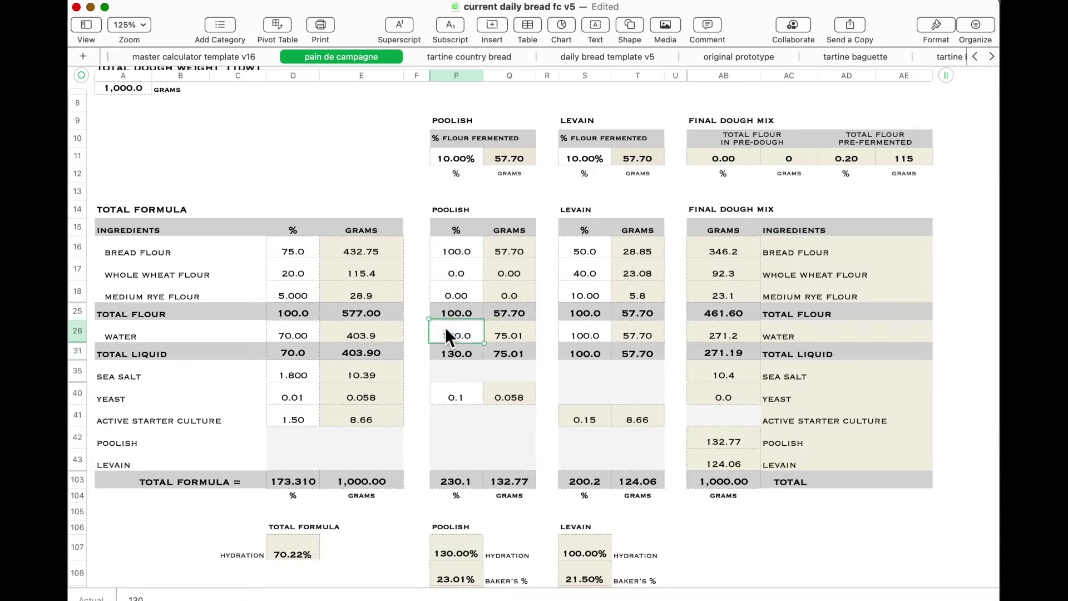
text(100)
key(Return)
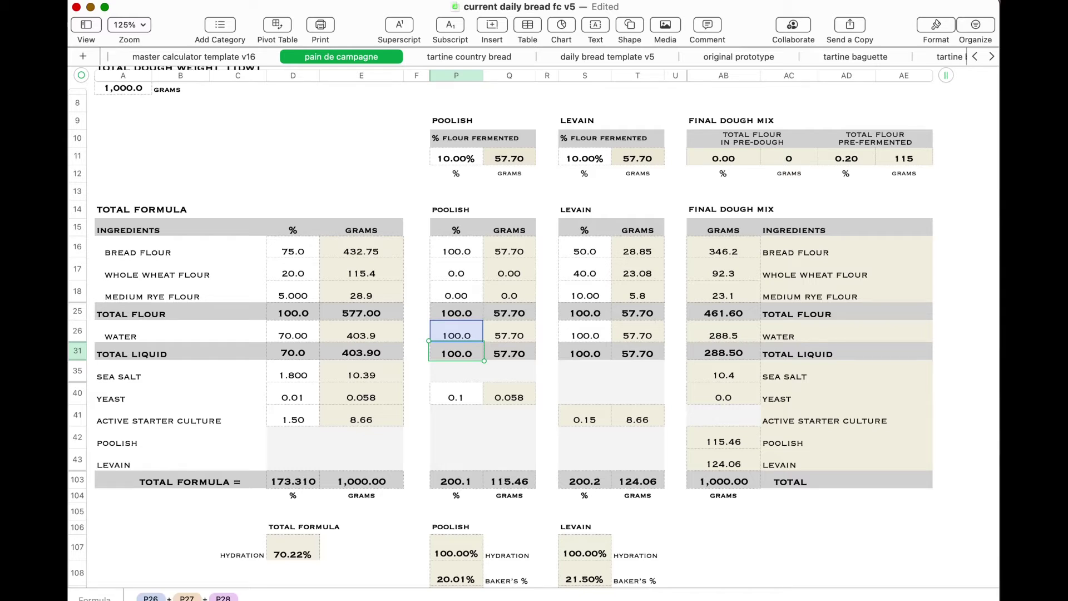
Step: Try a levain water percentage of 70 and set it to 65
click(585, 335)
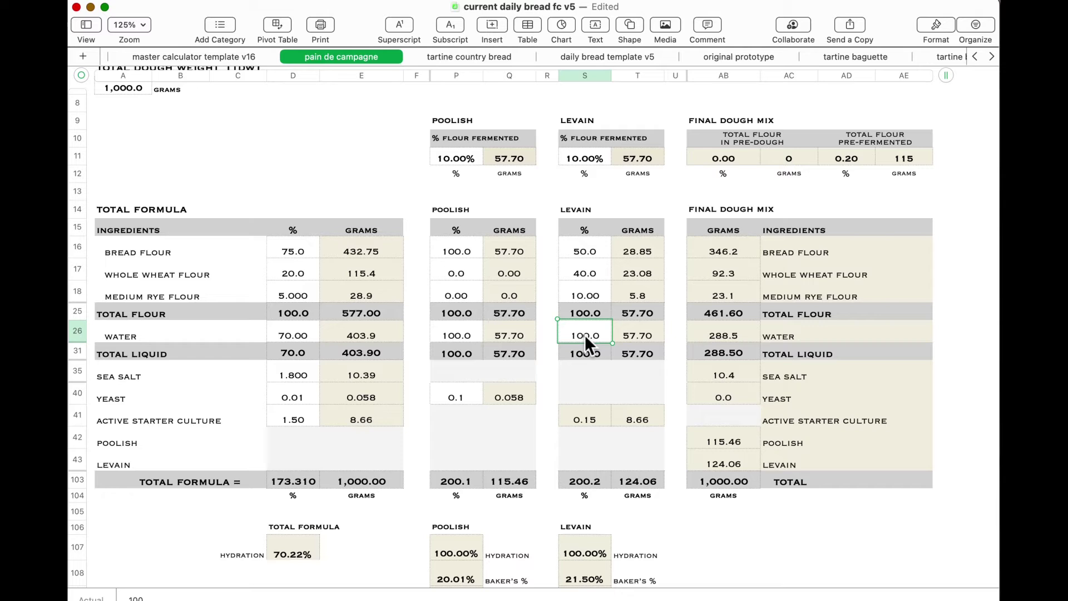
text(70)
key(Return)
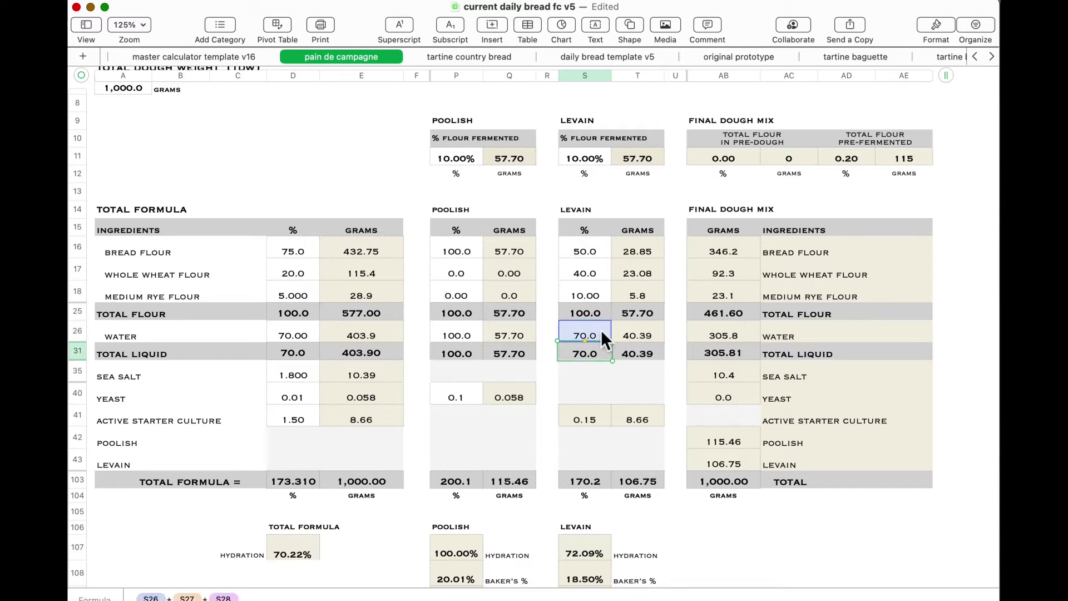
text(65)
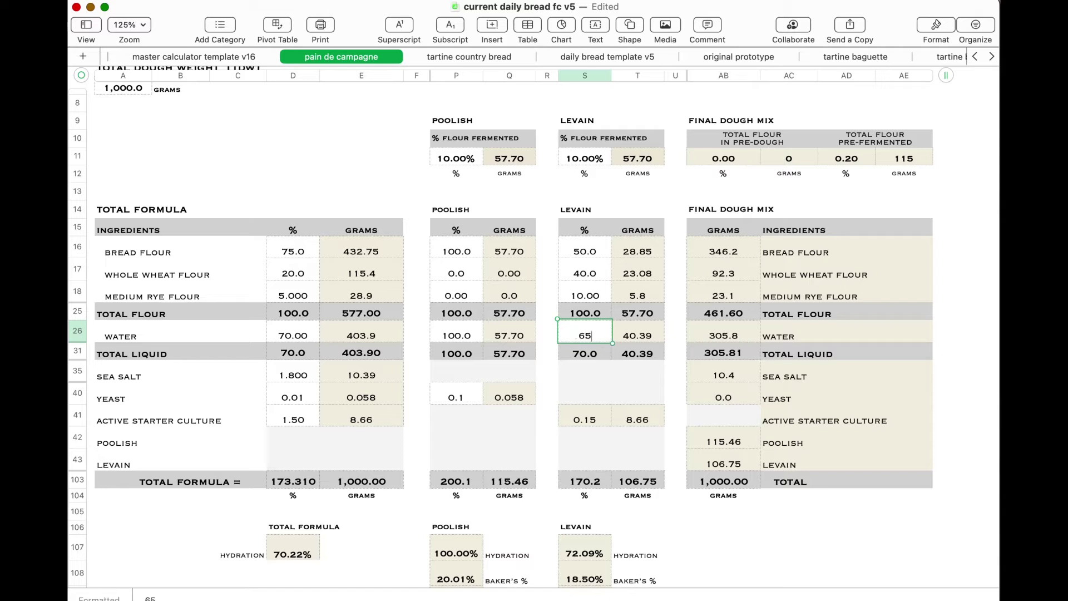
key(Return)
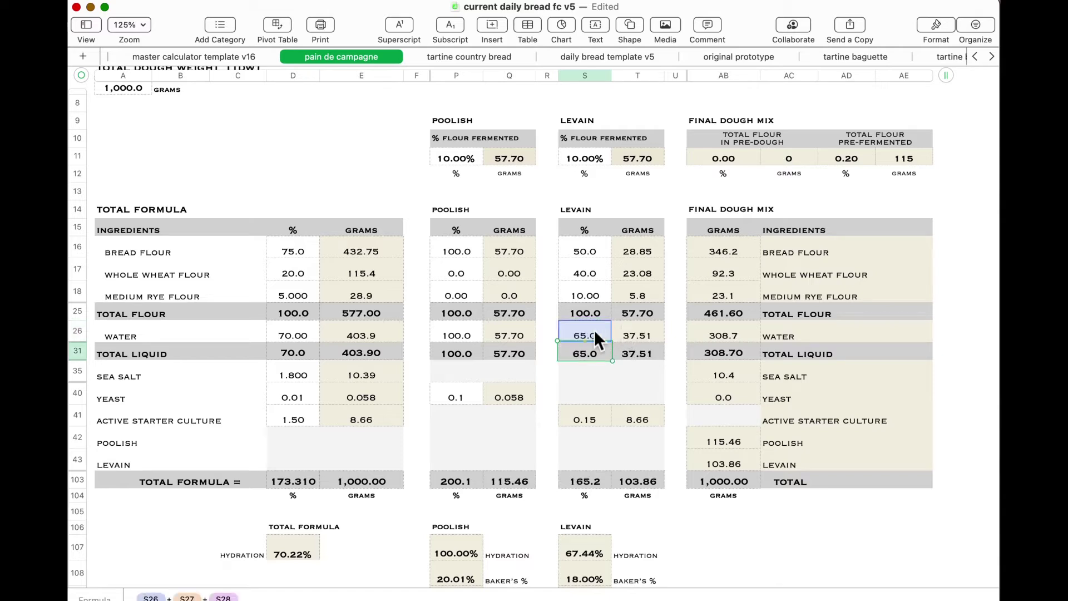
Step: Try a levain water percentage of 54 and return it to 65
click(594, 332)
text(54)
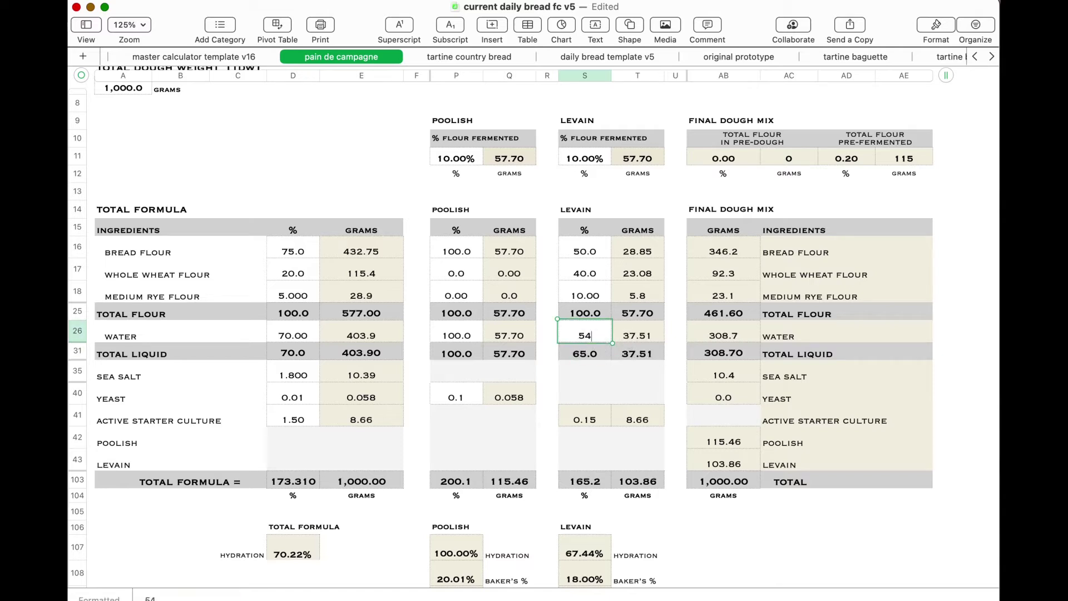
key(Return)
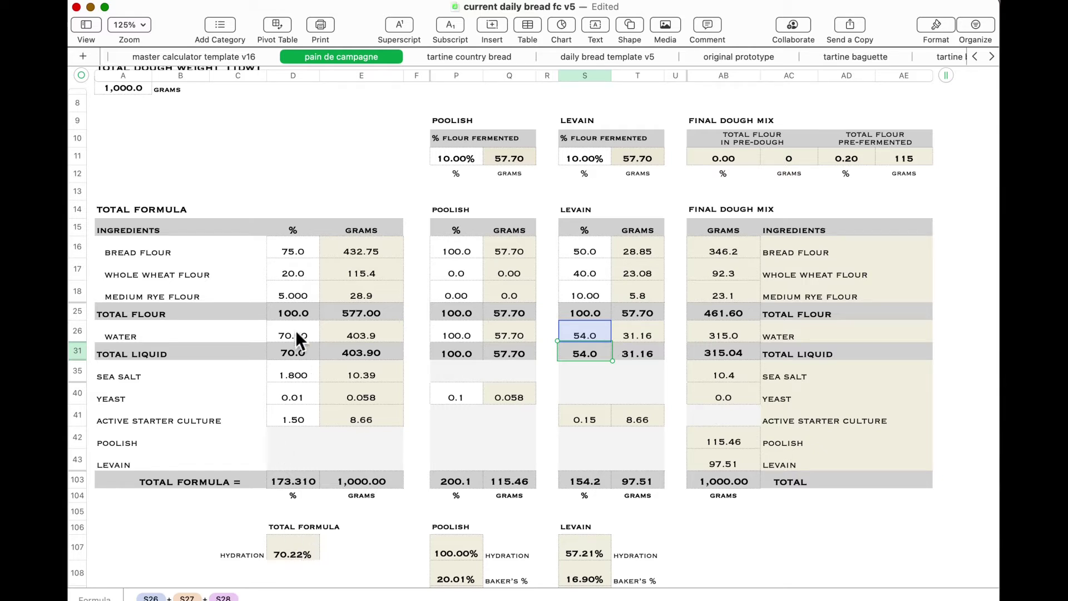
click(597, 329)
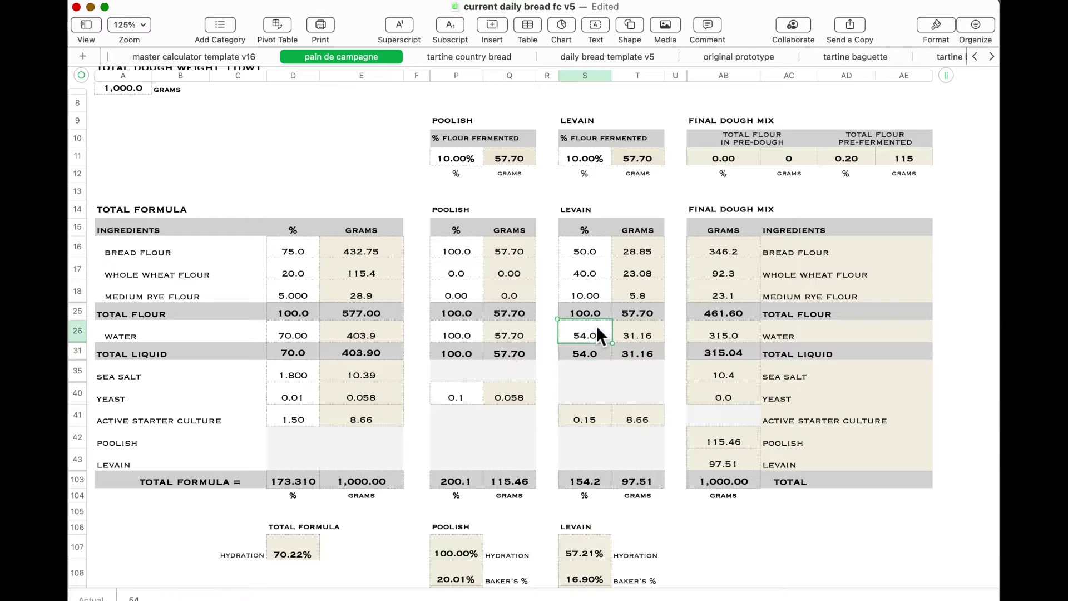
text(65)
key(Return)
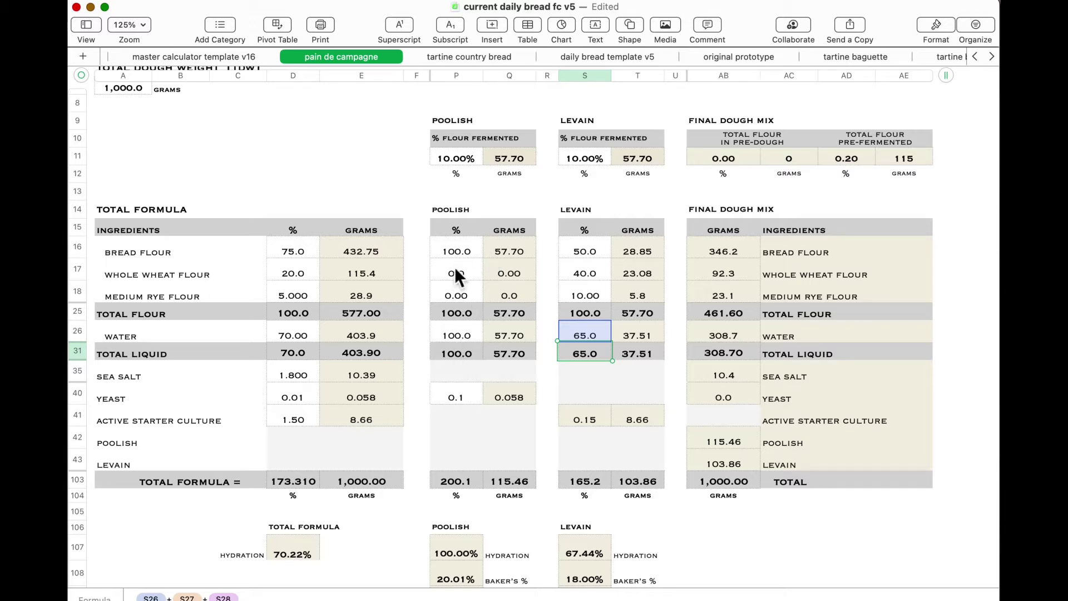
Step: Inspect the formula behind the yeast weight in grams in the total formula
scroll(455, 269, up, 1)
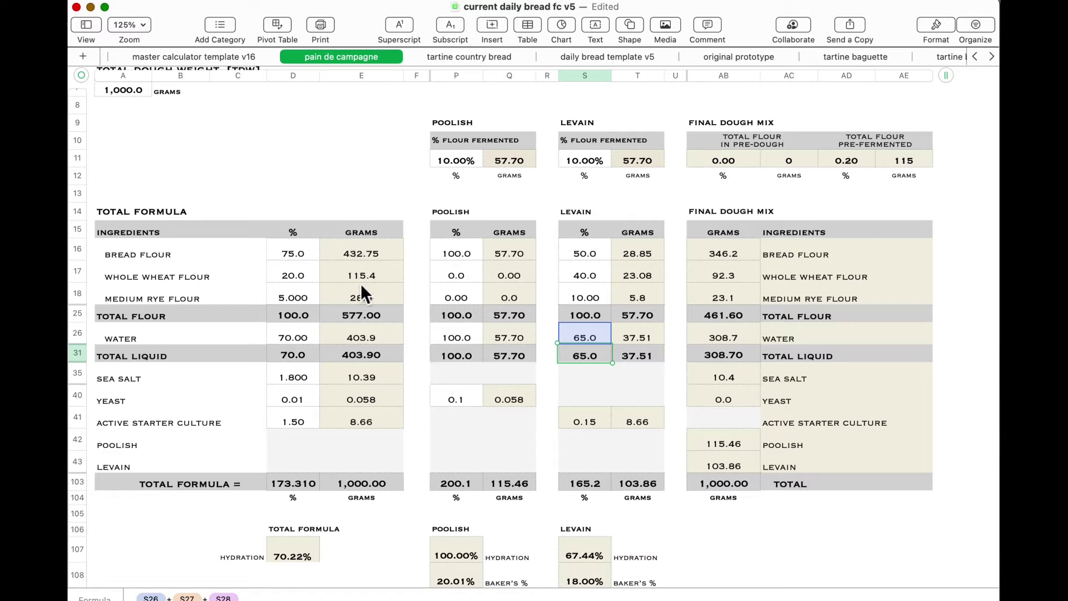
click(369, 391)
double_click(368, 389)
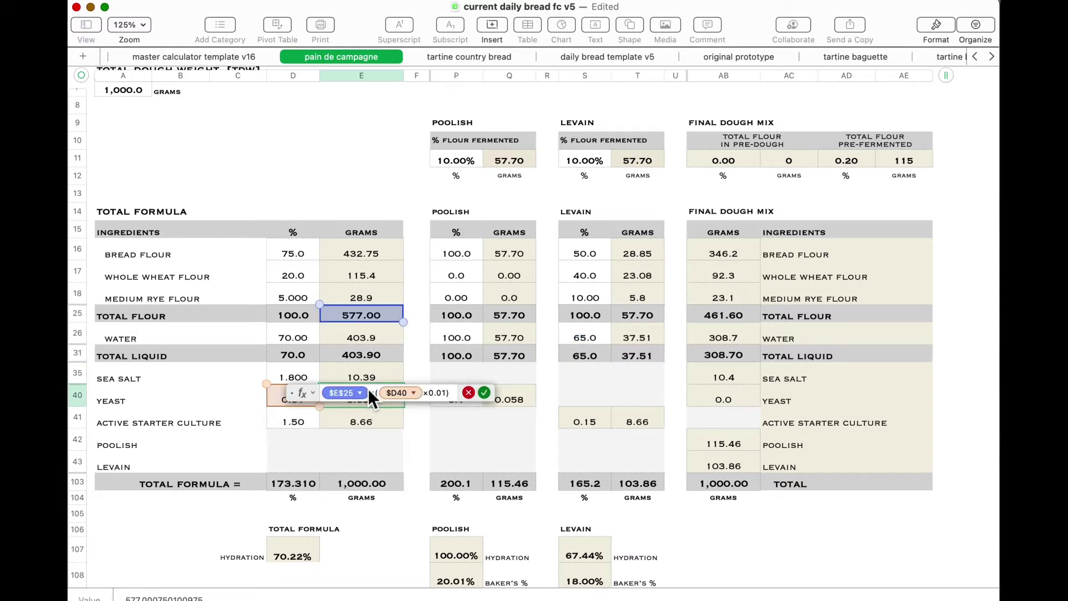
key(Return)
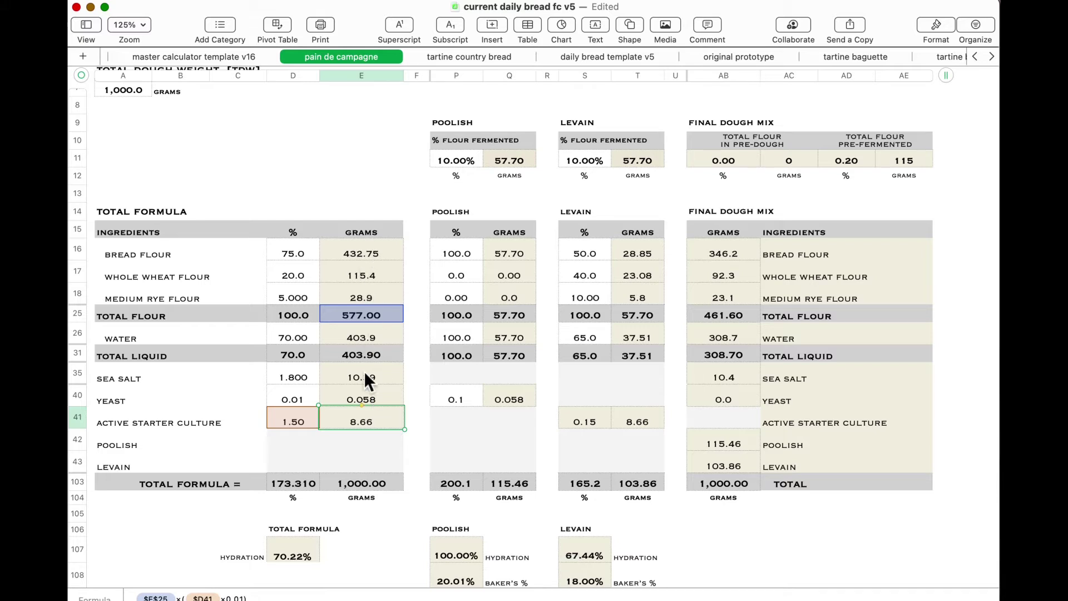
Step: Try overwriting the sea salt grams formula in the total formula with 0 and undo the change
click(363, 372)
text(0)
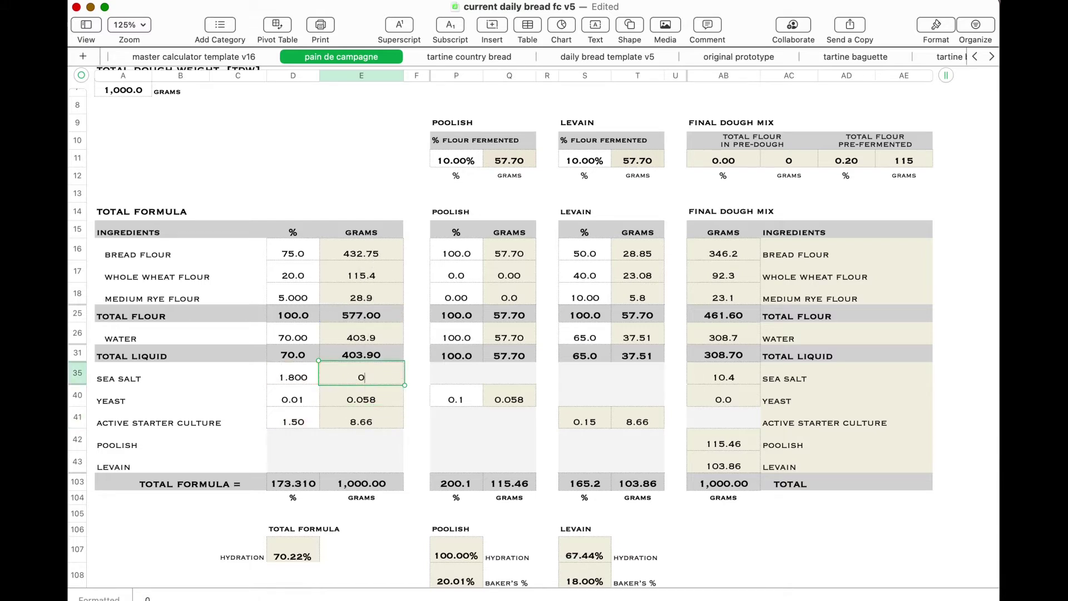
key(Return)
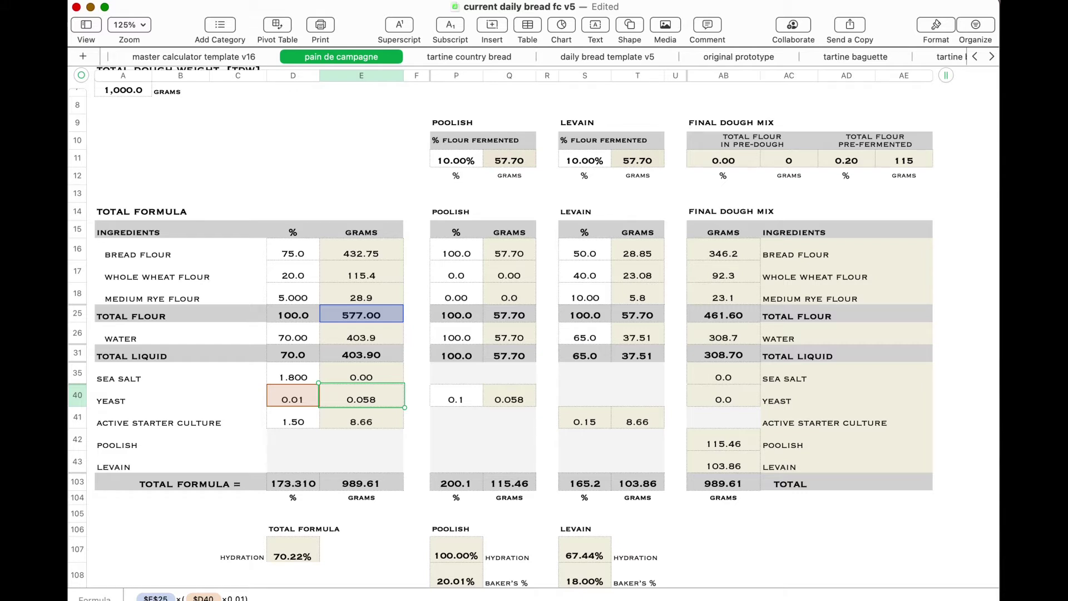
key(super+z)
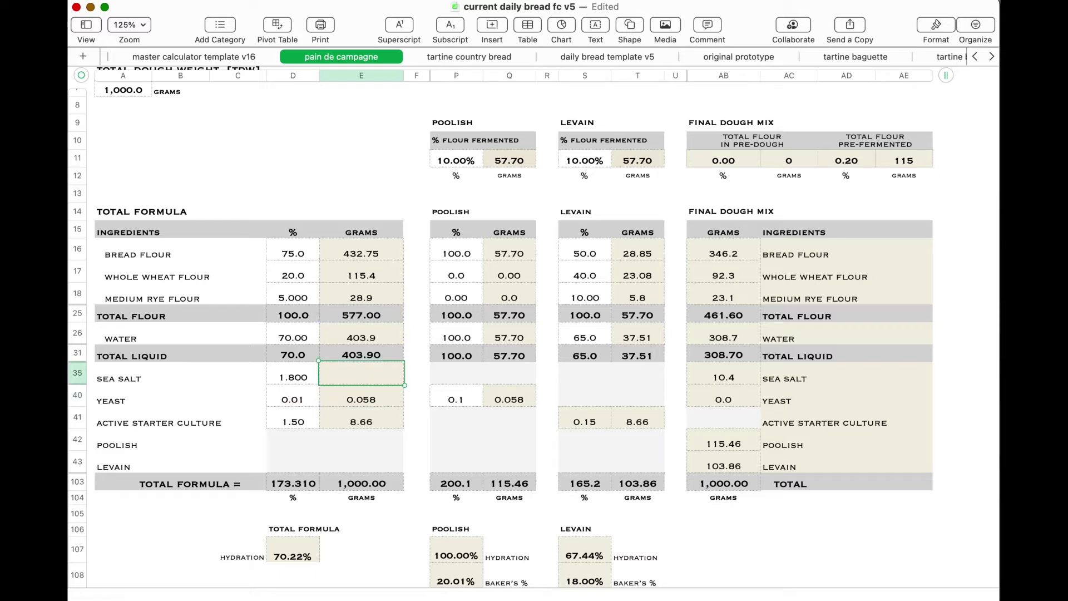
key(Return)
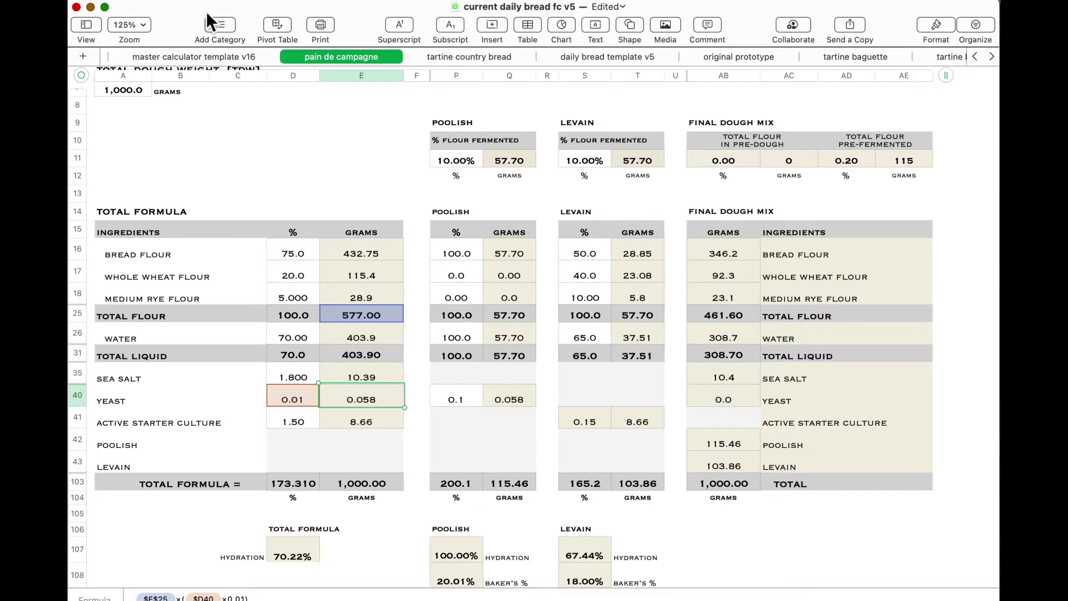
click(292, 164)
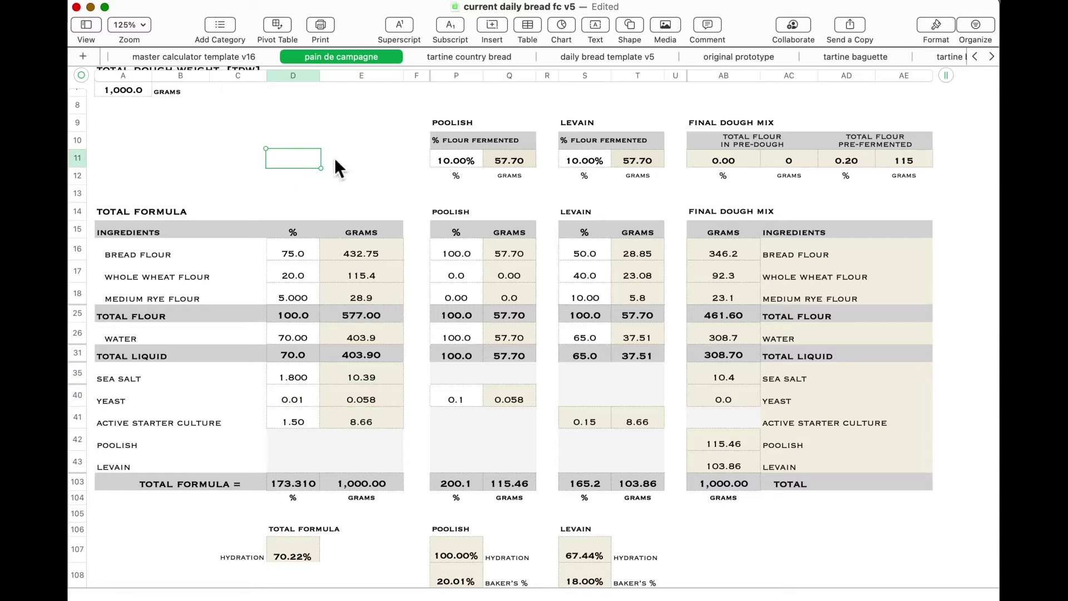
Step: View the master calculator template v16 sheet and return to the pain de campagne sheet to review its final dough mix
scroll(336, 153, up, 3)
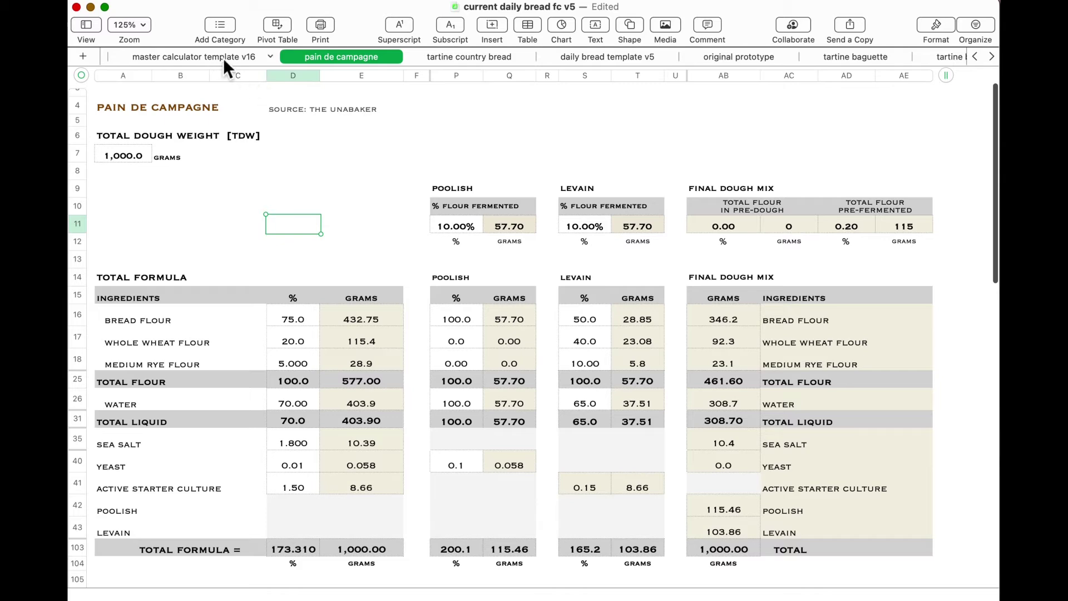
click(218, 56)
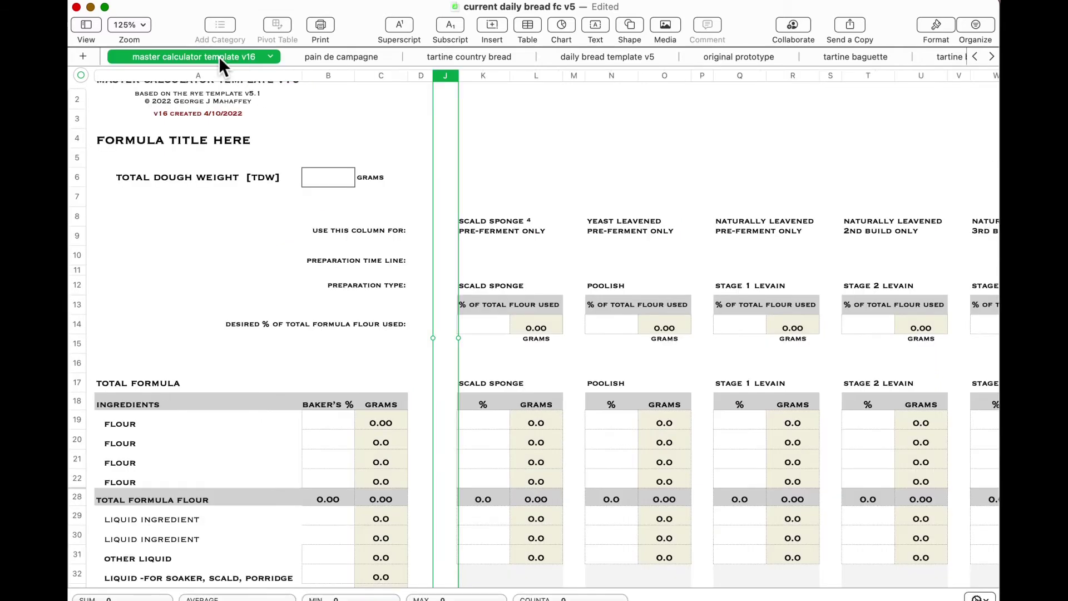
click(483, 148)
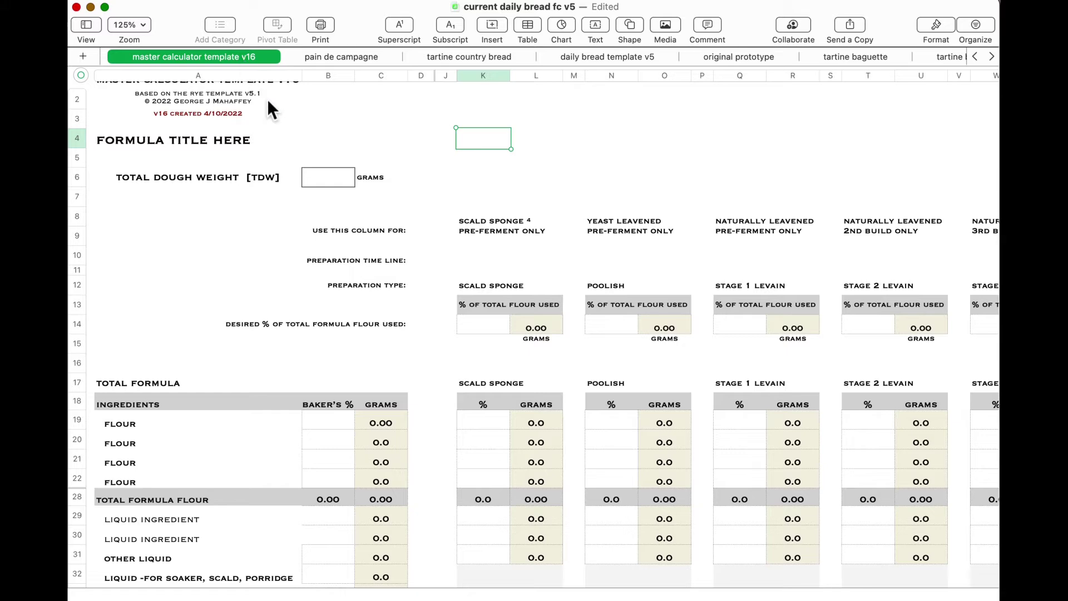
click(328, 55)
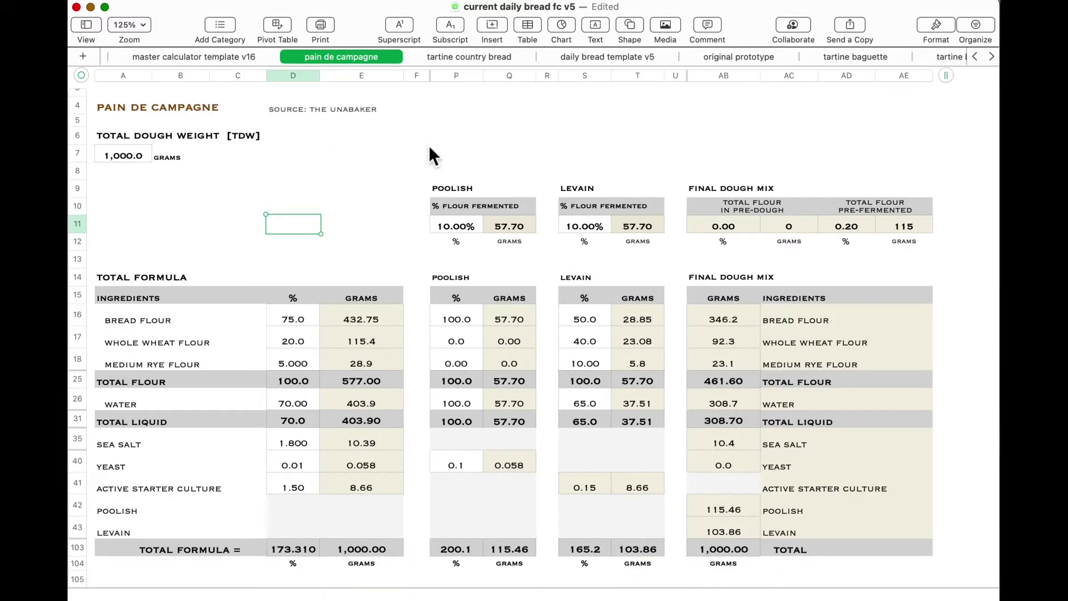
scroll(361, 244, down, 2)
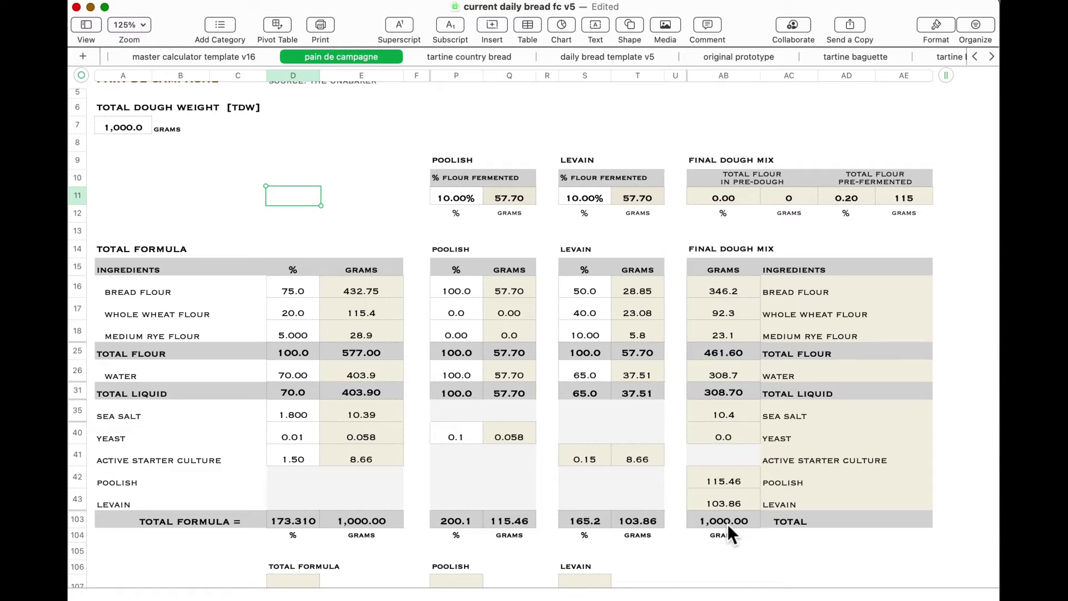
Step: Set the total formula percentages to 80 for bread flour and 15 for whole wheat flour
scroll(726, 523, up, 3)
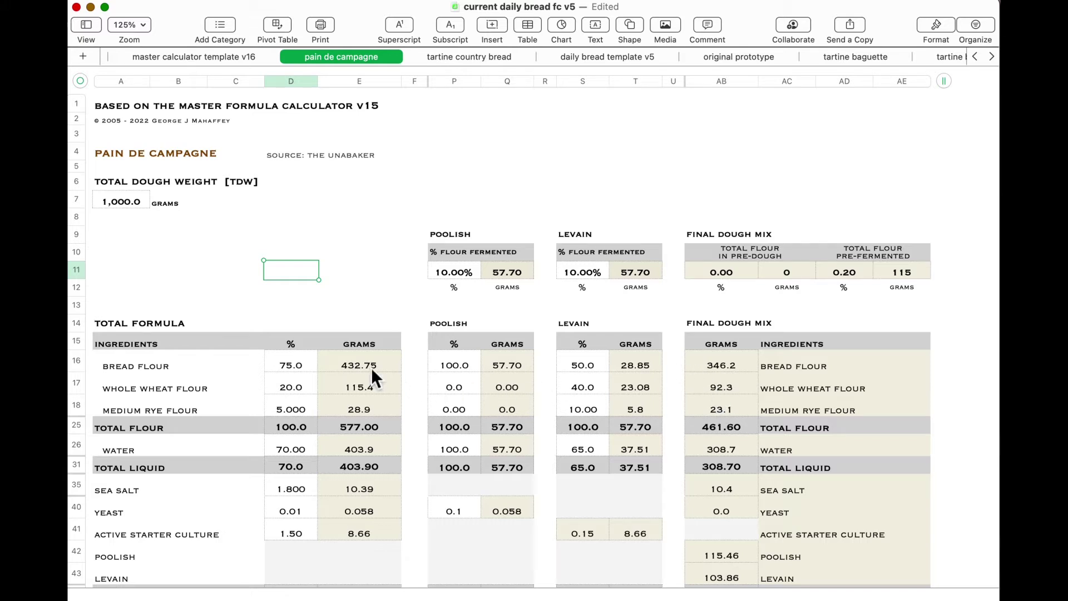
click(305, 364)
text(8)
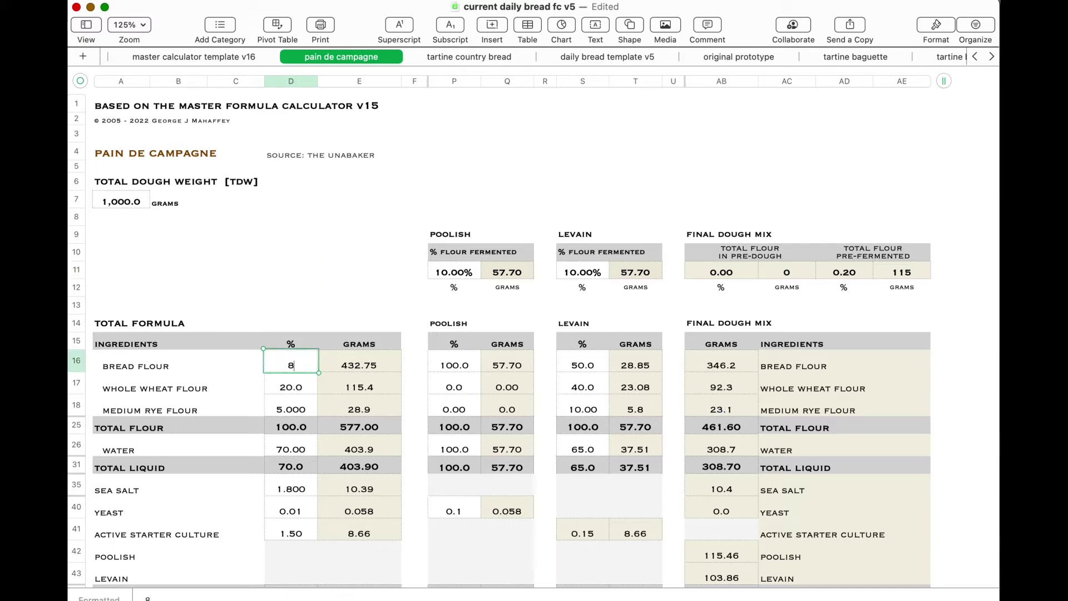
text(0)
key(Return)
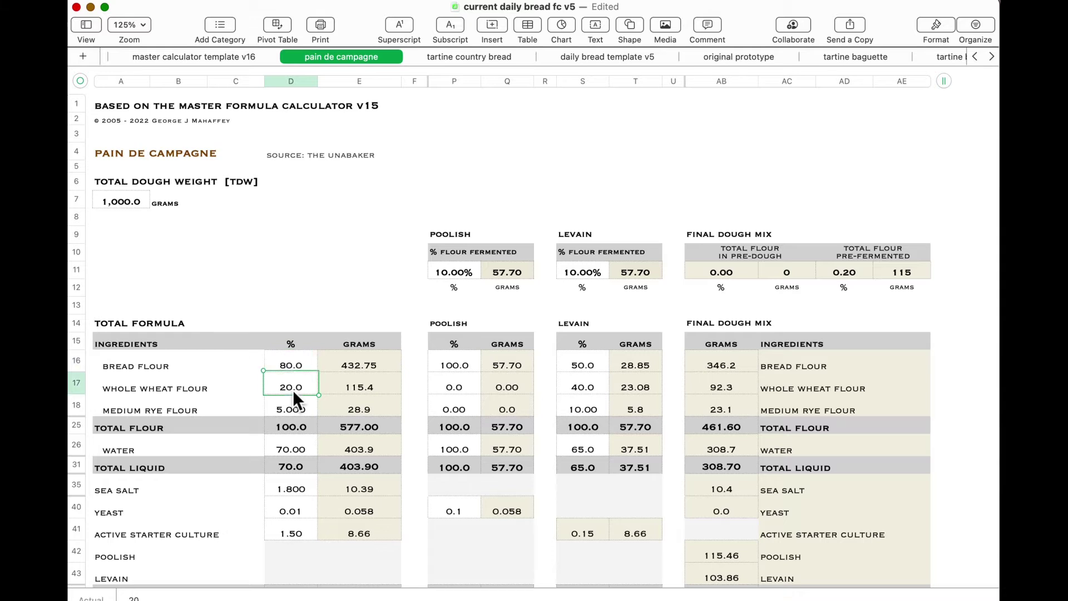
text(15)
key(Return)
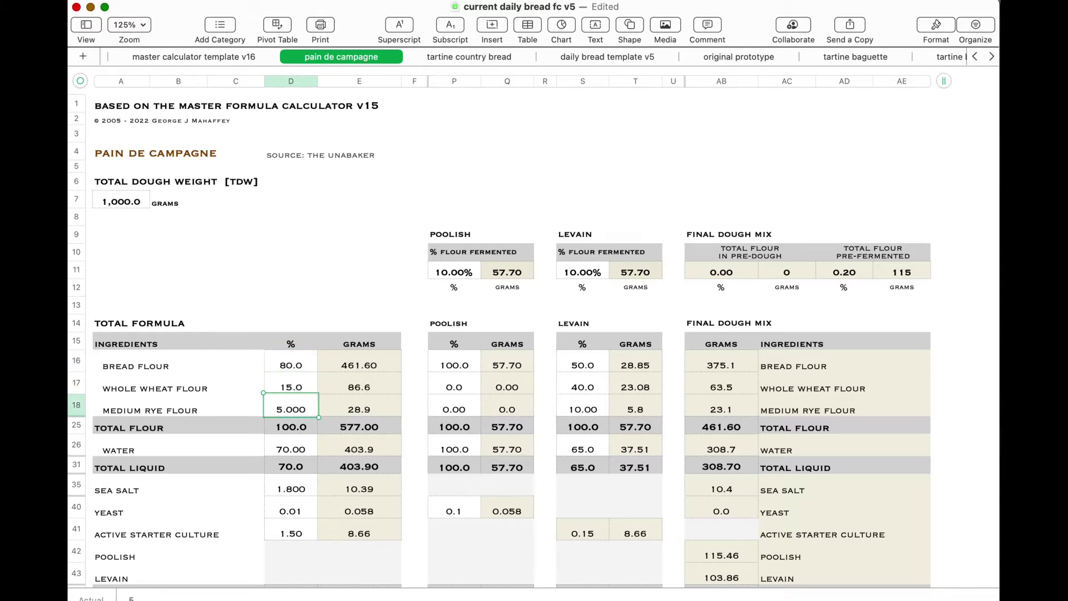
Step: Set the total formula percentages to 72 for water and 2 for sea salt
click(280, 455)
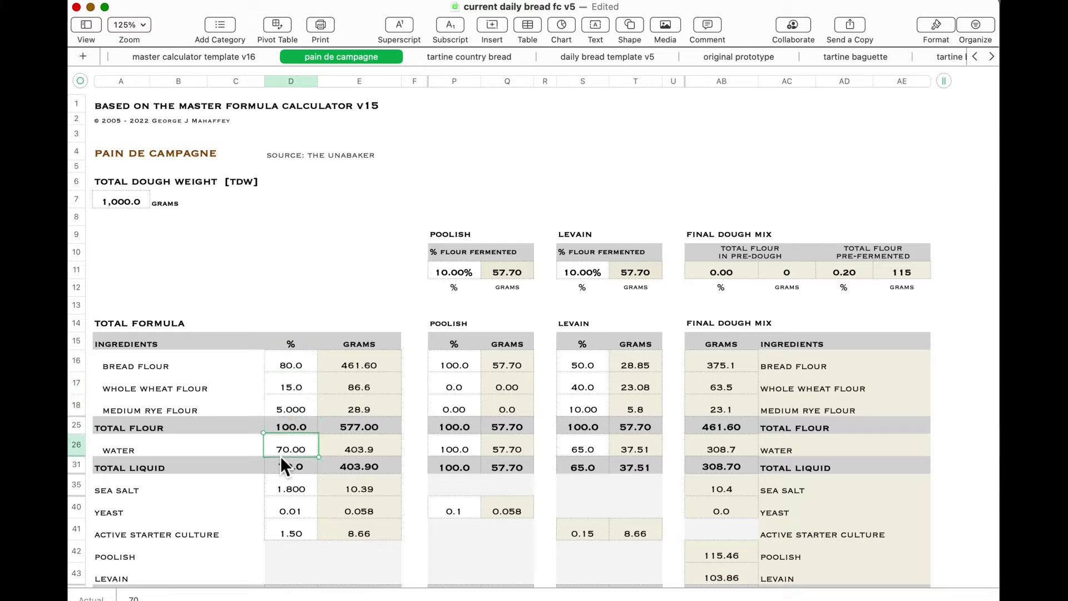
text(72)
key(Return)
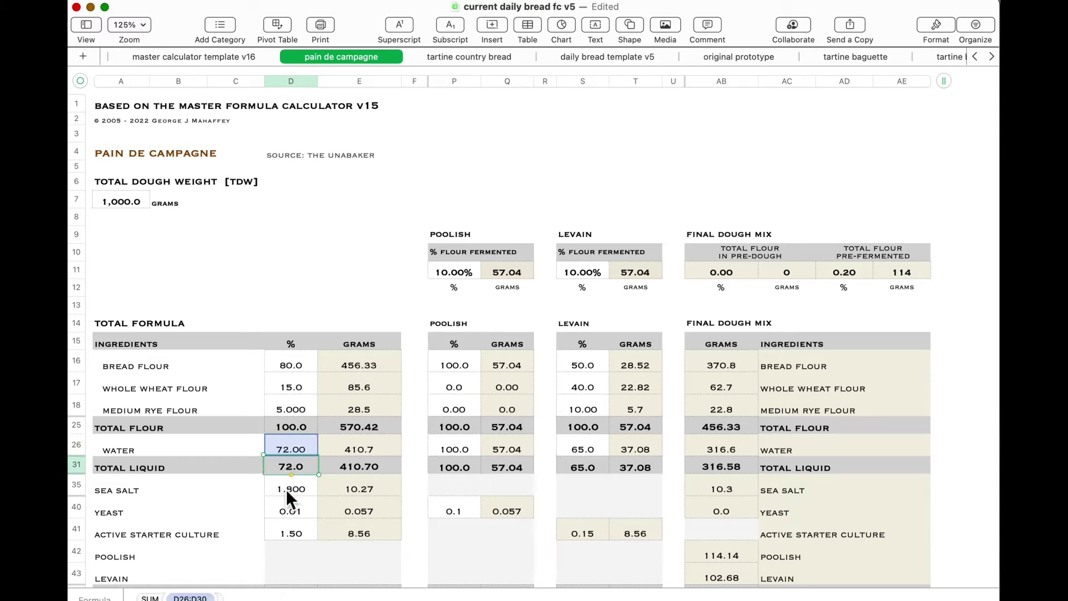
click(286, 489)
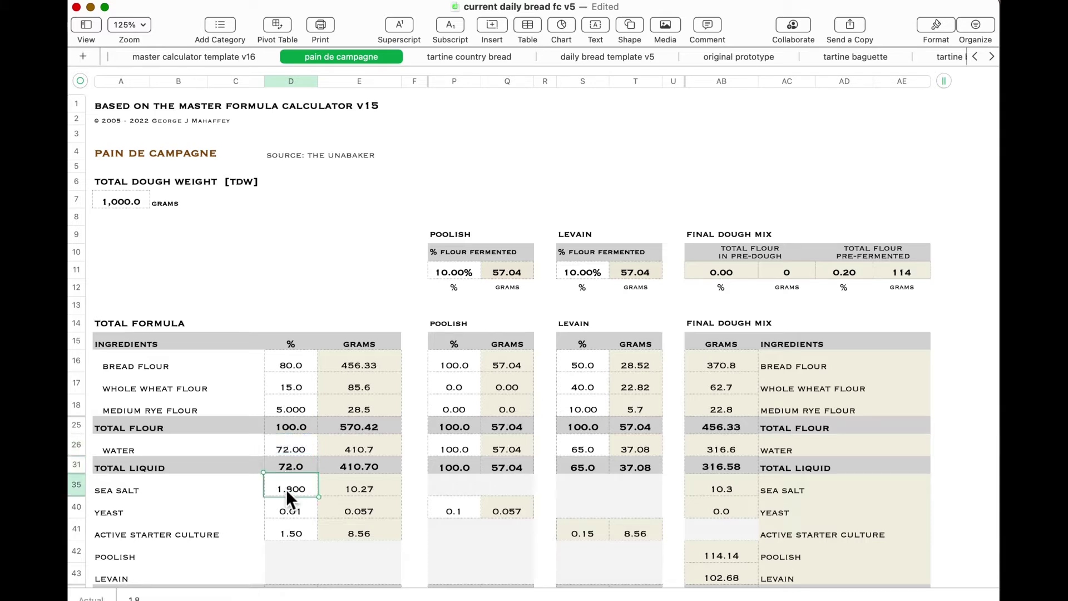
text(2)
key(Return)
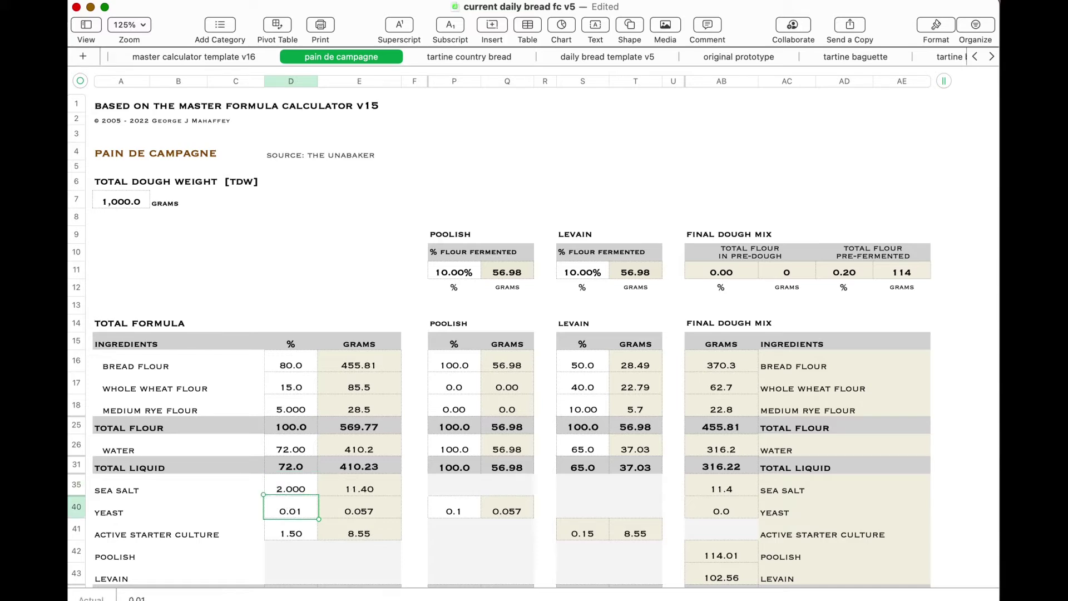
Step: Set the yeast percentage to 0.03 in the total formula and 0.3 in the poolish
scroll(281, 518, down, 3)
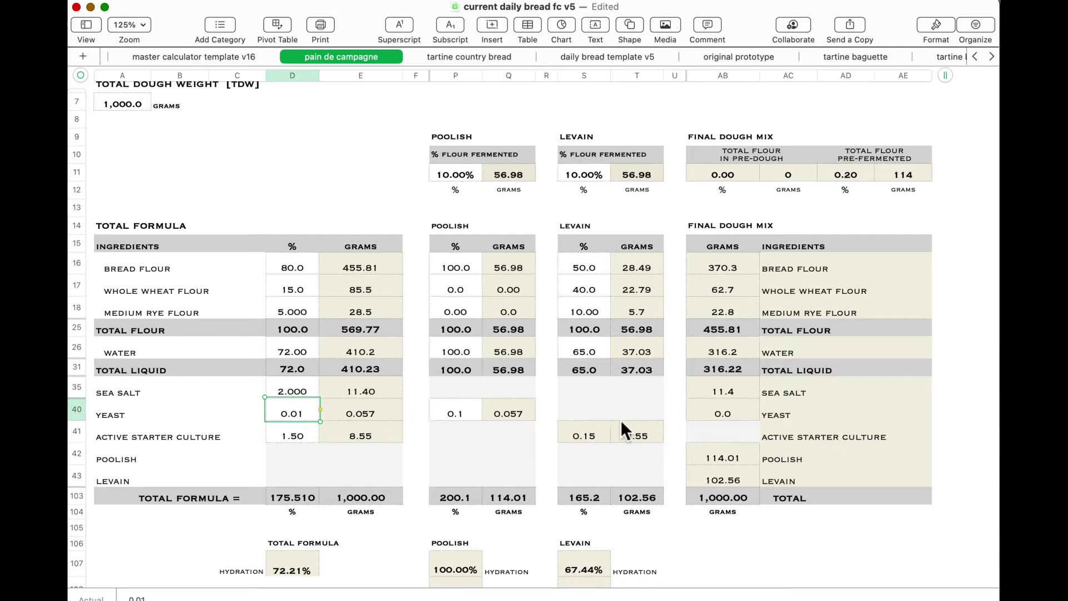
click(318, 413)
key(BackSpace)
text(3)
key(Return)
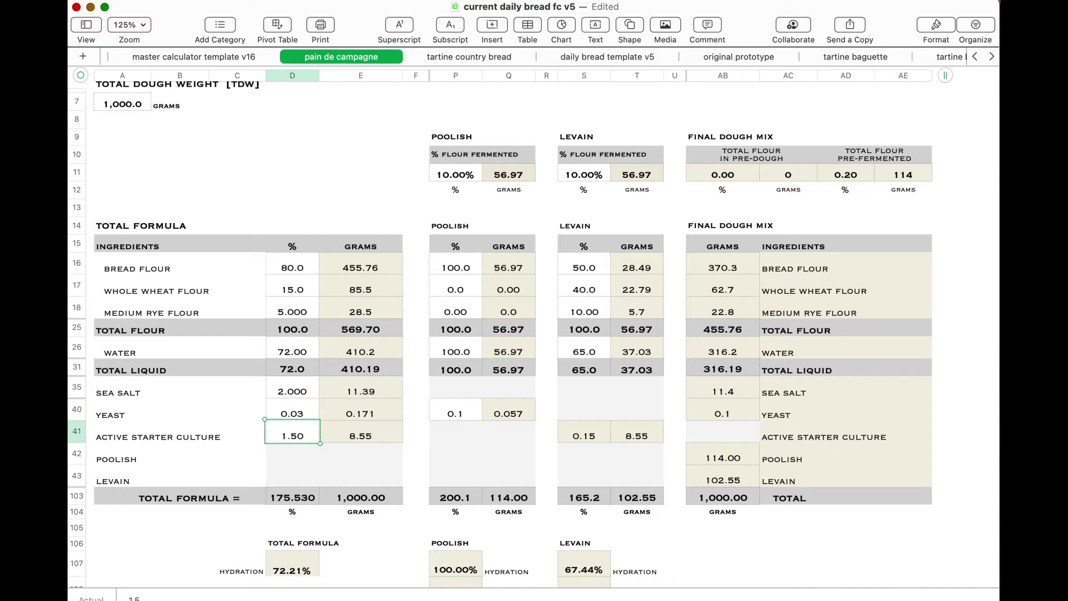
click(480, 410)
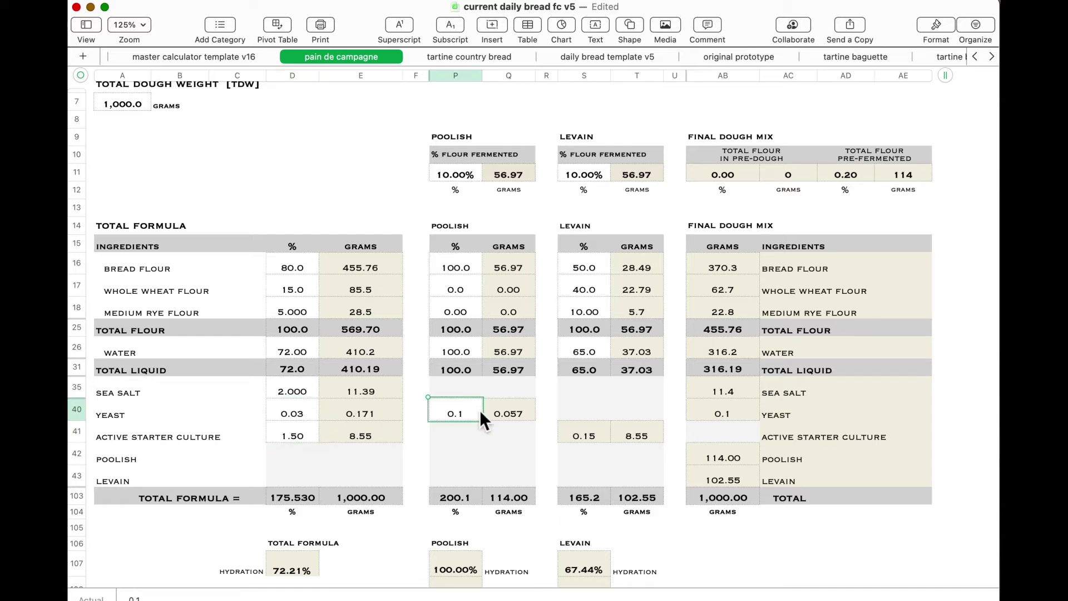
text(.3)
key(Return)
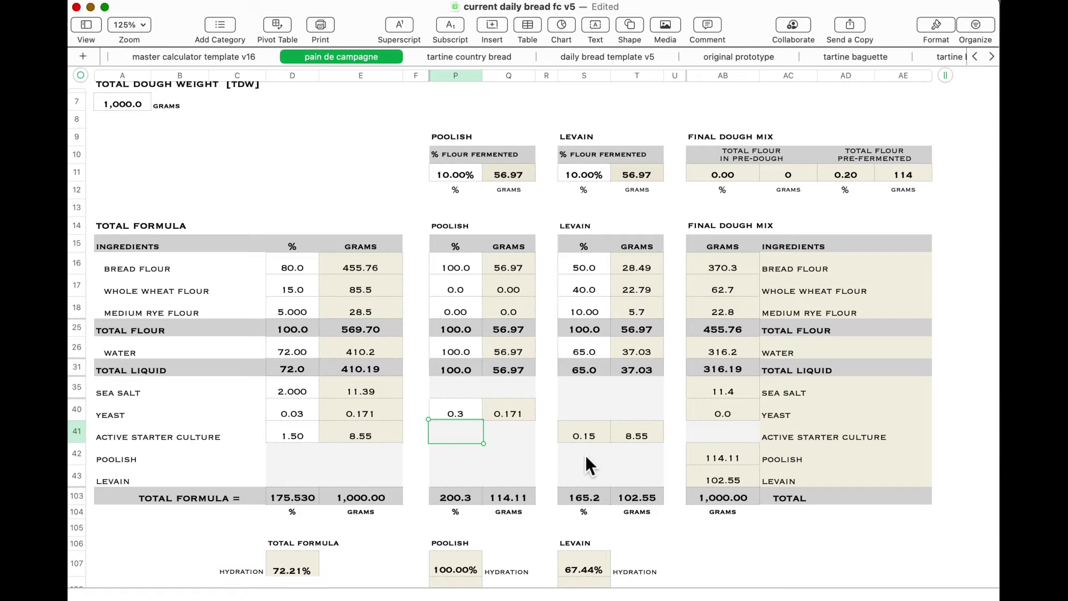
Step: Show the sheet options for pain de campagne and duplicate the sheet
scroll(585, 455, up, 4)
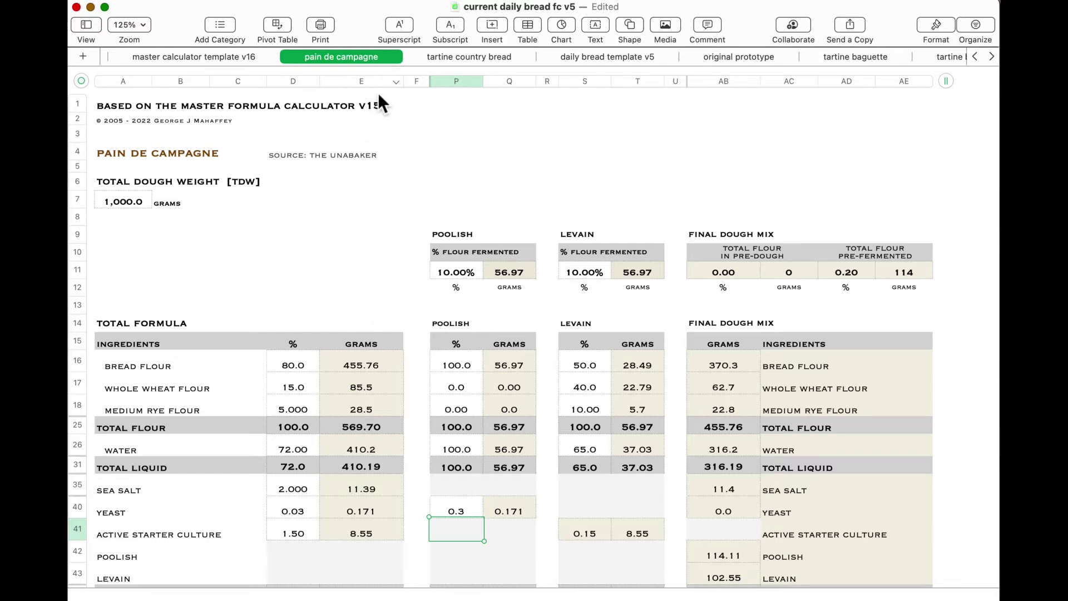
click(396, 57)
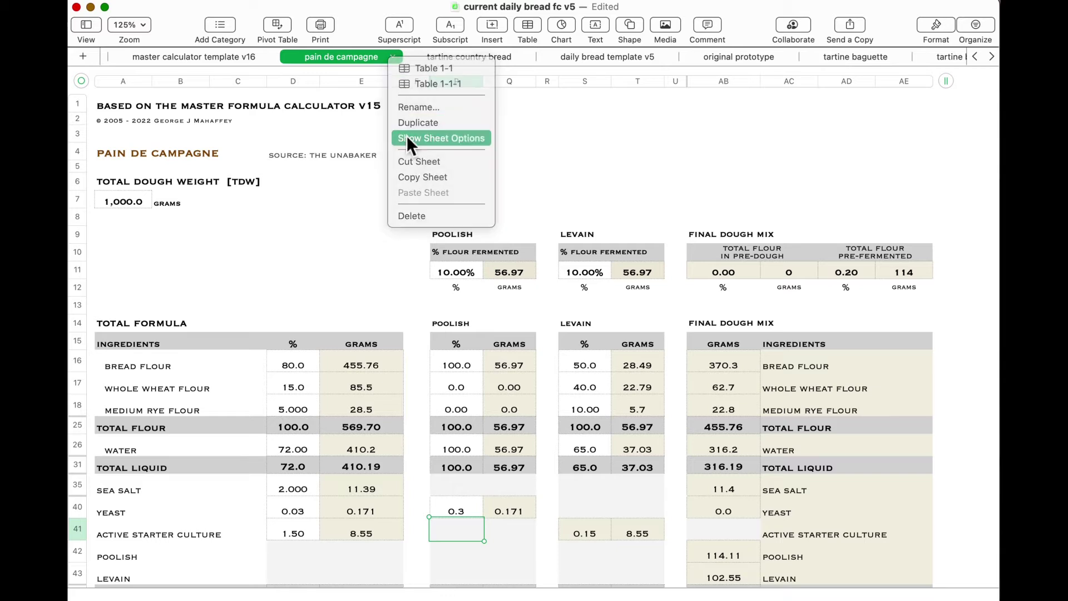
click(410, 139)
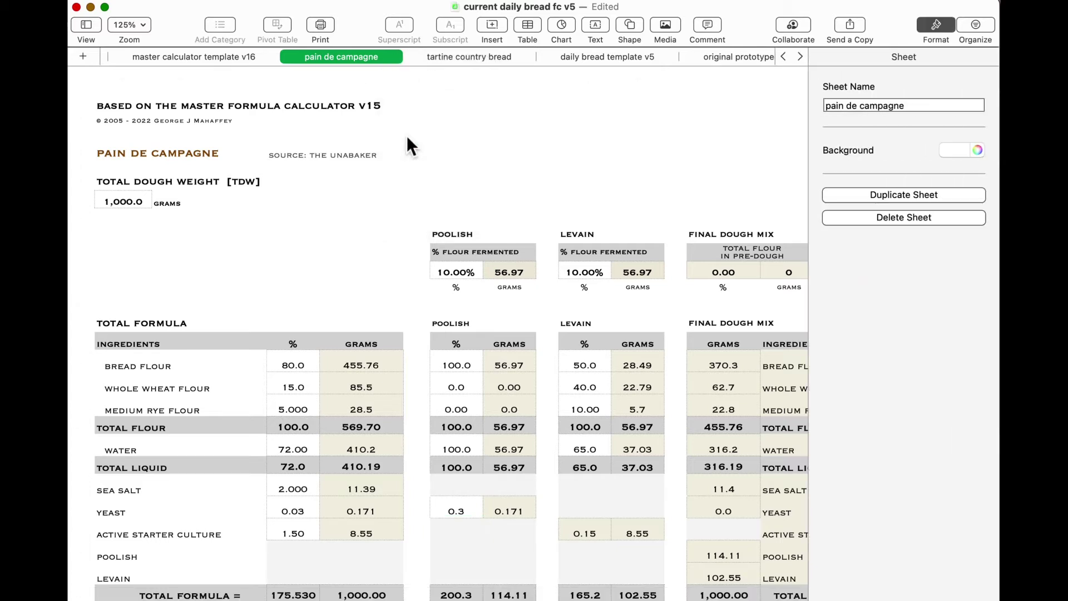
click(393, 58)
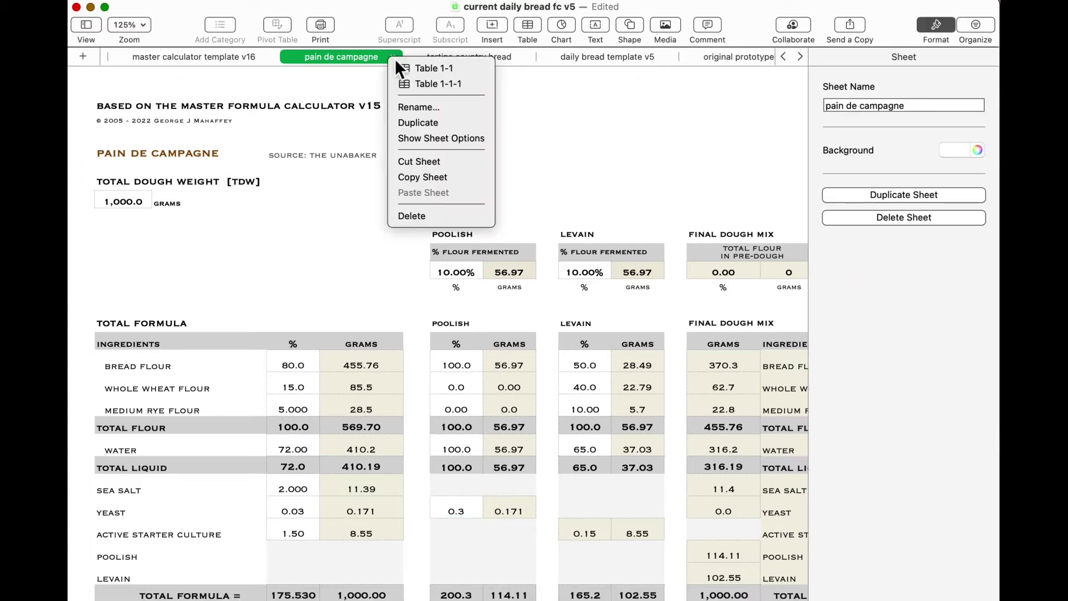
click(409, 124)
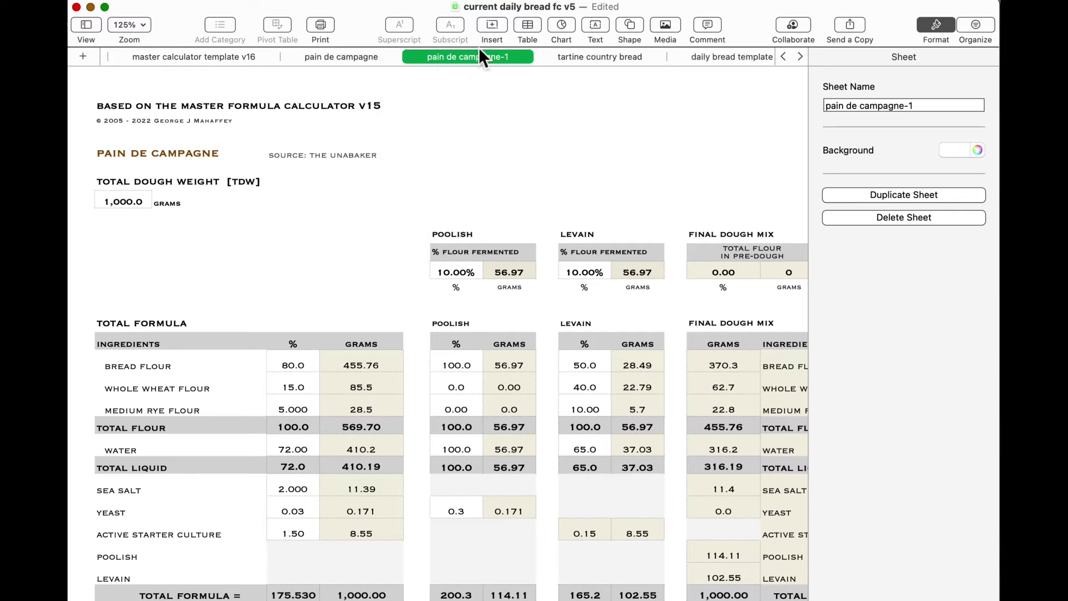
Step: Move the duplicated pain de campagne sheet to just after the tartine country bread sheet
click(295, 357)
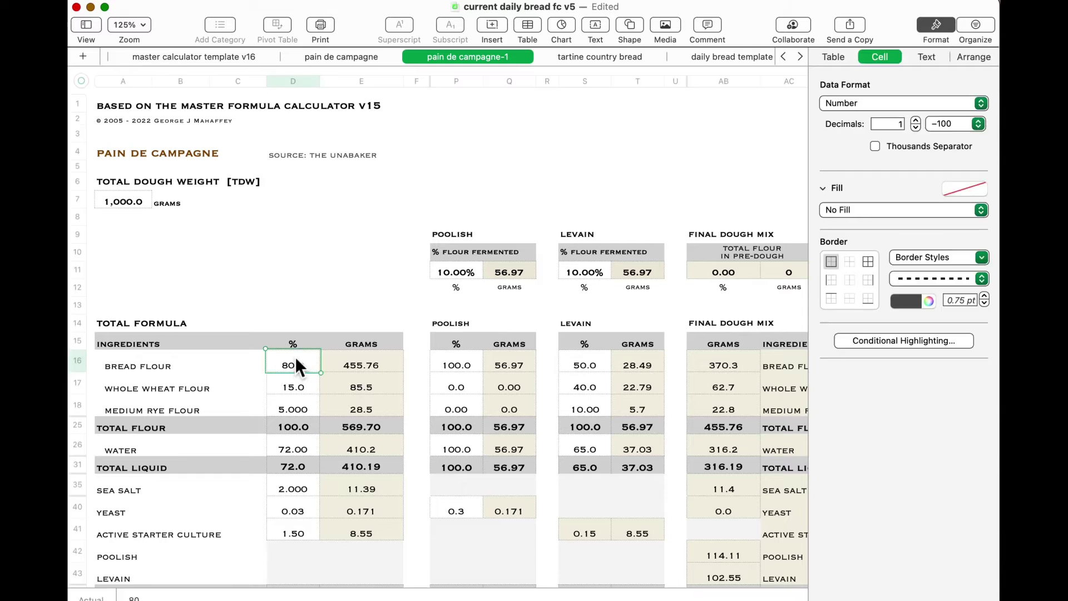
double_click(296, 380)
key(Return)
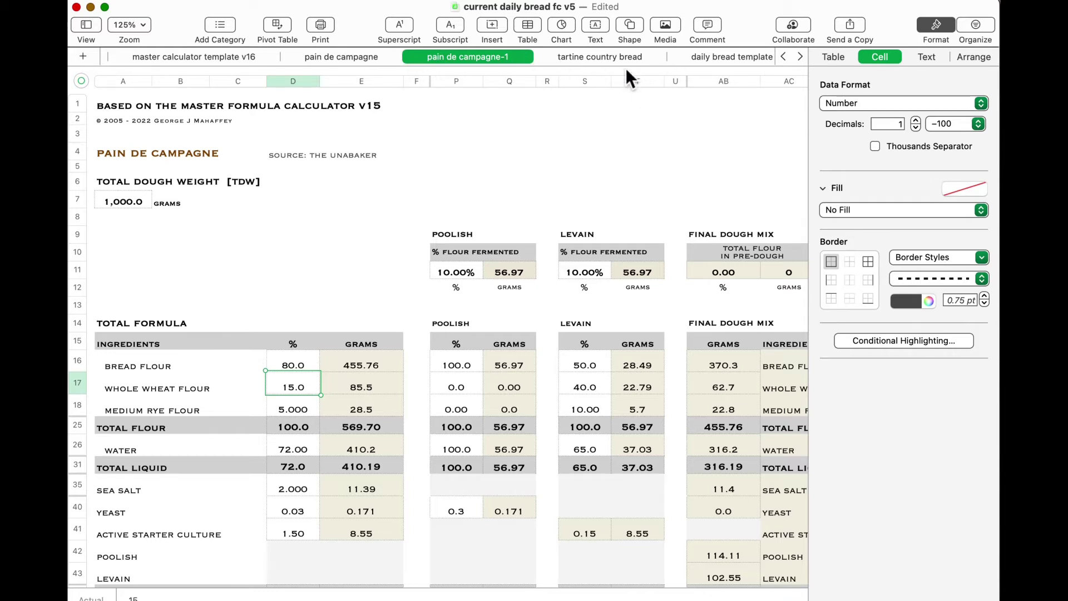
click(643, 59)
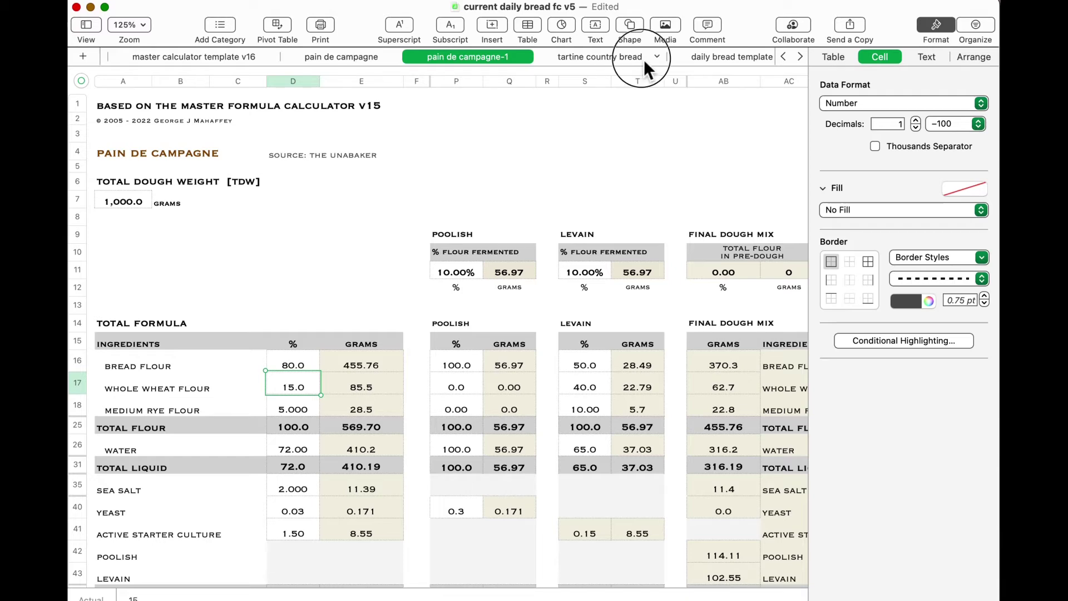
drag(404, 56, 637, 57)
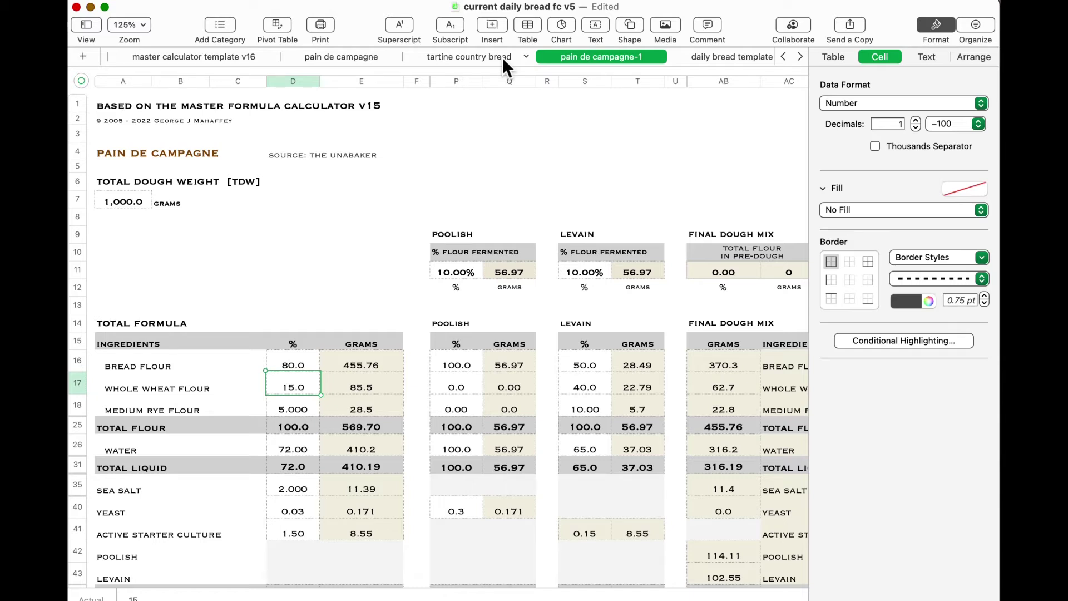
Step: Return to the original pain de campagne sheet and review its formula, weights and hydration figures
click(351, 56)
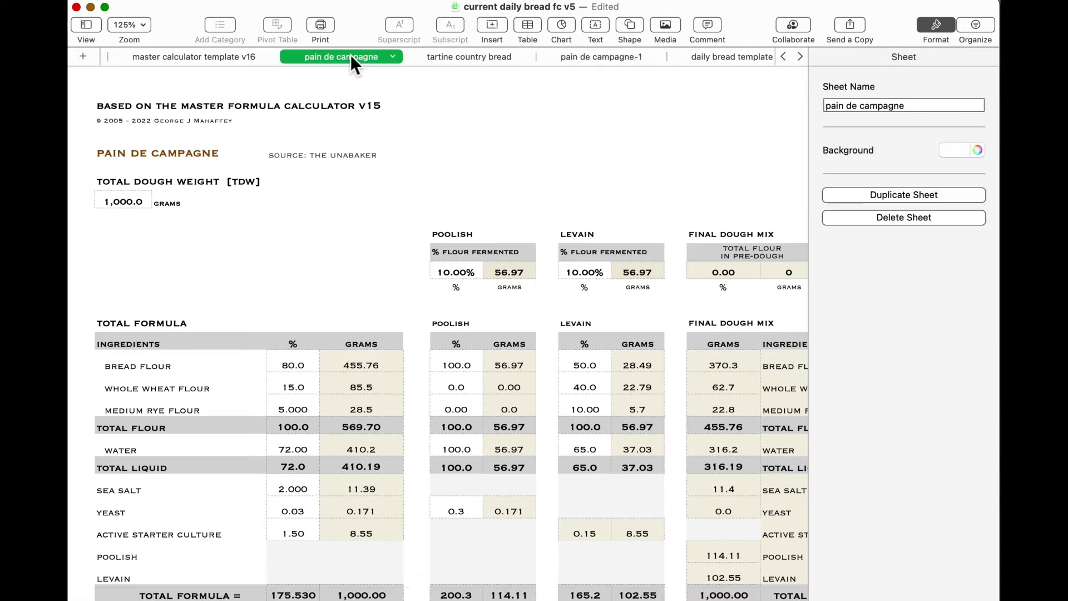
scroll(348, 228, down, 4)
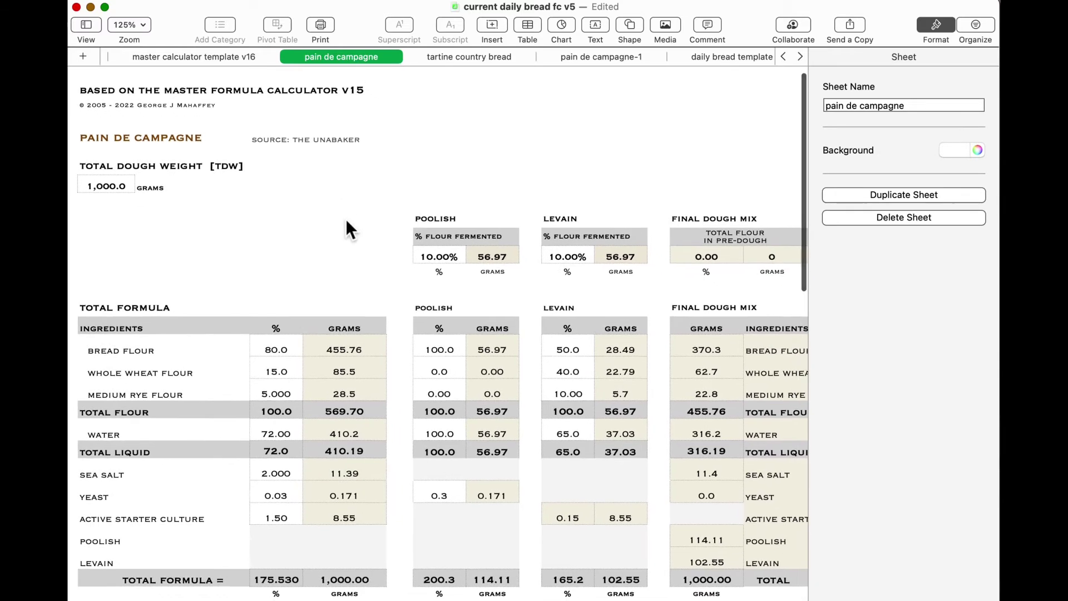
scroll(346, 218, right, 3)
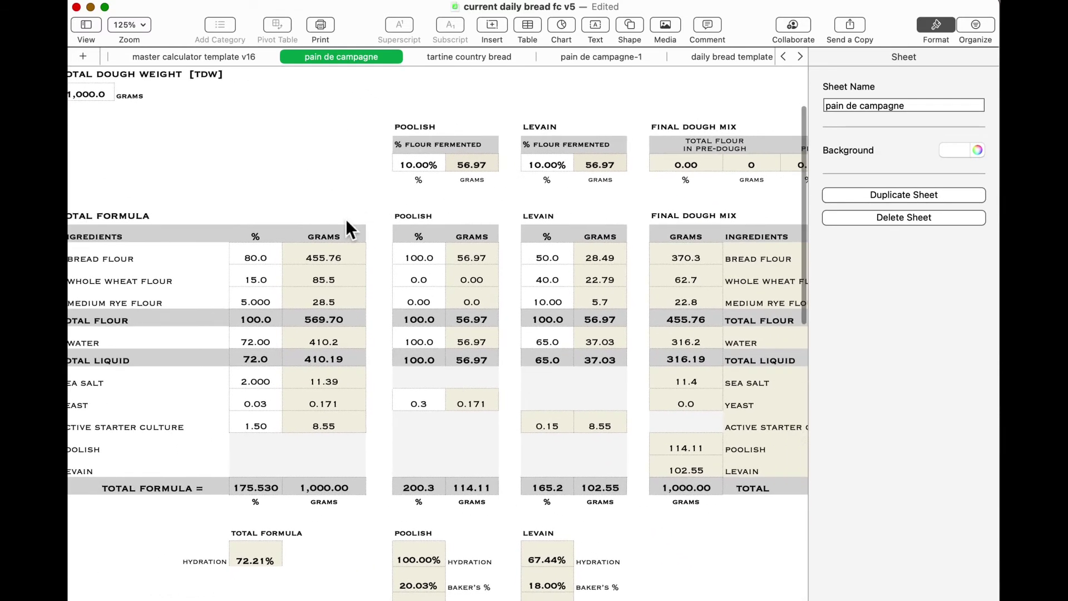
scroll(345, 219, left, 3)
scroll(345, 219, down, 1)
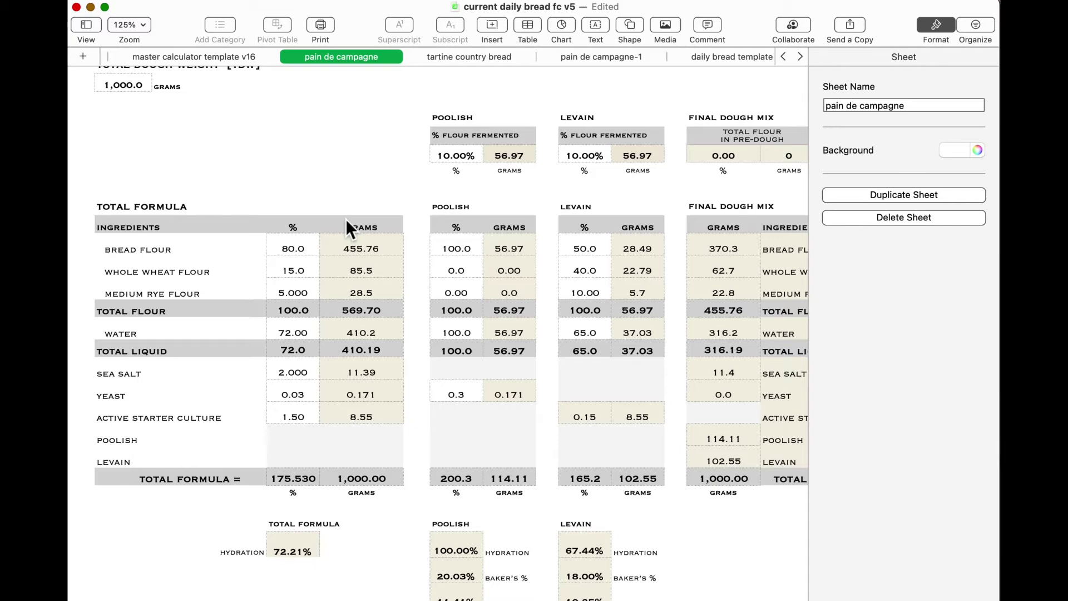
Step: Inspect the bread flour ingredient cell in the total formula and the linked flour names in the final dough mix
scroll(346, 219, right, 3)
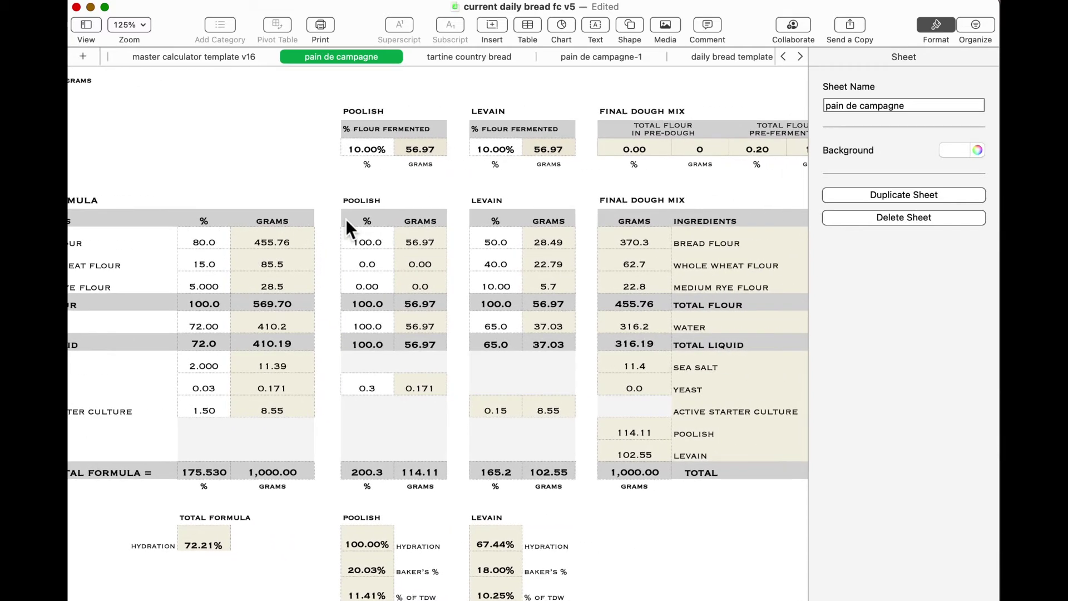
scroll(345, 218, left, 3)
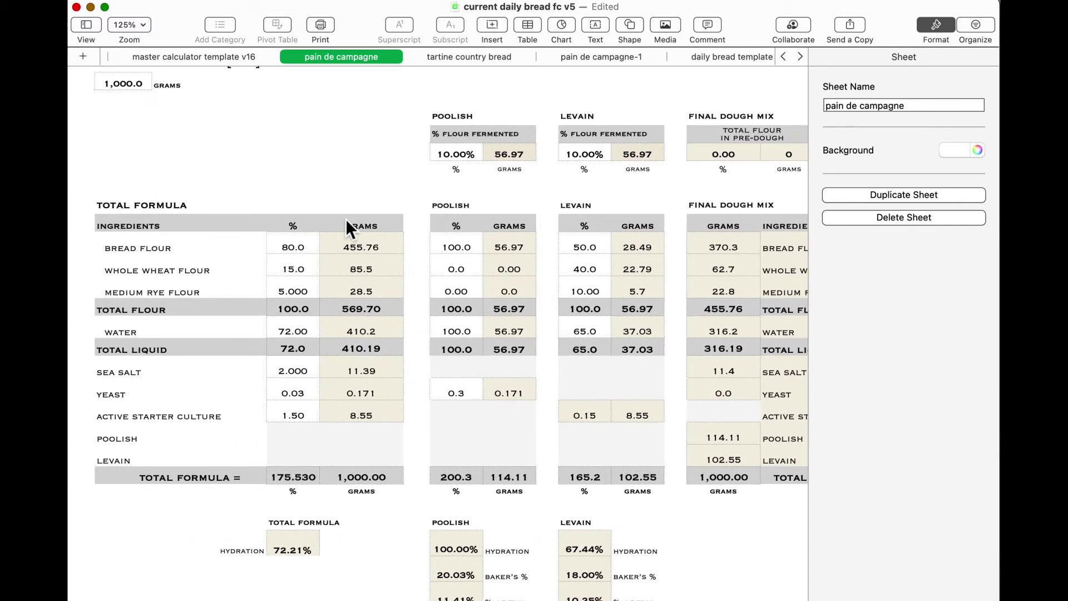
scroll(345, 219, up, 5)
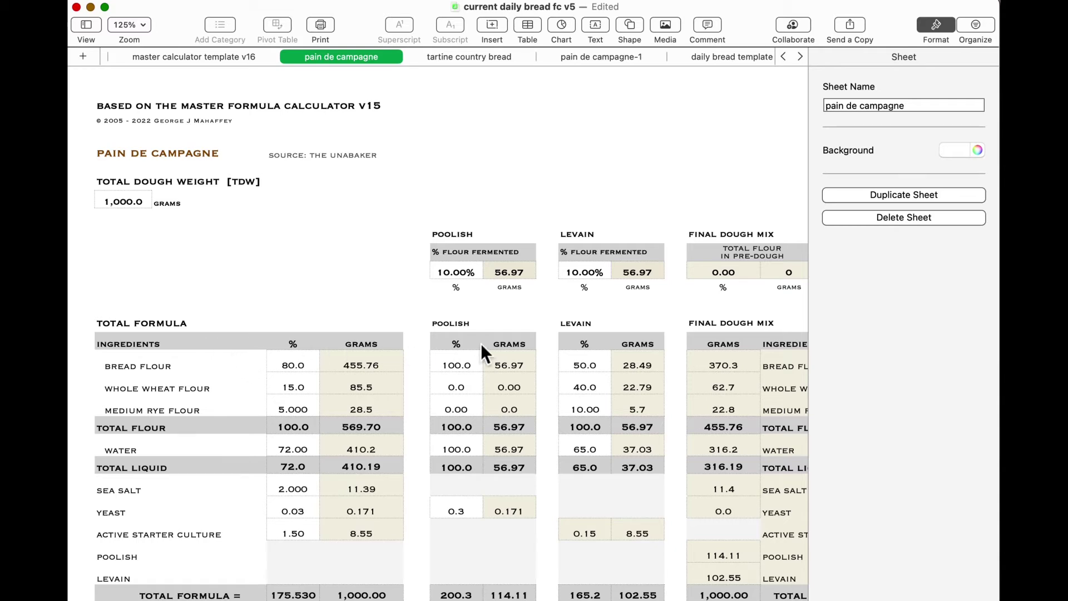
scroll(469, 370, down, 1)
scroll(470, 370, right, 2)
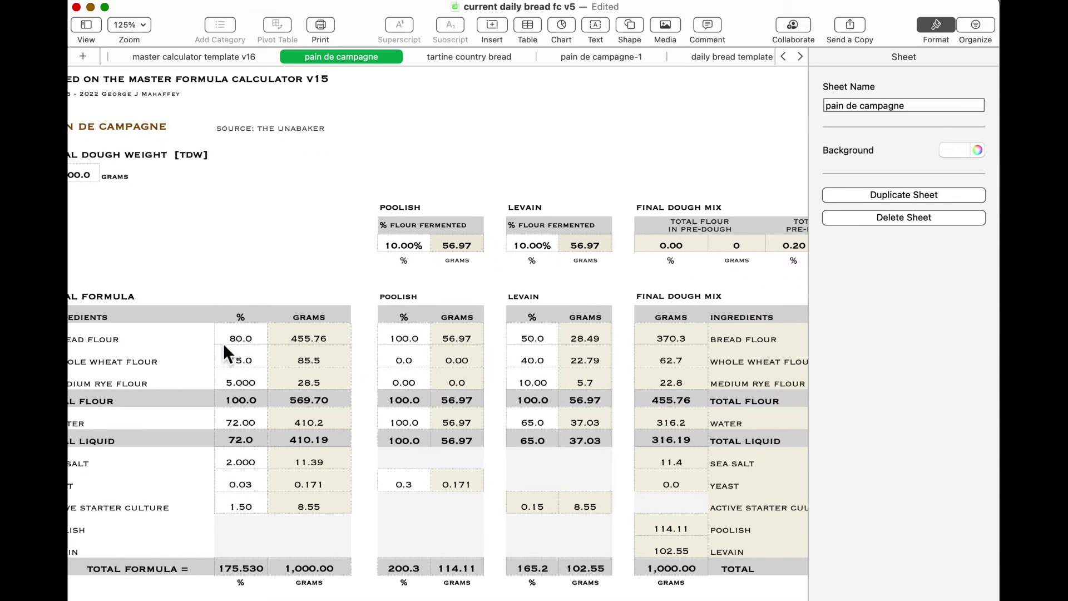
click(184, 335)
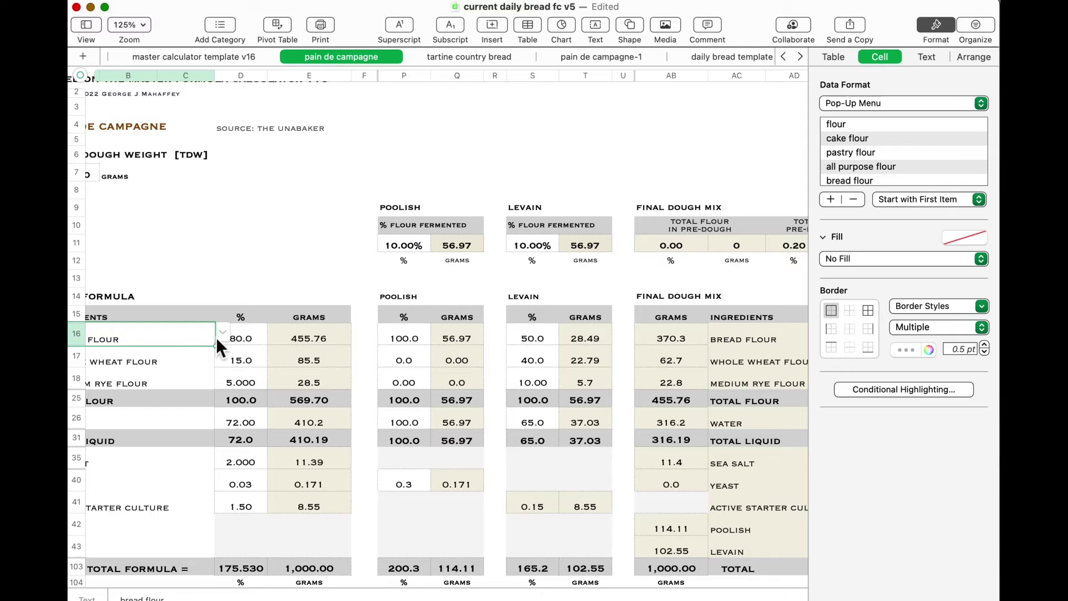
click(752, 333)
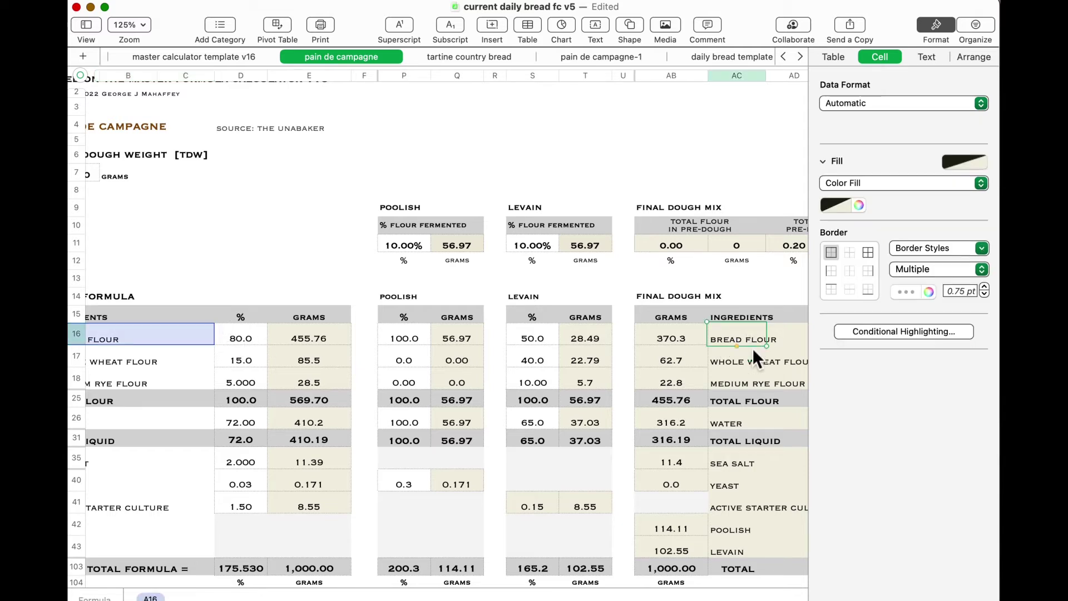
click(752, 348)
click(753, 376)
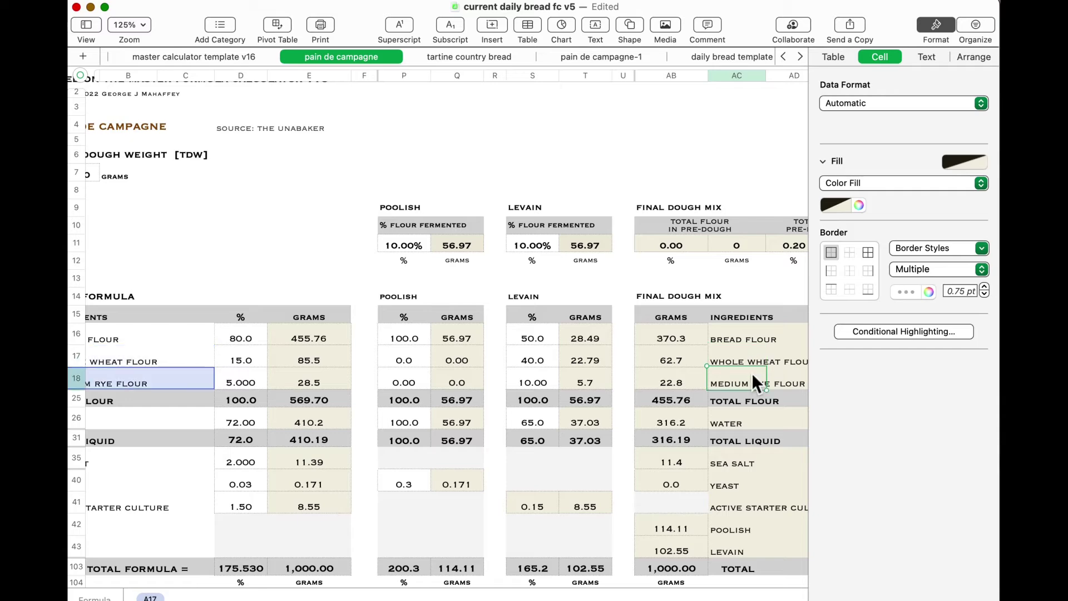
Step: Hide the formatting options and review the whole pain de campagne formula from total dough weight through final dough mix
scroll(752, 373, down, 2)
scroll(751, 372, left, 2)
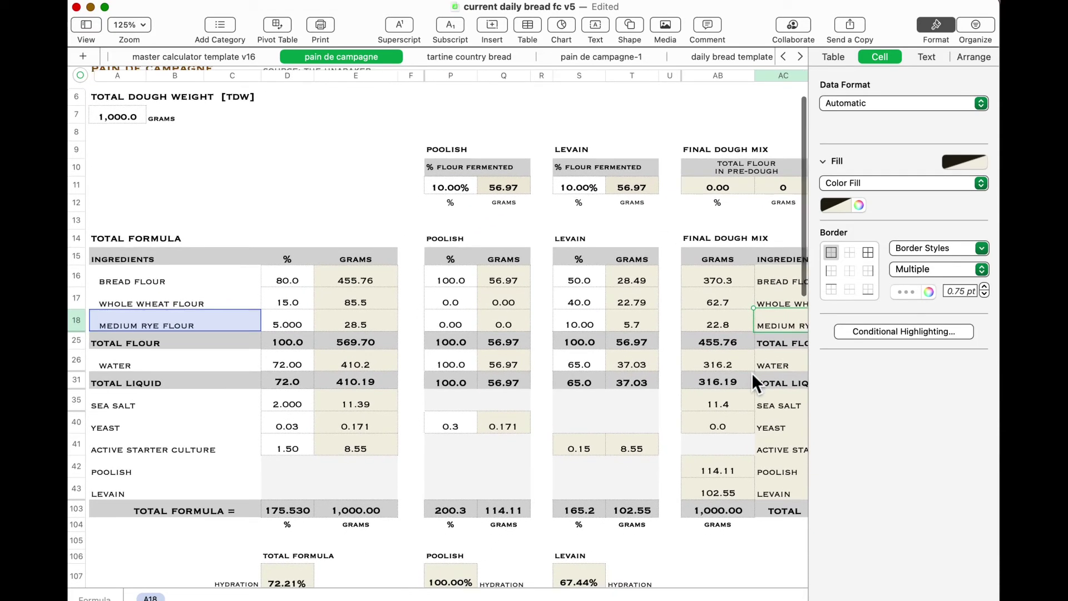
scroll(752, 373, right, 3)
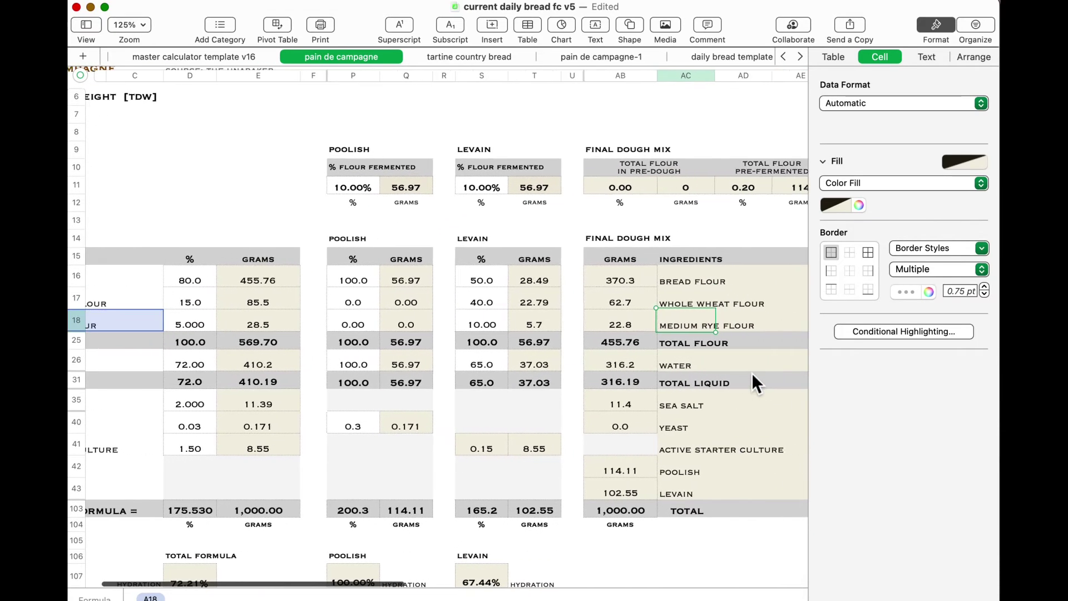
click(942, 23)
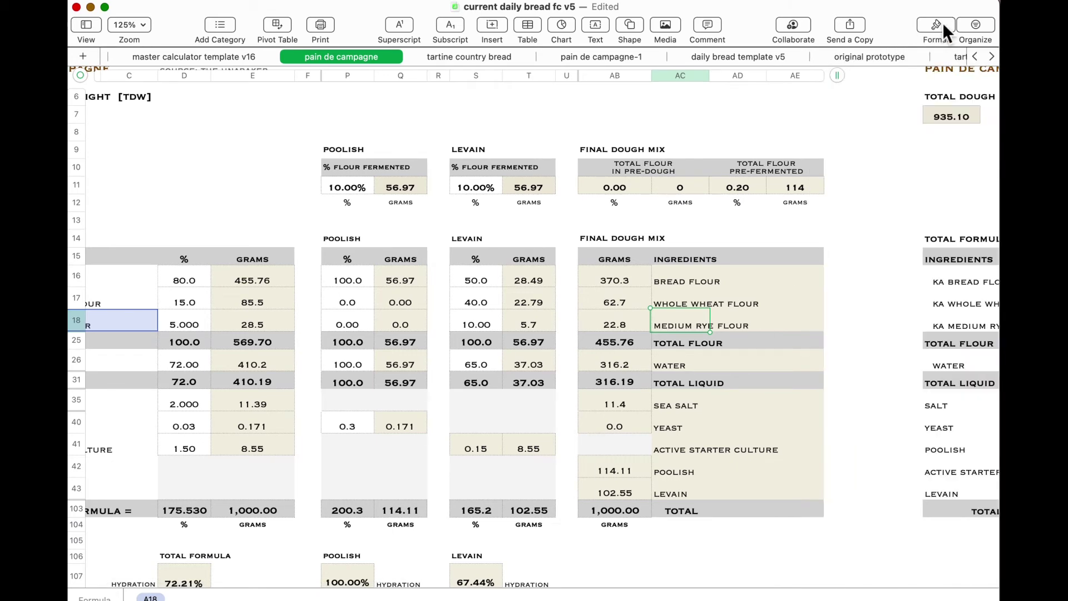
scroll(707, 234, left, 2)
scroll(706, 233, left, 2)
scroll(707, 233, up, 1)
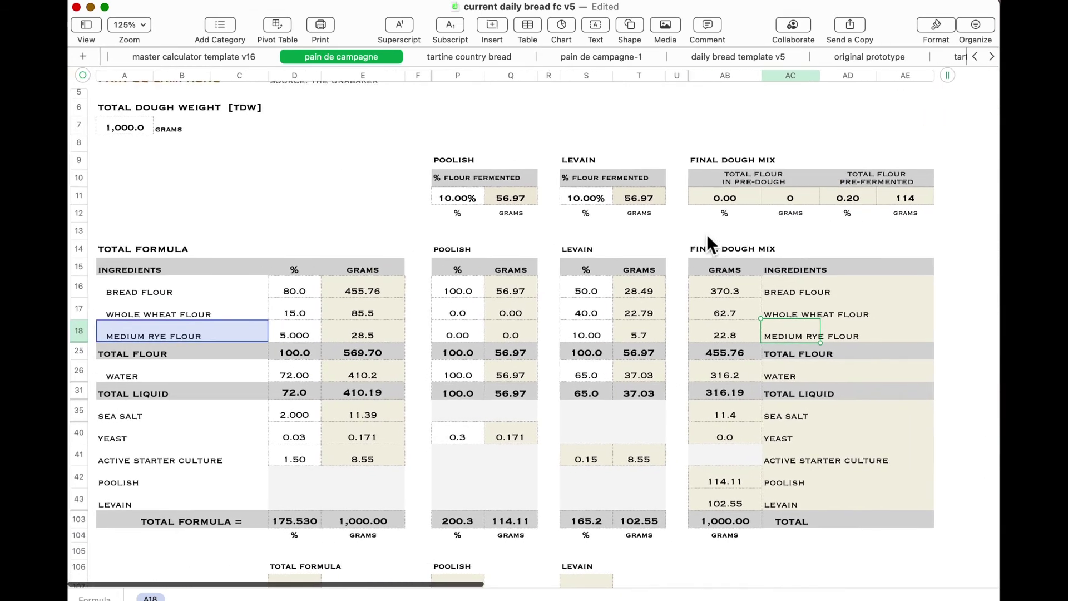
scroll(706, 234, up, 3)
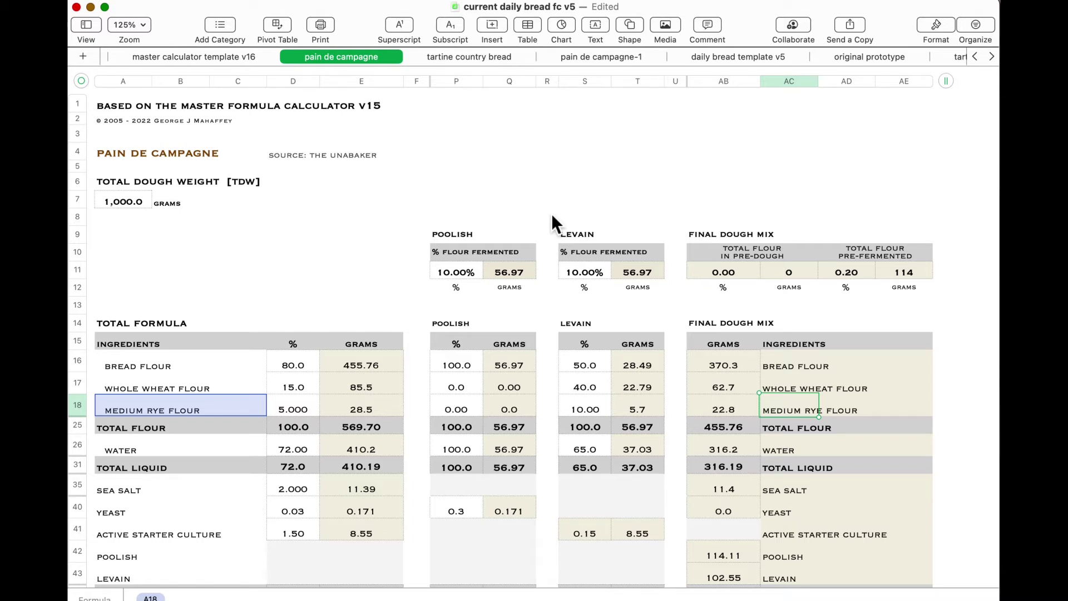
scroll(552, 216, down, 3)
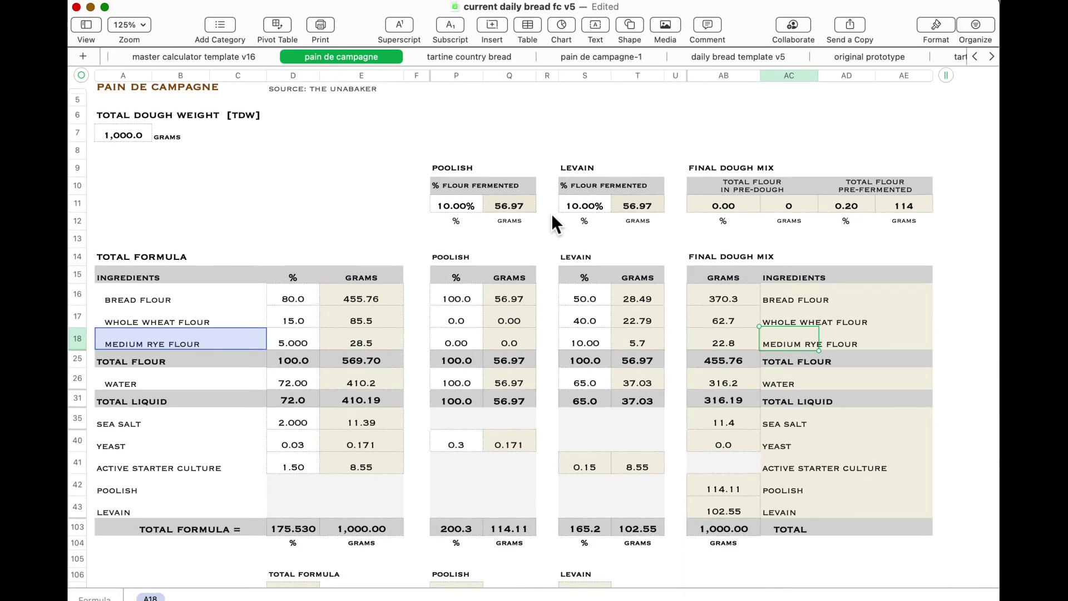
scroll(552, 218, up, 3)
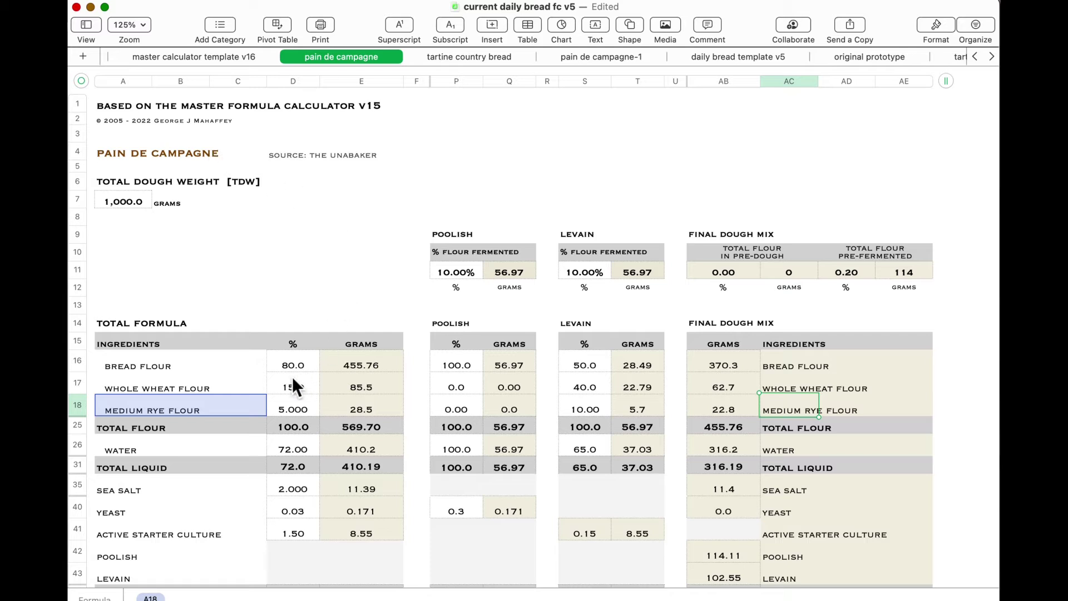
scroll(381, 267, down, 1)
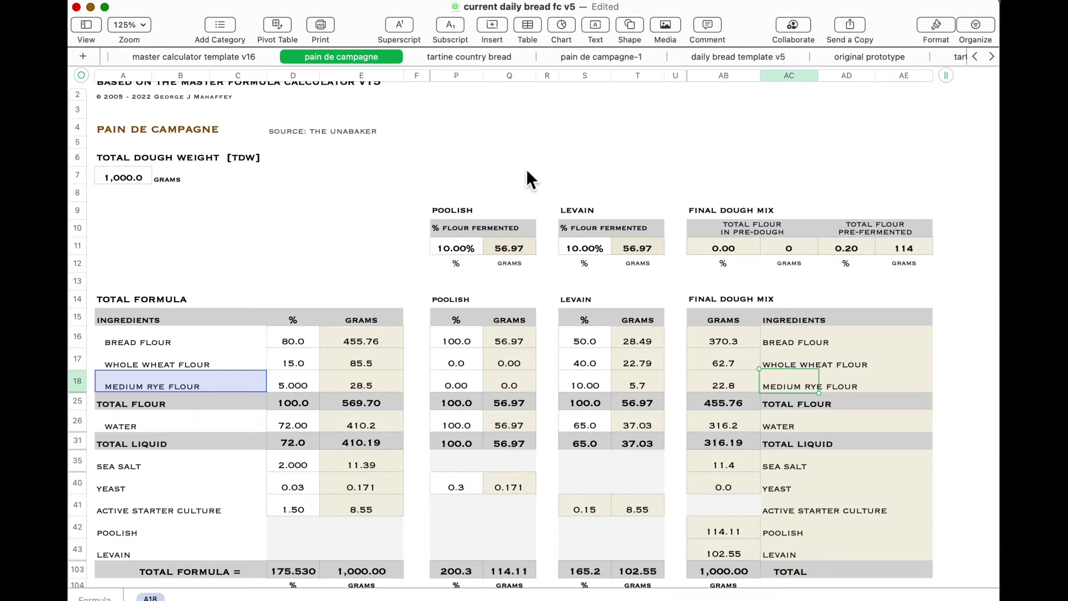
Step: Compare the pain de campagne formula with the reverse engineering template beside it on the same sheet
scroll(526, 168, right, 5)
scroll(528, 178, right, 10)
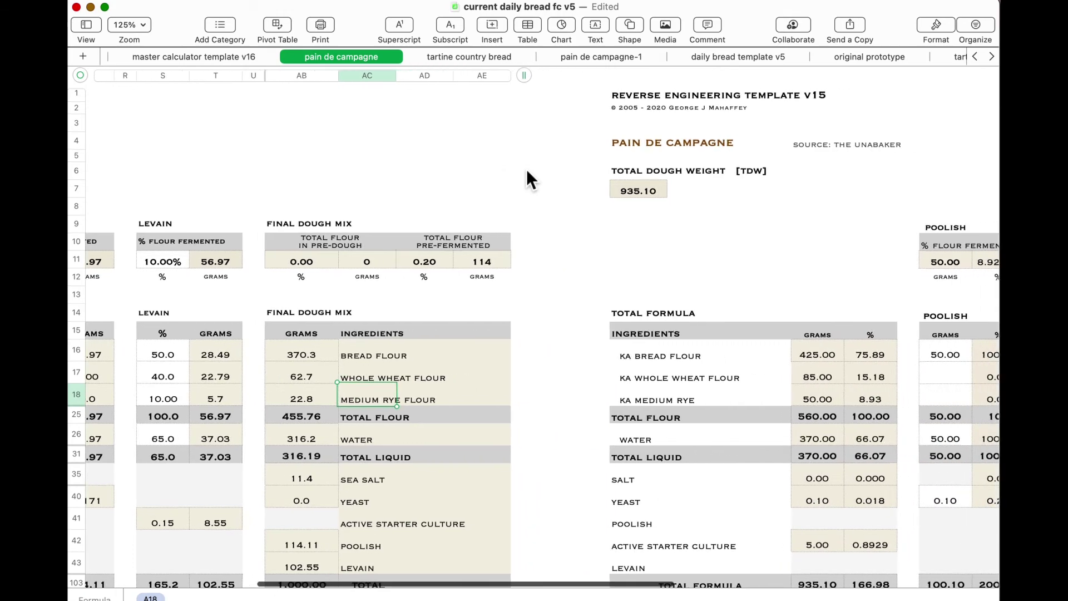
scroll(526, 179, right, 3)
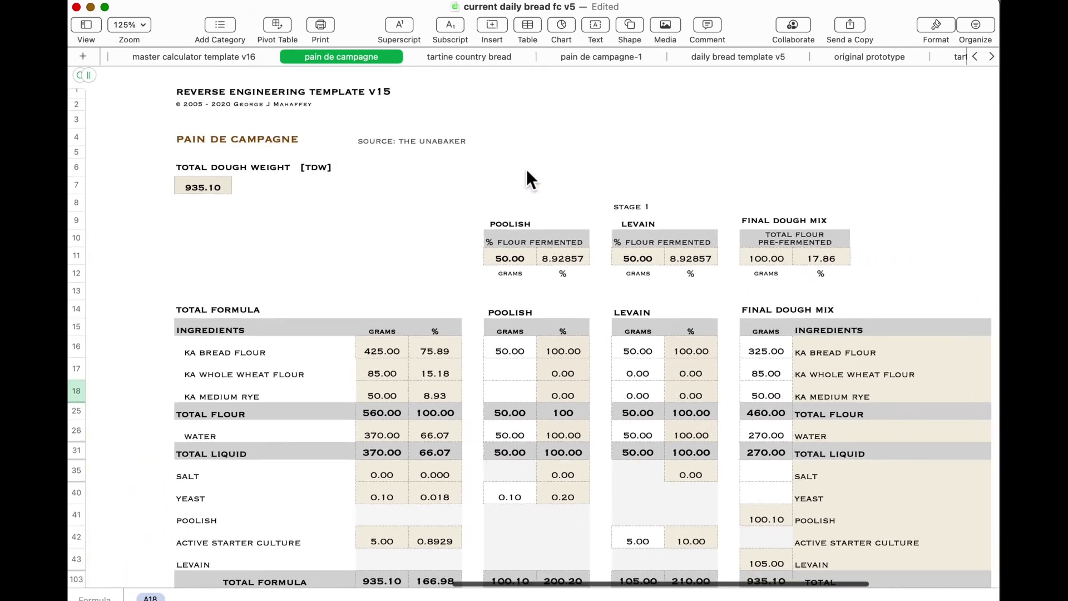
scroll(527, 172, right, 3)
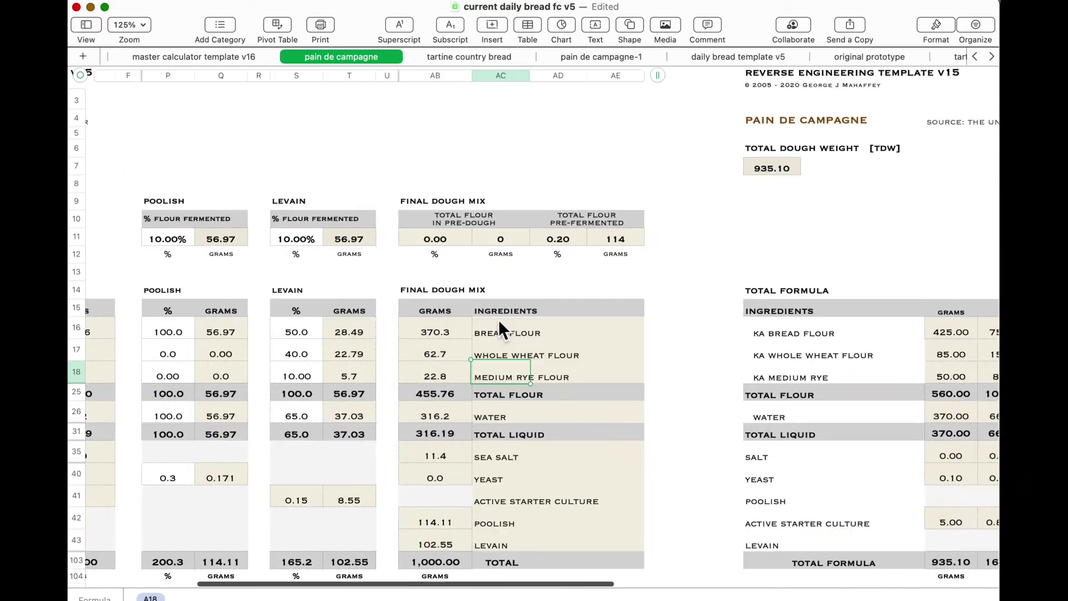
scroll(498, 319, left, 5)
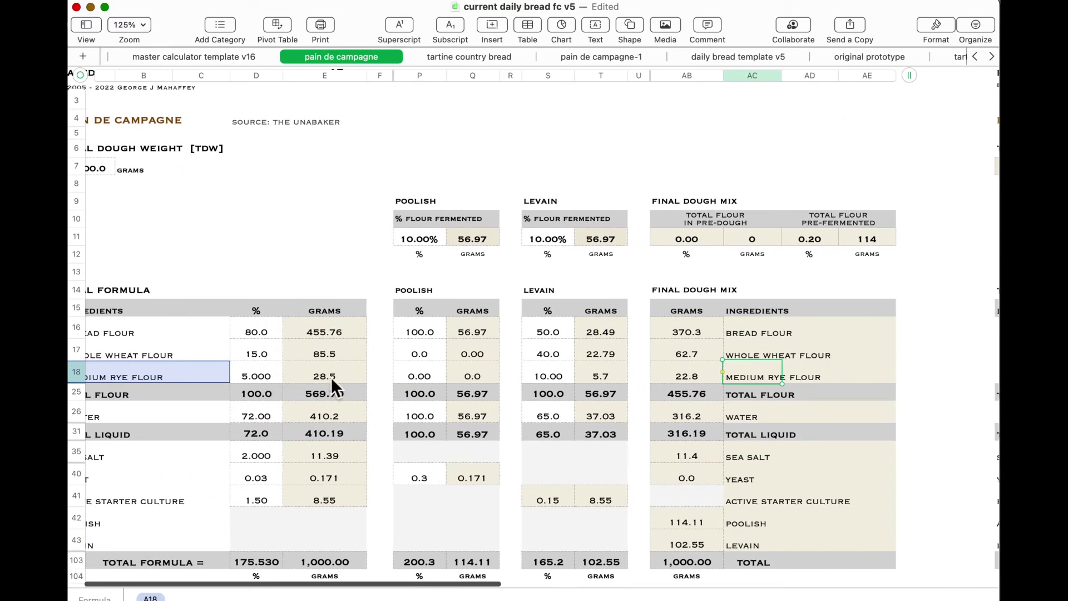
scroll(330, 376, right, 15)
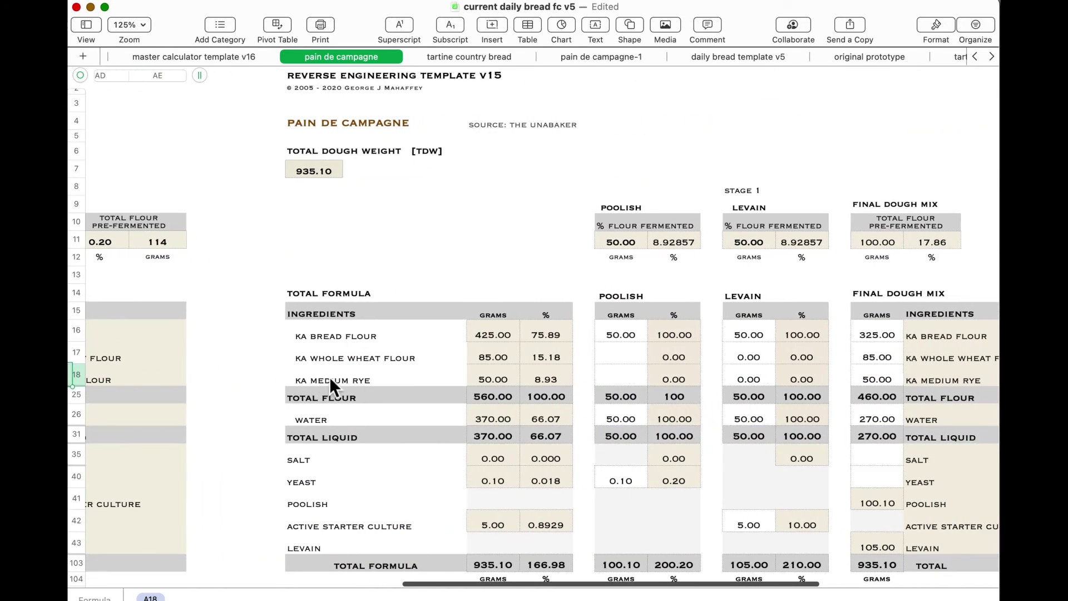
scroll(330, 376, right, 10)
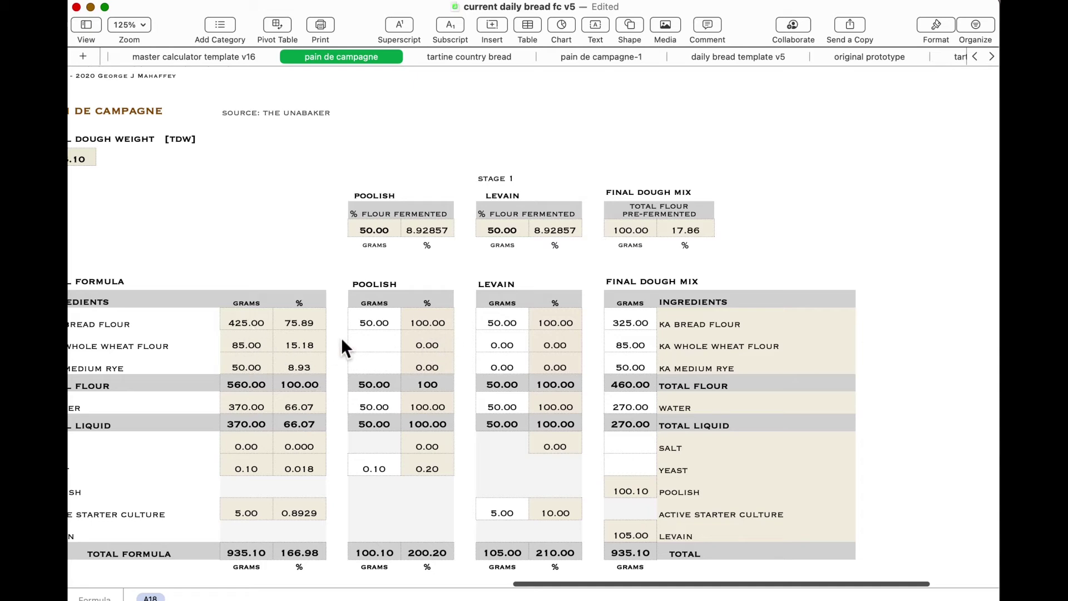
scroll(342, 347, left, 20)
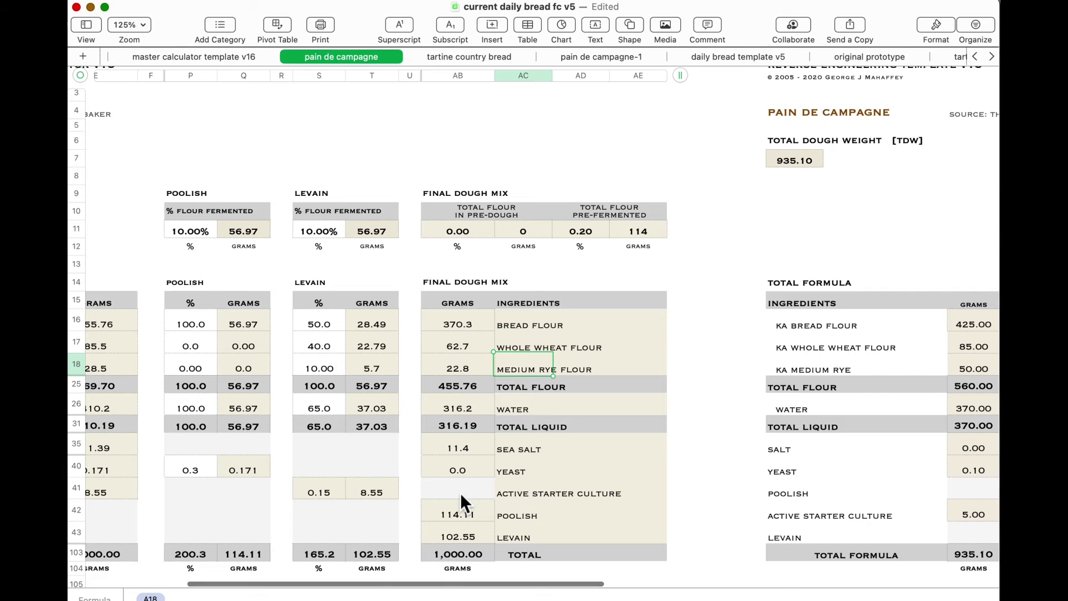
scroll(461, 495, right, 15)
scroll(459, 492, right, 2)
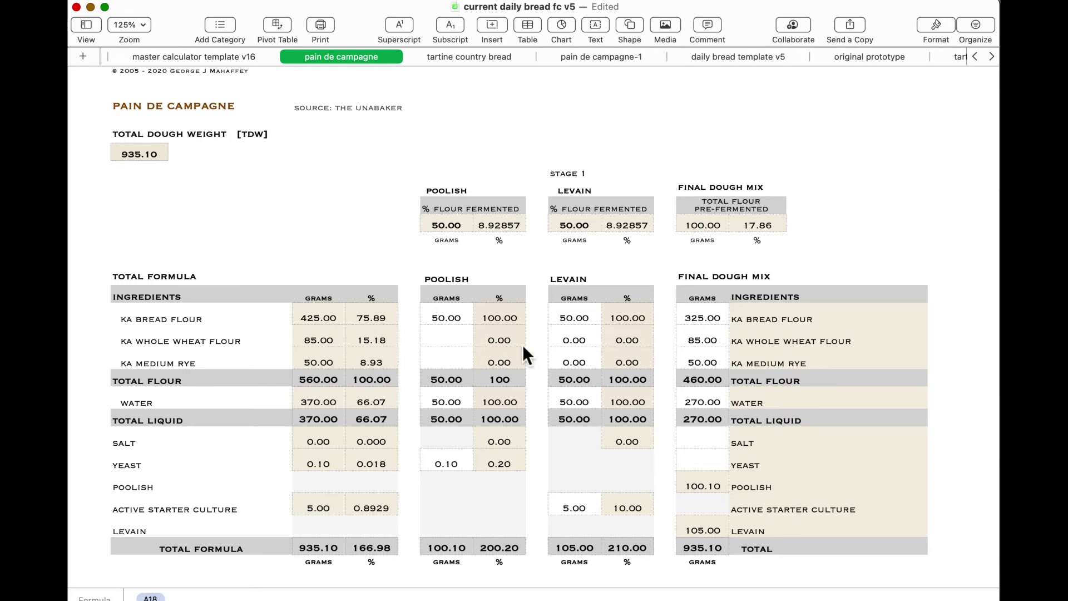
Step: Clear the three flour weights and the water weight from the final dough mix of the reverse engineering template
drag(699, 325, 705, 361)
key(Delete)
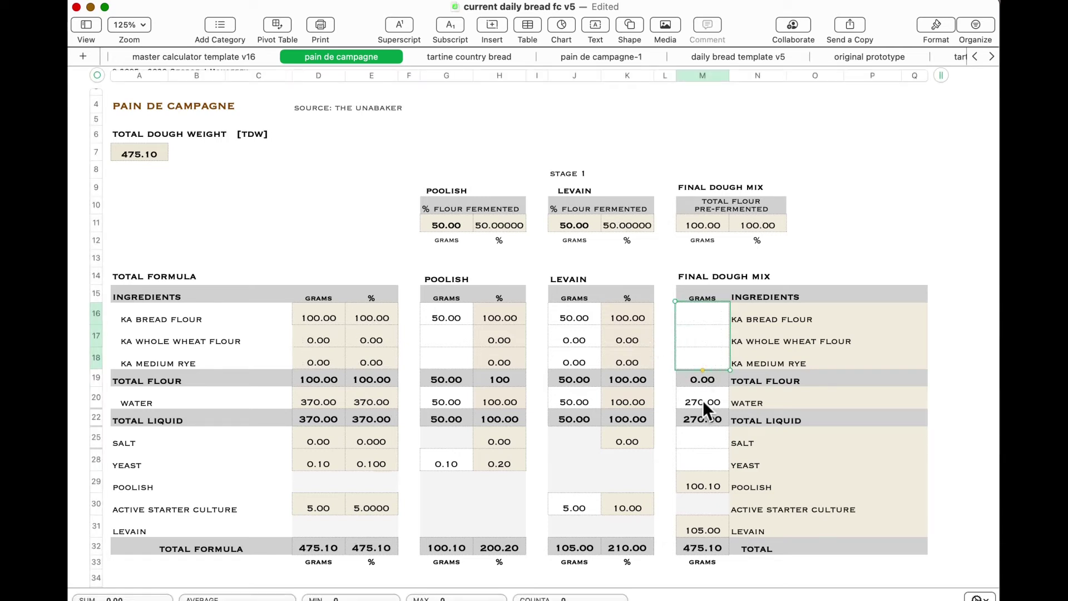
click(703, 399)
key(Delete)
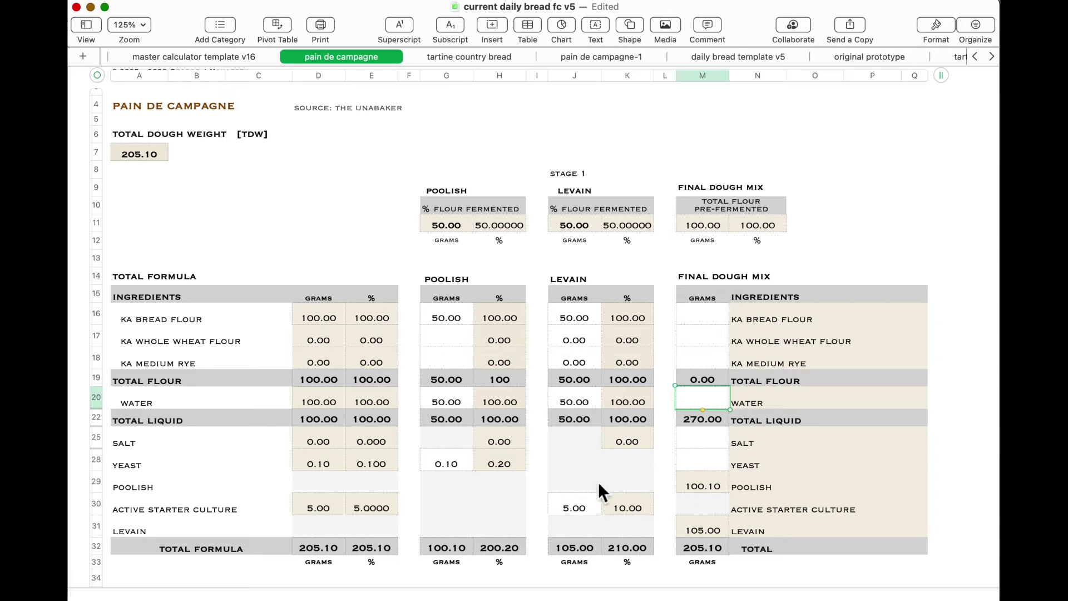
Step: Clear the levain's flour, water and starter weights and the poolish's bread flour, water and yeast weights in the reverse engineering template
click(586, 491)
click(586, 509)
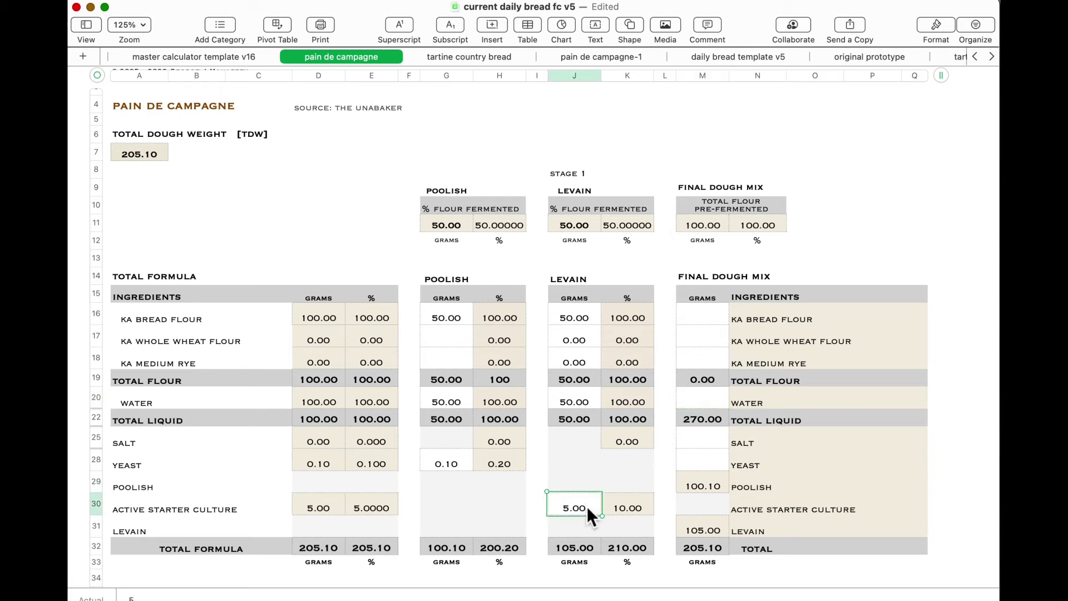
super+click(589, 405)
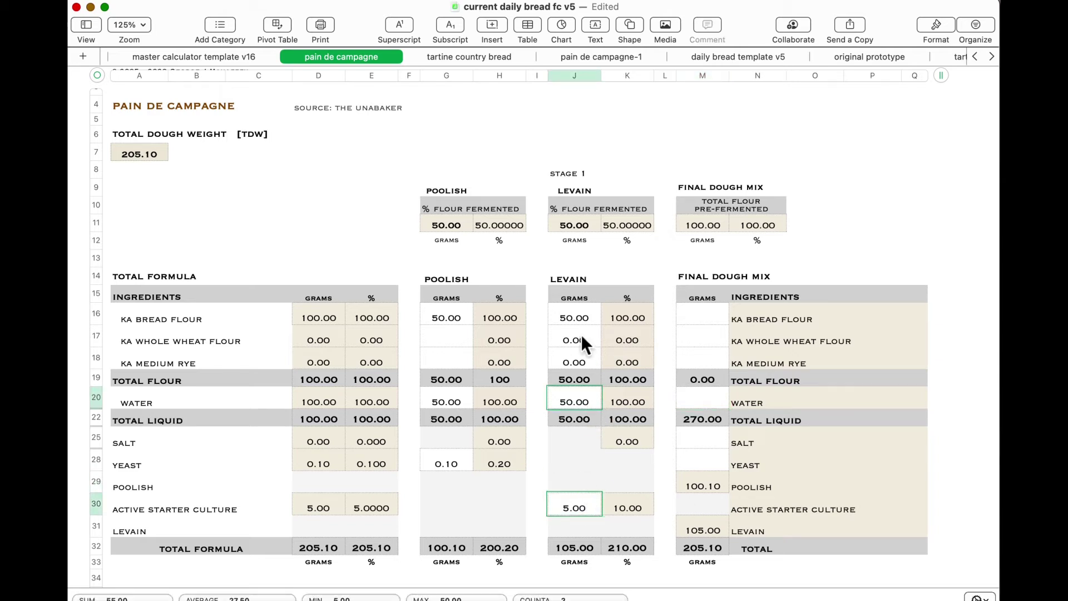
drag(583, 319, 582, 361)
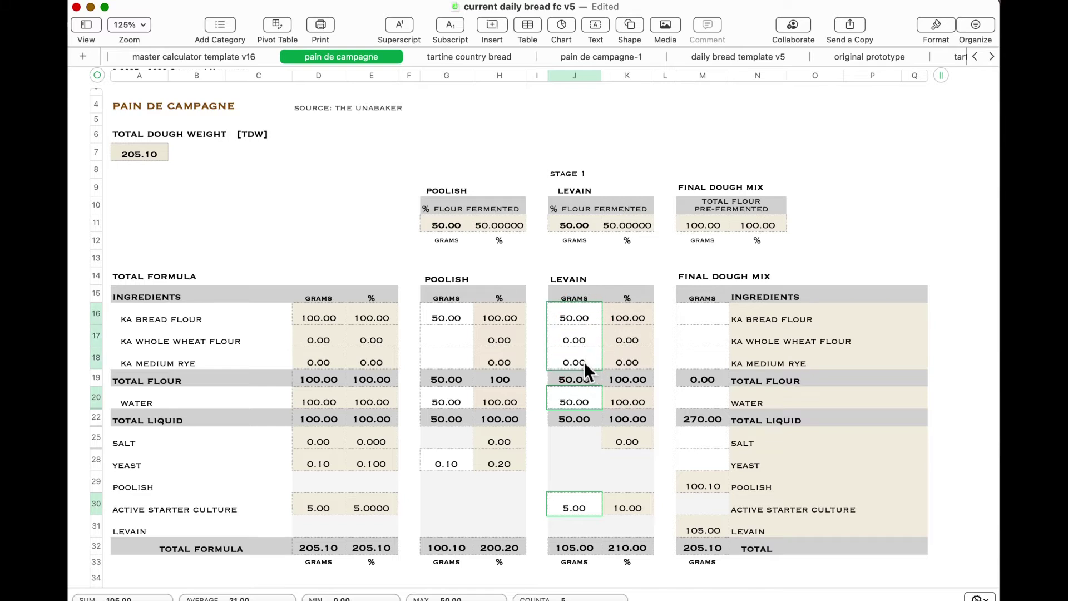
super+click(439, 312)
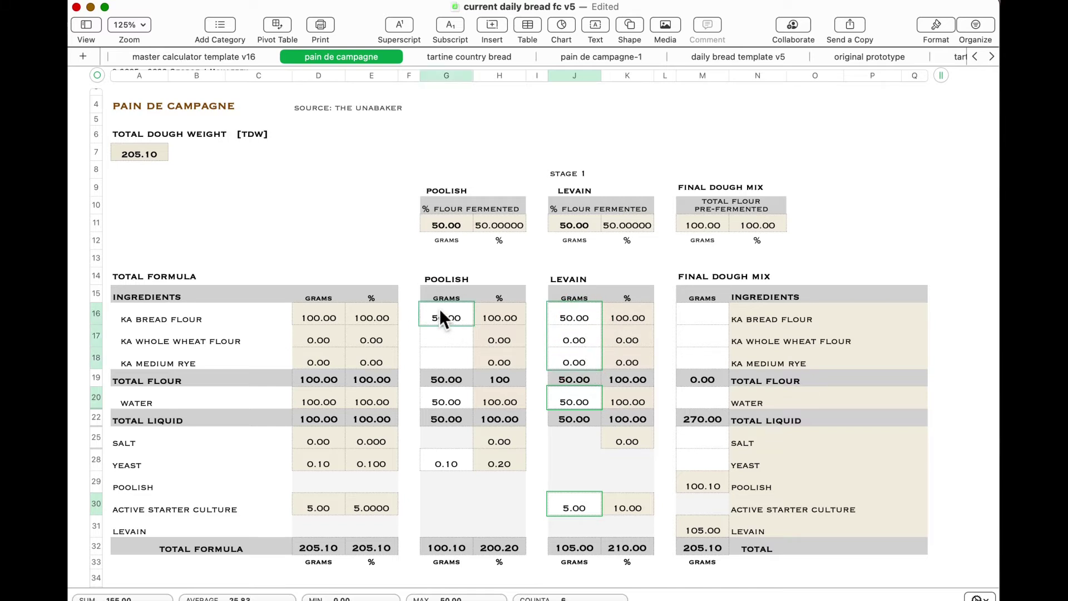
super+click(456, 463)
key(BackSpace)
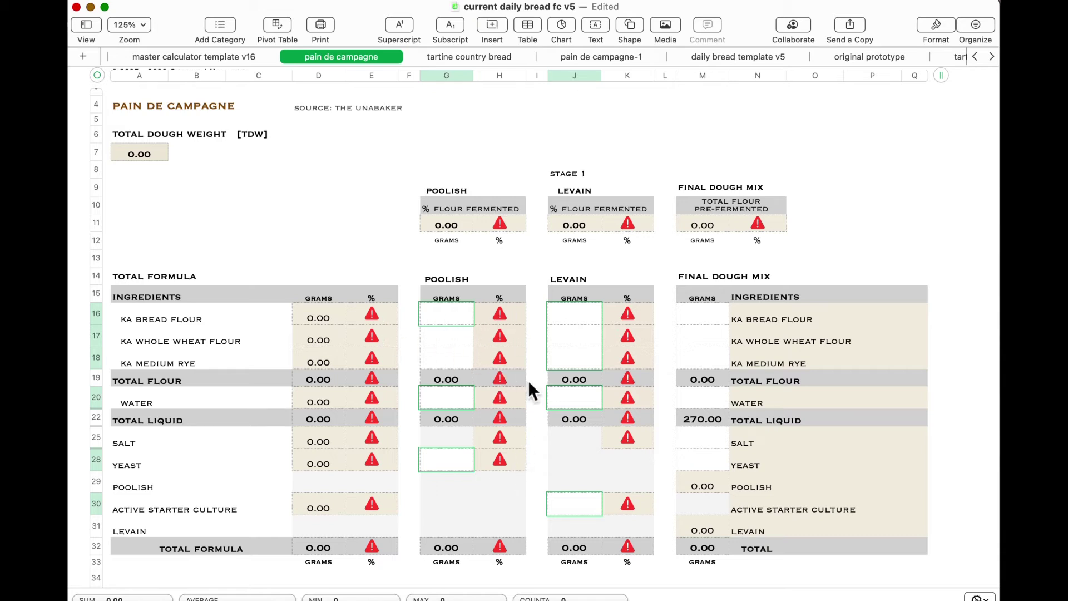
Step: Enter 50 grams of bread flour and 50 grams of water for the poolish in the reverse engineering template
click(705, 322)
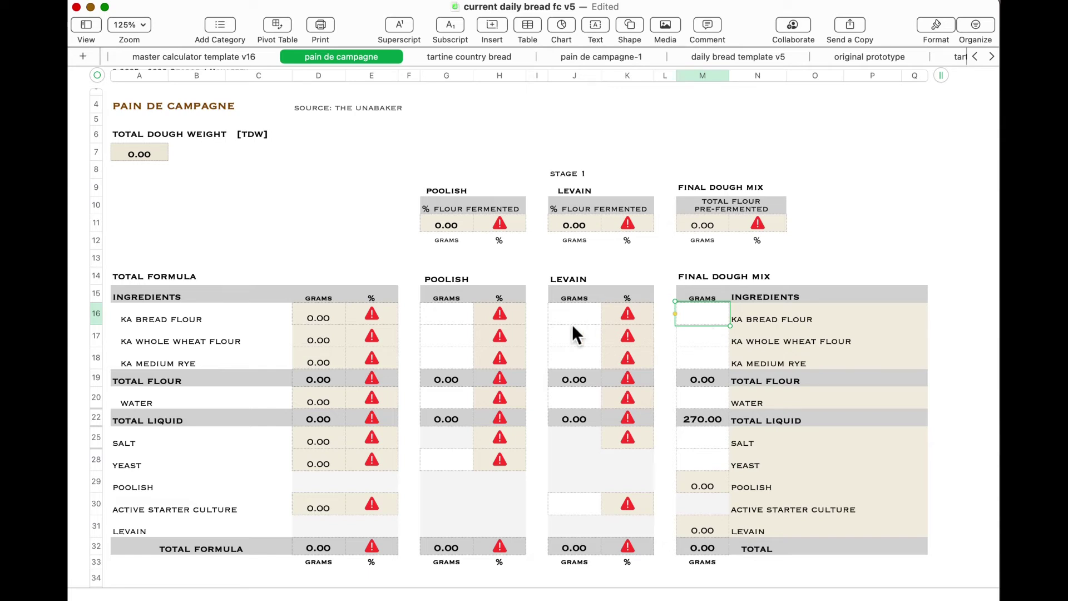
scroll(575, 334, up, 2)
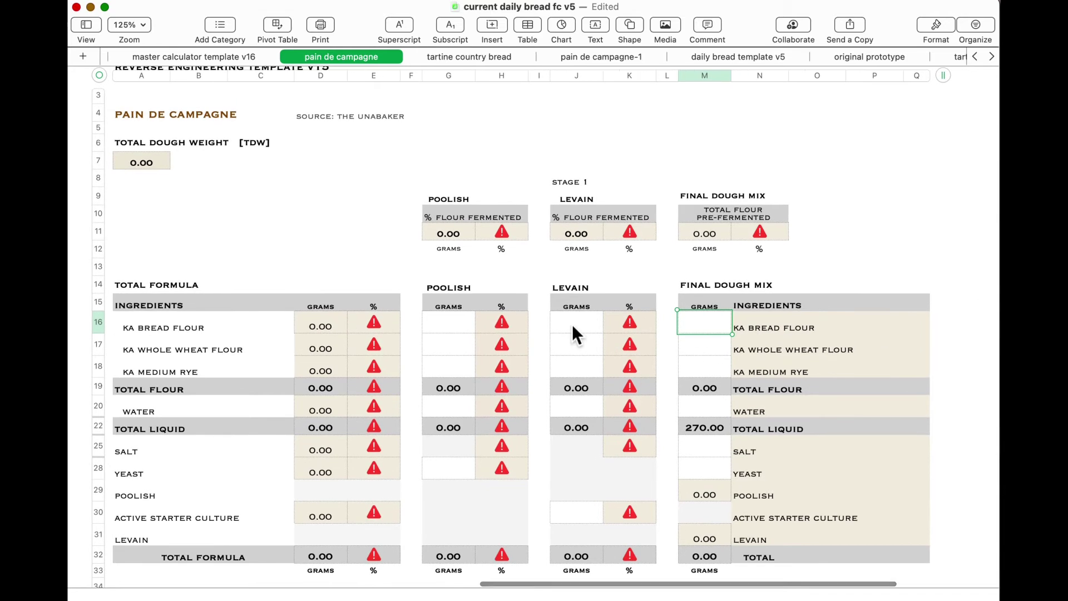
click(450, 328)
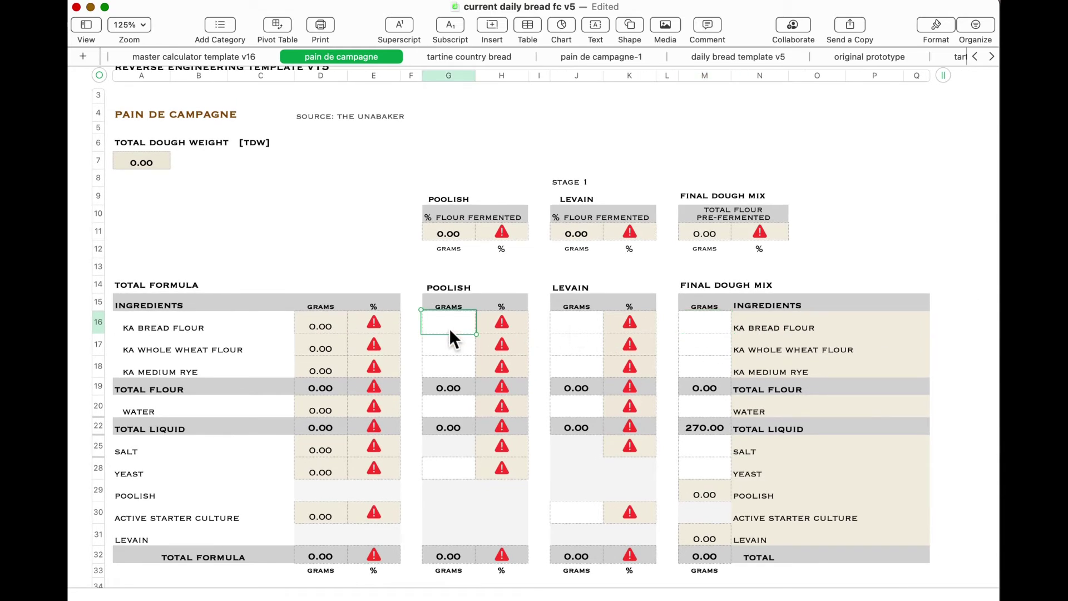
text(50)
click(454, 409)
text(50)
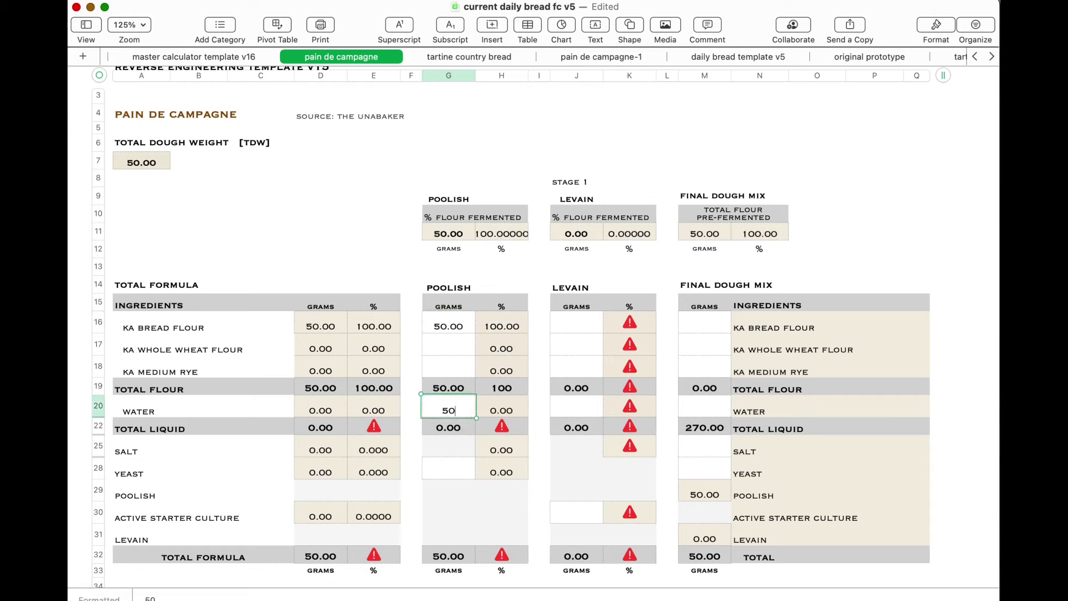
key(Return)
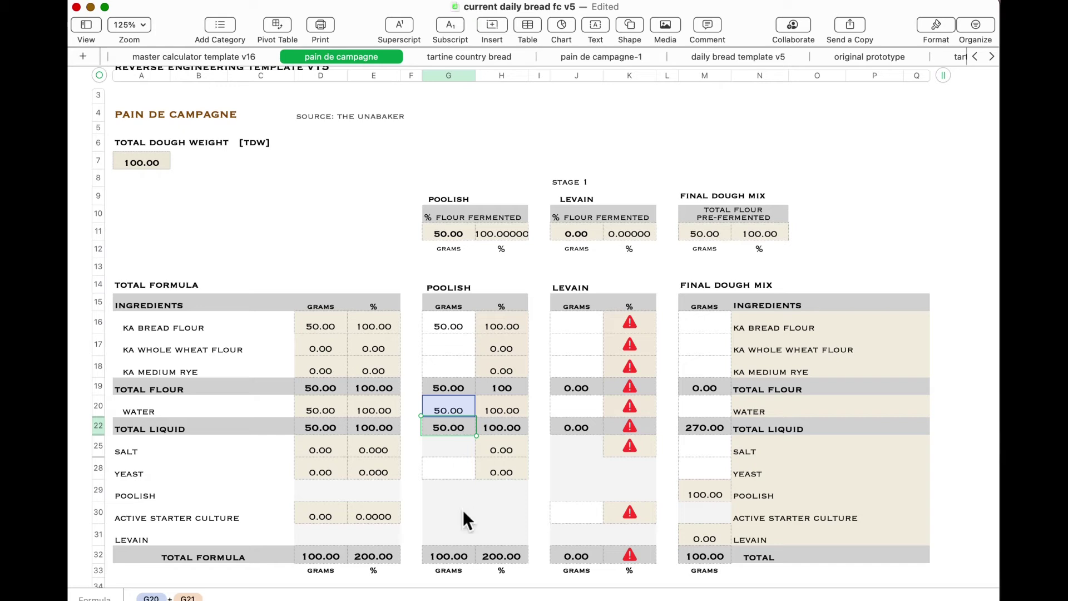
Step: Enter 0.1 grams of yeast for the poolish in the reverse engineering template
click(460, 475)
text(0.1)
key(Return)
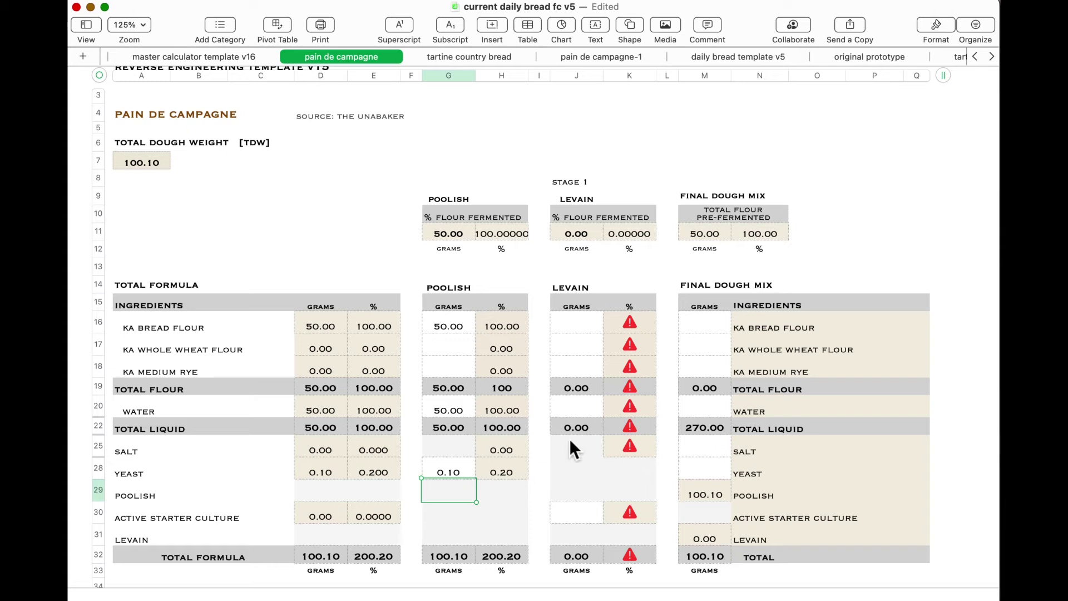
Step: Enter 50 grams of bread flour, 50 grams of water and 5 grams of active starter culture for the levain
click(577, 338)
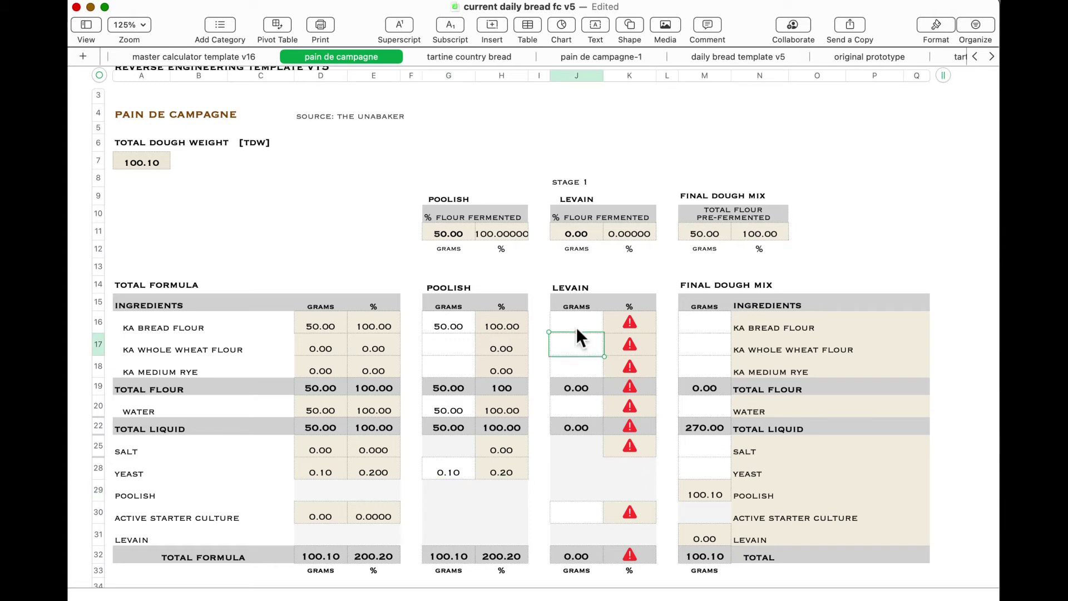
click(576, 329)
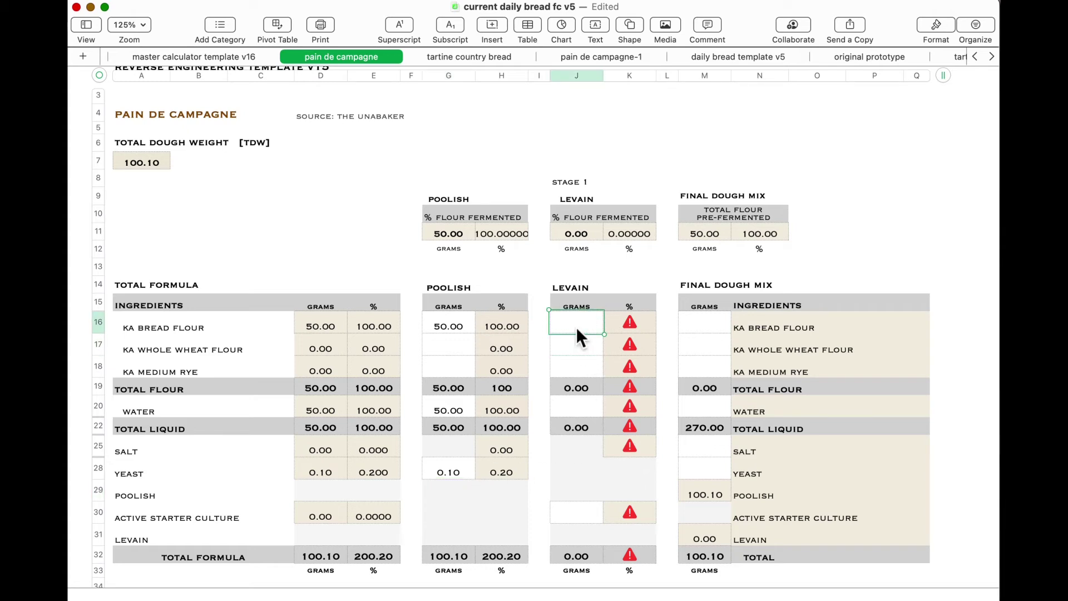
text(50)
key(Return)
click(586, 397)
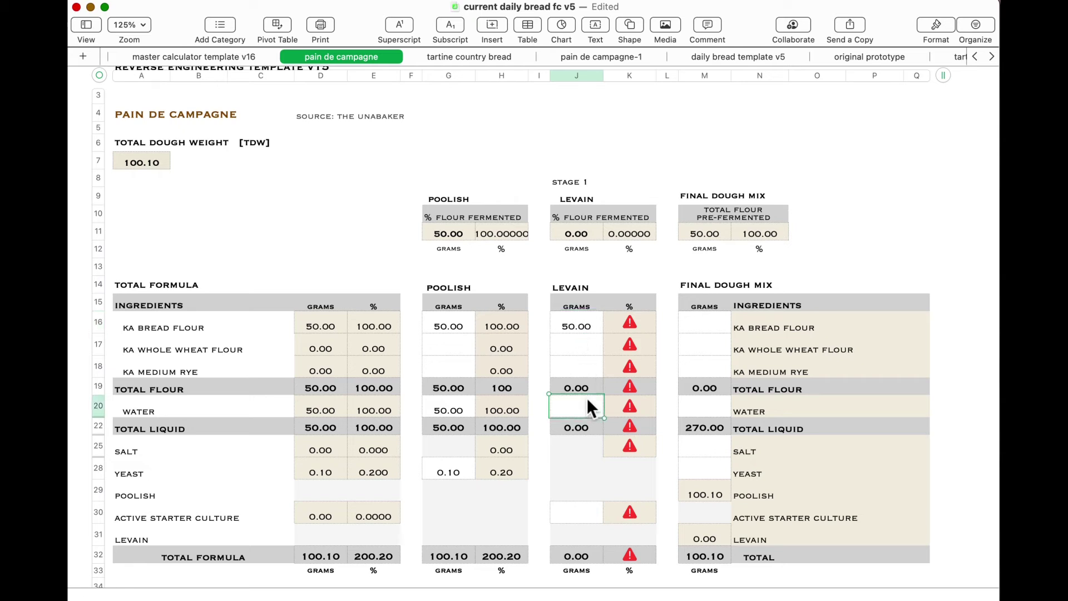
text(50)
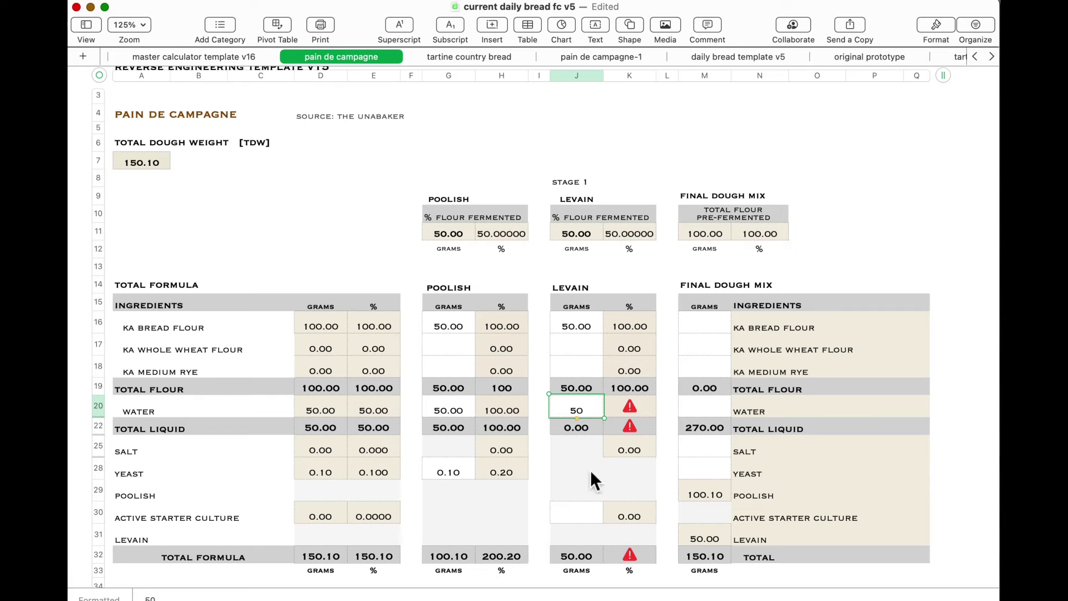
click(585, 515)
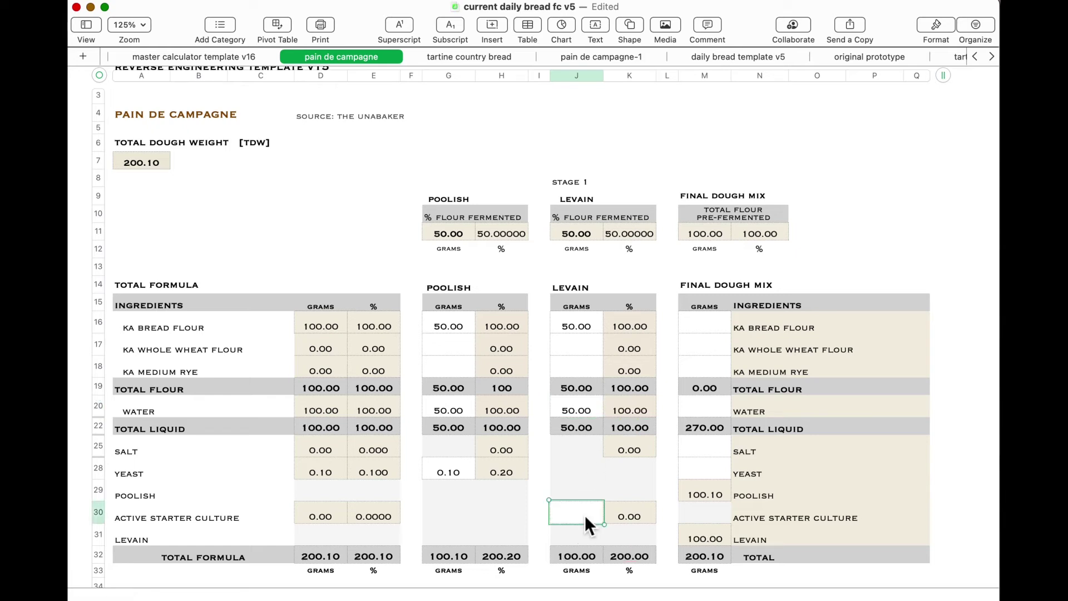
text(5)
key(Return)
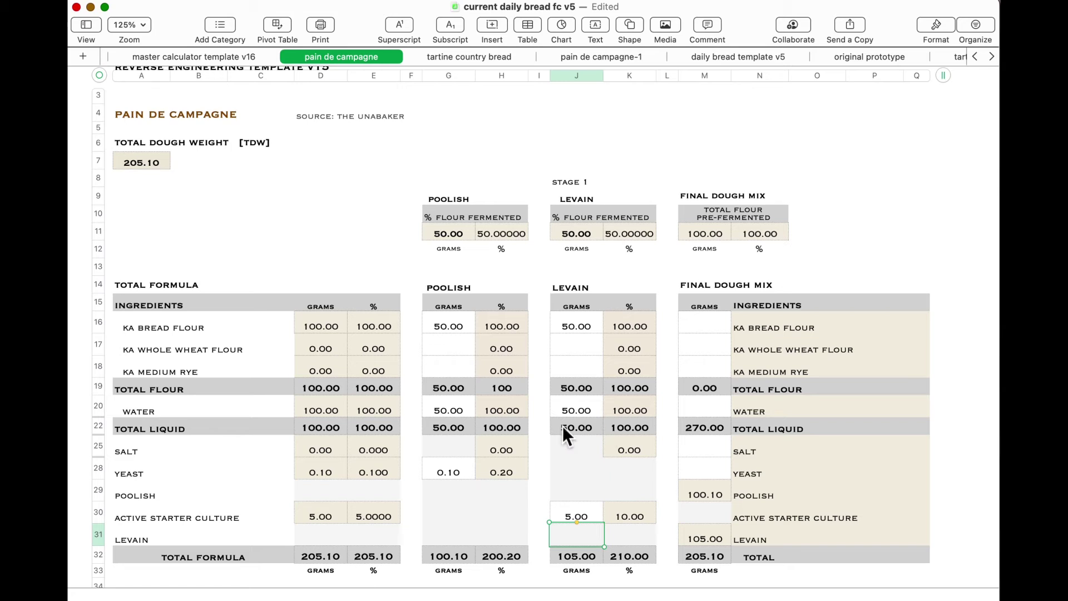
Step: Try 10 and 15 grams of active starter culture in the levain, and return the weight to 5 grams
click(579, 512)
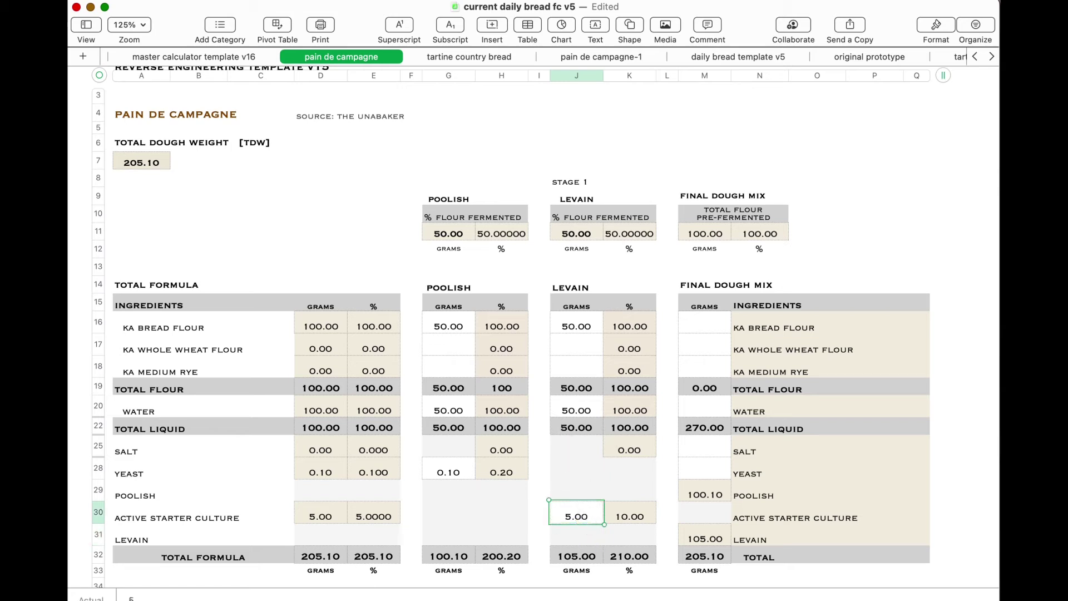
text(10)
key(Return)
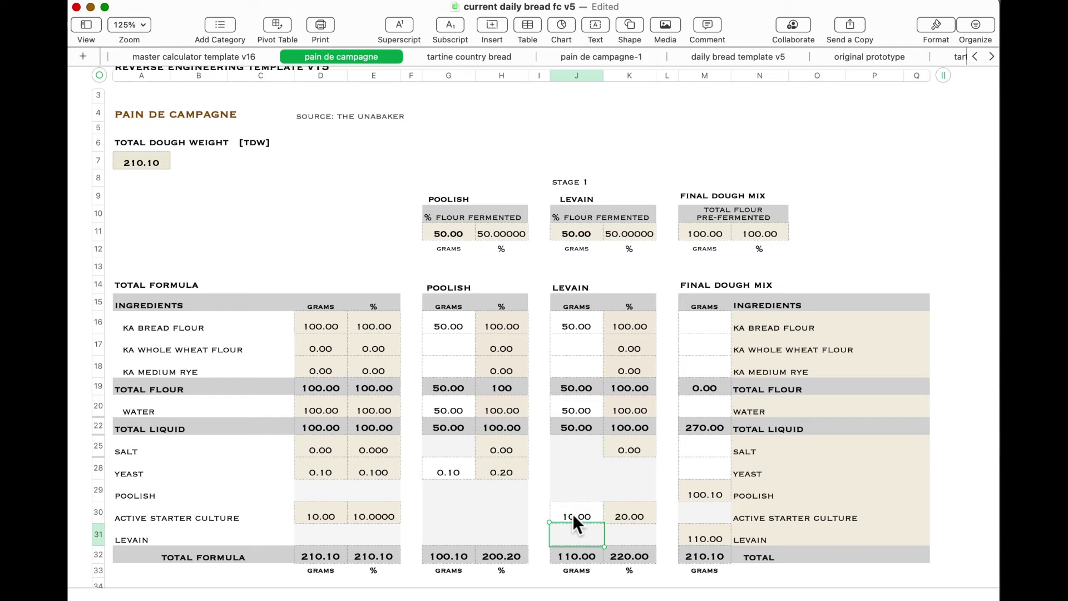
click(577, 514)
text(15)
key(Return)
click(575, 518)
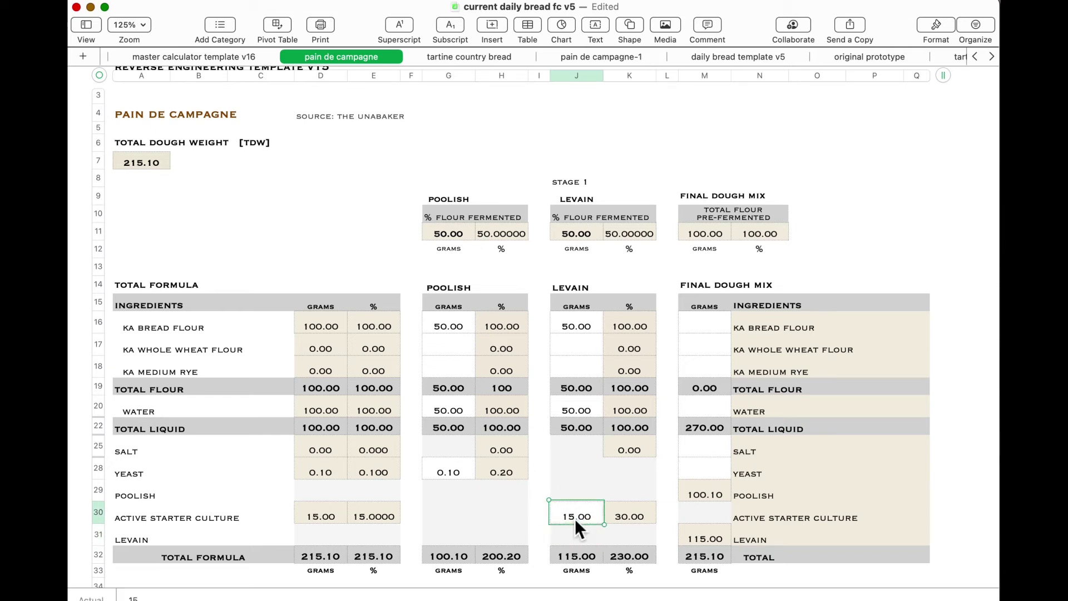
text(5)
key(Return)
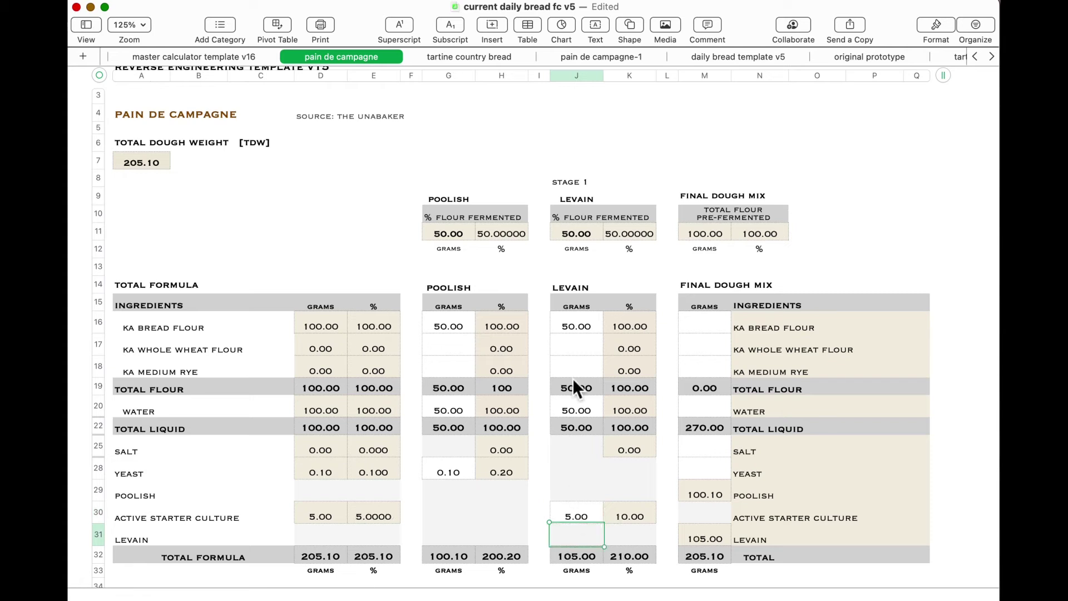
Step: Split the levain's flour into 40 grams of bread flour, 5 grams of whole wheat flour and 5 grams of medium rye
click(577, 329)
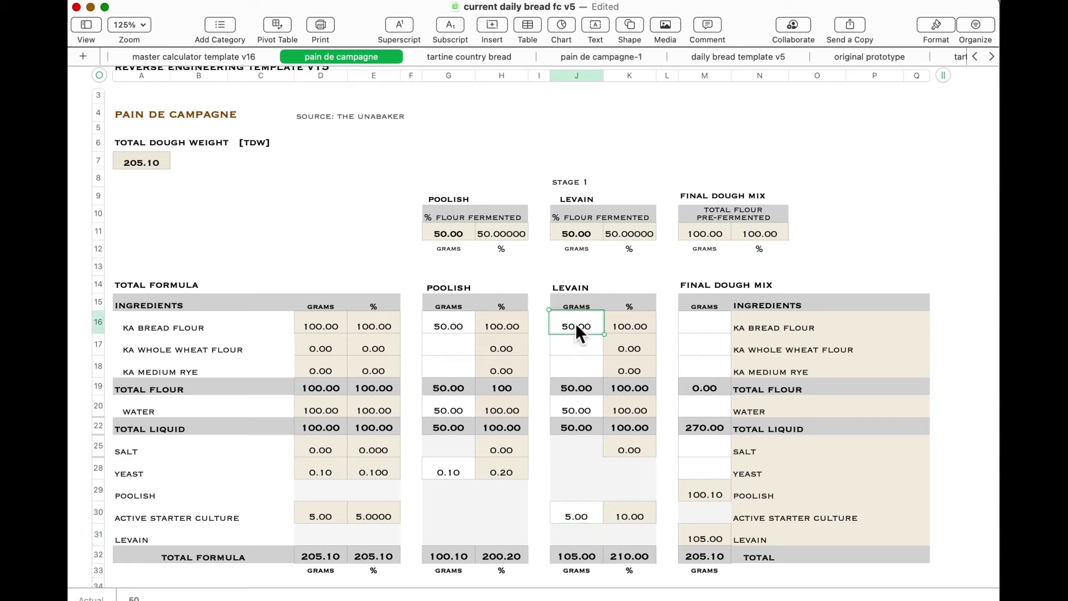
text(40)
key(Return)
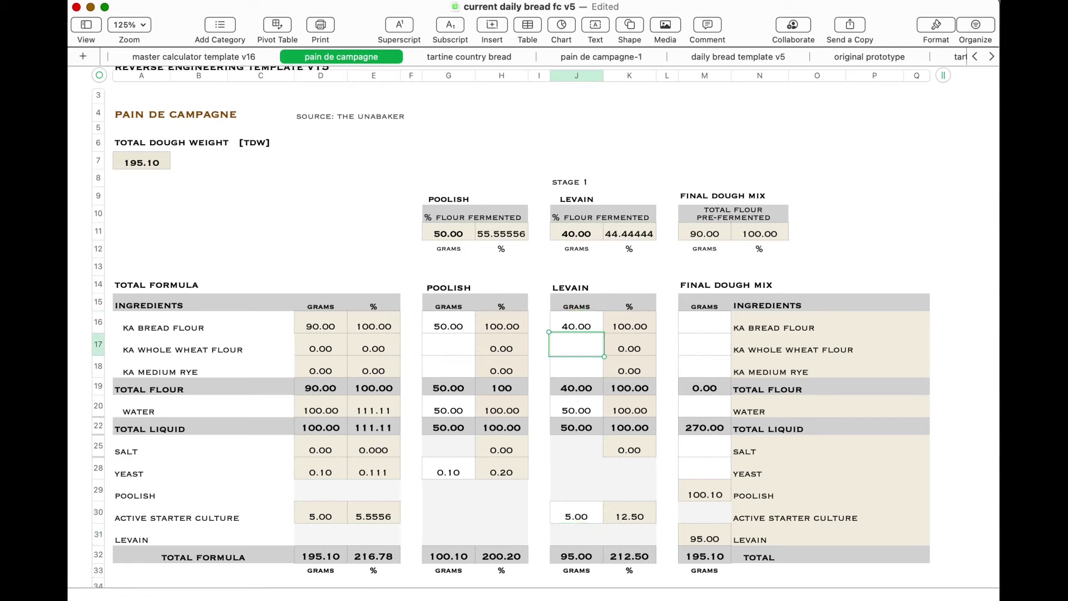
text(5)
key(Return)
text(5)
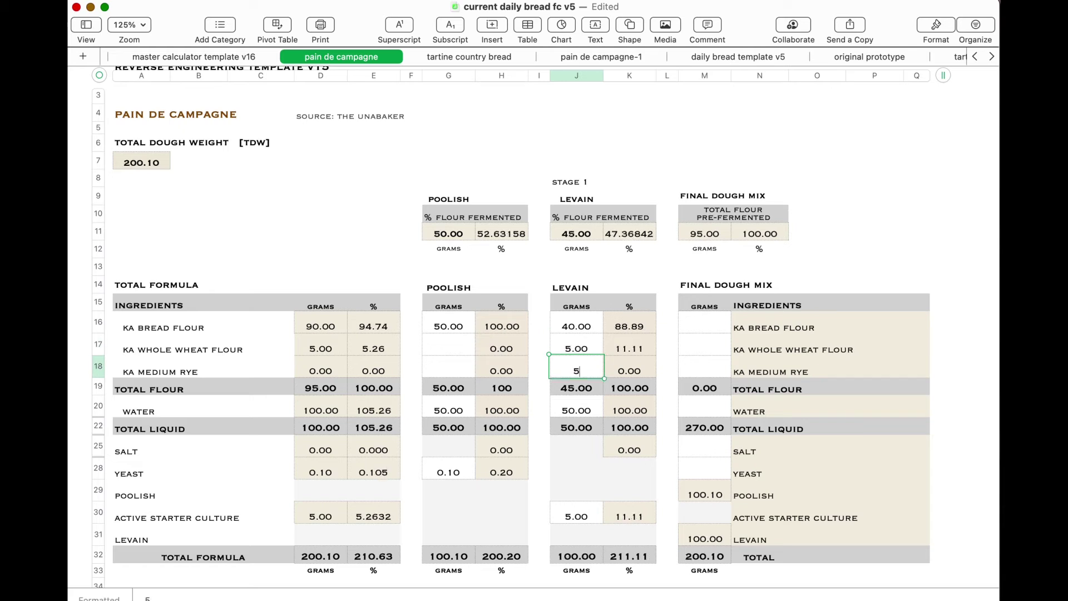
key(Return)
click(574, 432)
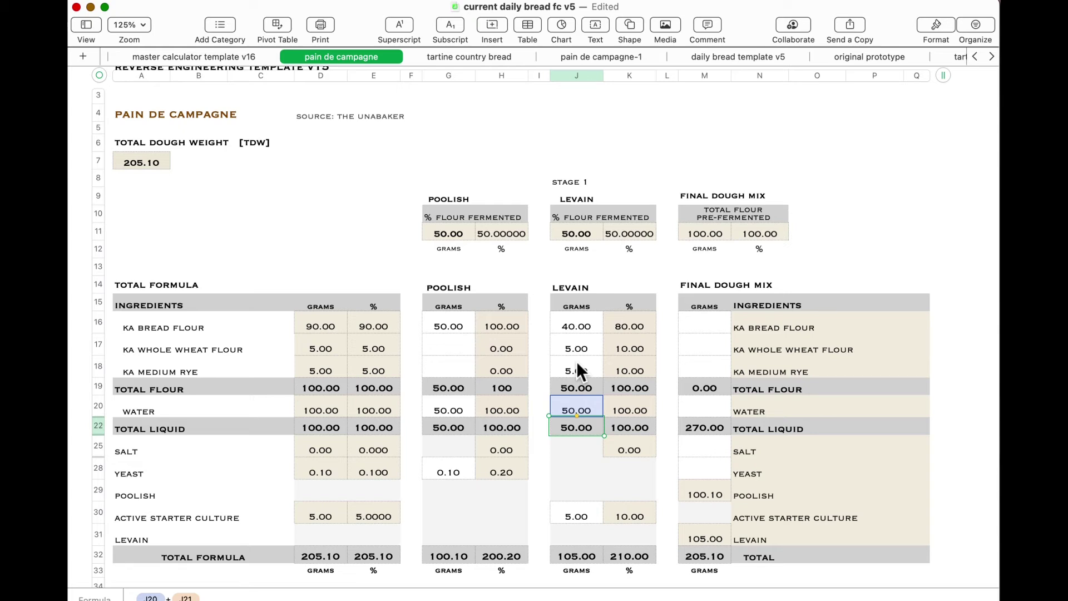
Step: Set the poolish's whole wheat flour and medium rye weights to 0 grams
click(455, 351)
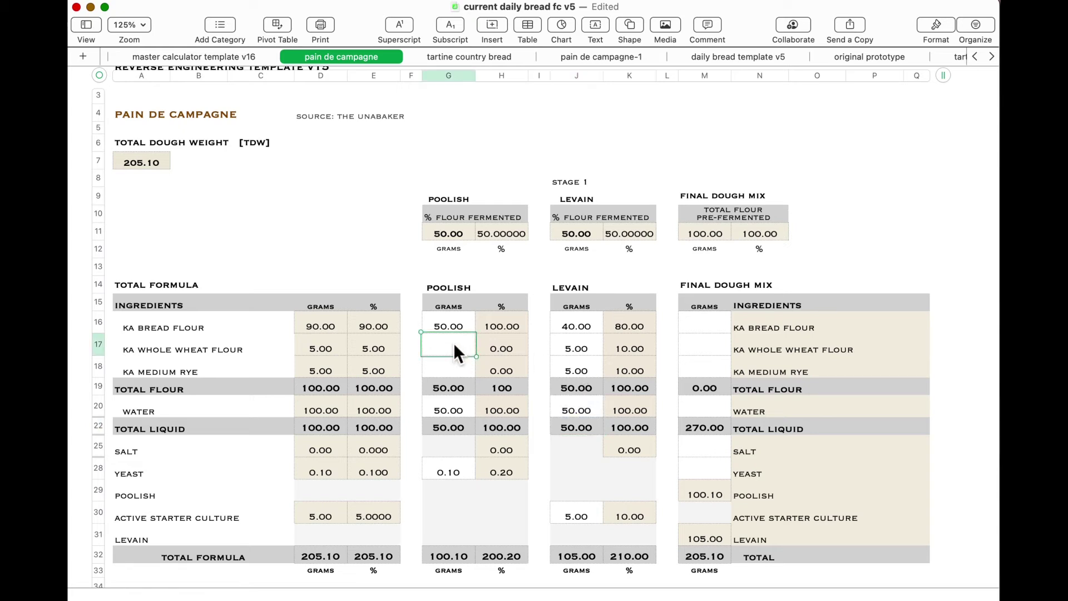
text(0)
key(Return)
text(0)
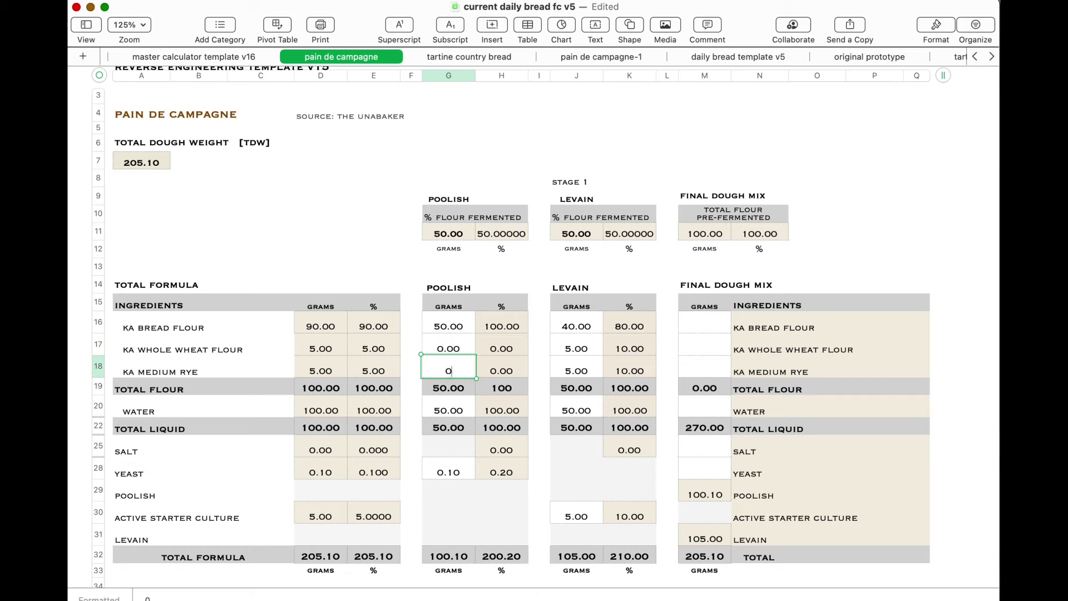
key(Return)
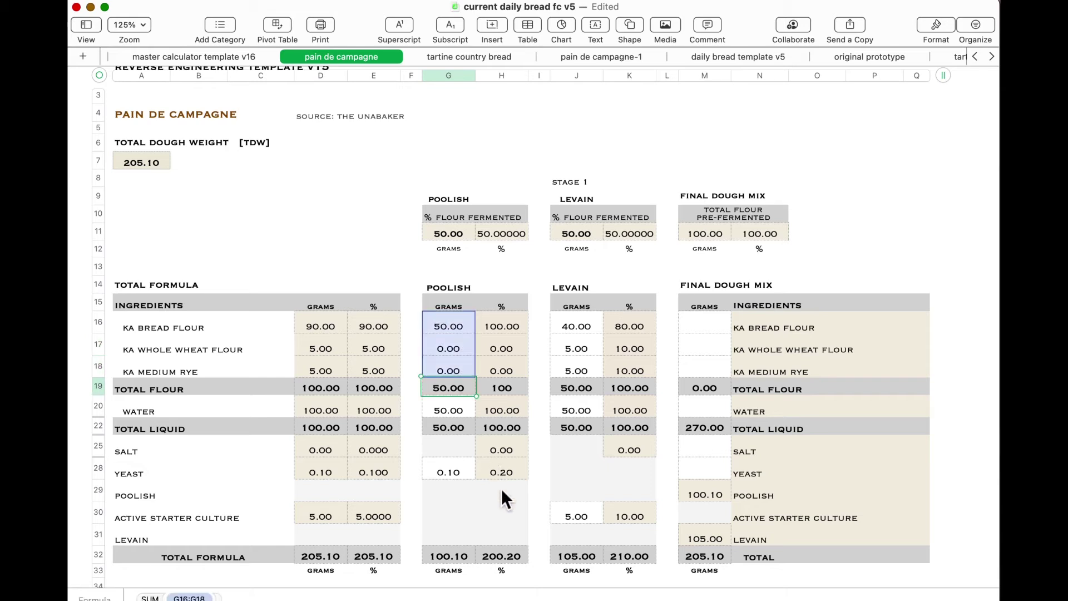
click(502, 491)
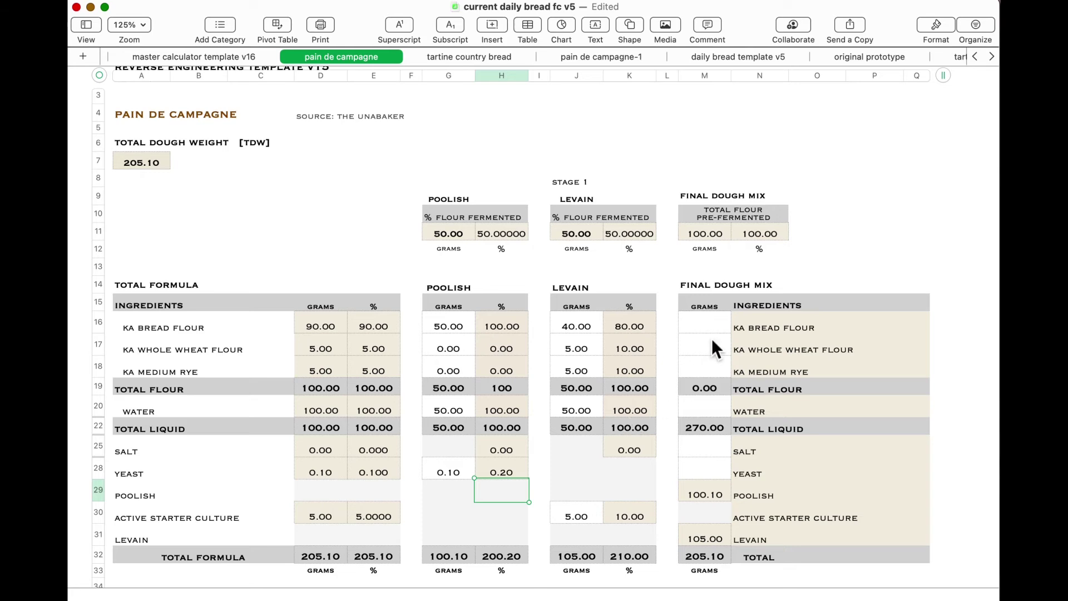
Step: Enter 325 grams of bread flour, 85 grams of whole wheat flour and 50 grams of medium rye in the final dough mix
scroll(712, 340, down, 3)
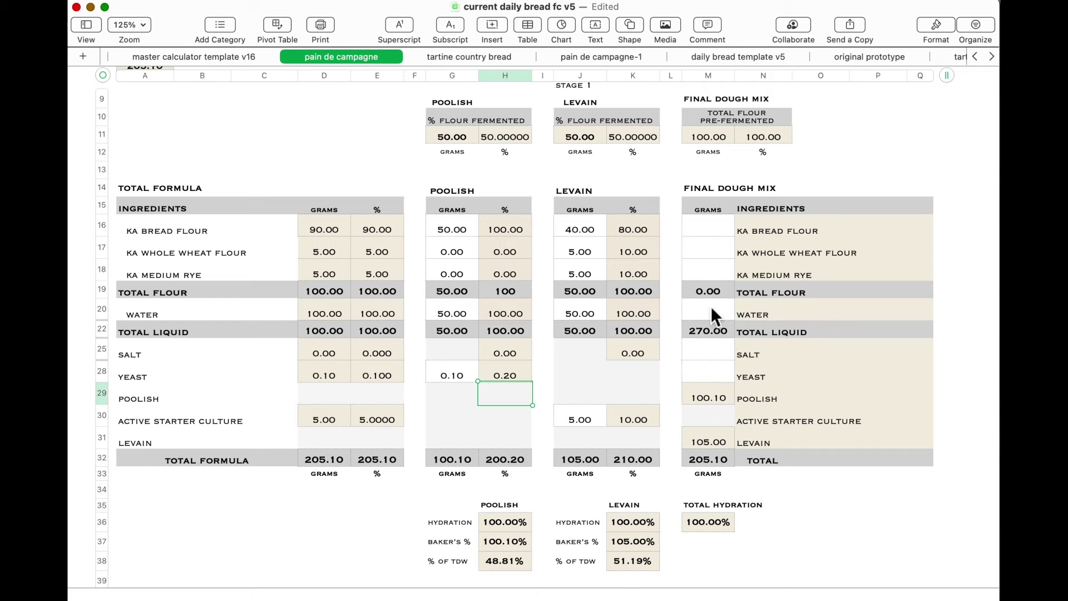
click(713, 238)
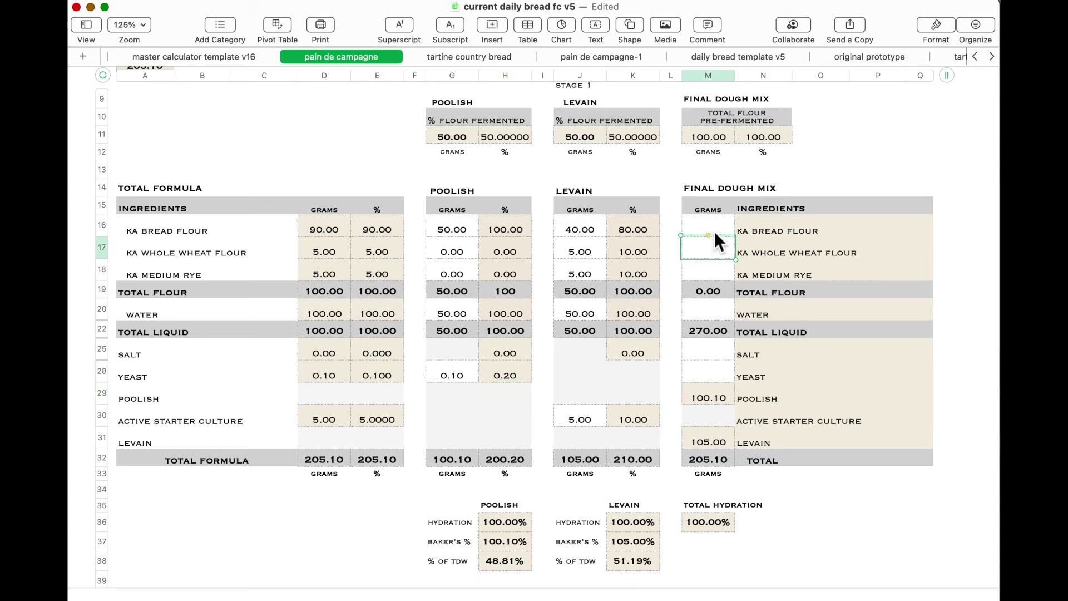
click(714, 232)
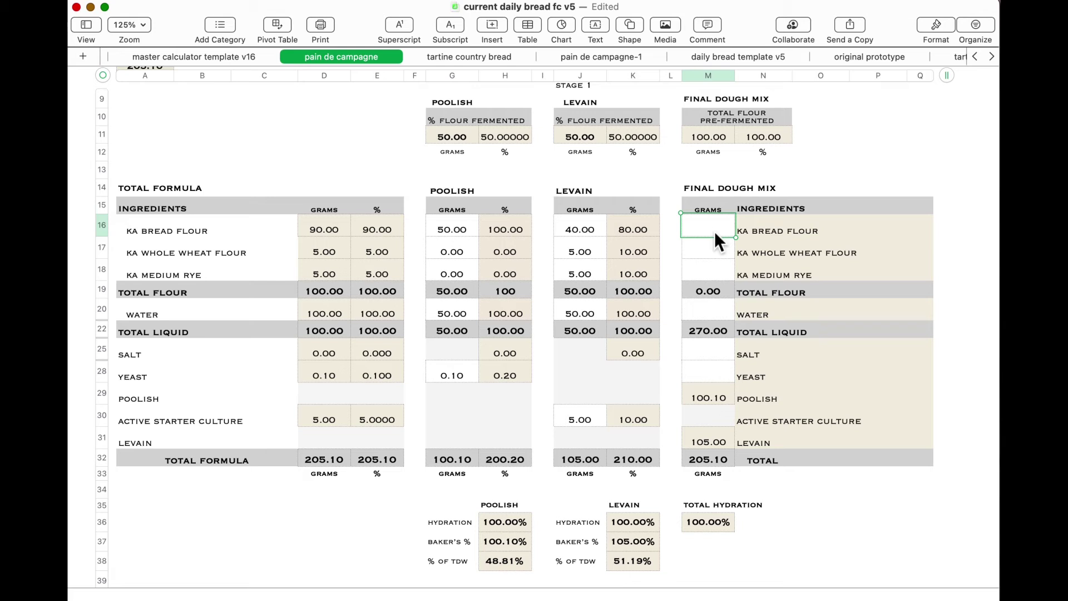
text(325)
key(Return)
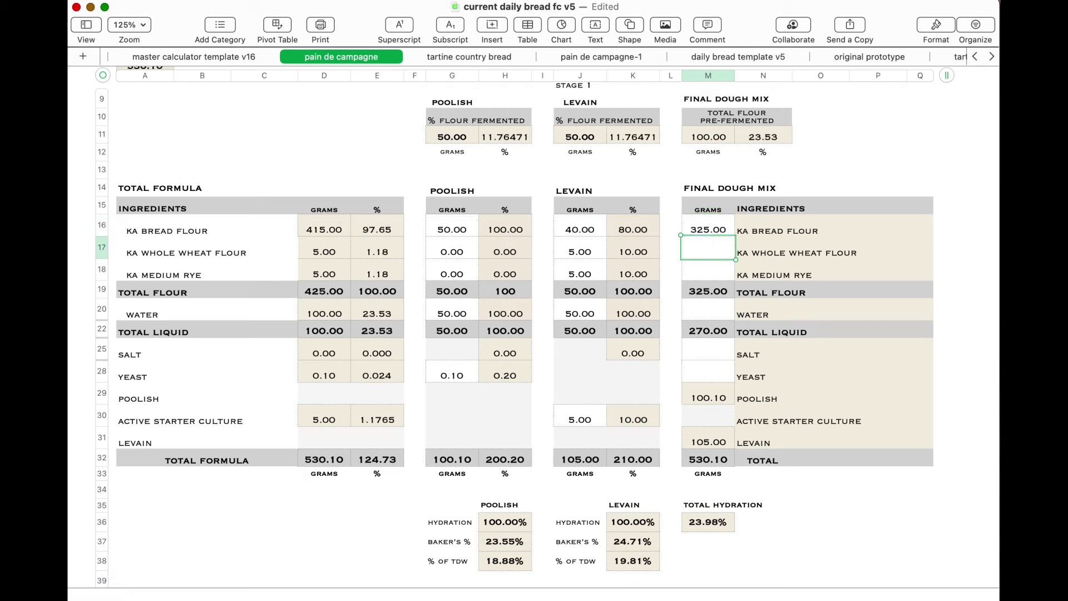
text(85)
key(Return)
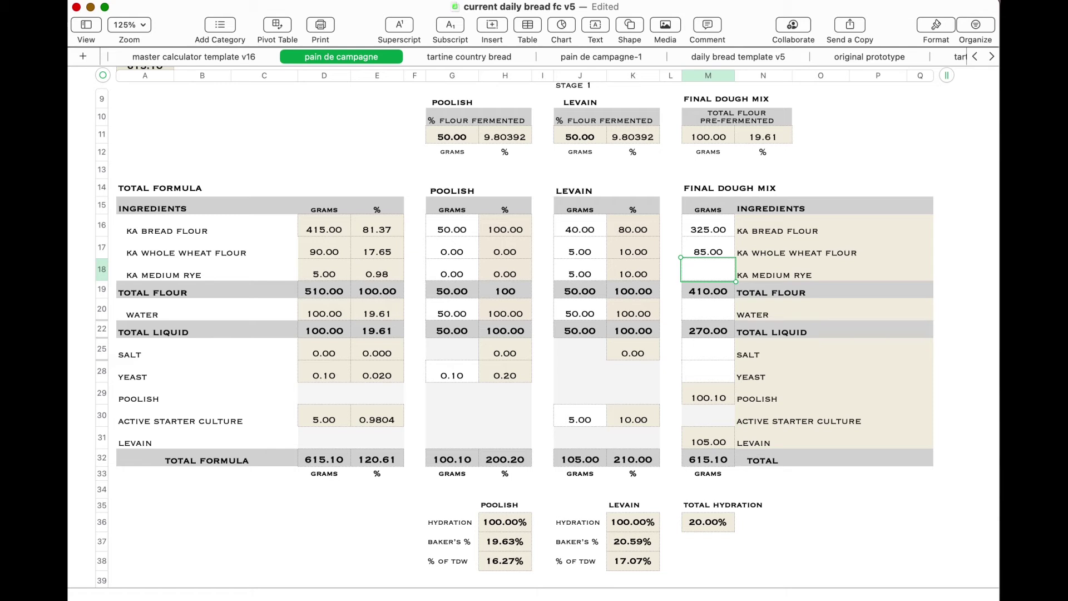
text(50)
key(Return)
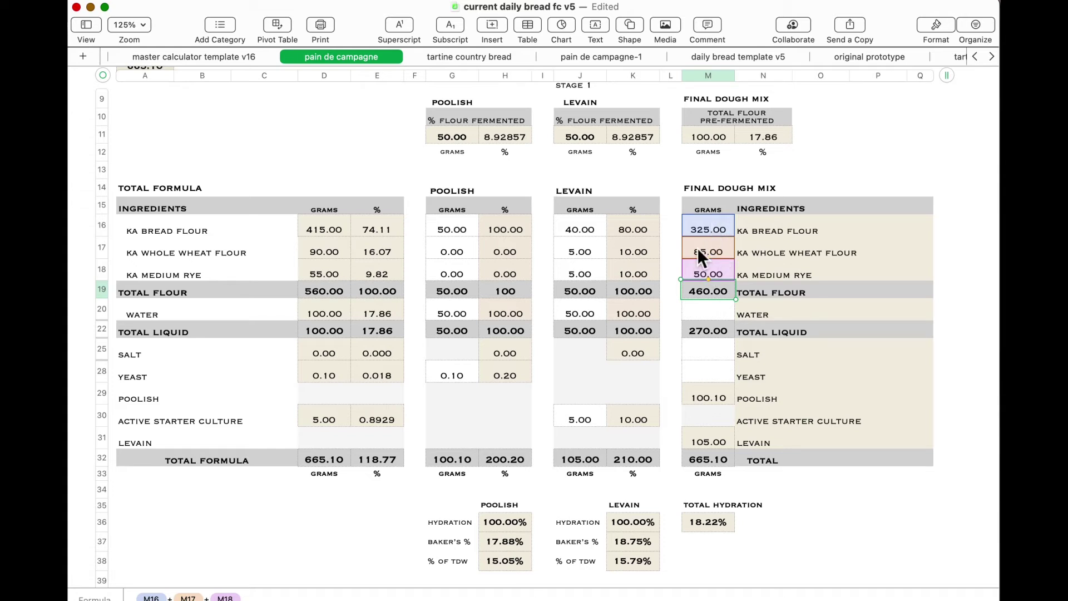
Step: Try water weights of 300, 305, 302 and 303 grams in the final dough mix to tune the total hydration
click(708, 311)
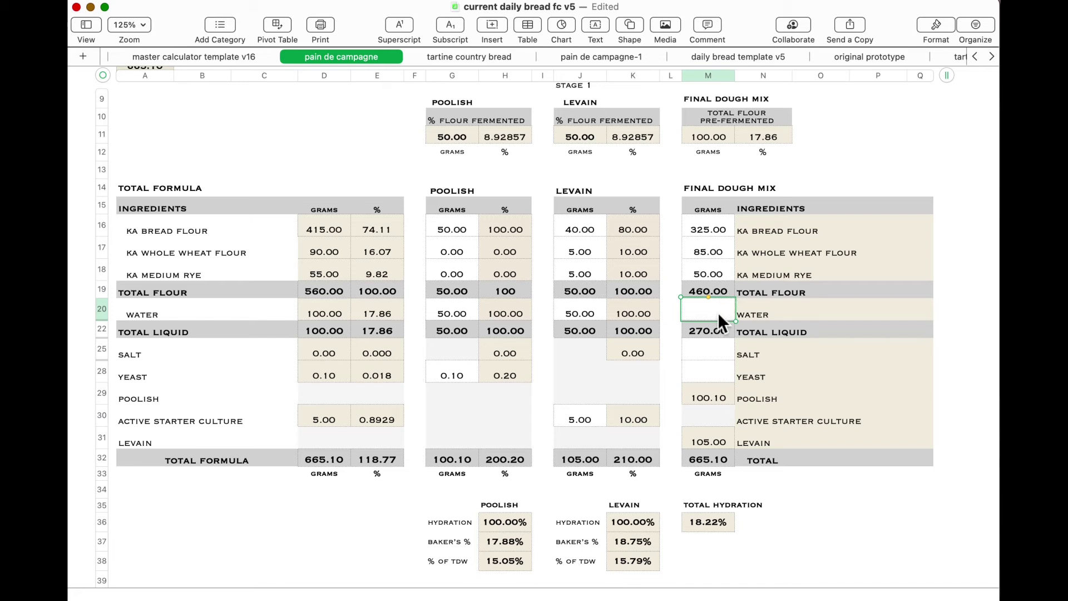
text(300)
key(Return)
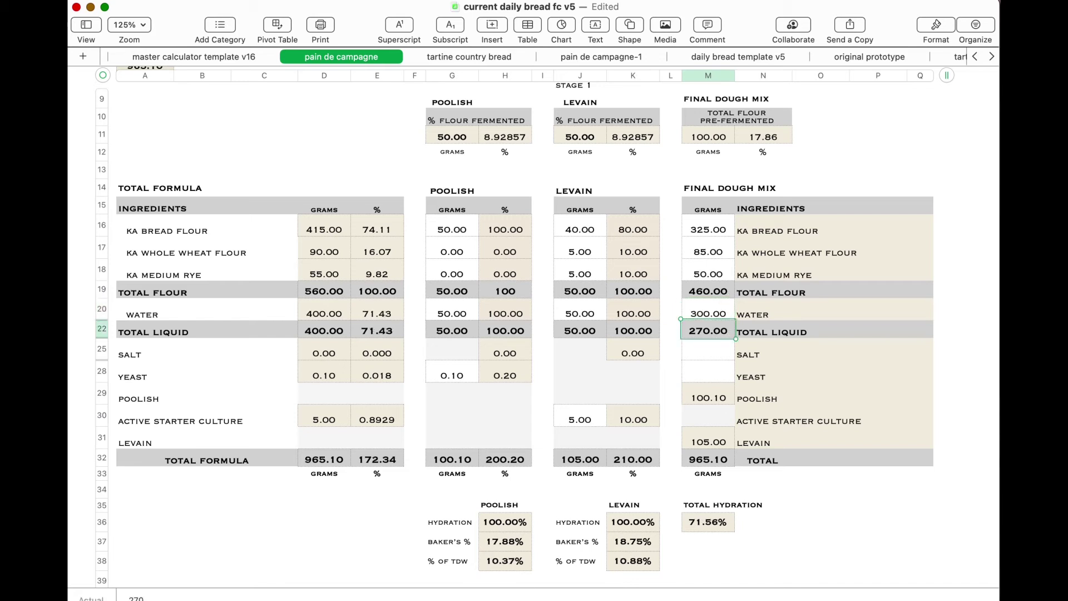
click(715, 309)
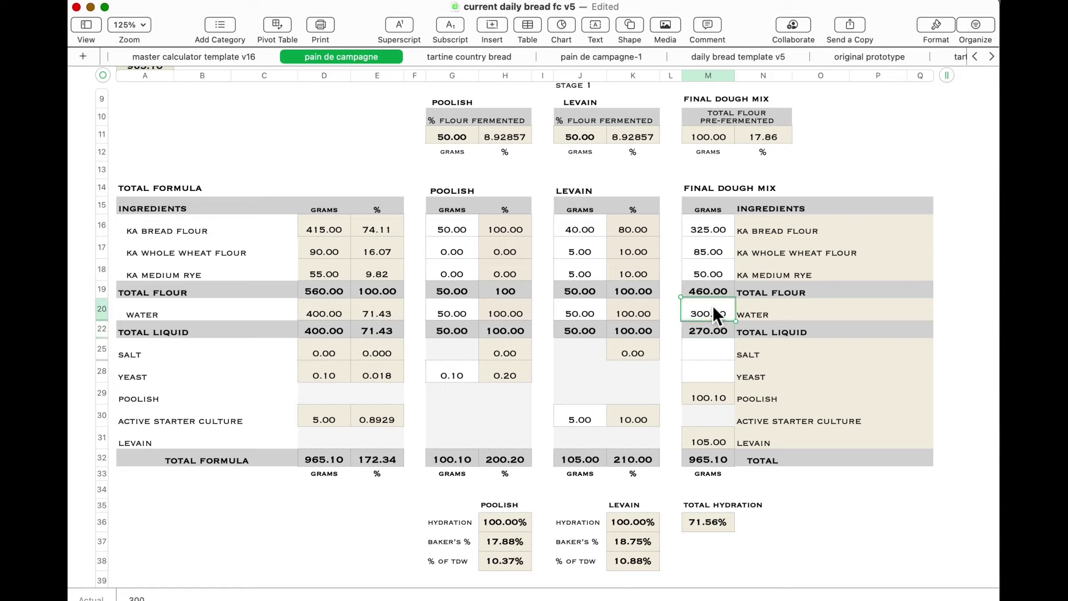
text(305)
key(Return)
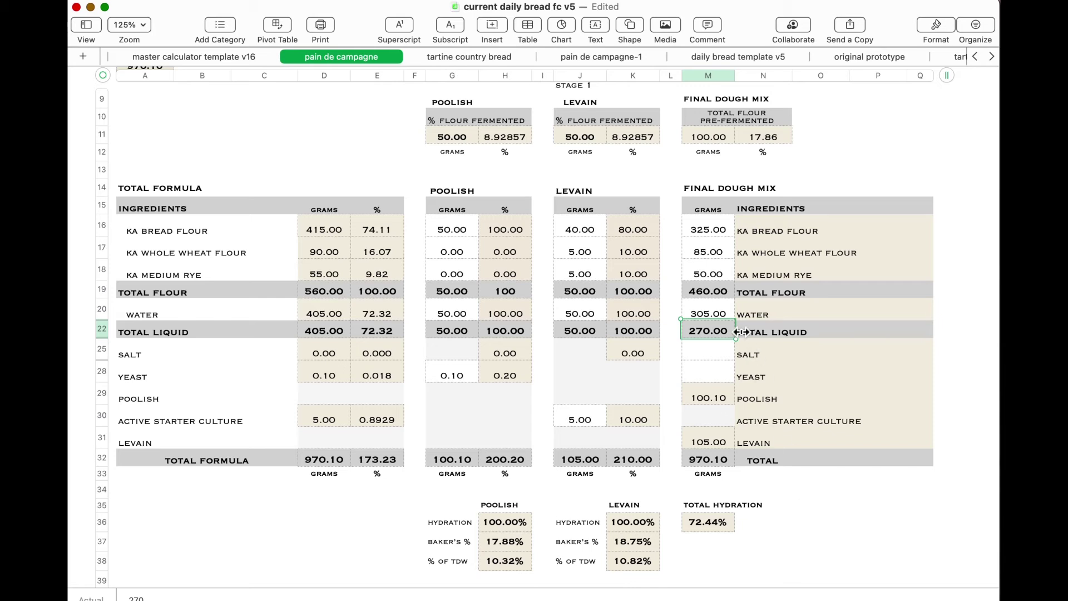
click(719, 313)
text(302)
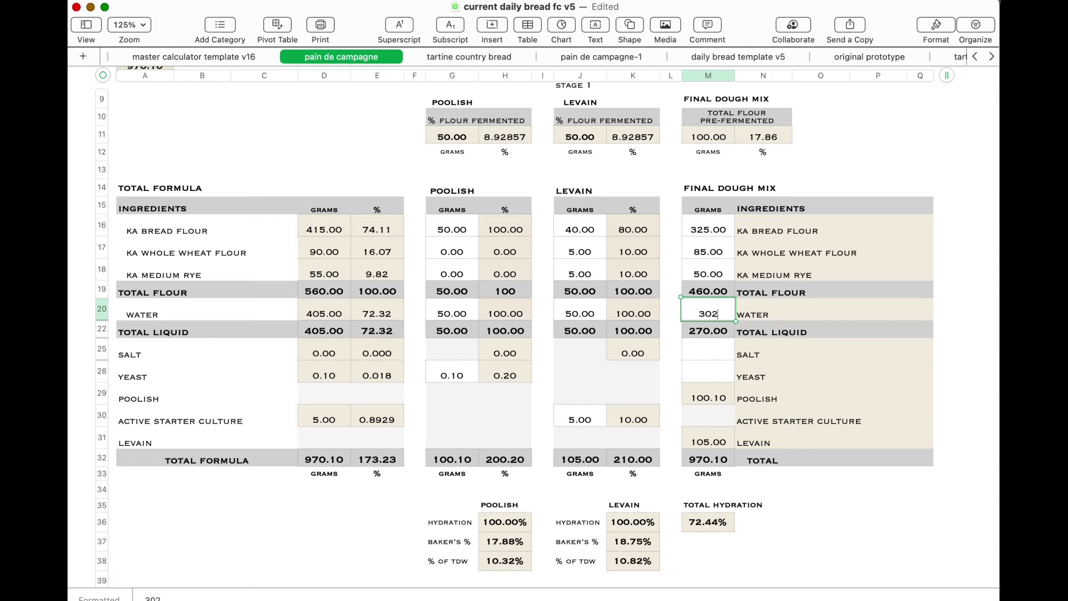
key(Return)
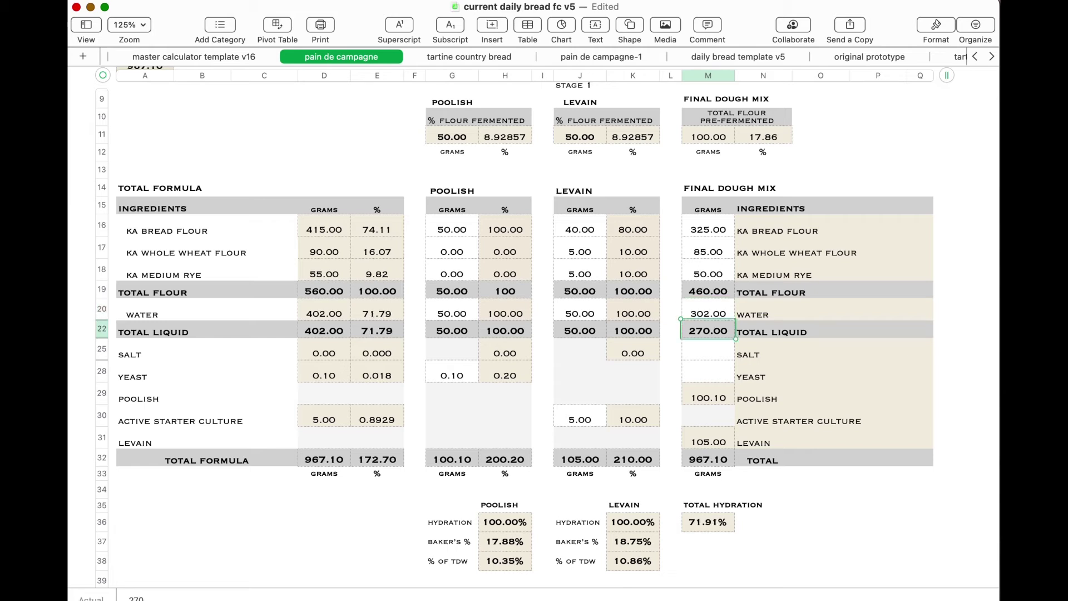
click(716, 313)
text(303)
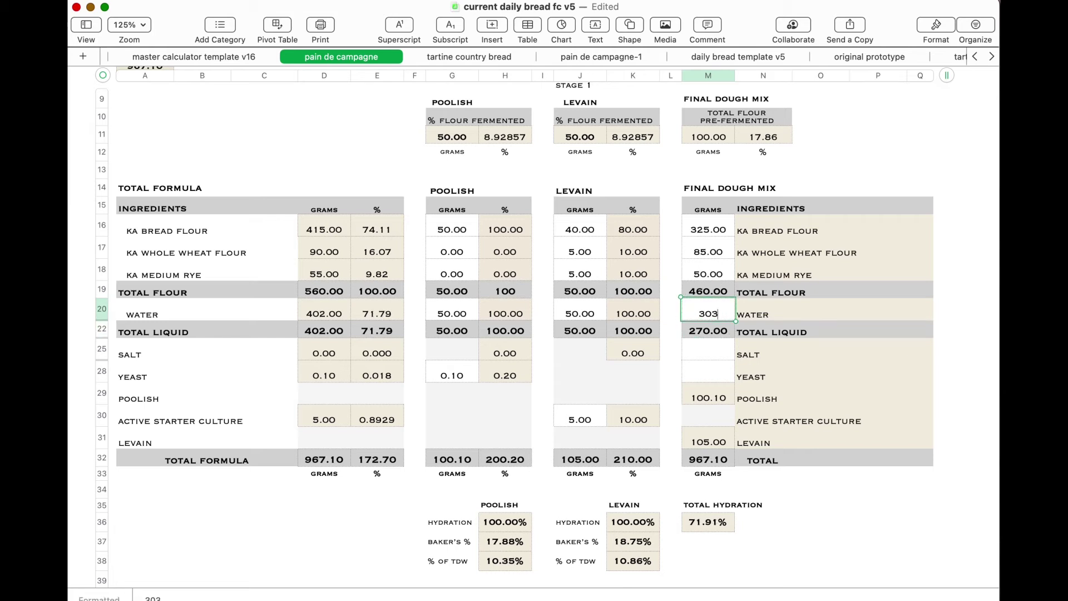
key(Return)
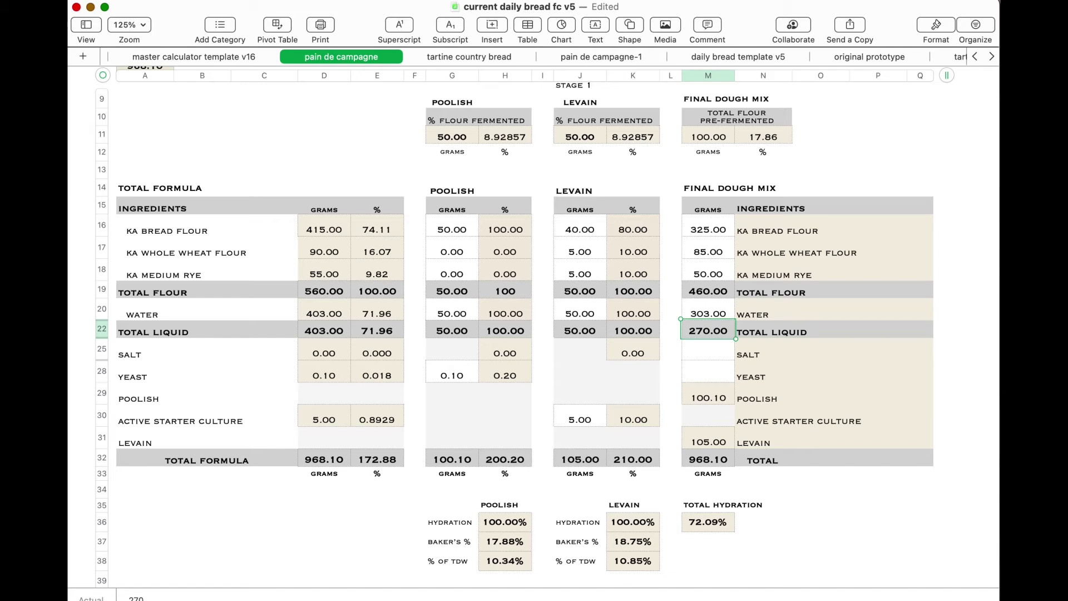
Step: Set the final dough mix's water weight to 302.8 grams
click(707, 313)
text(302)
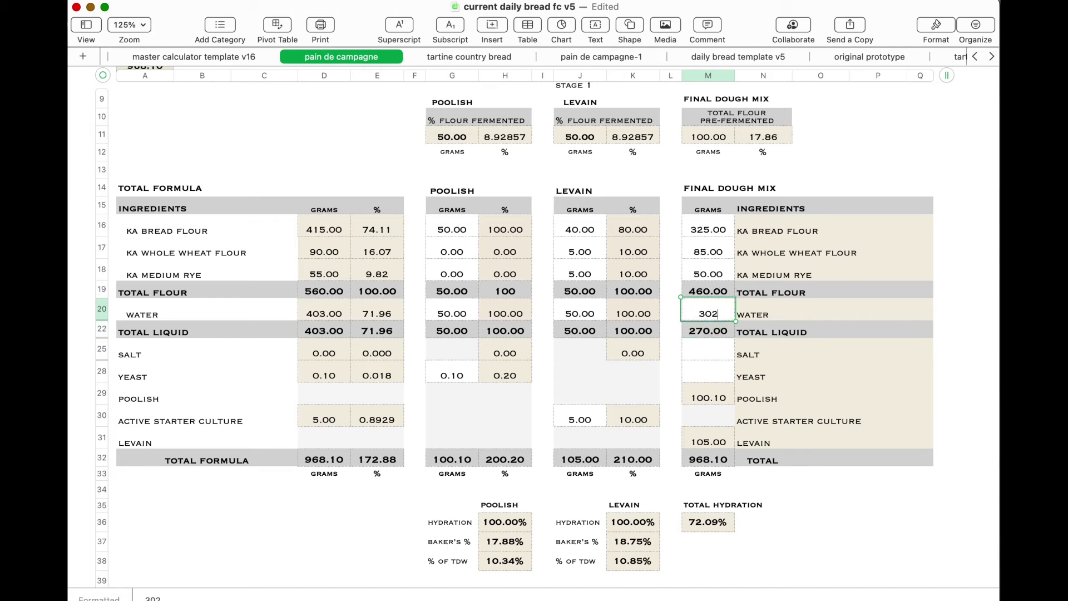
text(.8)
key(Return)
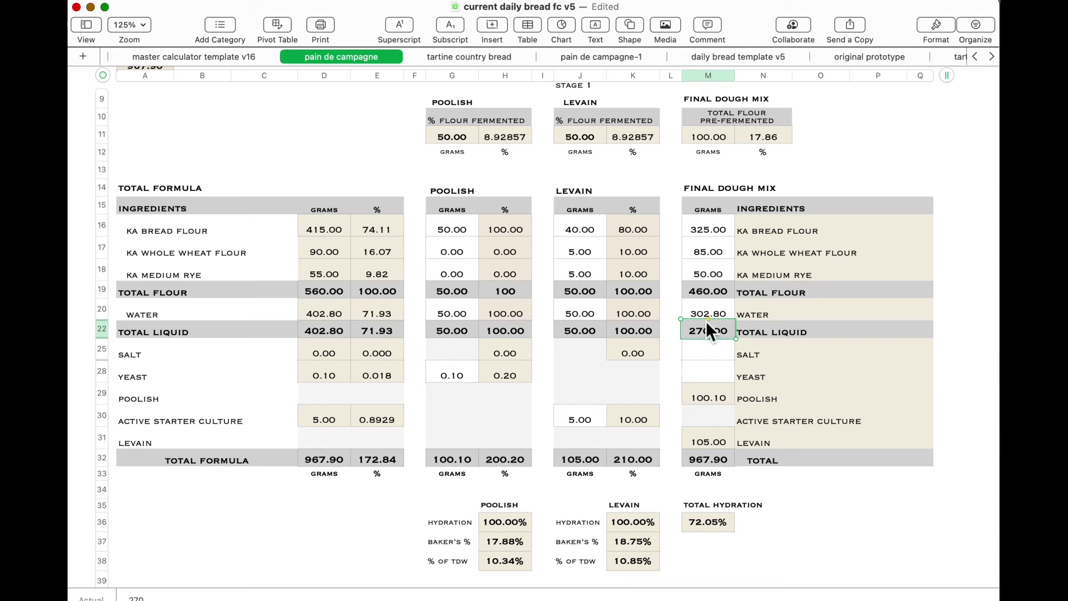
Step: Set the water weight in the final dough mix to 302.5 grams
key(Up)
text(3)
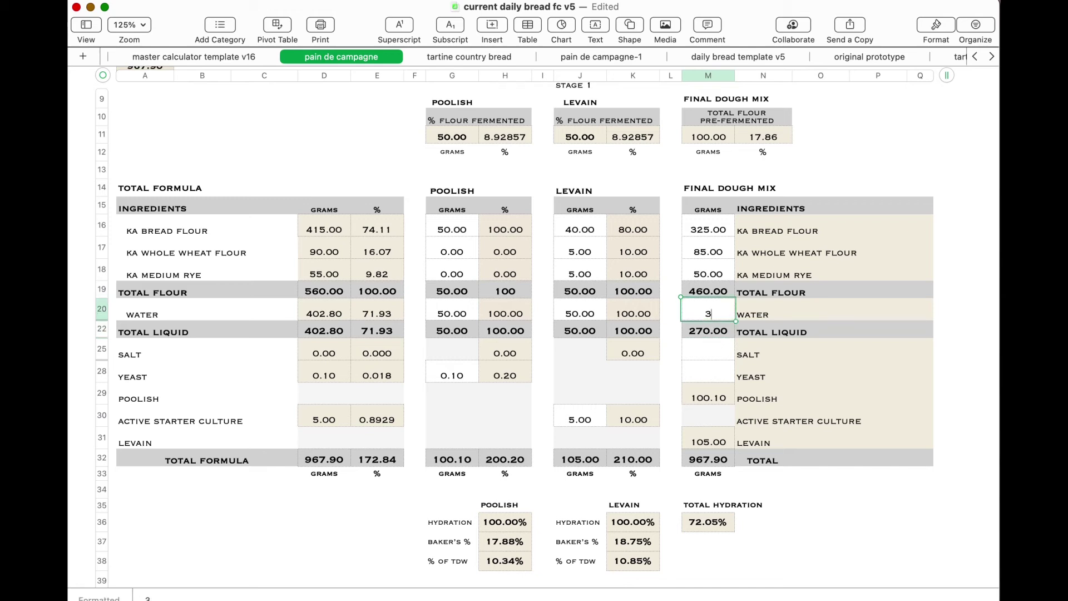
text(02.5)
key(Return)
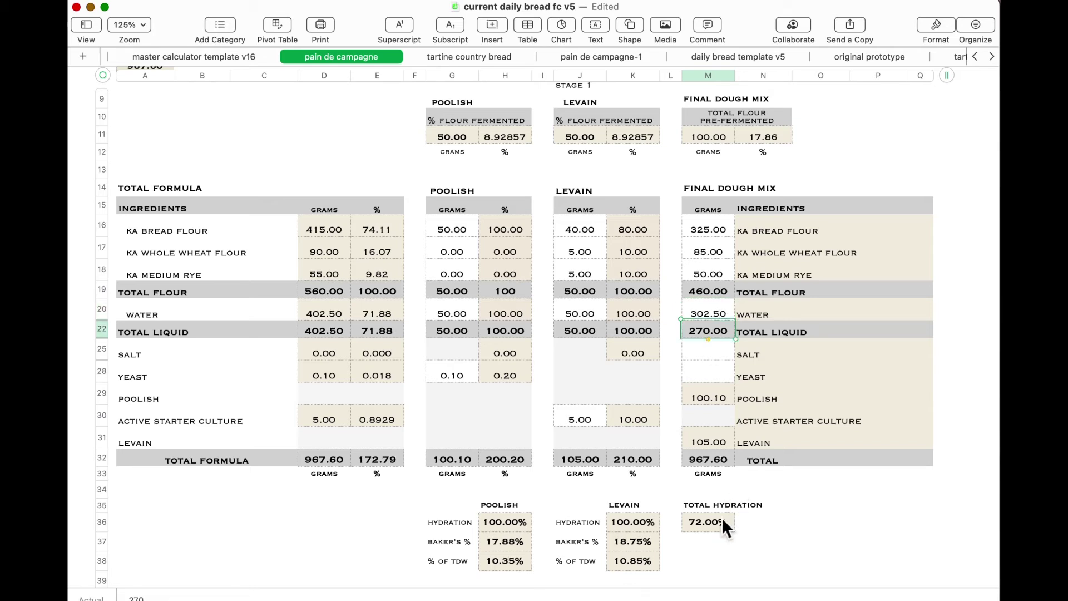
Step: Enter 11 grams of salt and 1 gram of yeast in the final dough mix
click(703, 356)
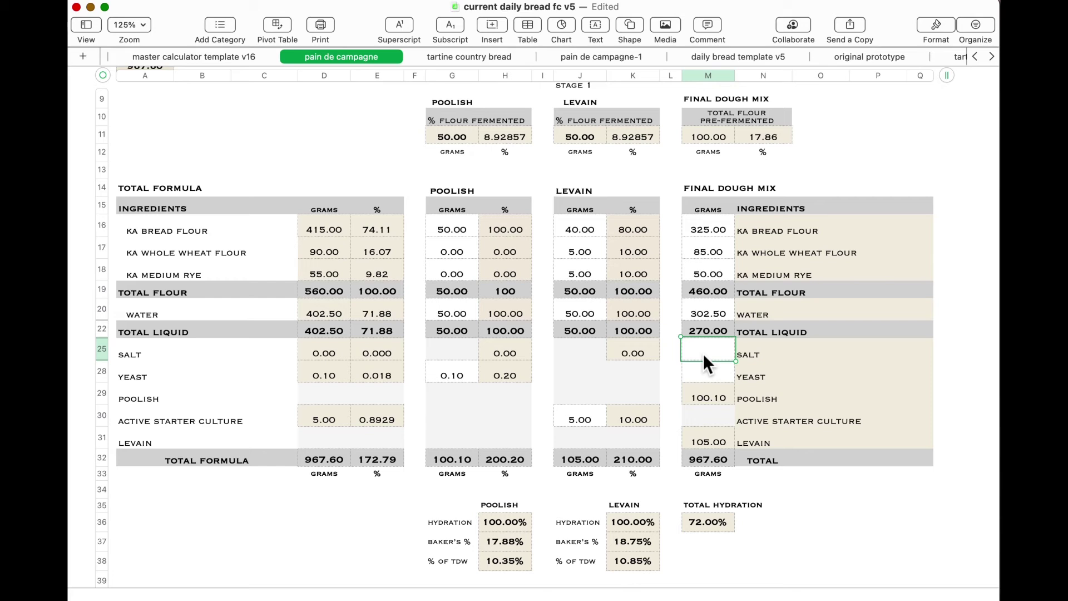
text(11)
key(Return)
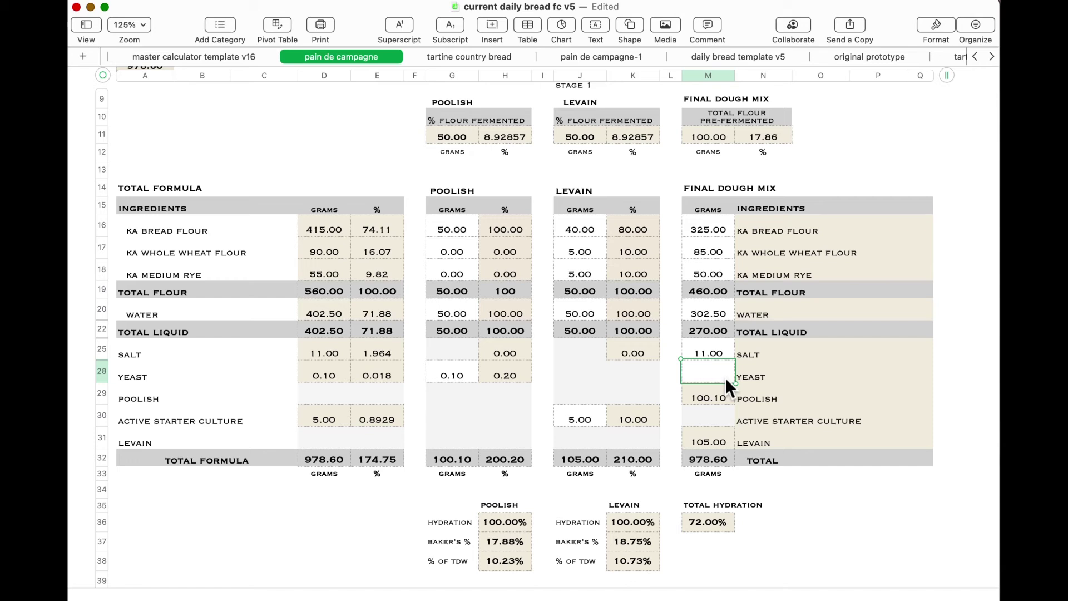
text(.)
key(BackSpace)
text(1)
key(Return)
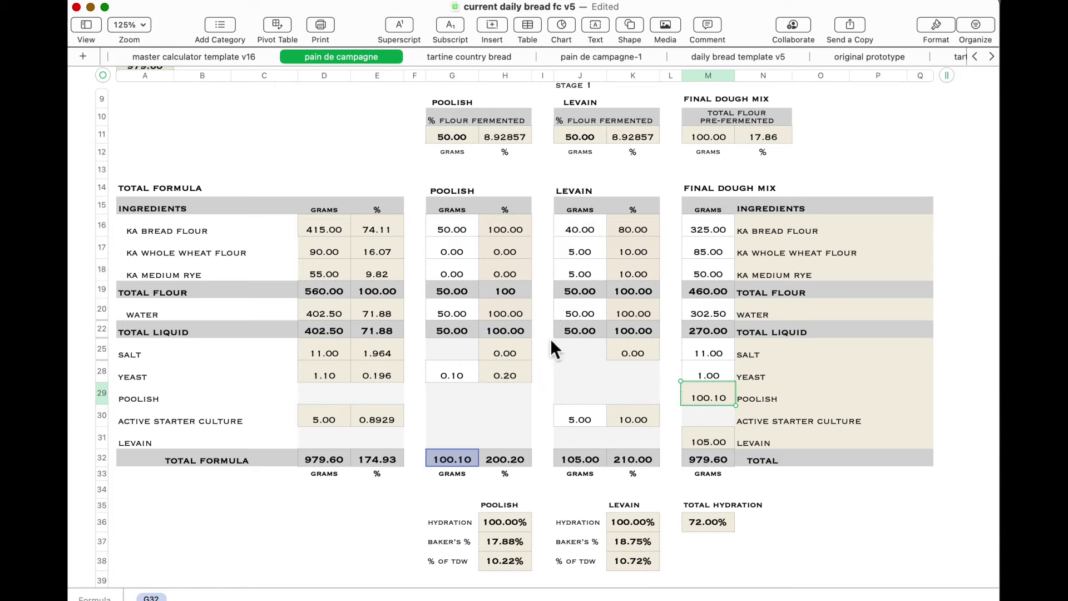
click(715, 378)
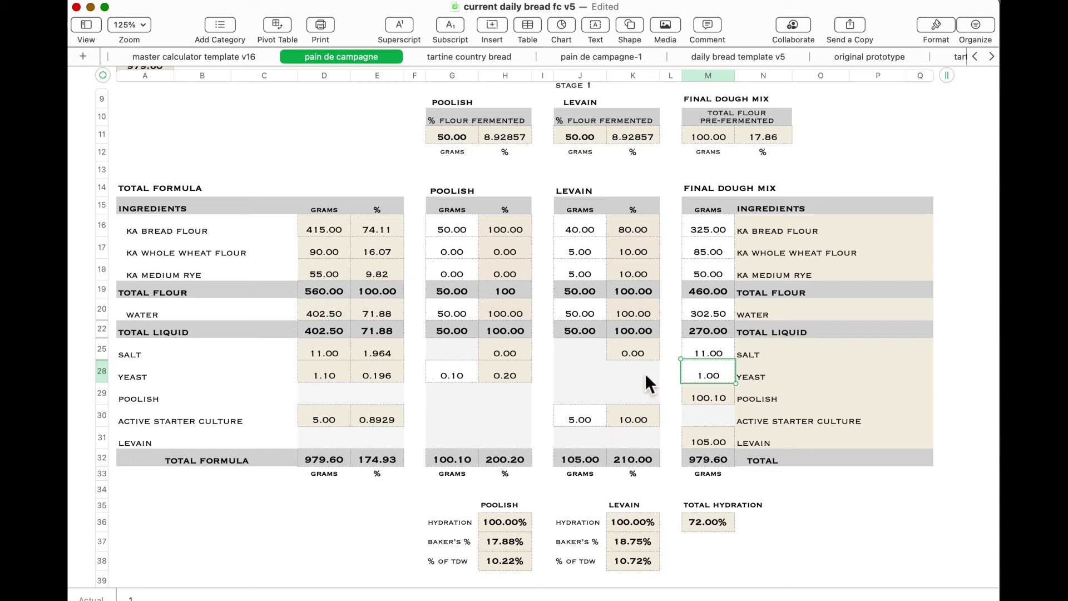
Step: Raise the final dough mix's bread flour to 350 grams and its water to 320 grams
scroll(472, 412, up, 2)
scroll(471, 412, left, 3)
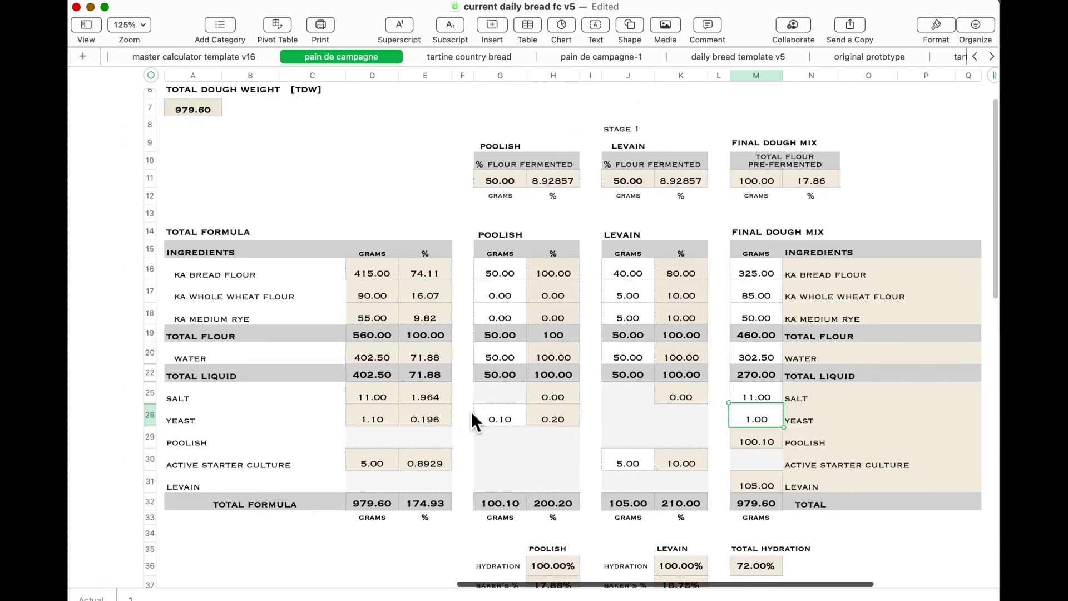
scroll(471, 412, up, 2)
scroll(471, 413, left, 3)
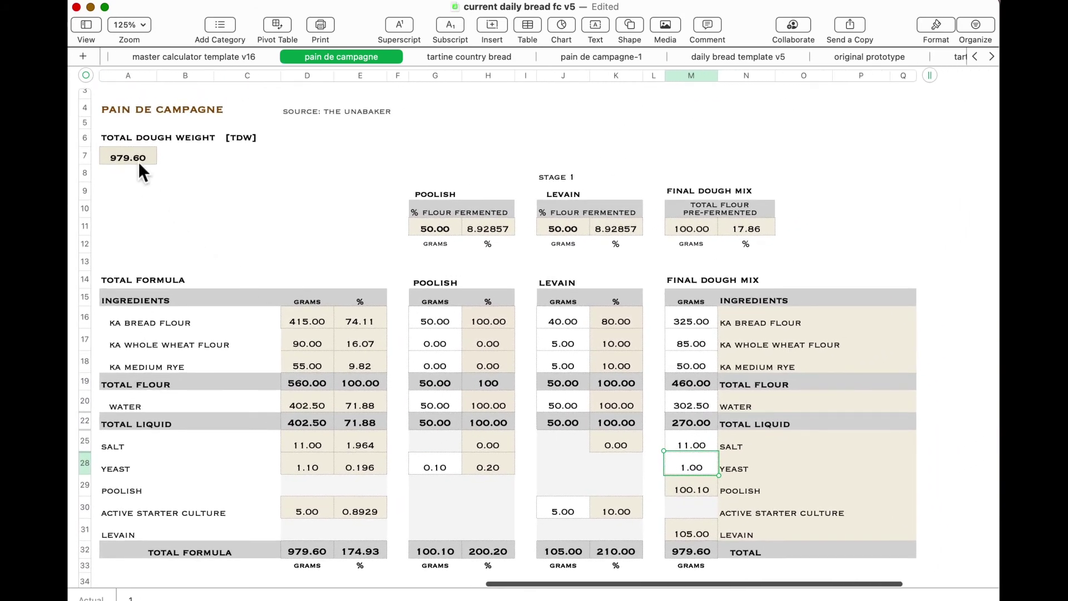
scroll(223, 219, down, 2)
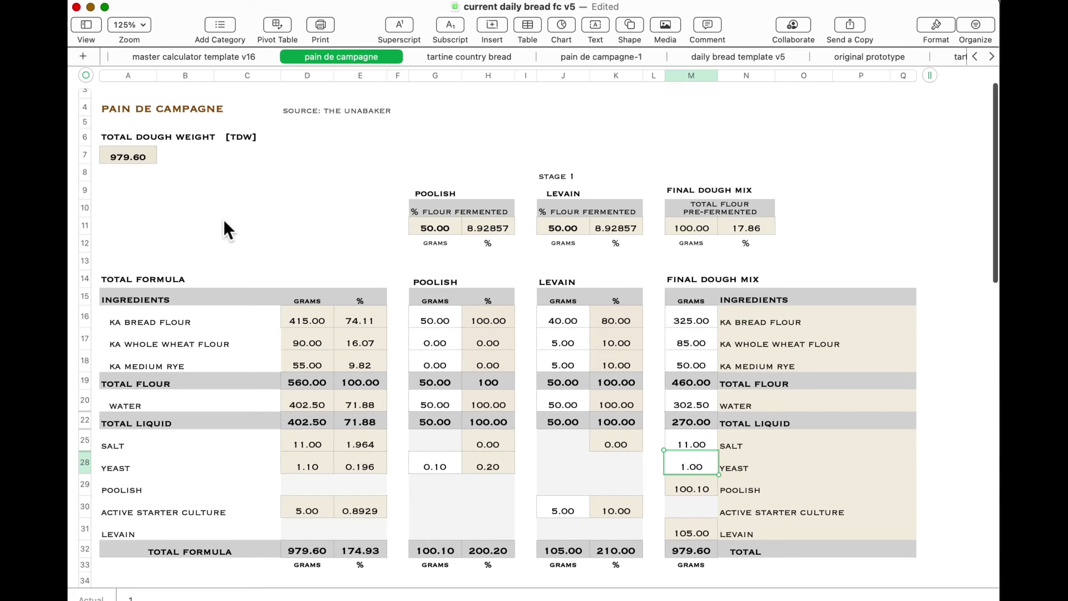
click(675, 252)
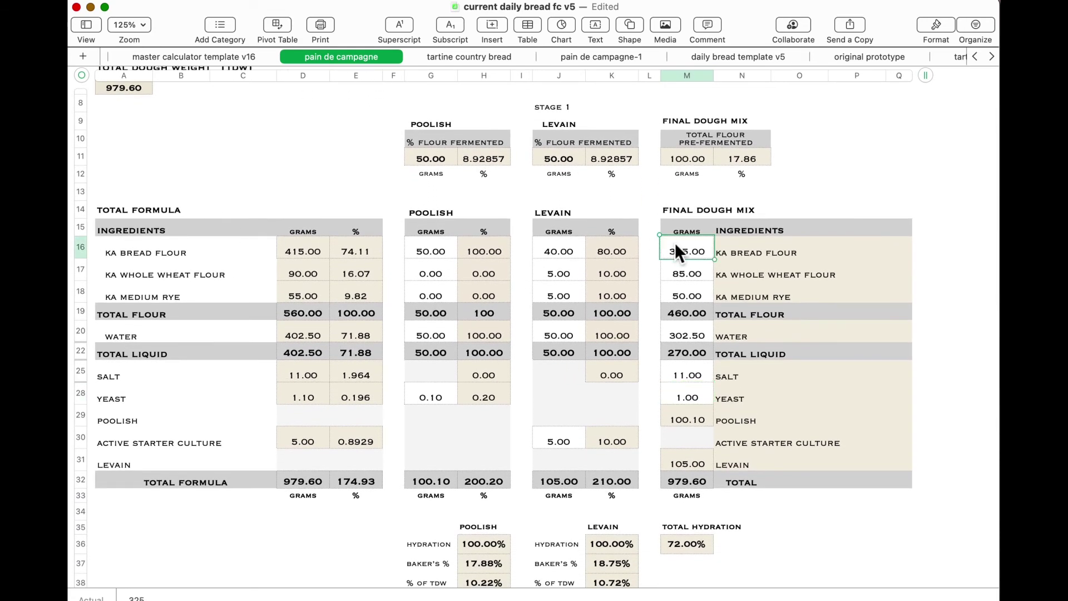
text(350)
key(Return)
click(683, 337)
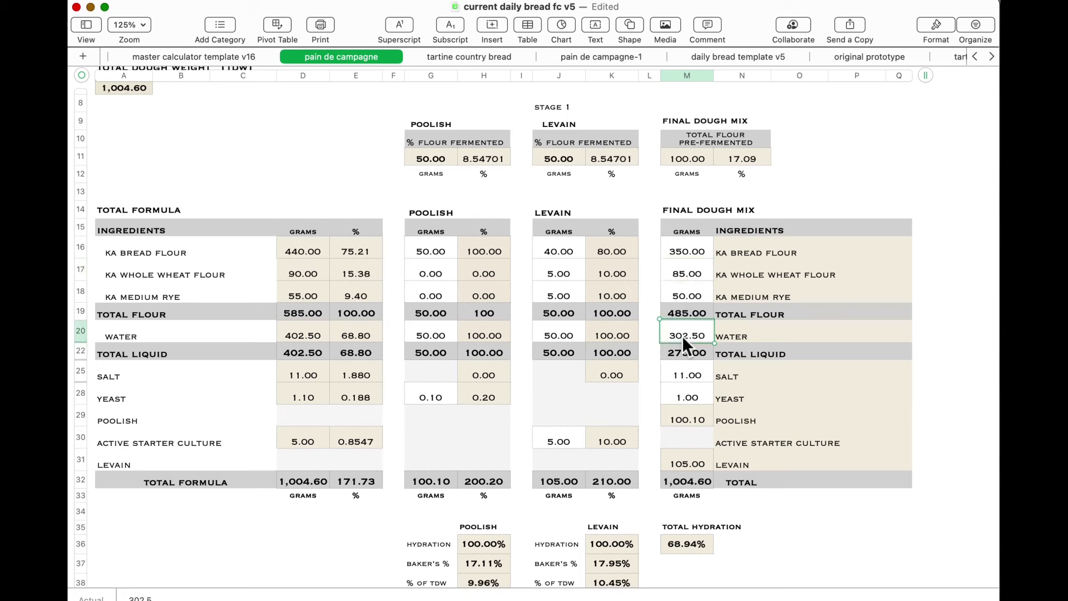
text(320)
key(Return)
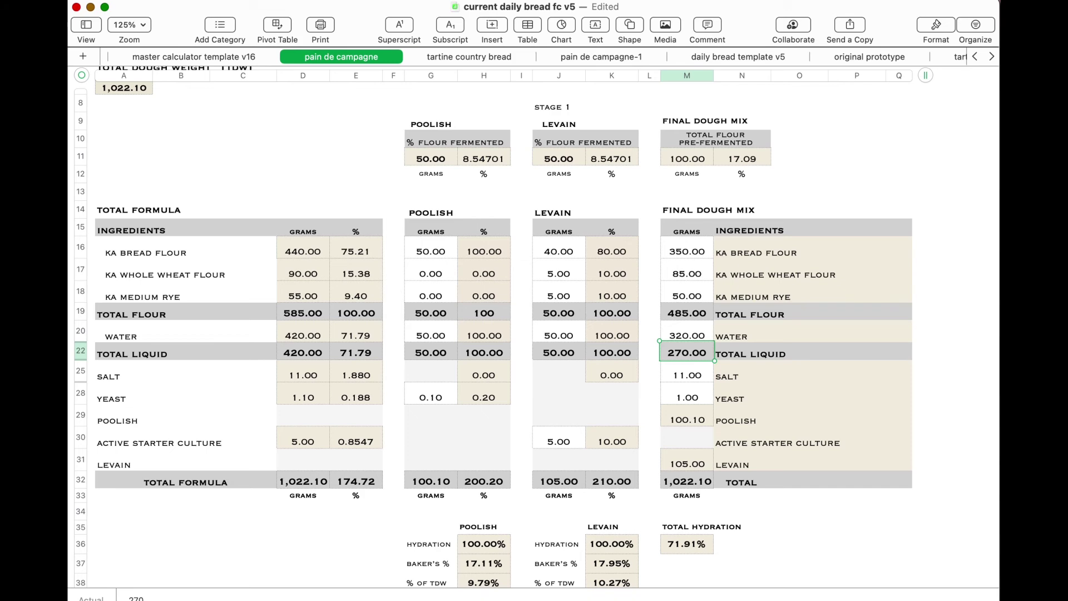
Step: Set both the bread flour and the water in the poolish to 60 grams
scroll(586, 361, left, 5)
scroll(586, 361, up, 2)
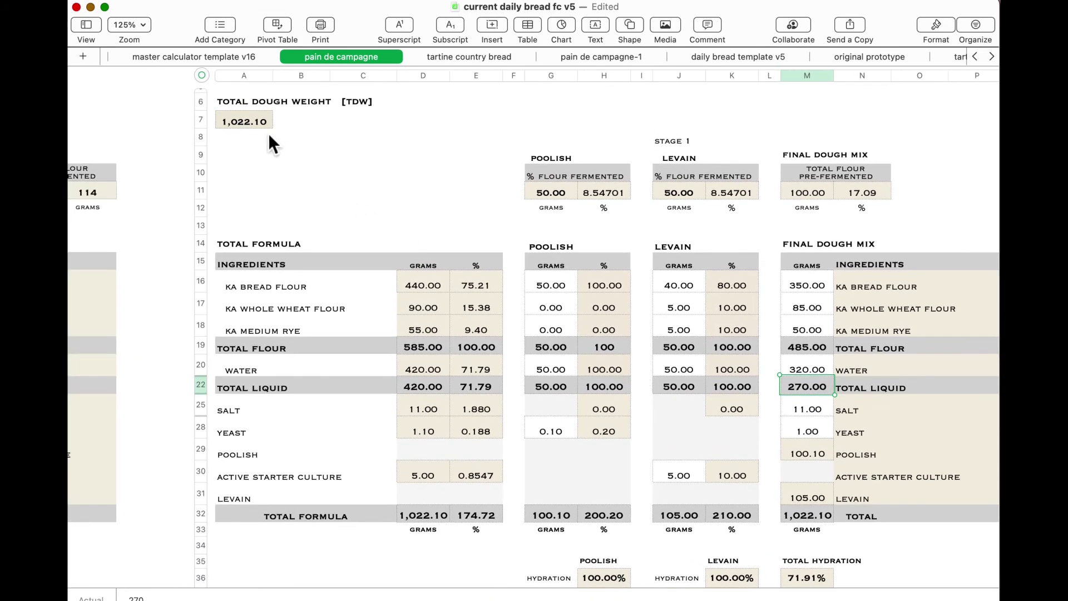
scroll(395, 182, right, 4)
scroll(395, 183, down, 3)
scroll(395, 183, up, 4)
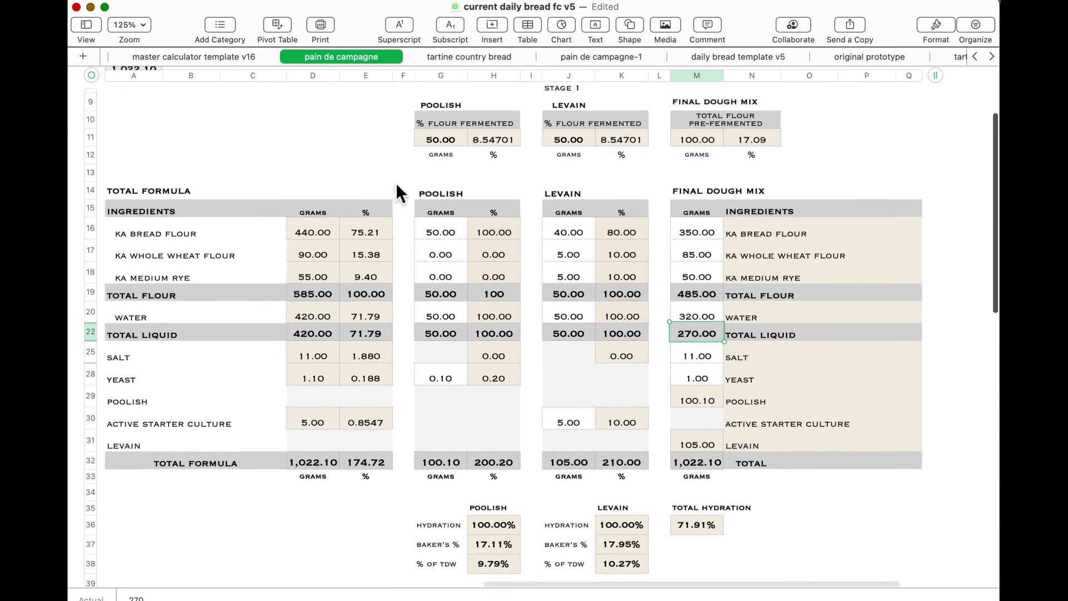
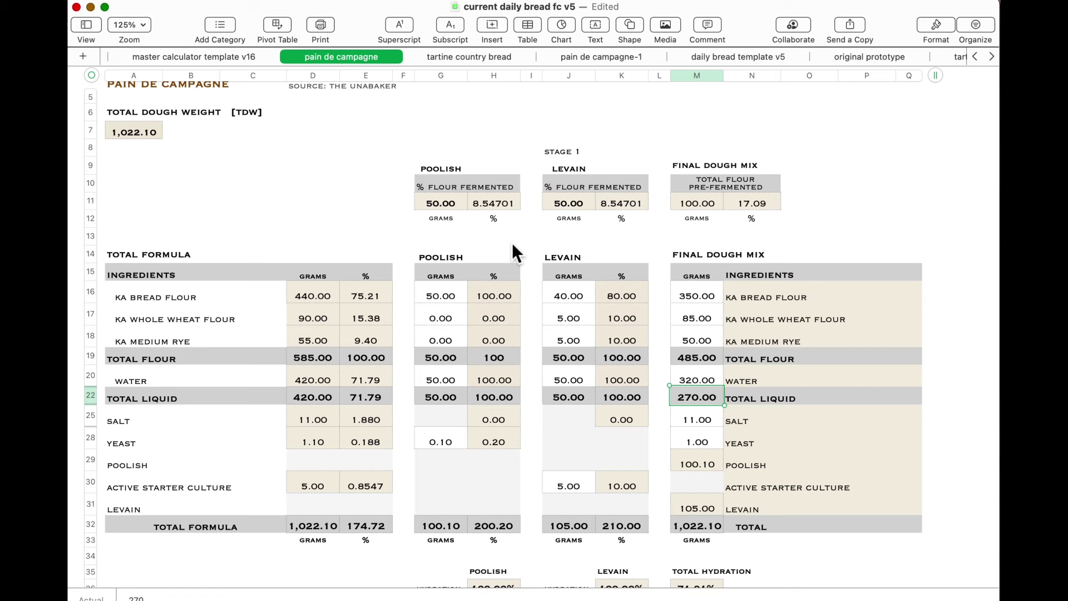
click(444, 301)
text(60)
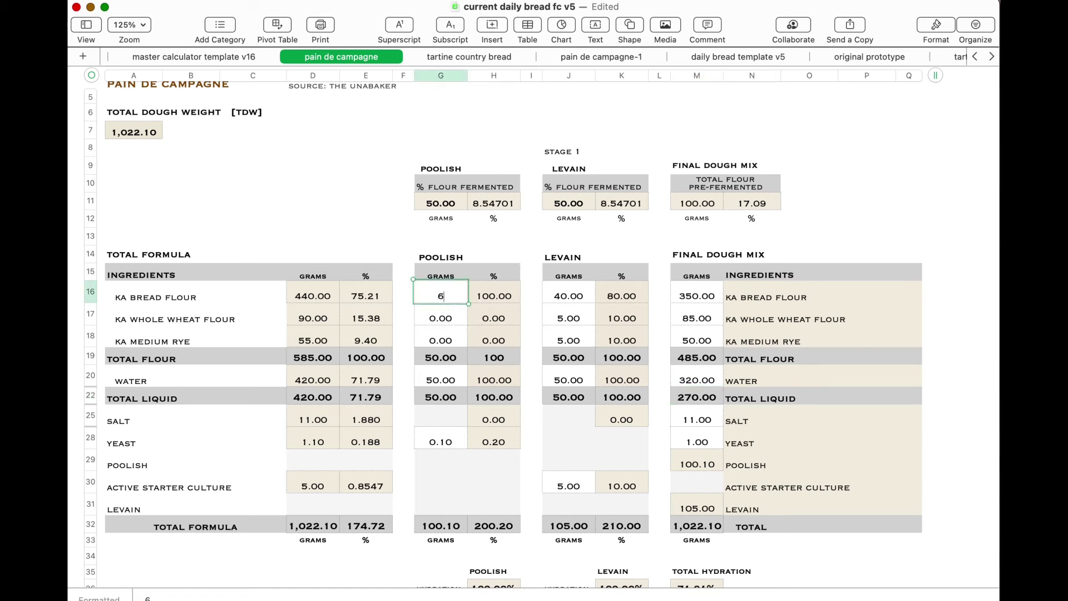
click(444, 380)
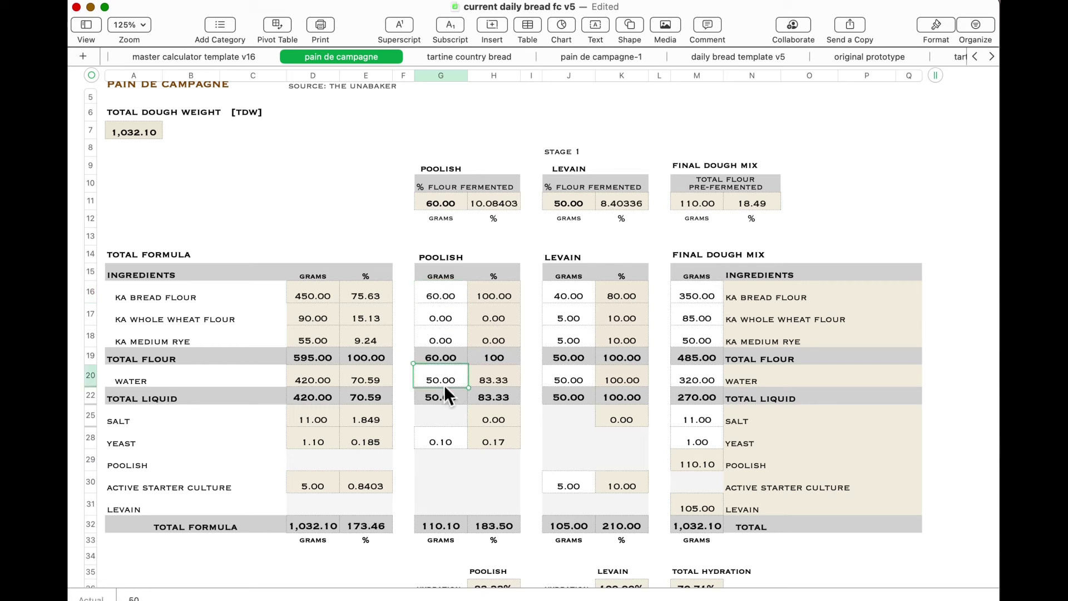
text(60)
key(Return)
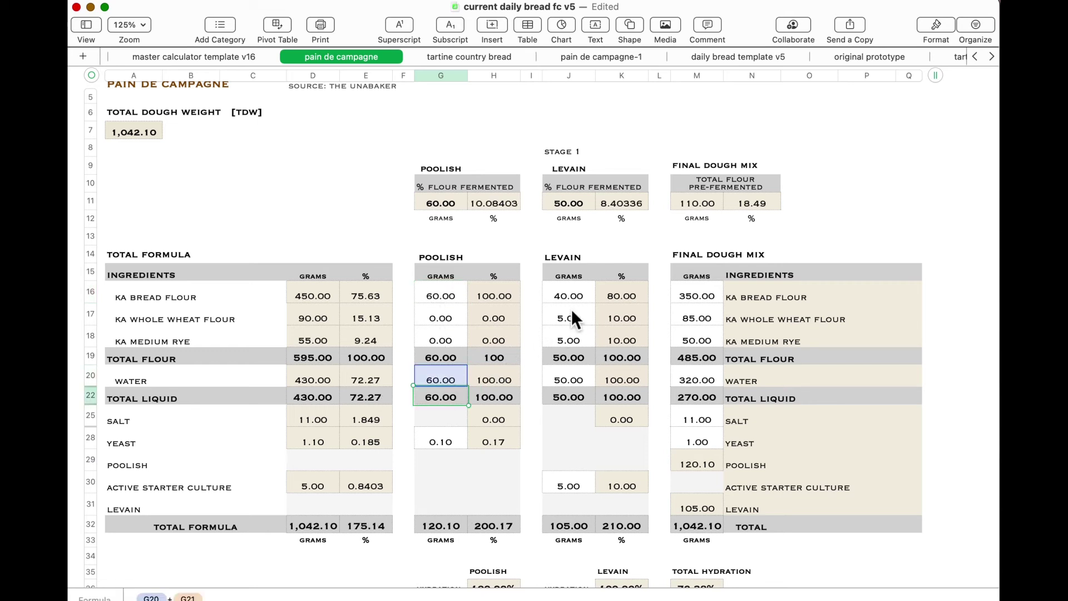
Step: Set the bread flour weight in the levain to 50 grams
click(575, 298)
text(50)
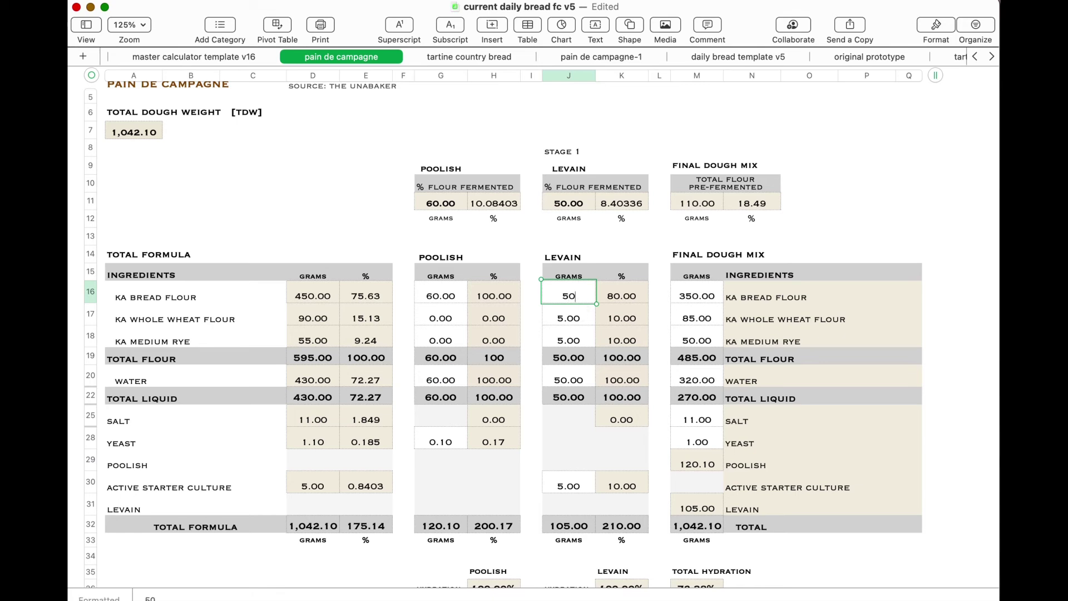
key(Return)
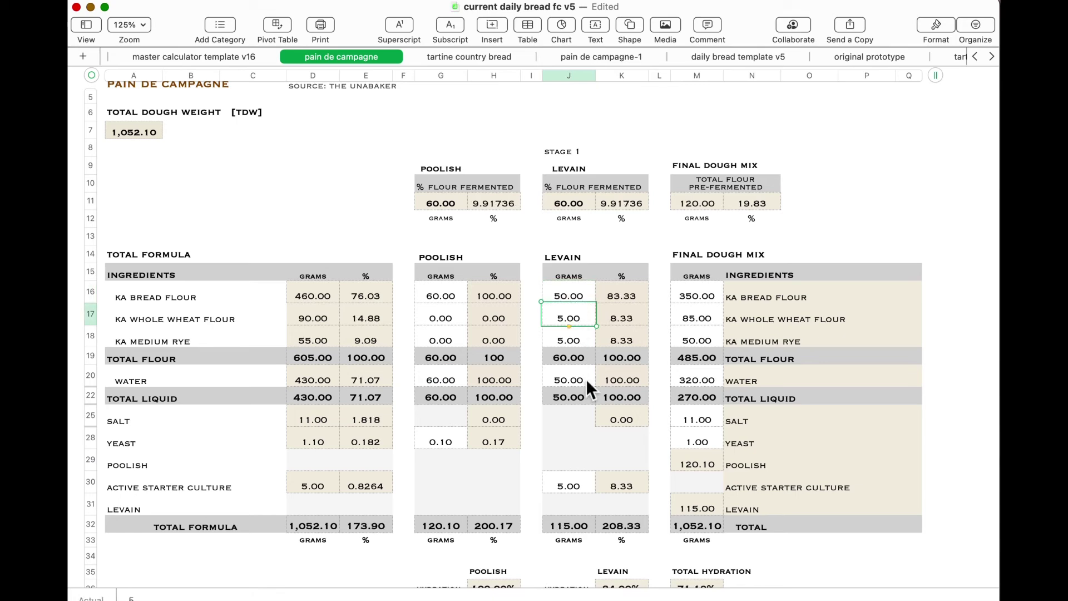
Step: Try 330 grams of water in the final dough mix, and settle on 325 grams
scroll(586, 380, down, 3)
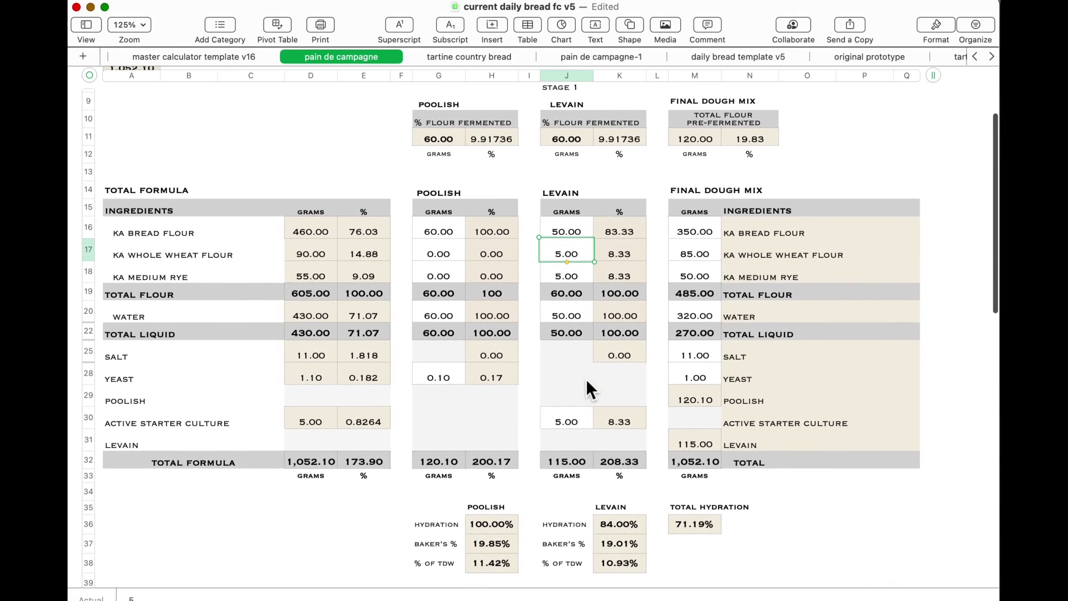
scroll(587, 387, down, 2)
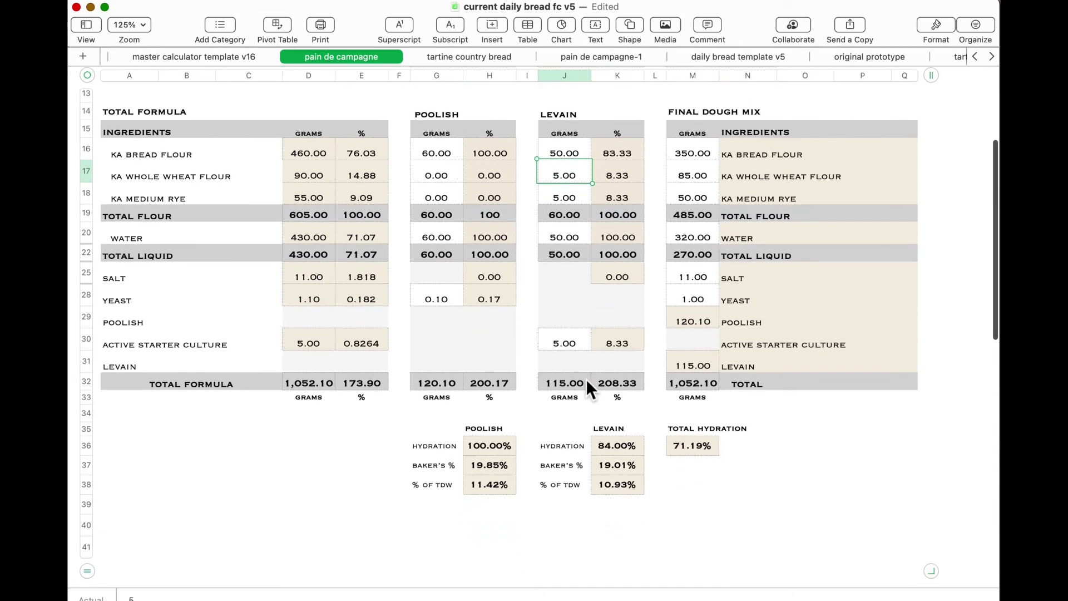
click(699, 242)
text(330)
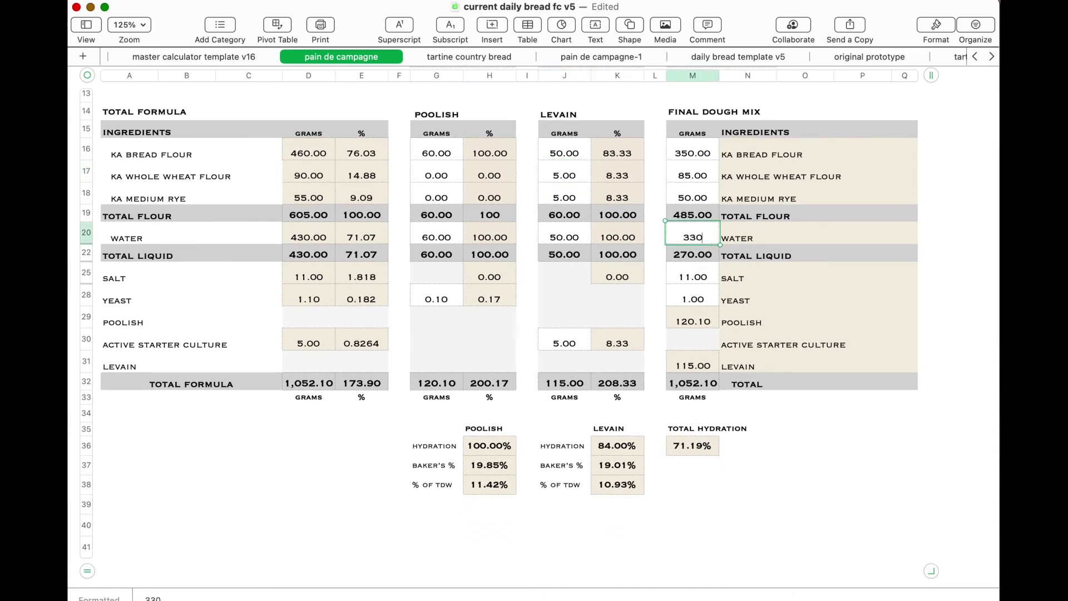
key(Return)
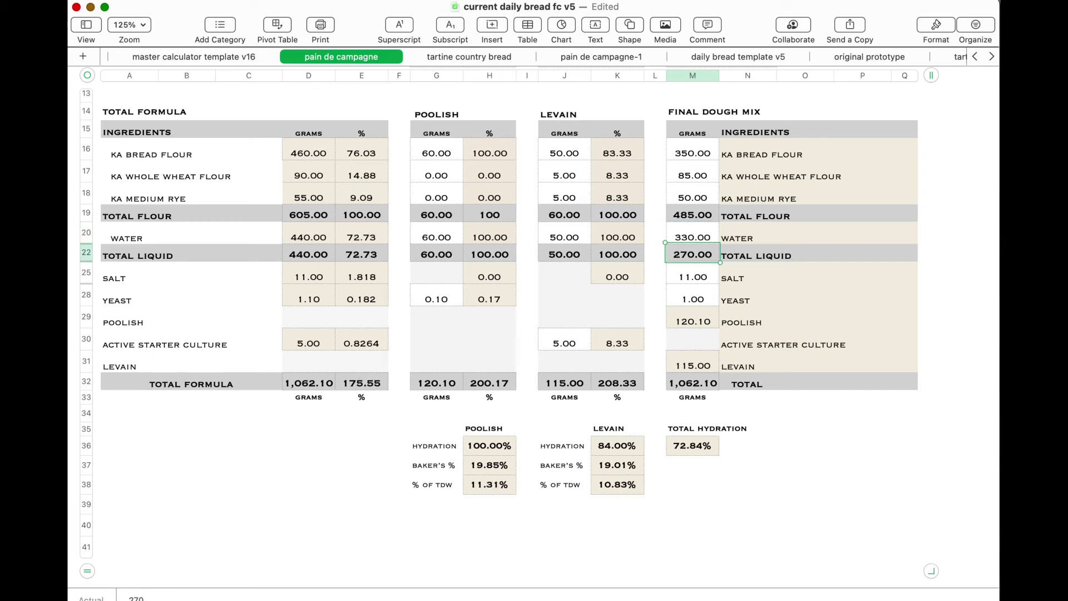
click(691, 238)
text(325)
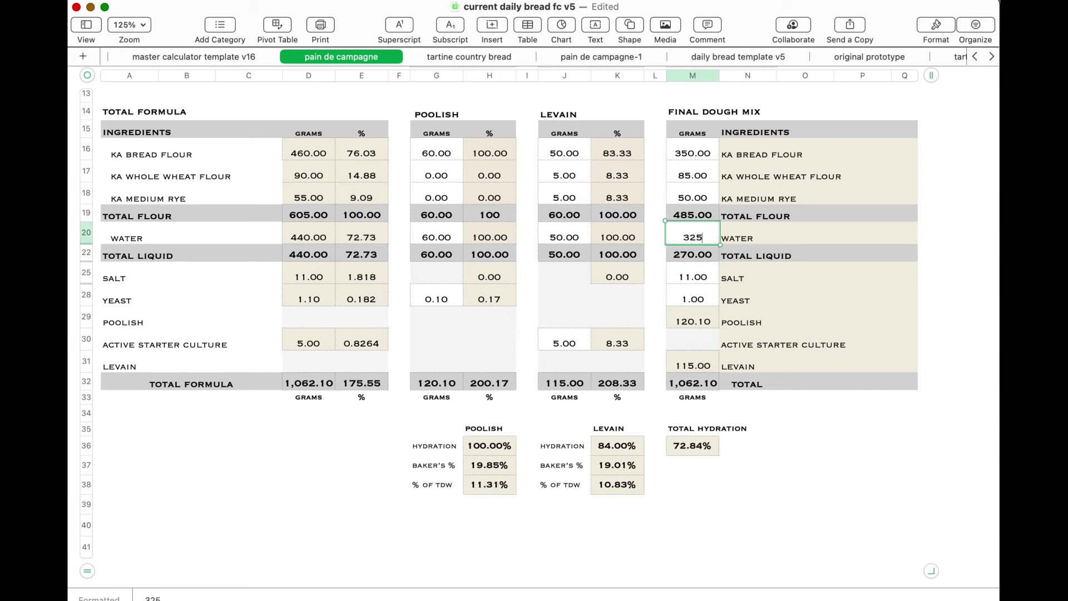
key(Return)
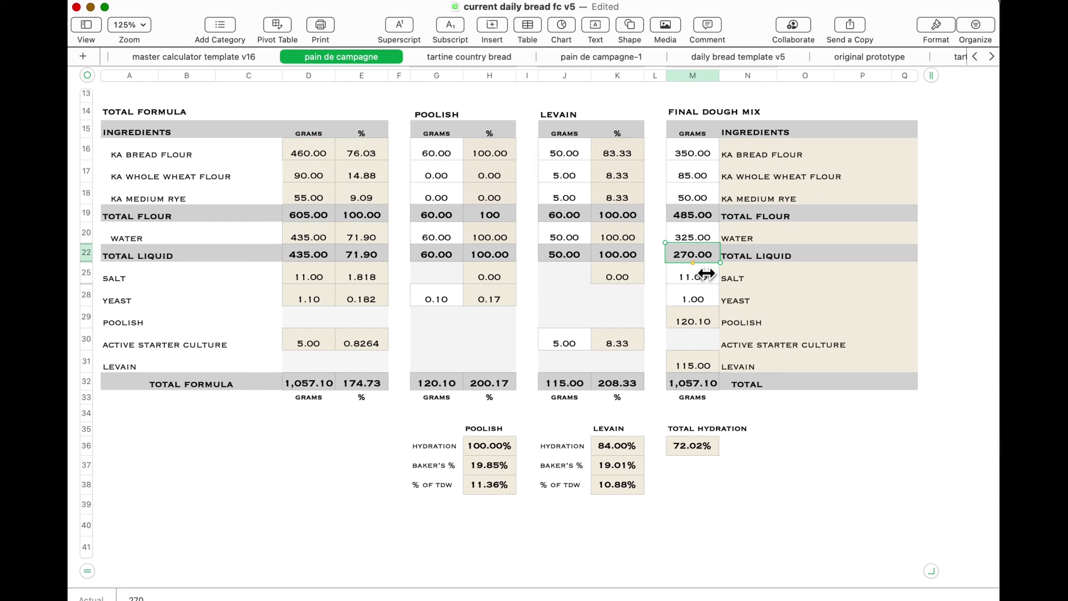
Step: Review the total dough weight, pre-fermented flour percentages and ingredient weights across the adjusted pain de campagne formula
scroll(706, 273, up, 5)
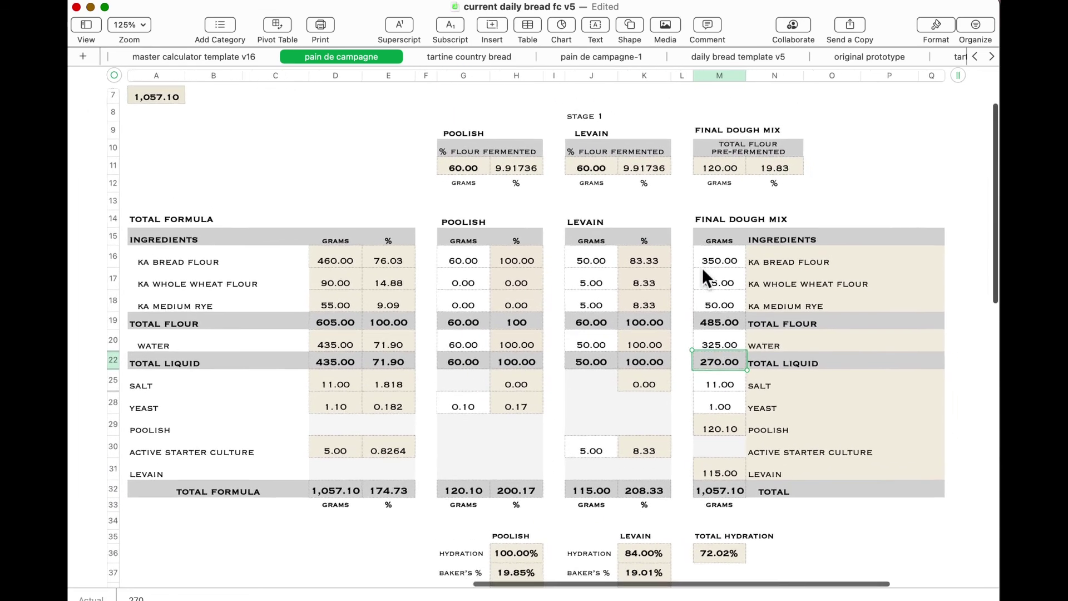
scroll(701, 268, up, 5)
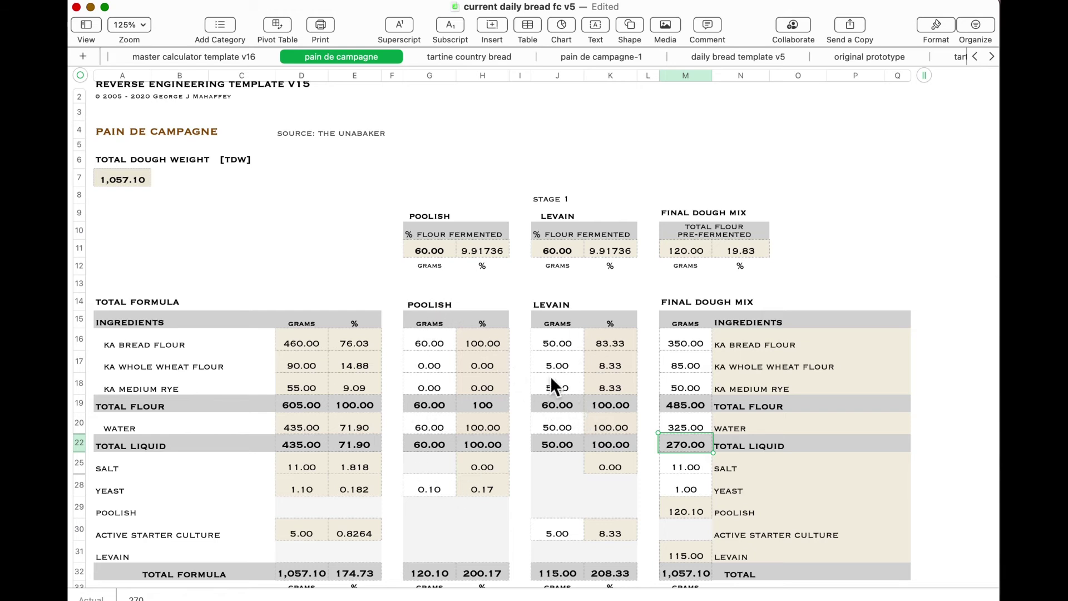
scroll(492, 411, down, 2)
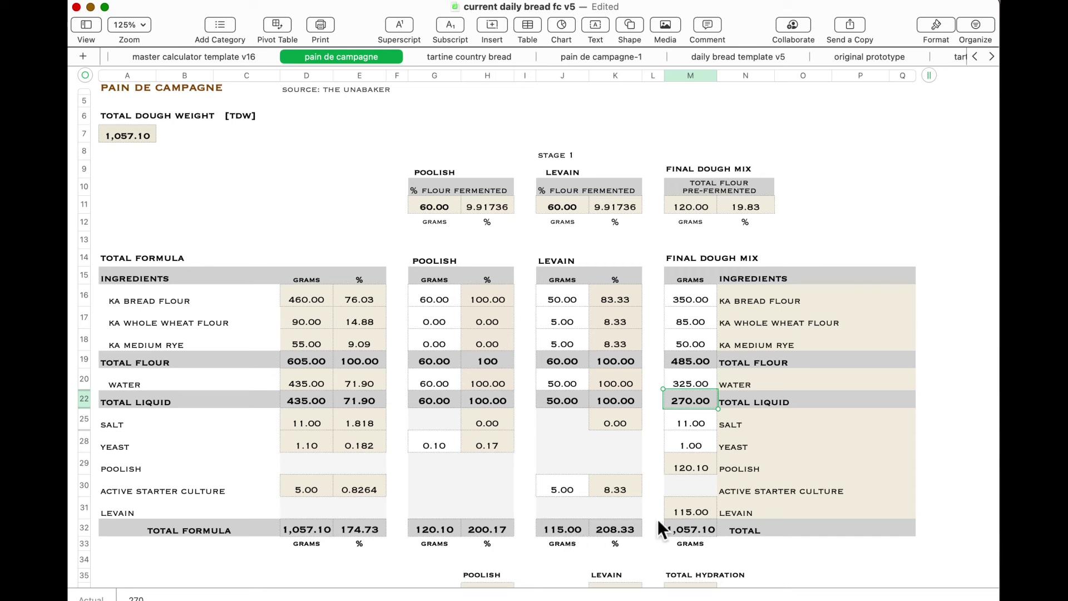
scroll(692, 513, left, 3)
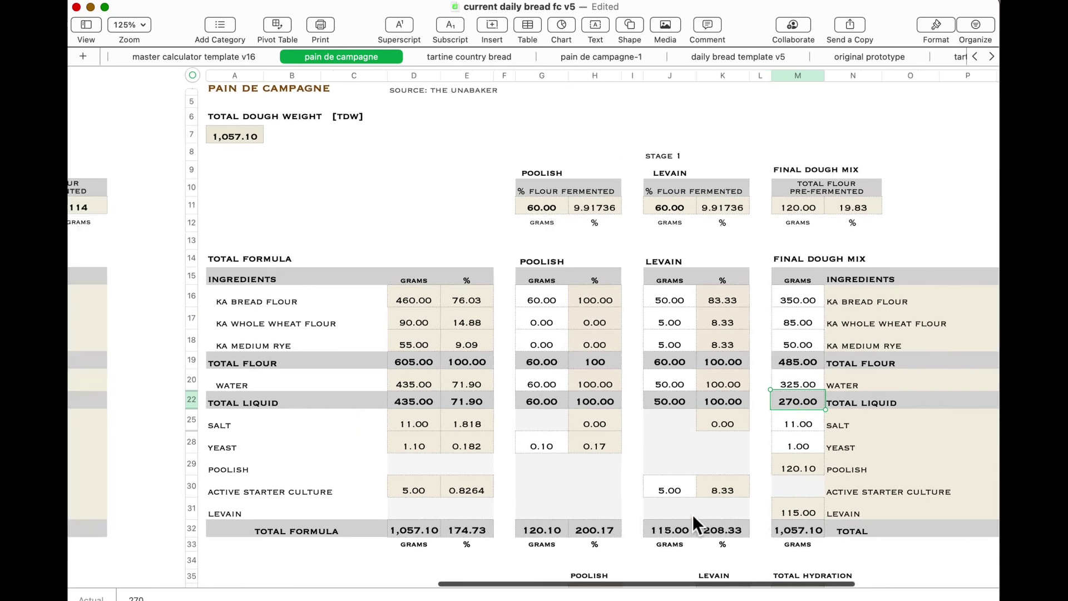
scroll(692, 513, right, 3)
scroll(692, 514, up, 3)
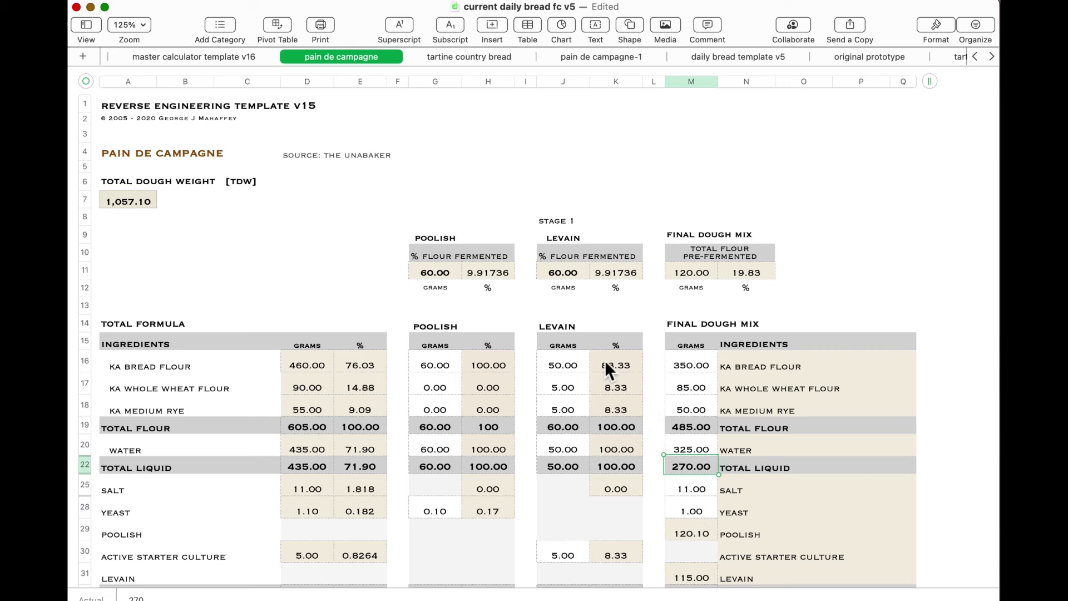
scroll(587, 356, down, 2)
scroll(446, 335, down, 3)
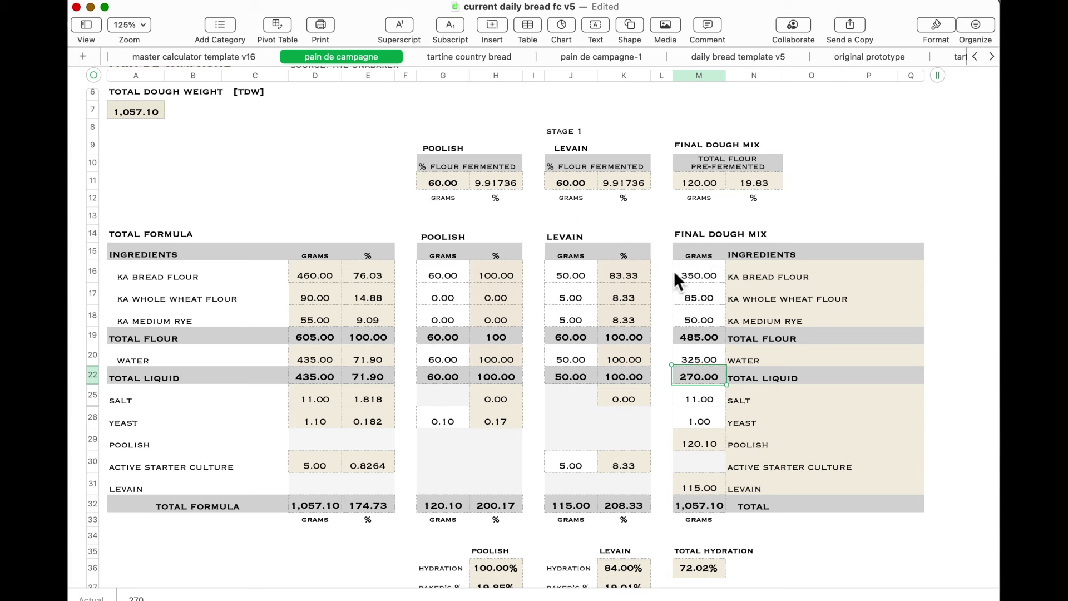
Step: Set the final dough mix flours to 280 grams of bread flour, 70 grams of whole wheat and 40 grams of medium rye
click(695, 275)
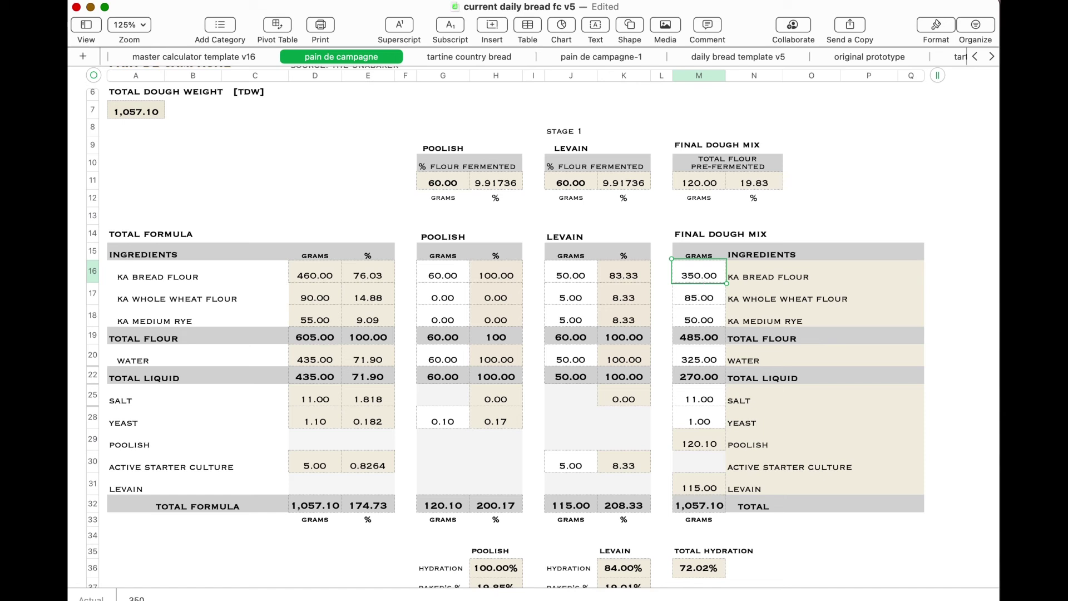
text(280)
key(Return)
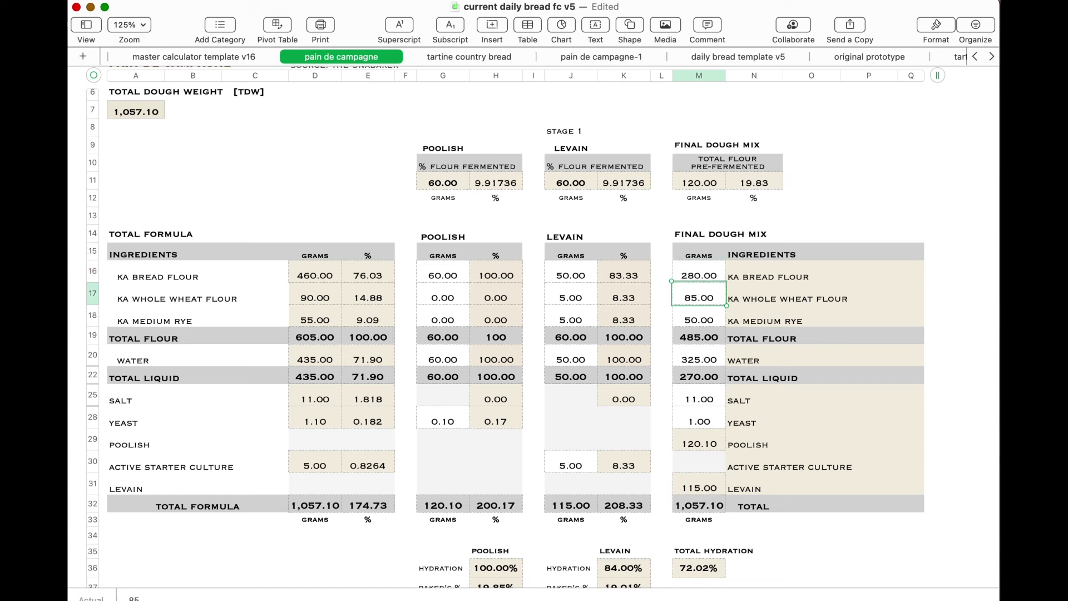
text(70)
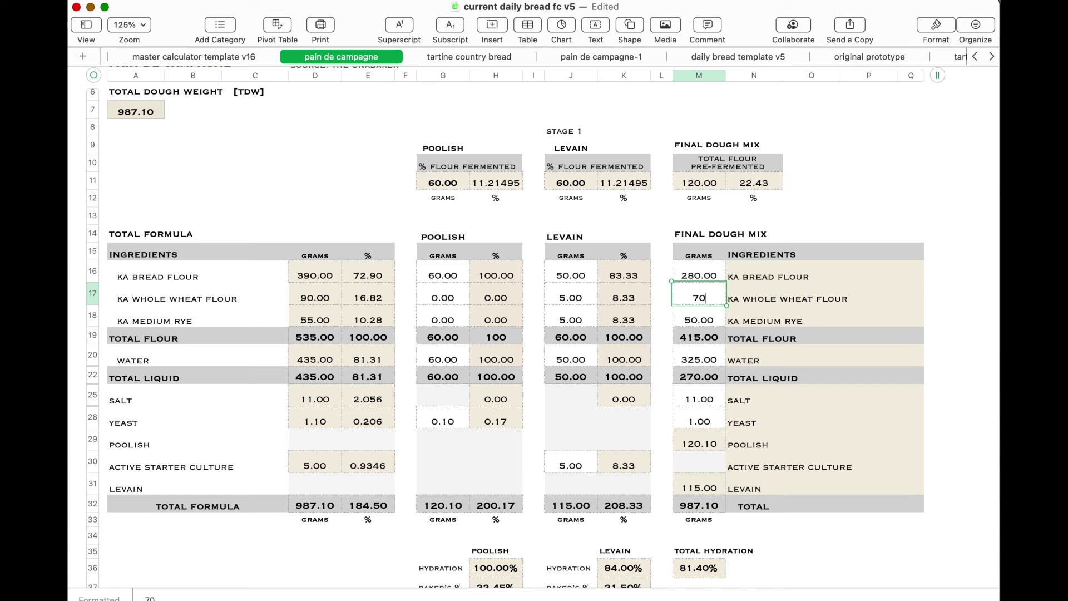
key(Return)
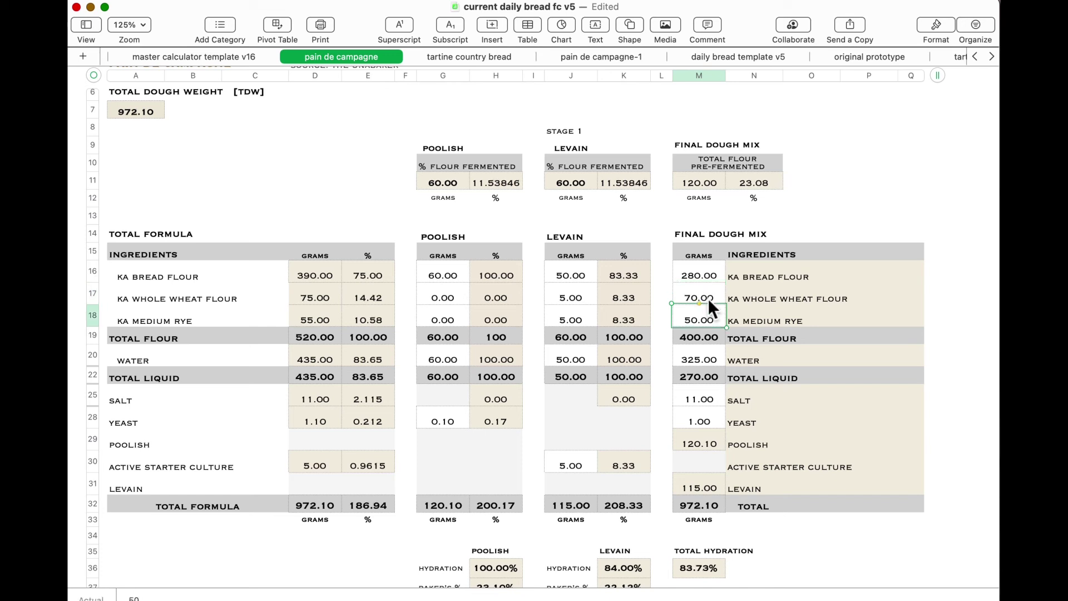
text(40)
key(Return)
Step: Try 275 and 245 grams of water in the final dough mix, and settle on 255 grams
click(693, 357)
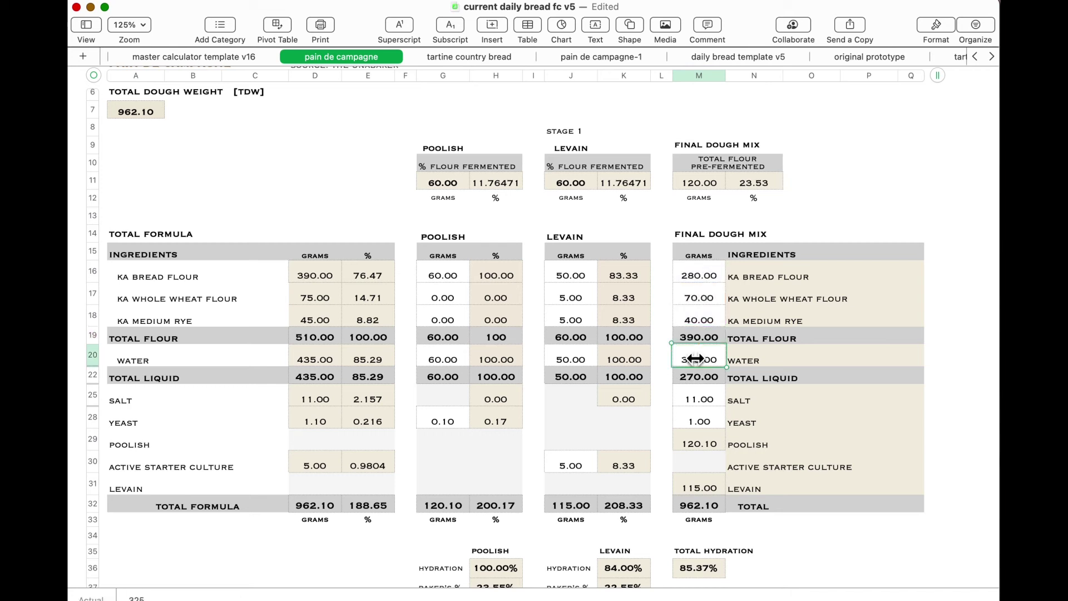
text(275)
key(Return)
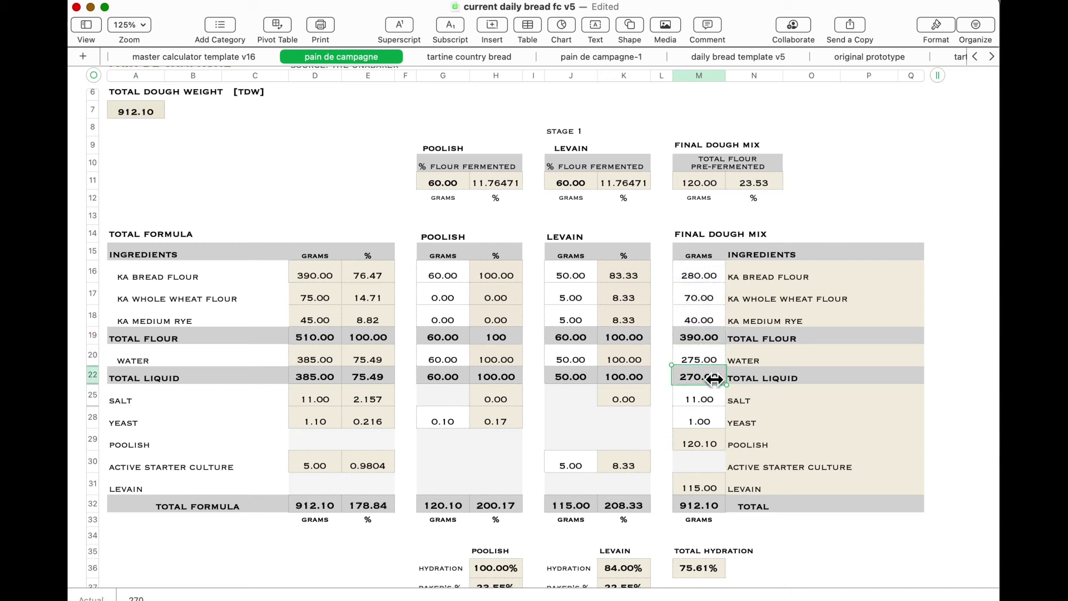
click(700, 360)
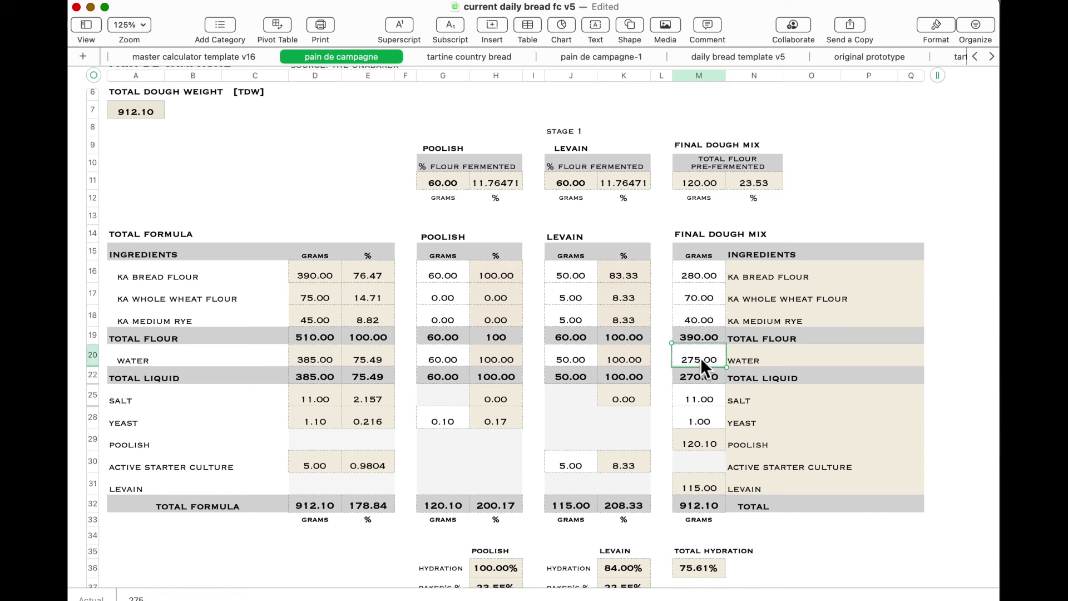
text(245)
key(Return)
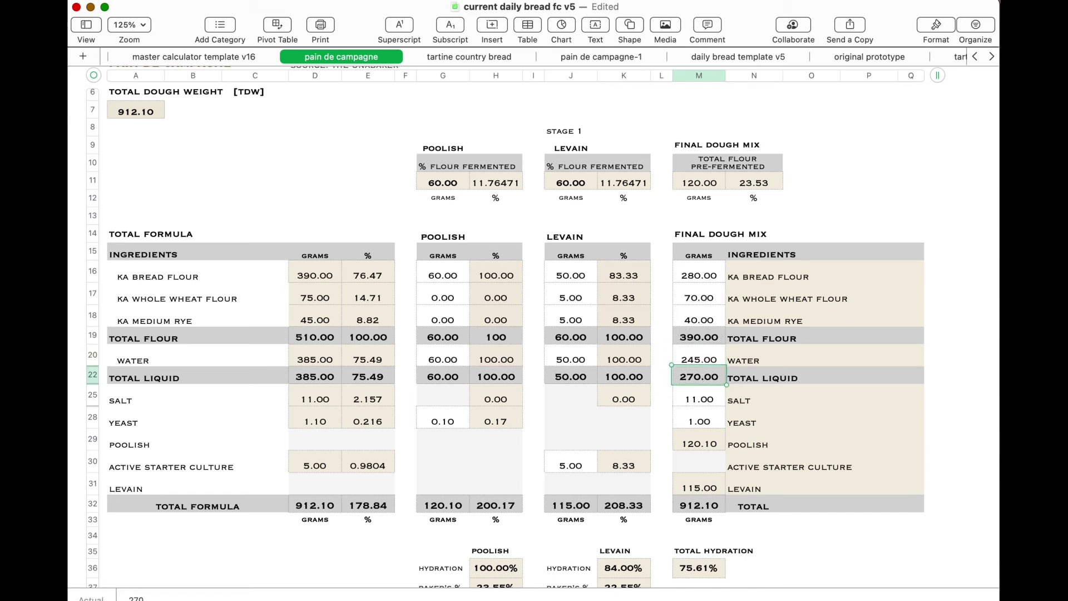
click(703, 357)
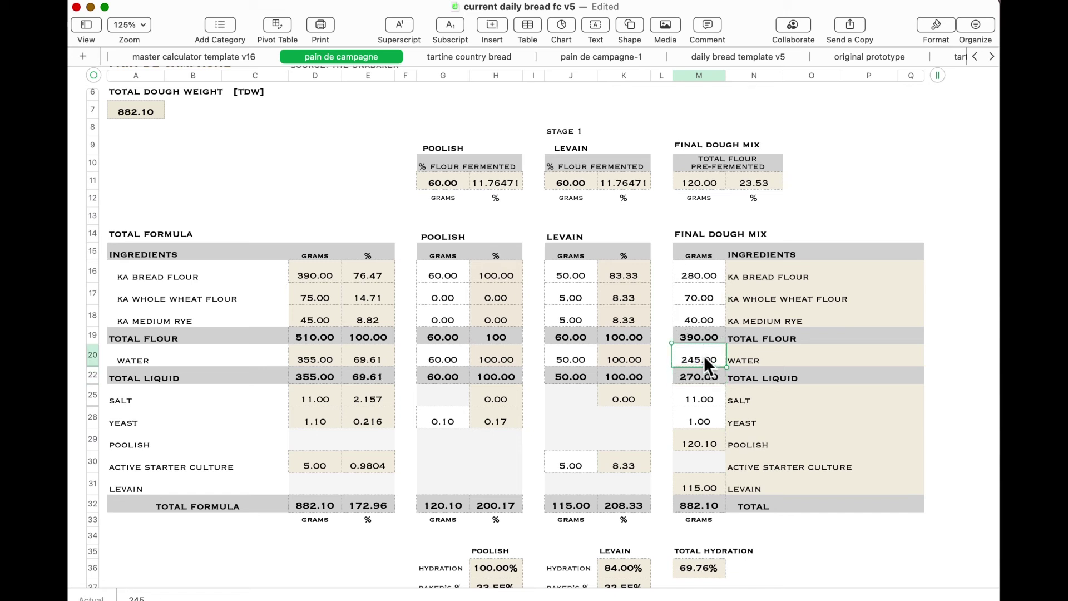
text(255)
key(Return)
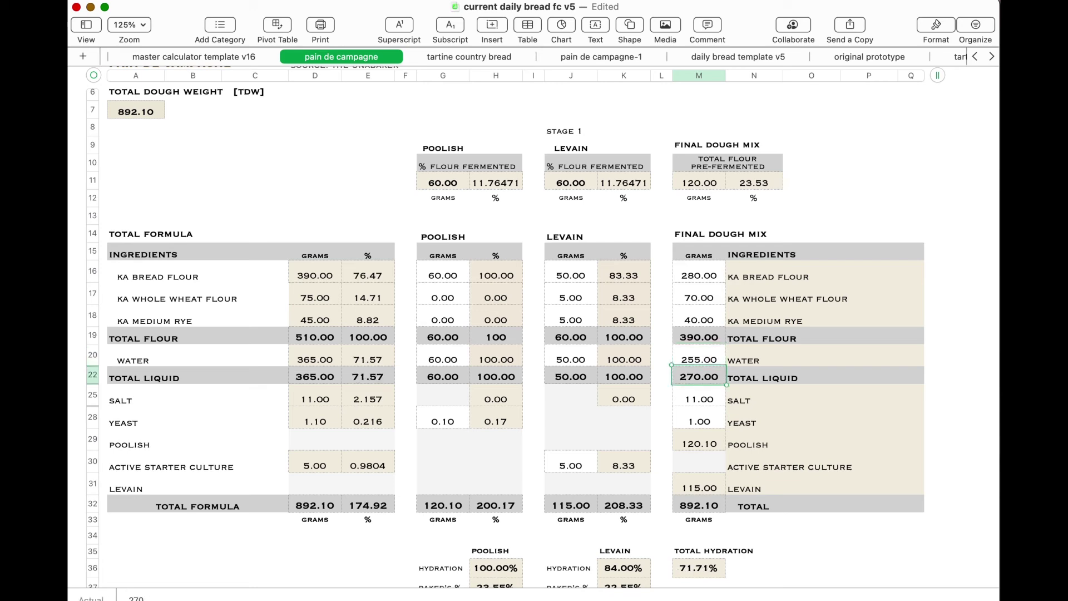
Step: Review the total dough weight, pre-fermented flour, ingredient weights and total hydration of the reduced formula in the reverse engineering template
scroll(699, 507, down, 2)
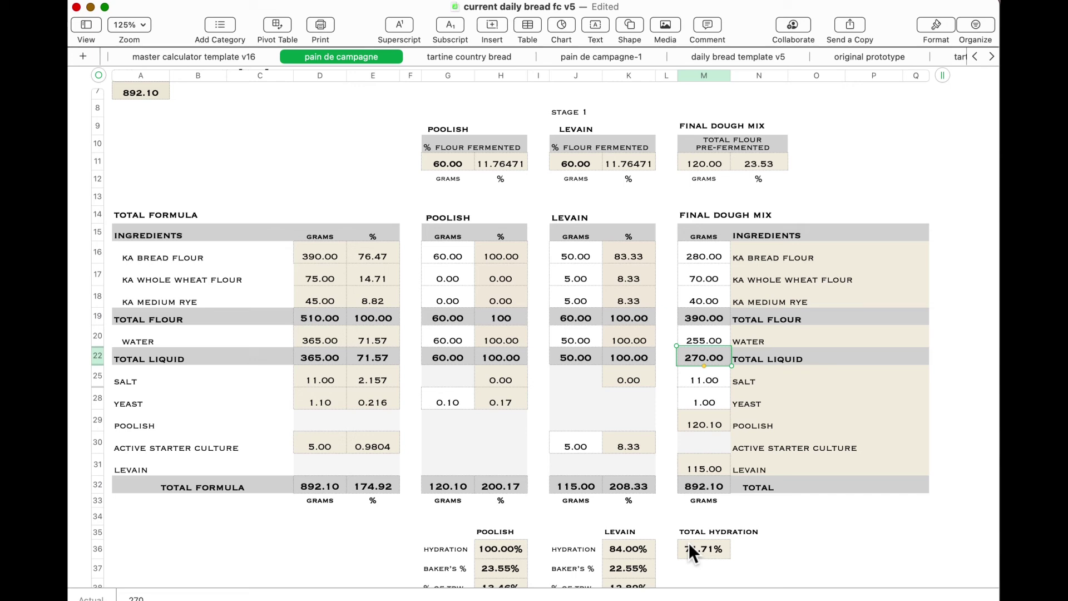
scroll(688, 542, up, 5)
scroll(689, 542, left, 2)
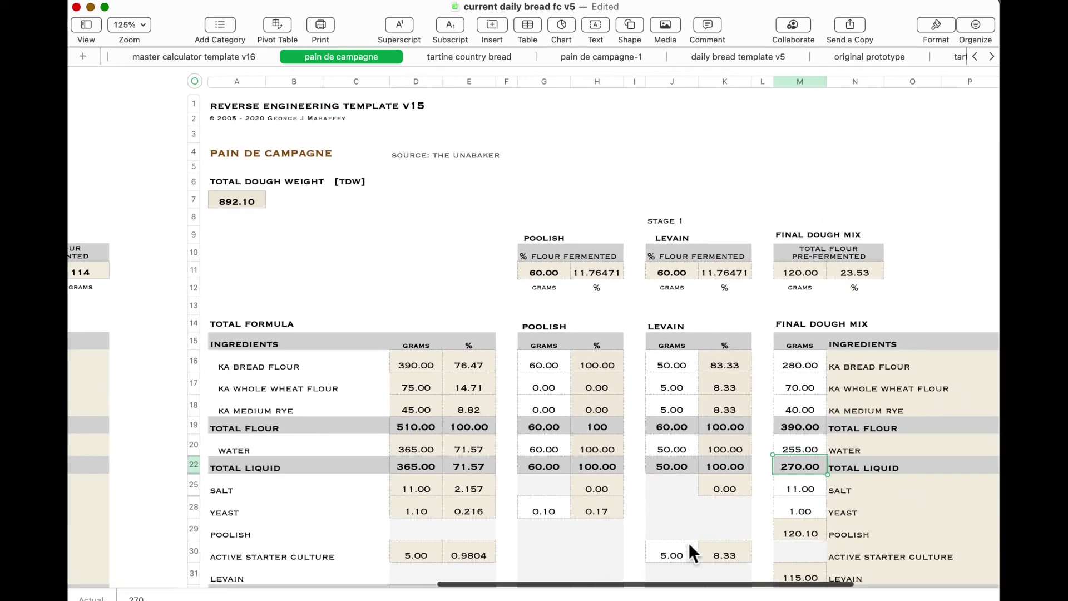
scroll(688, 542, right, 2)
scroll(688, 542, down, 1)
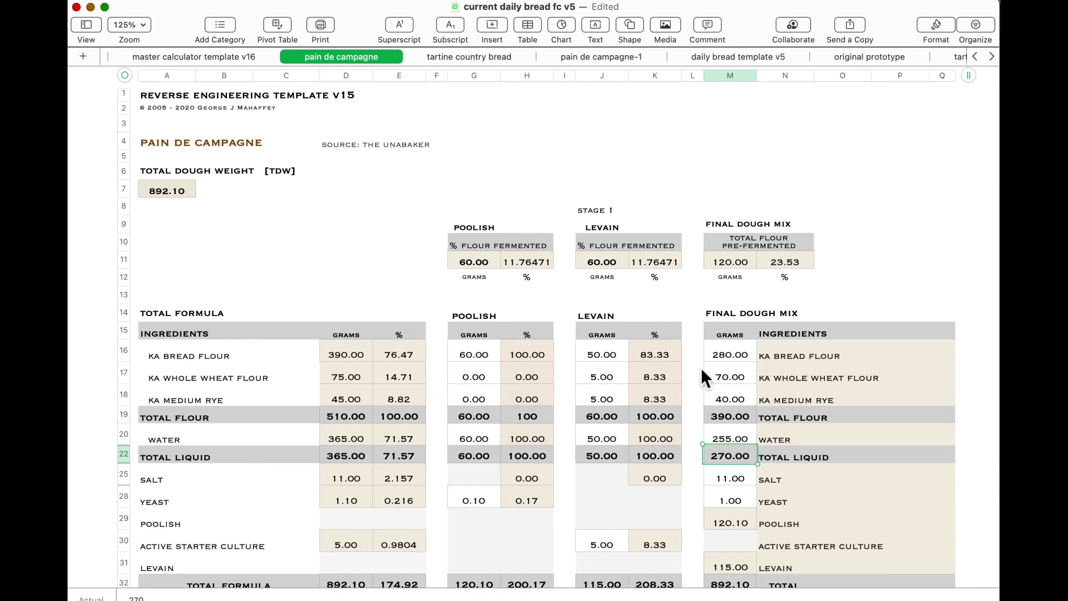
click(738, 356)
scroll(731, 423, down, 5)
scroll(732, 425, down, 1)
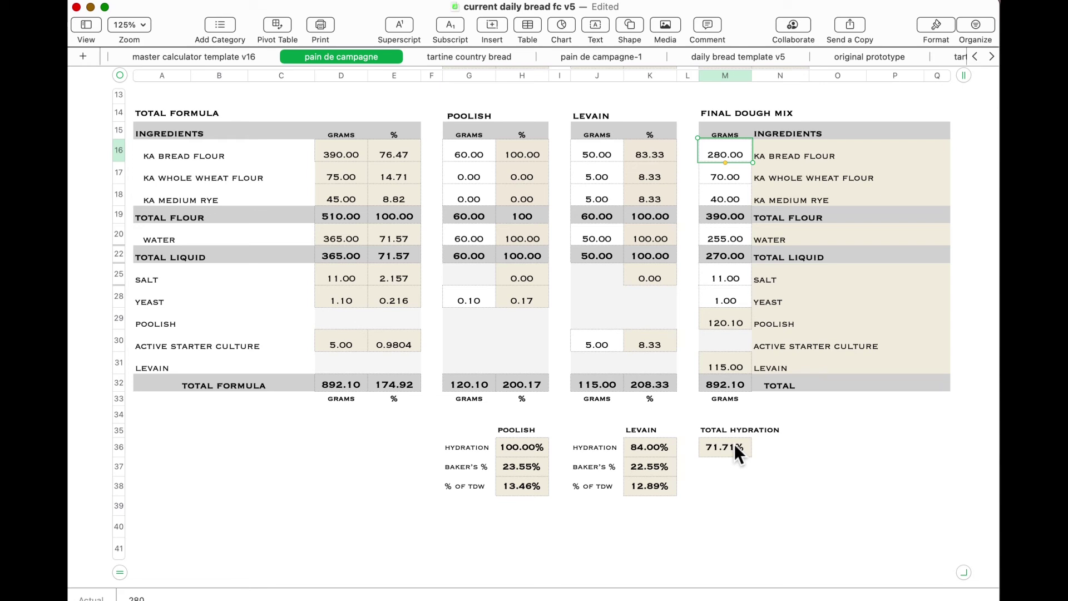
scroll(734, 445, up, 5)
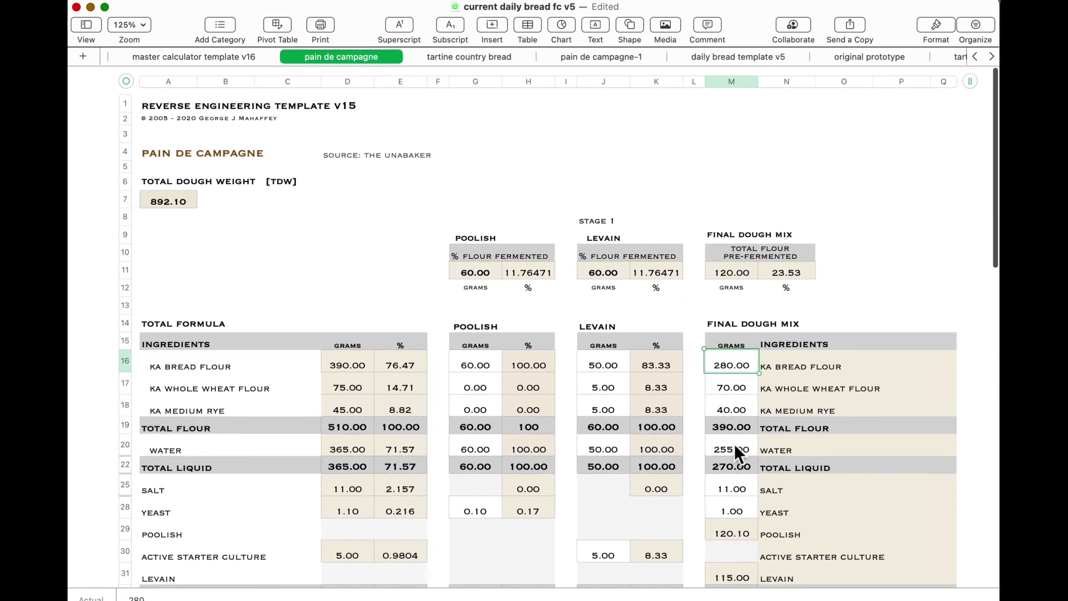
scroll(737, 453, down, 5)
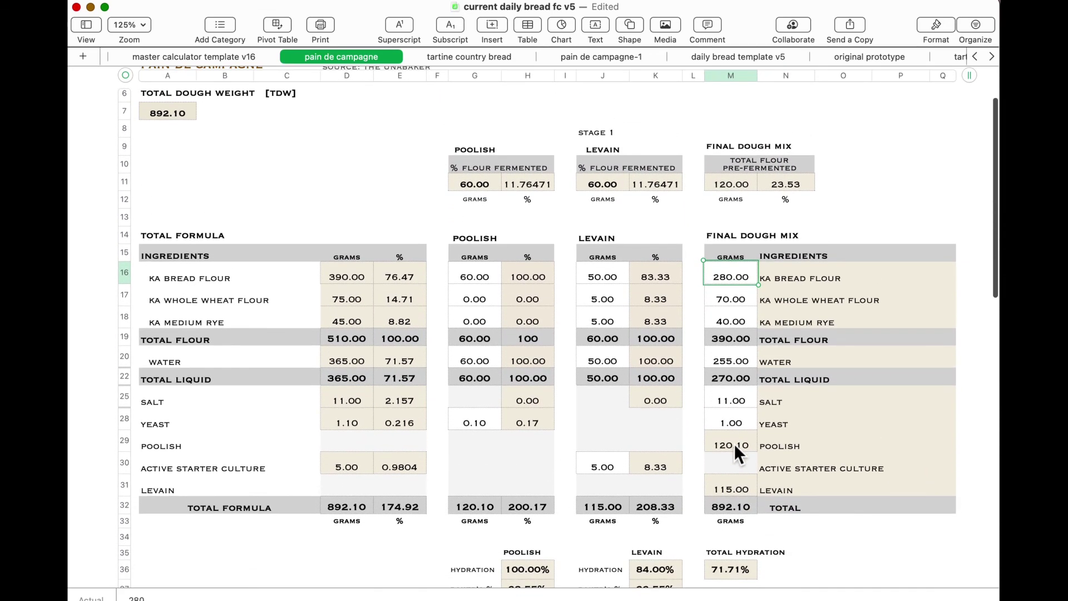
scroll(733, 442, up, 5)
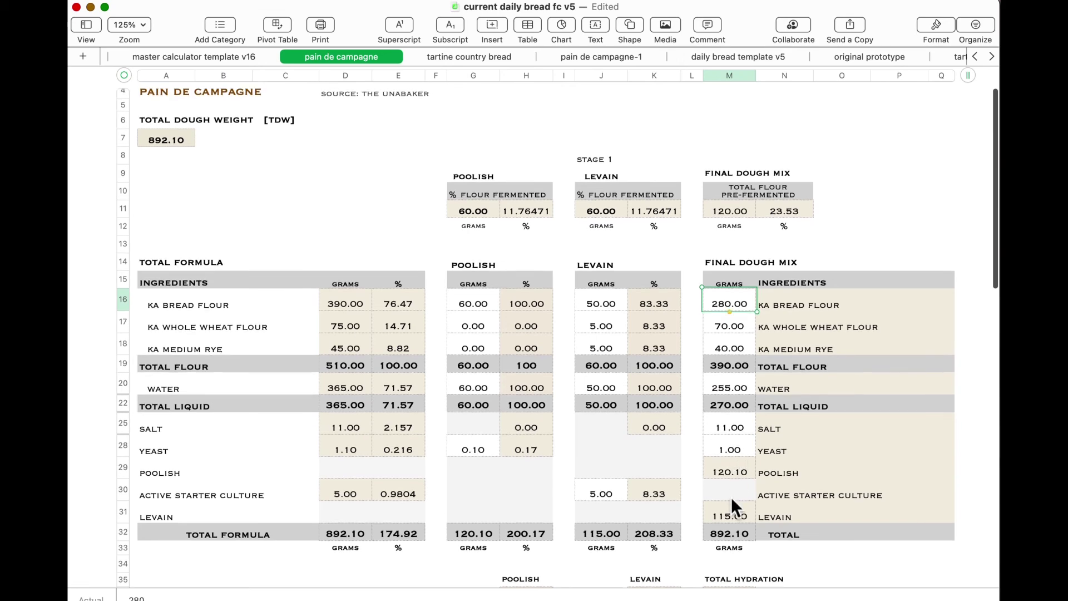
scroll(732, 504, up, 2)
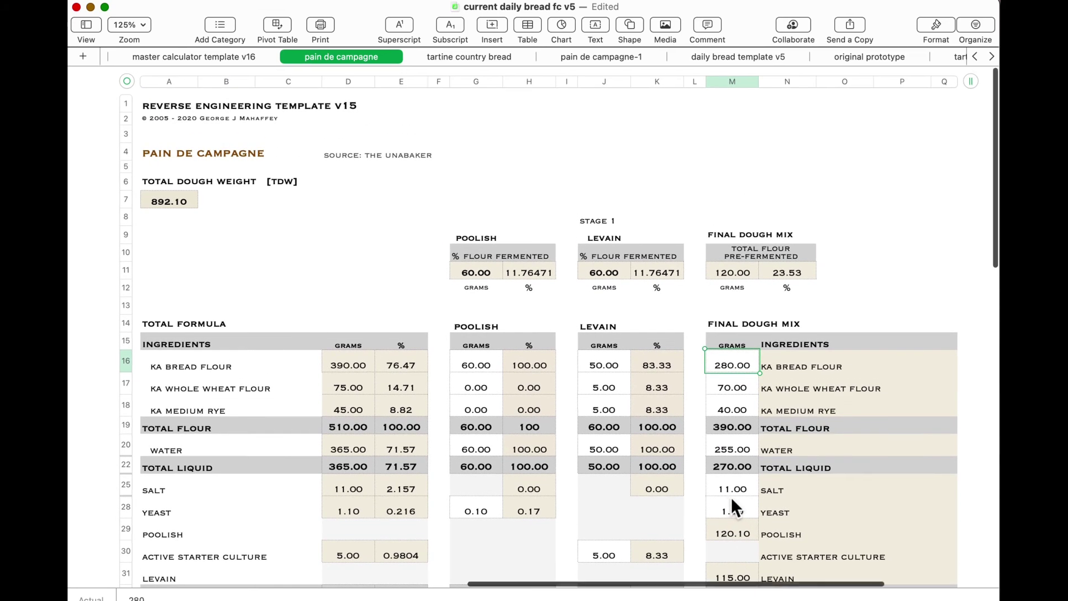
scroll(733, 503, right, 3)
scroll(731, 499, left, 3)
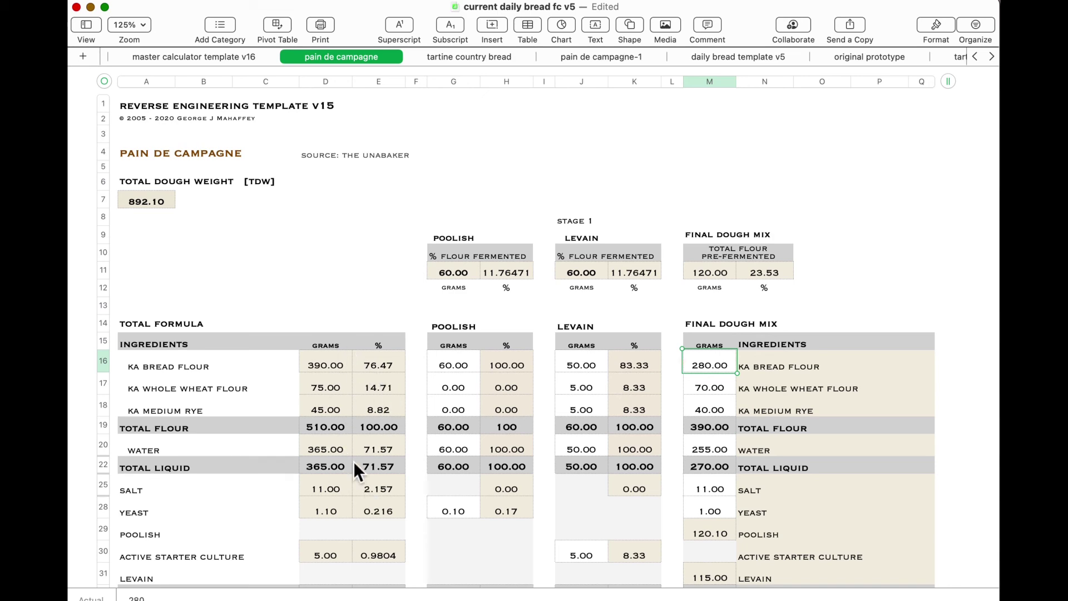
Step: Compare the percentage-based master formula with the reverse engineering template, including the template's poolish and levain hydration, baker's percentages and shares of dough weight
scroll(353, 462, left, 10)
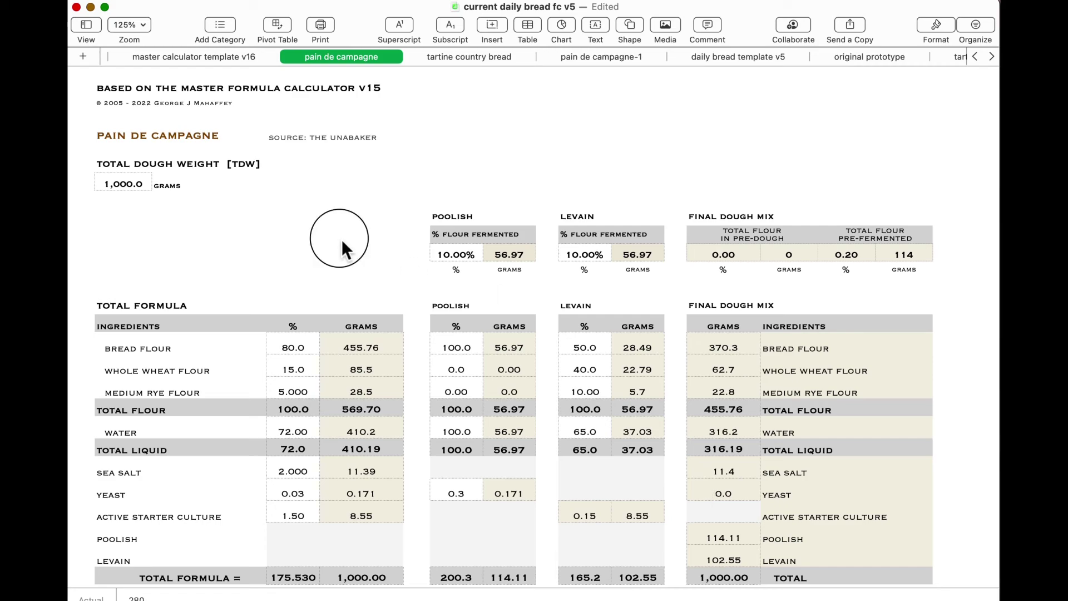
click(342, 242)
scroll(342, 242, right, 10)
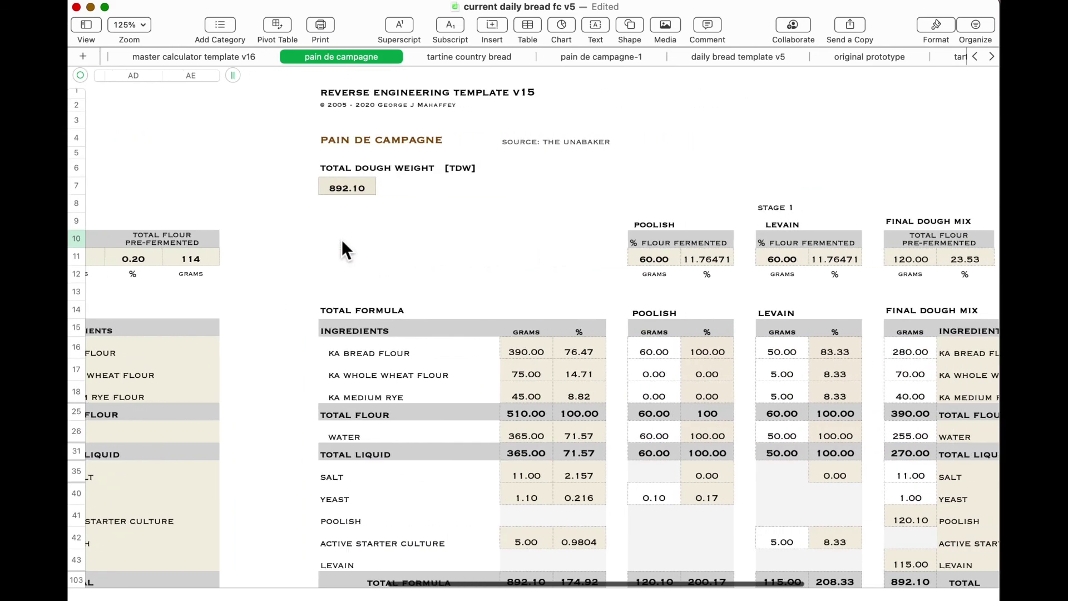
scroll(341, 239, right, 5)
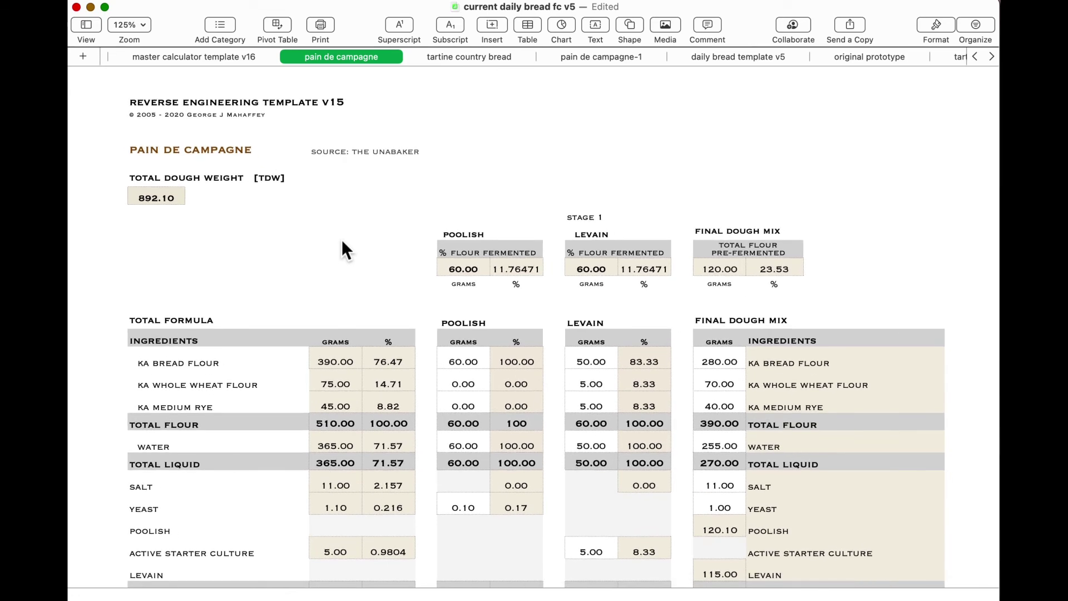
click(342, 239)
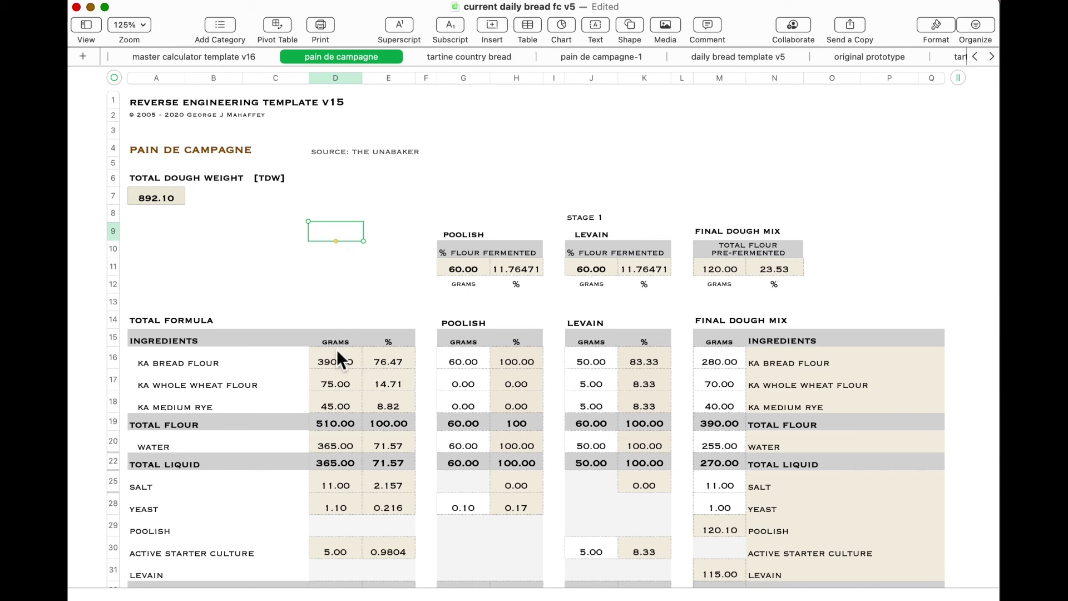
scroll(336, 349, down, 4)
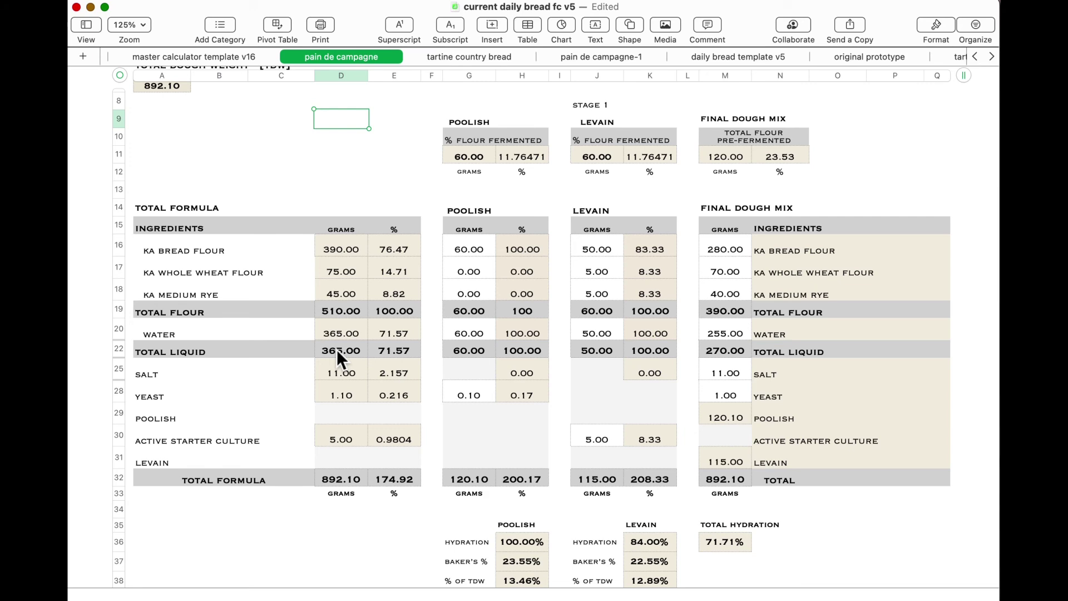
scroll(336, 349, down, 5)
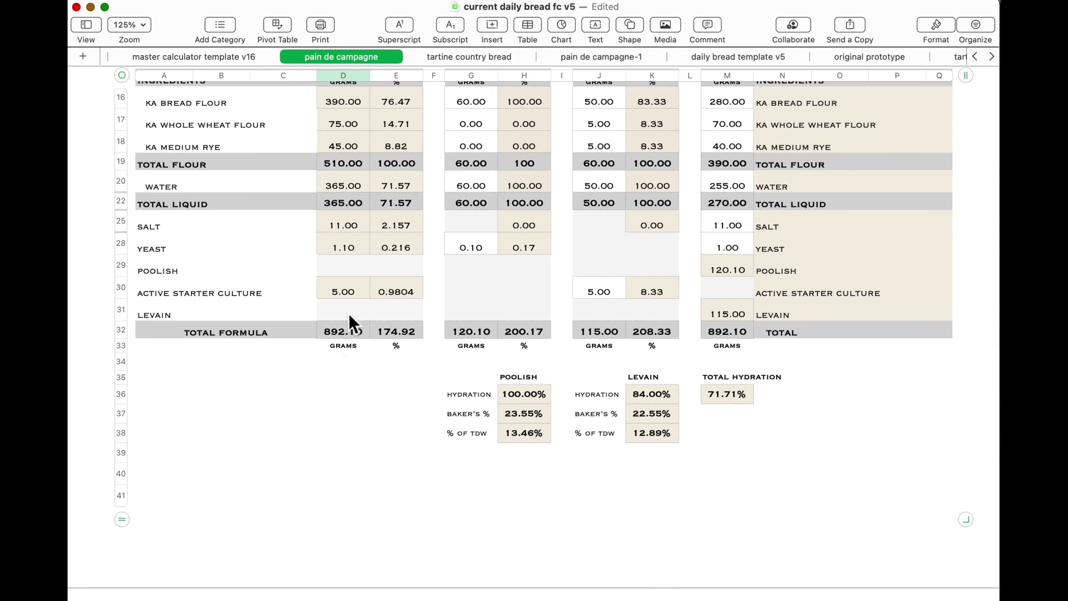
scroll(348, 312, up, 4)
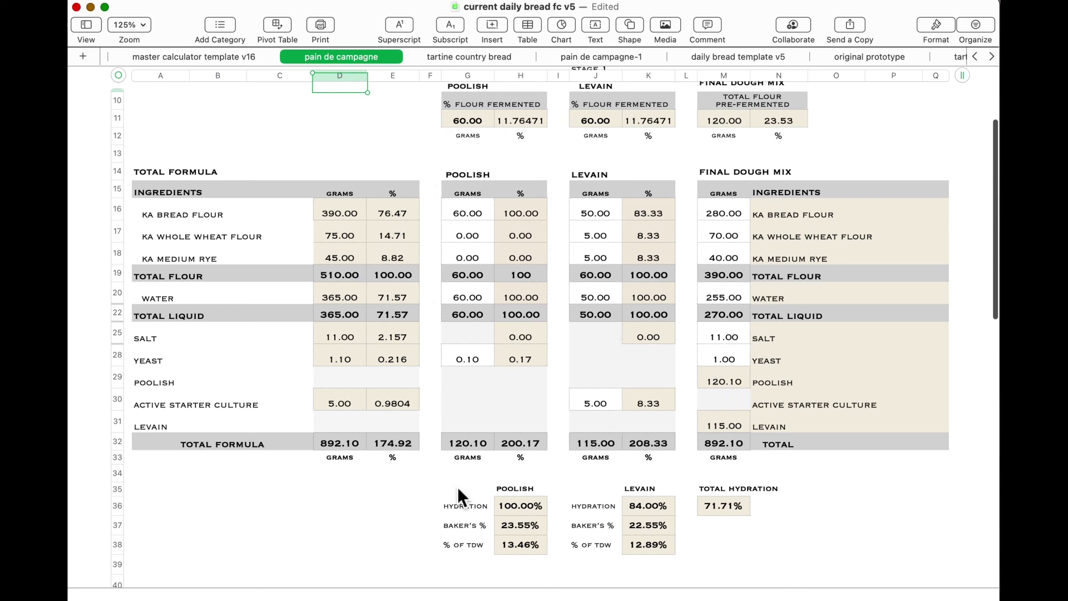
scroll(398, 508, down, 1)
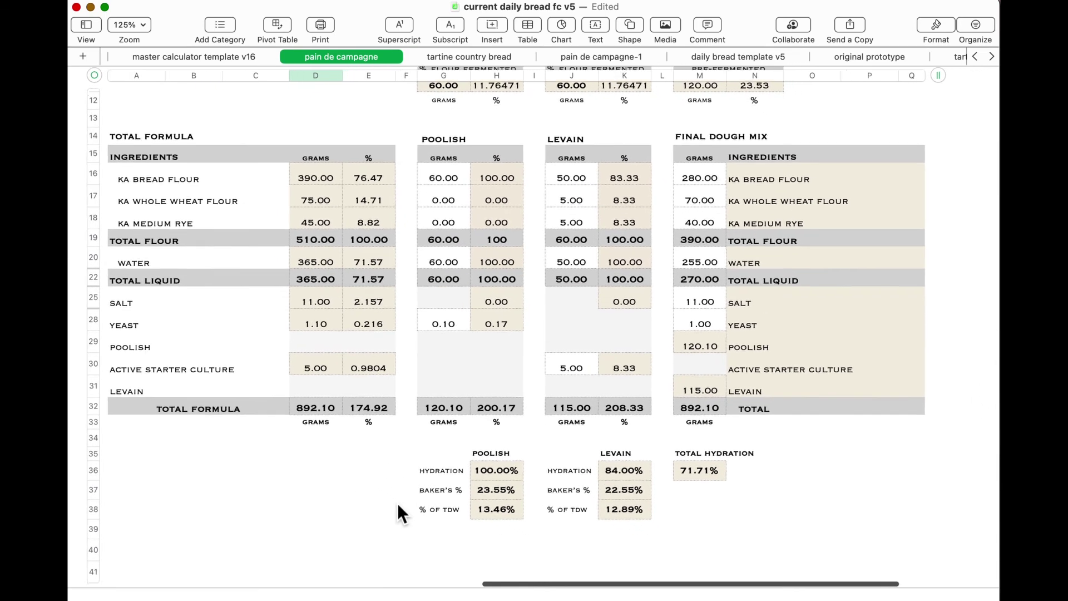
scroll(397, 503, down, 1)
scroll(397, 503, right, 1)
Step: Revisit the percentage-based pain de campagne formula and check its total dough weight and ingredients against the gram-based template
scroll(397, 503, left, 5)
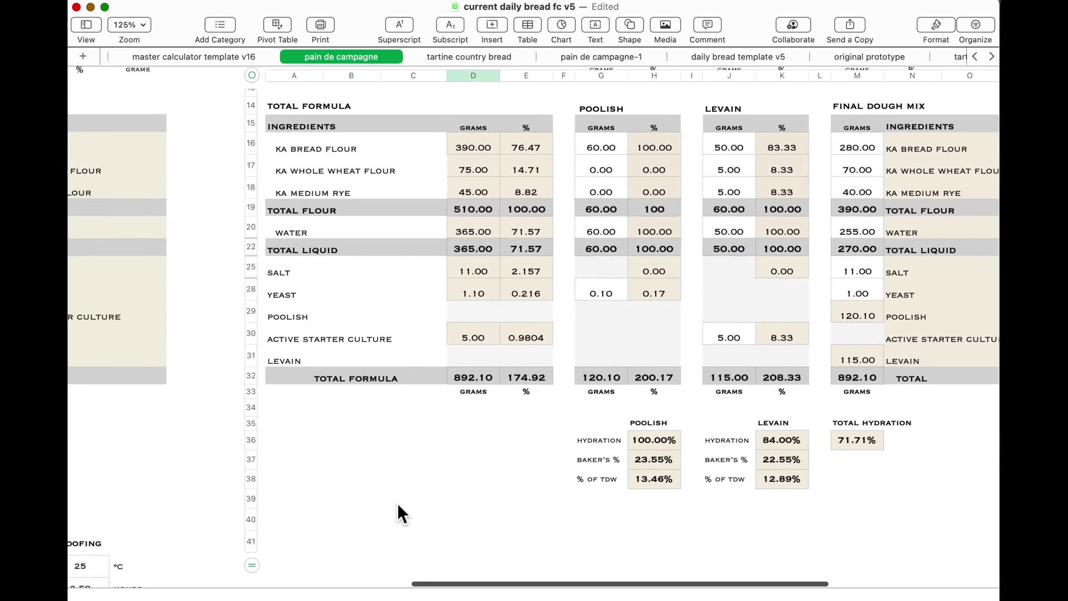
scroll(397, 502, left, 3)
scroll(397, 503, up, 5)
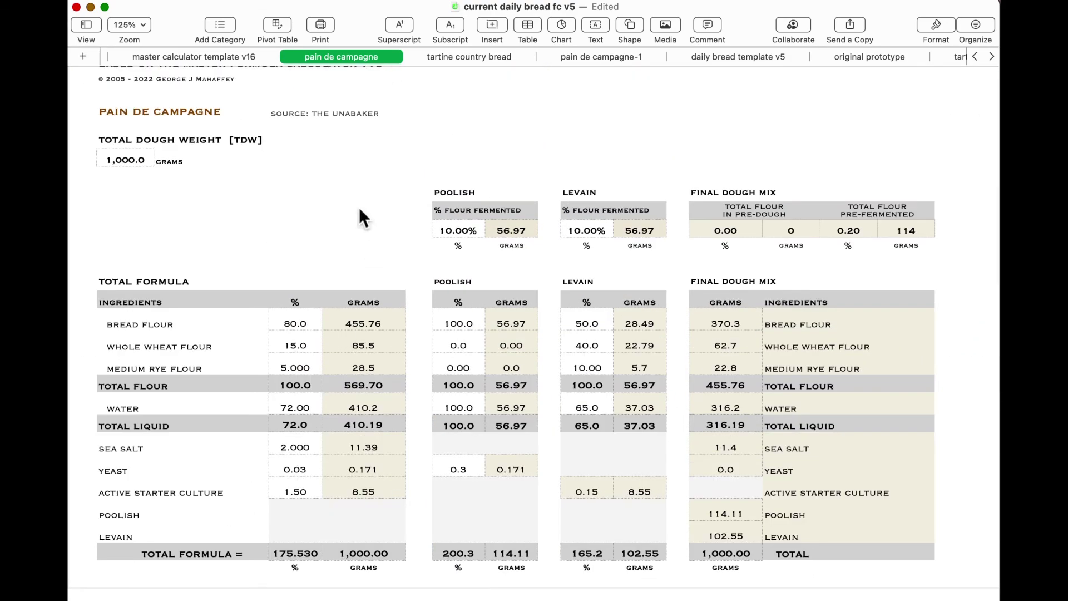
click(338, 156)
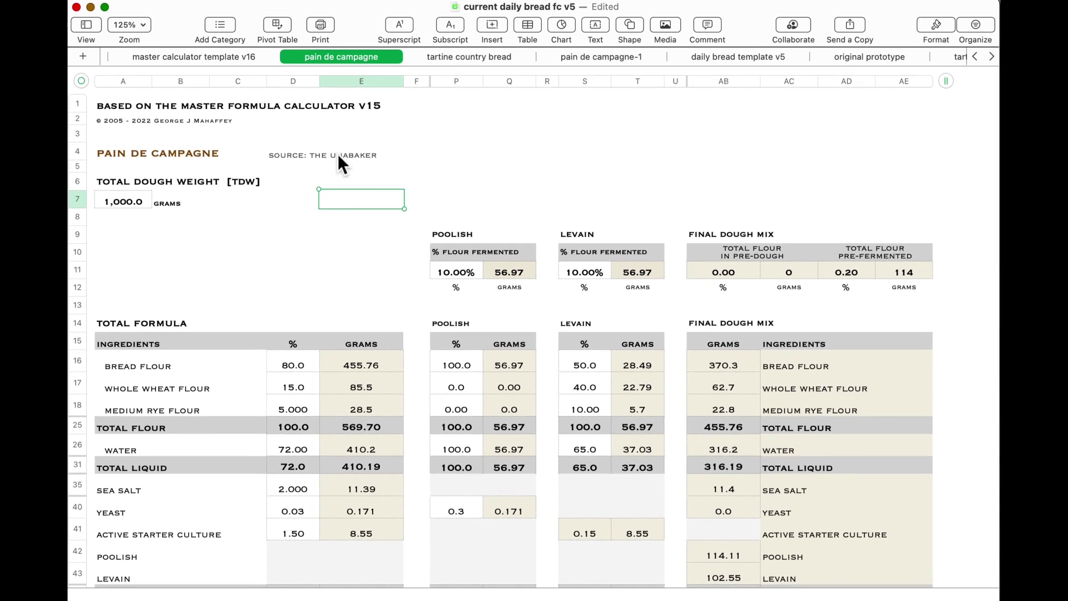
scroll(338, 157, right, 10)
scroll(338, 157, right, 4)
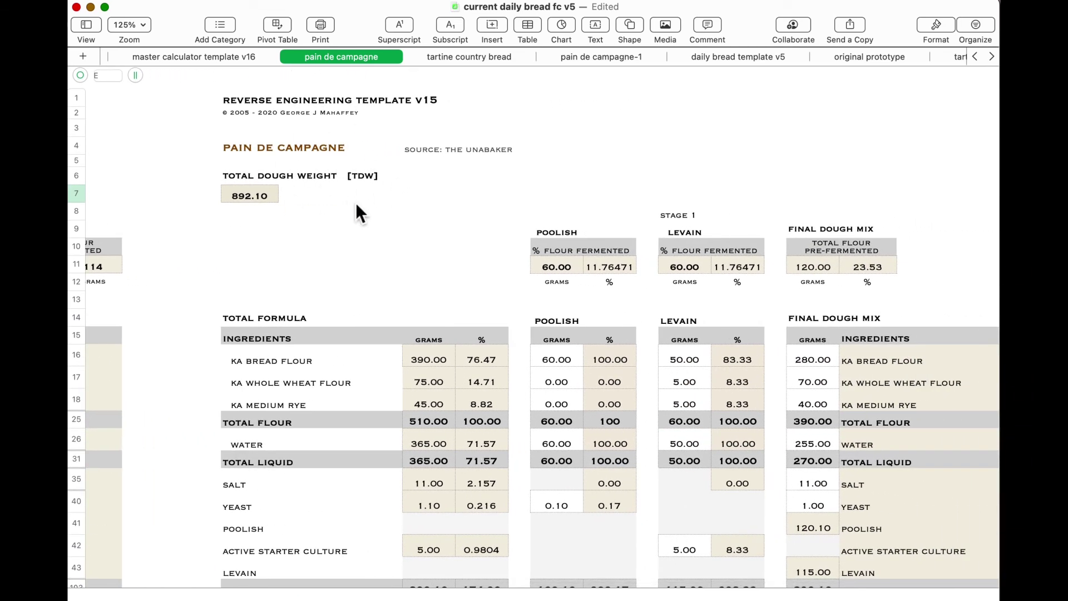
scroll(356, 205, right, 2)
scroll(358, 212, right, 1)
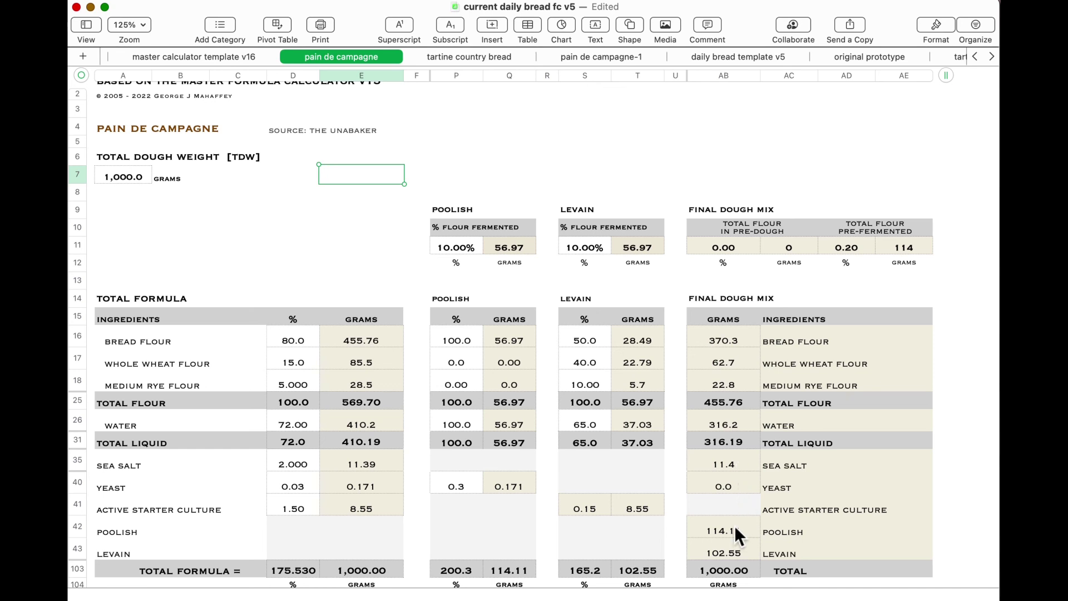
Step: Scale the percentage-based pain de campagne formula to a total dough weight of 20,000 grams, and finally to 100,000 grams
click(124, 177)
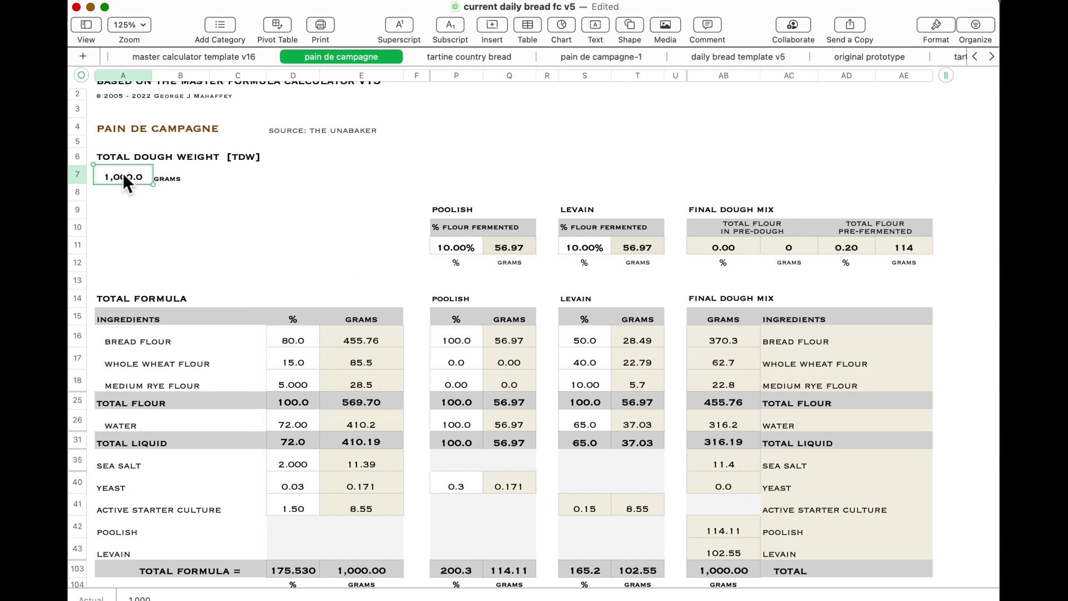
text(20000)
key(Return)
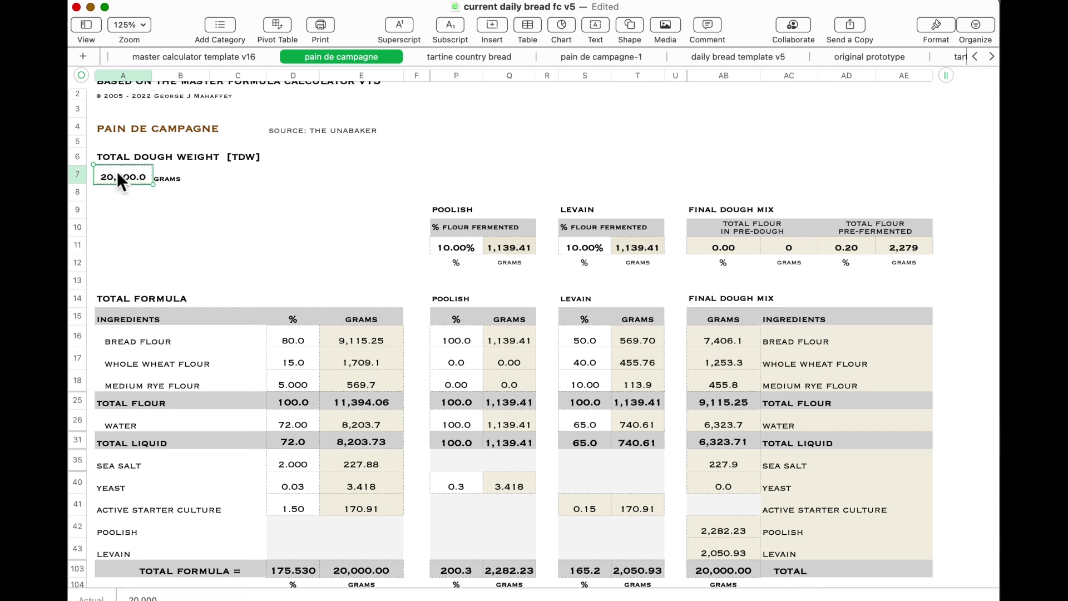
text(100000)
key(Return)
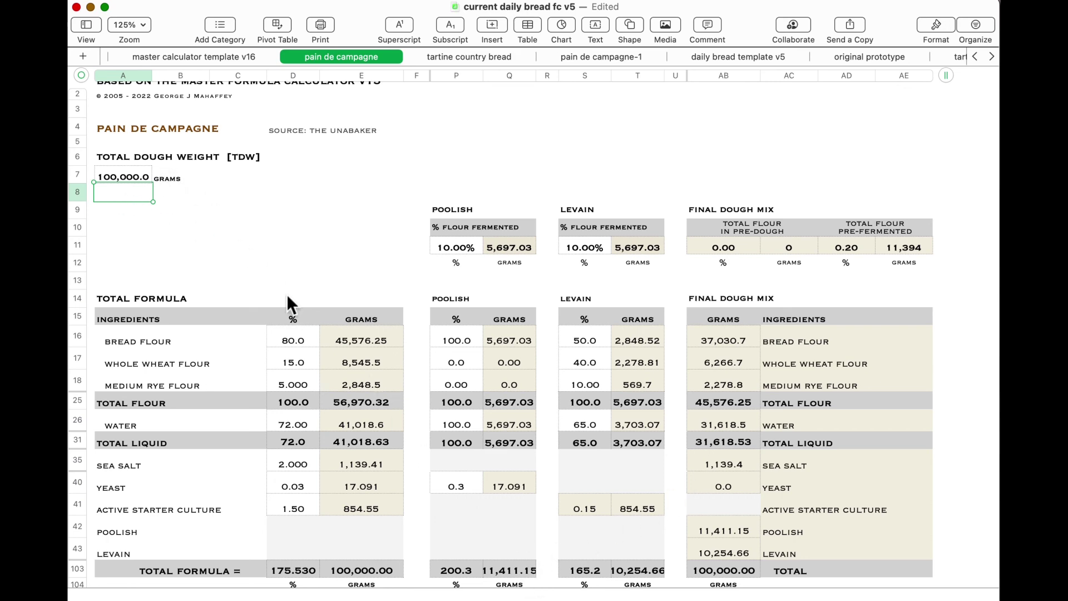
Step: Scale the percentage-based pain de campagne formula down to a total dough weight of 50 grams
scroll(358, 432, down, 3)
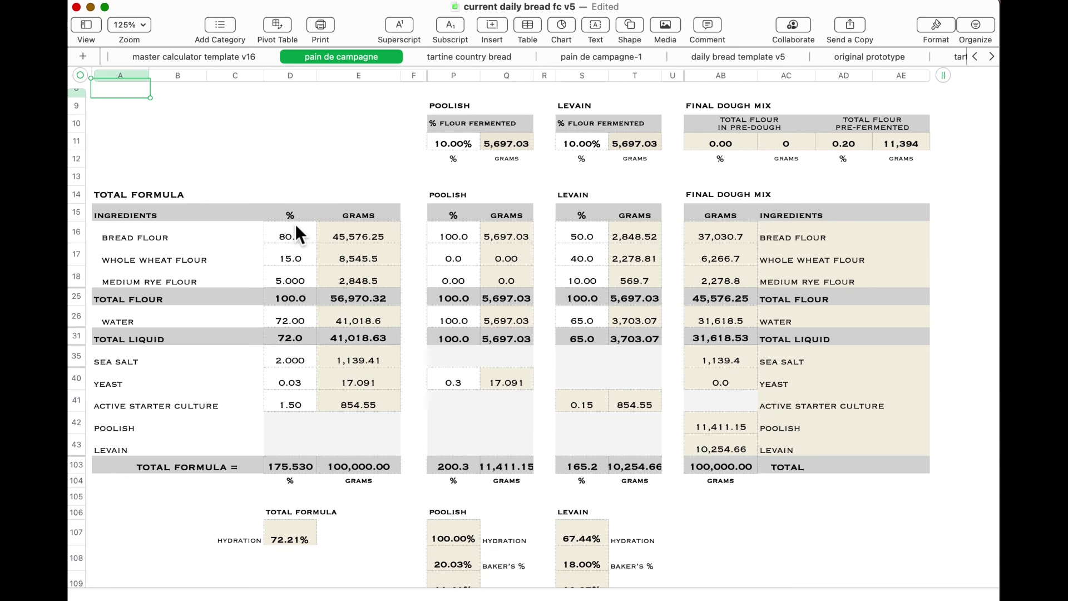
scroll(245, 182, up, 5)
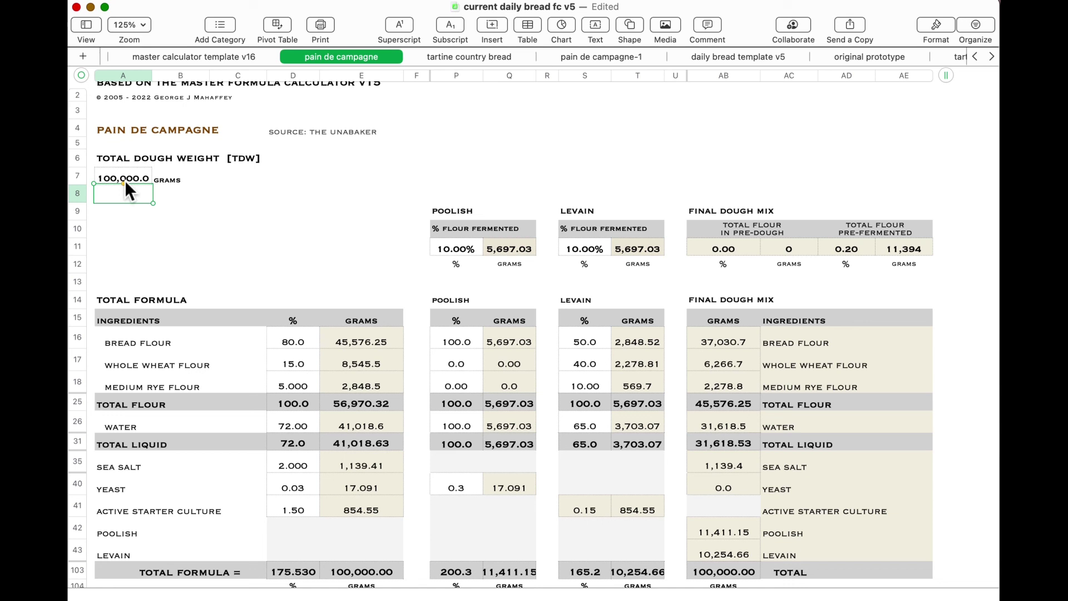
scroll(262, 239, up, 1)
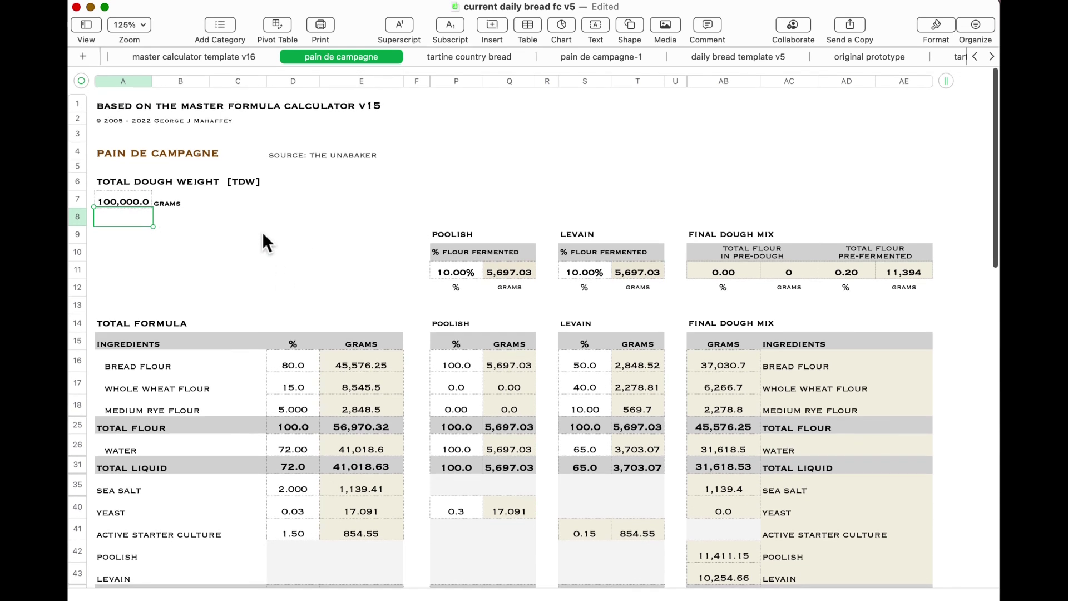
click(129, 198)
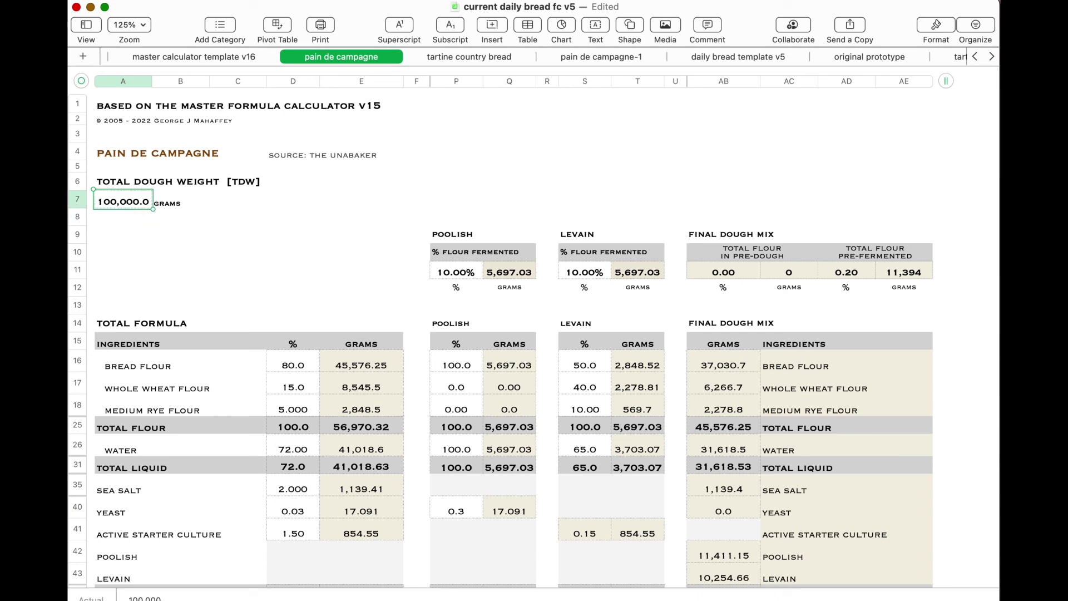
text(50)
key(Return)
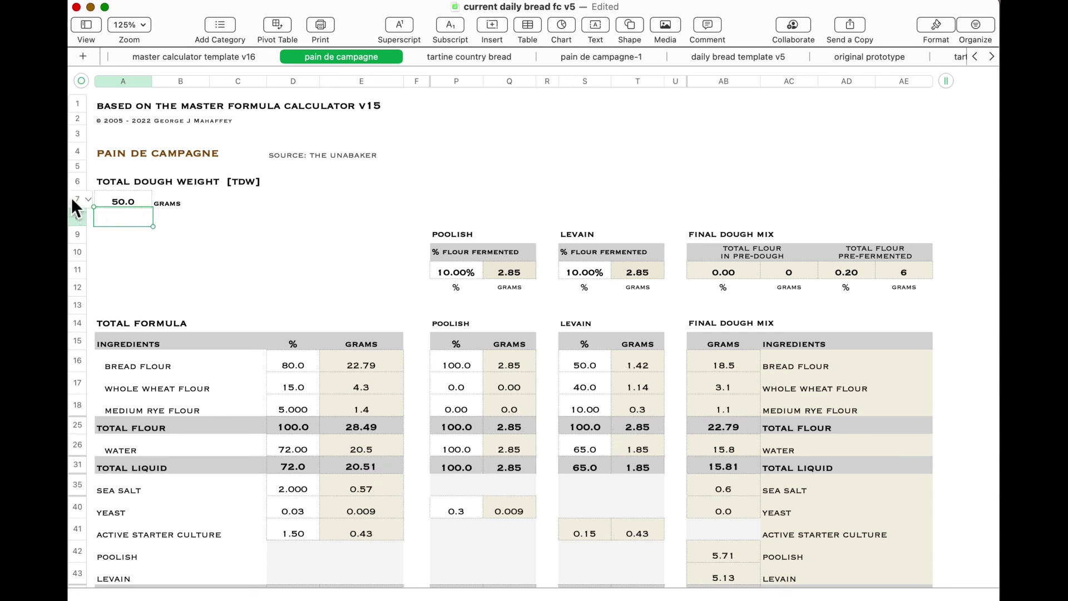
Step: Review the ingredient weights and hydration of the scaled-down percentage-based formula, and compare it with the gram-based reverse engineering template
scroll(206, 258, down, 3)
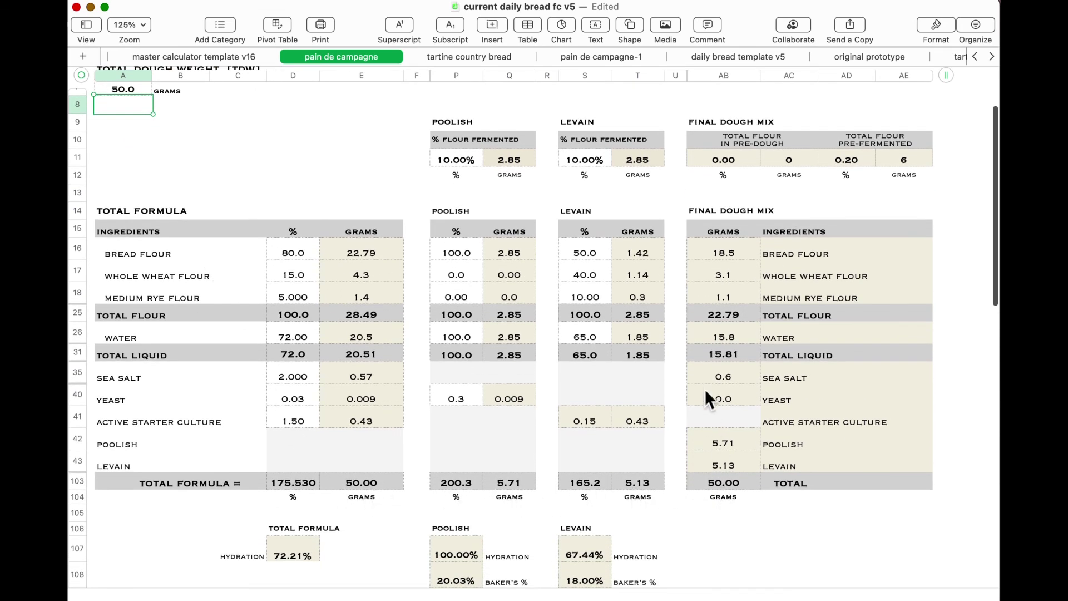
scroll(604, 319, up, 3)
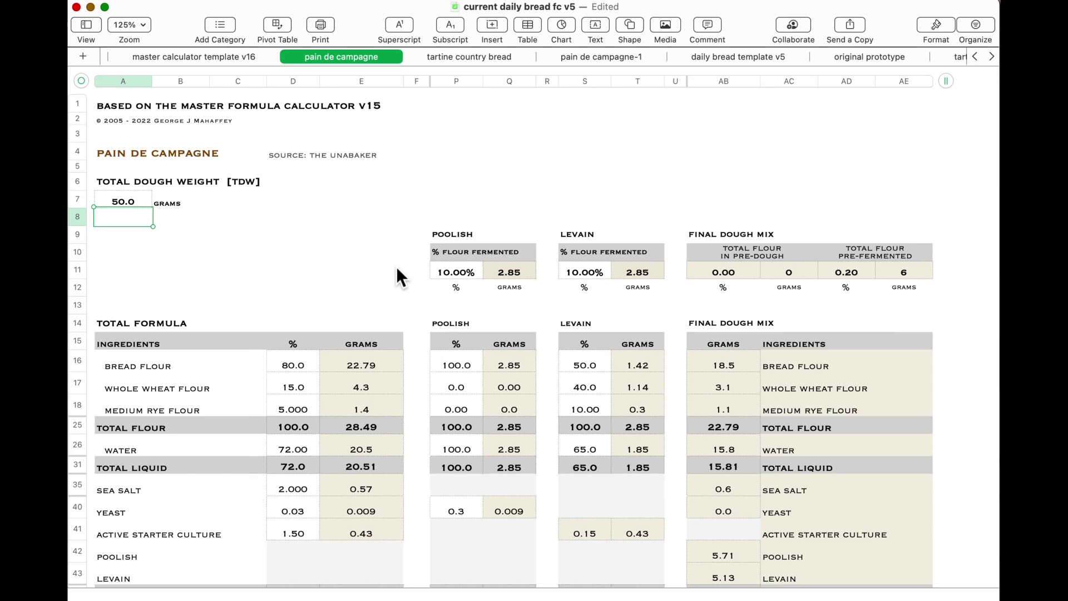
scroll(397, 272, right, 10)
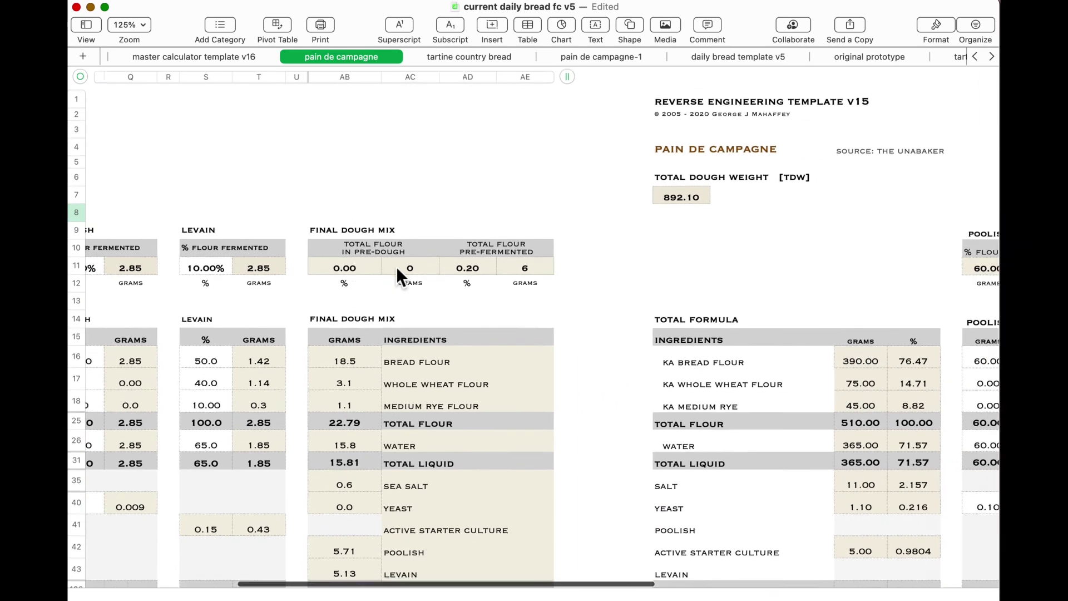
scroll(396, 266, left, 10)
scroll(396, 266, up, 2)
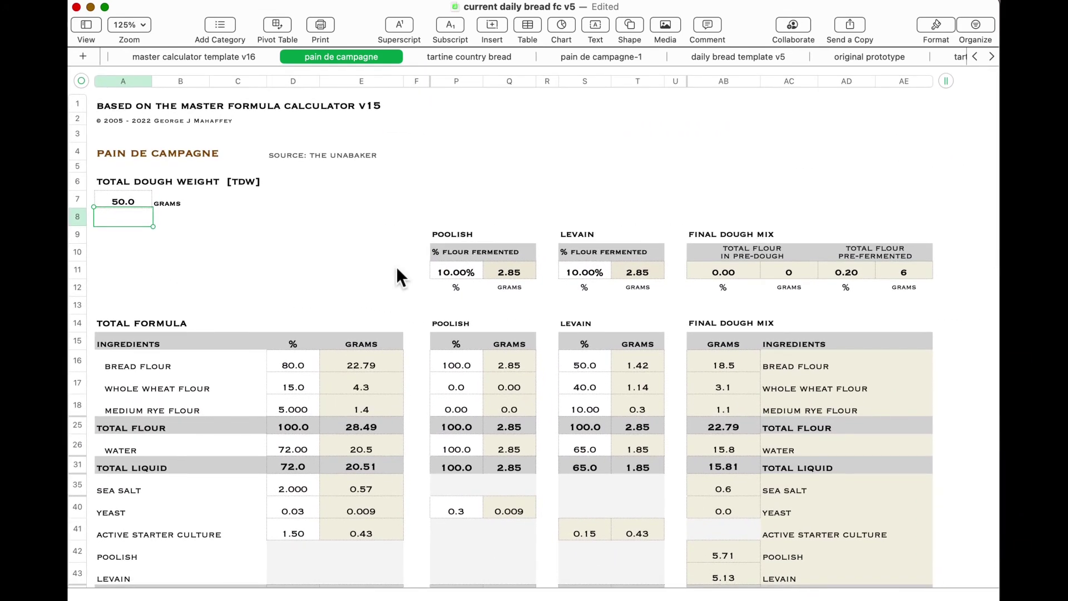
key(super+shift+5)
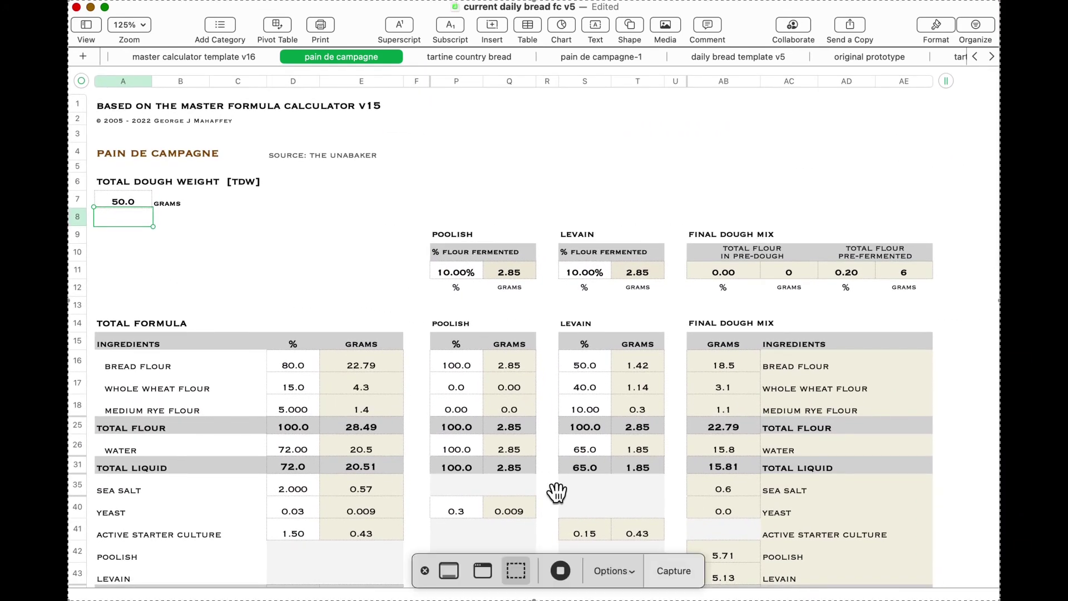